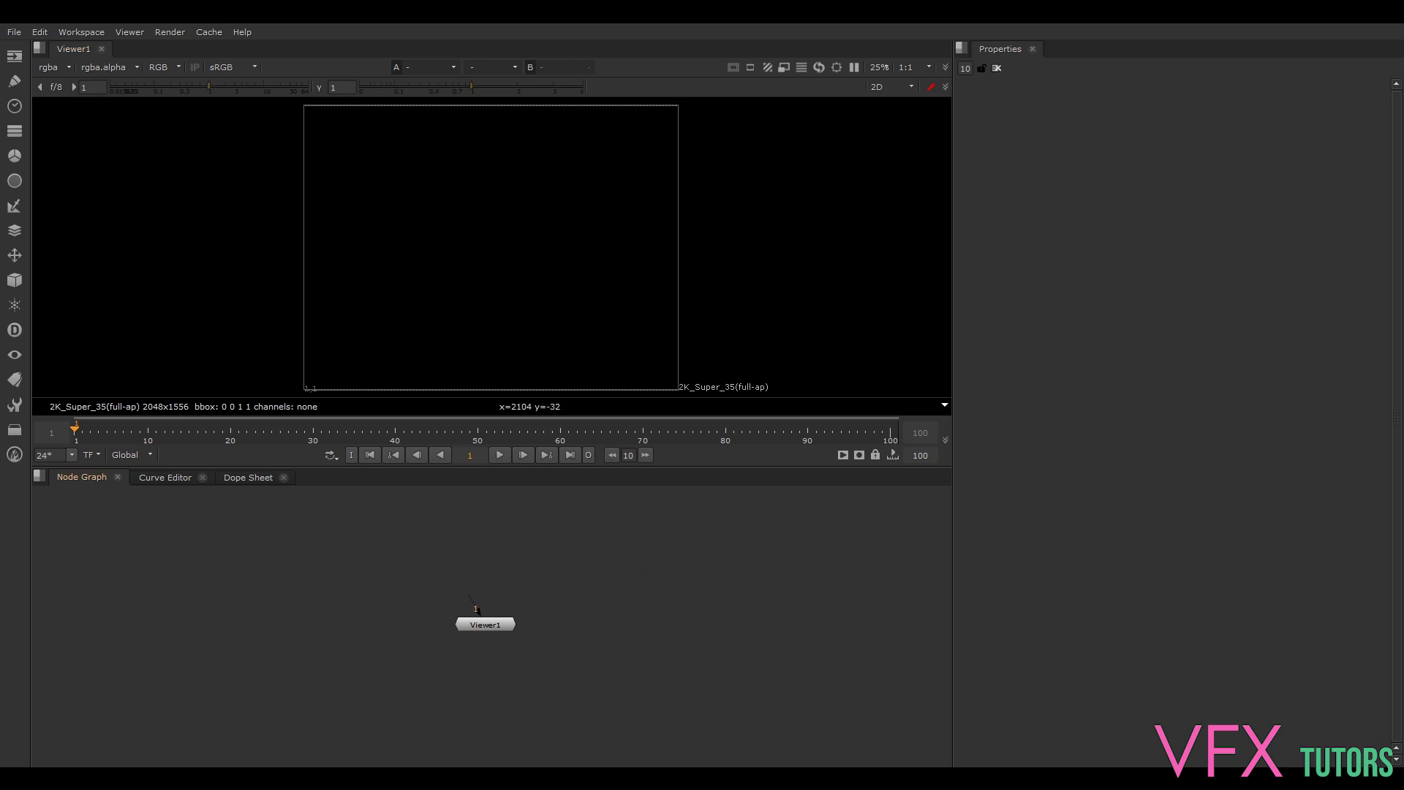
Step: Deselect the viewer node and create a new Read node from the Tab search
click(483, 625)
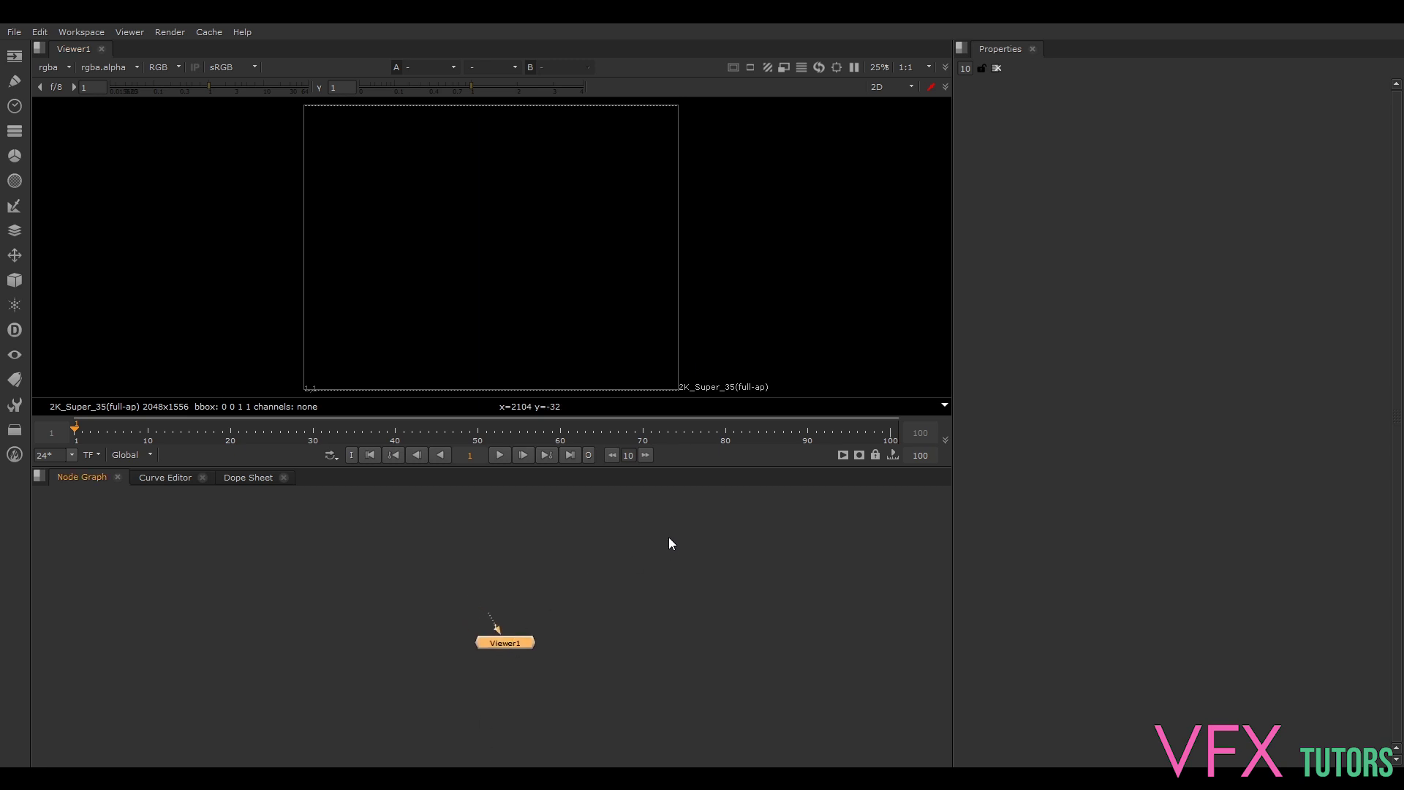
click(605, 541)
key(Tab)
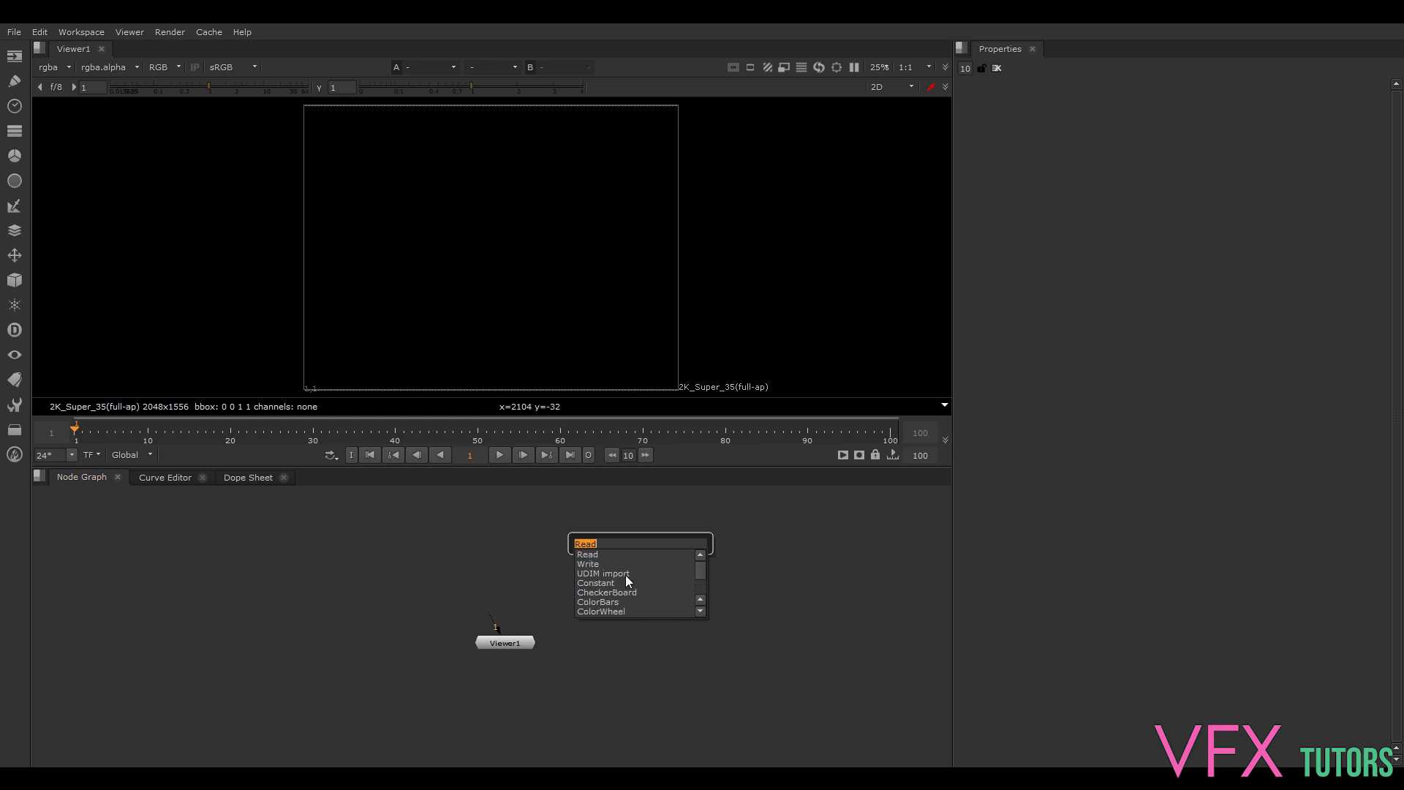
text(r)
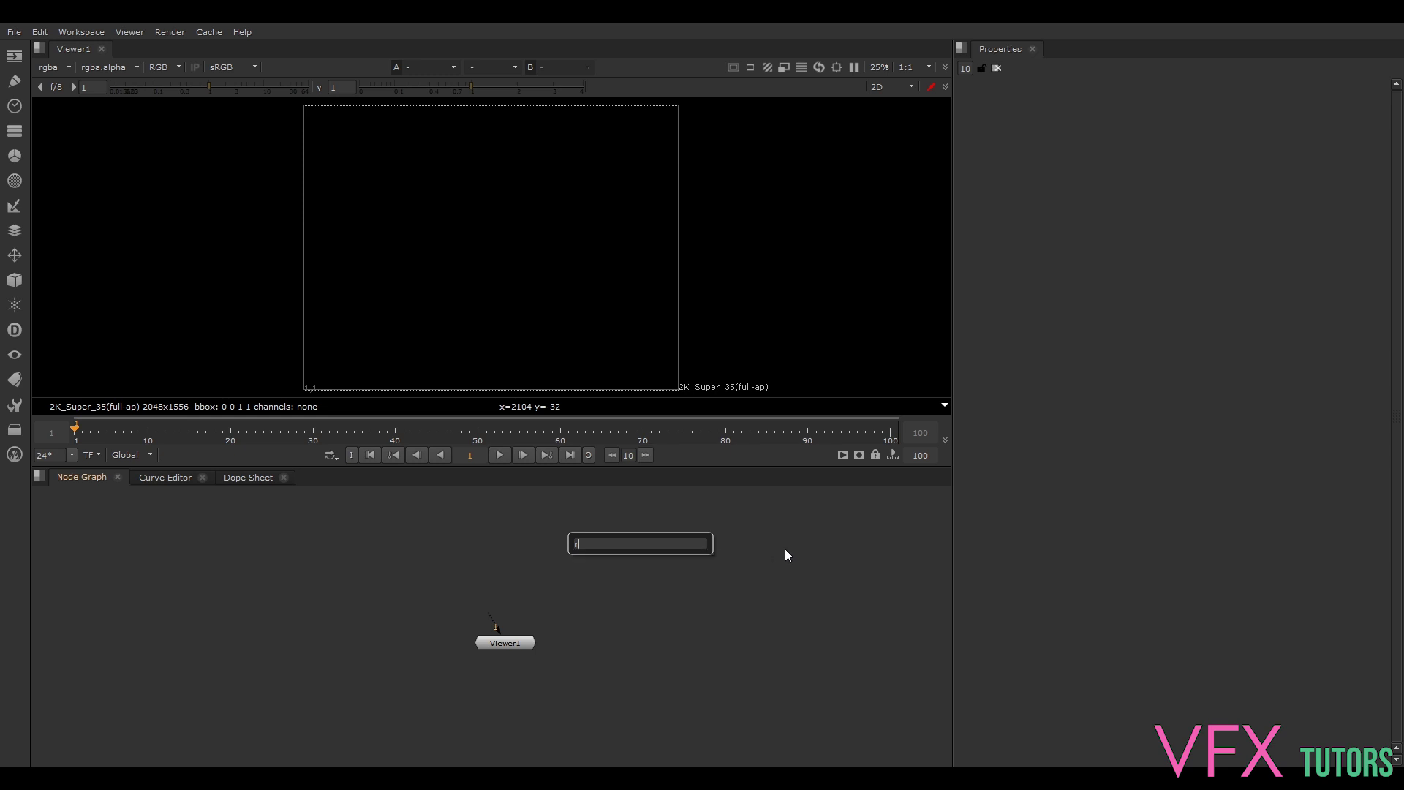
key(Return)
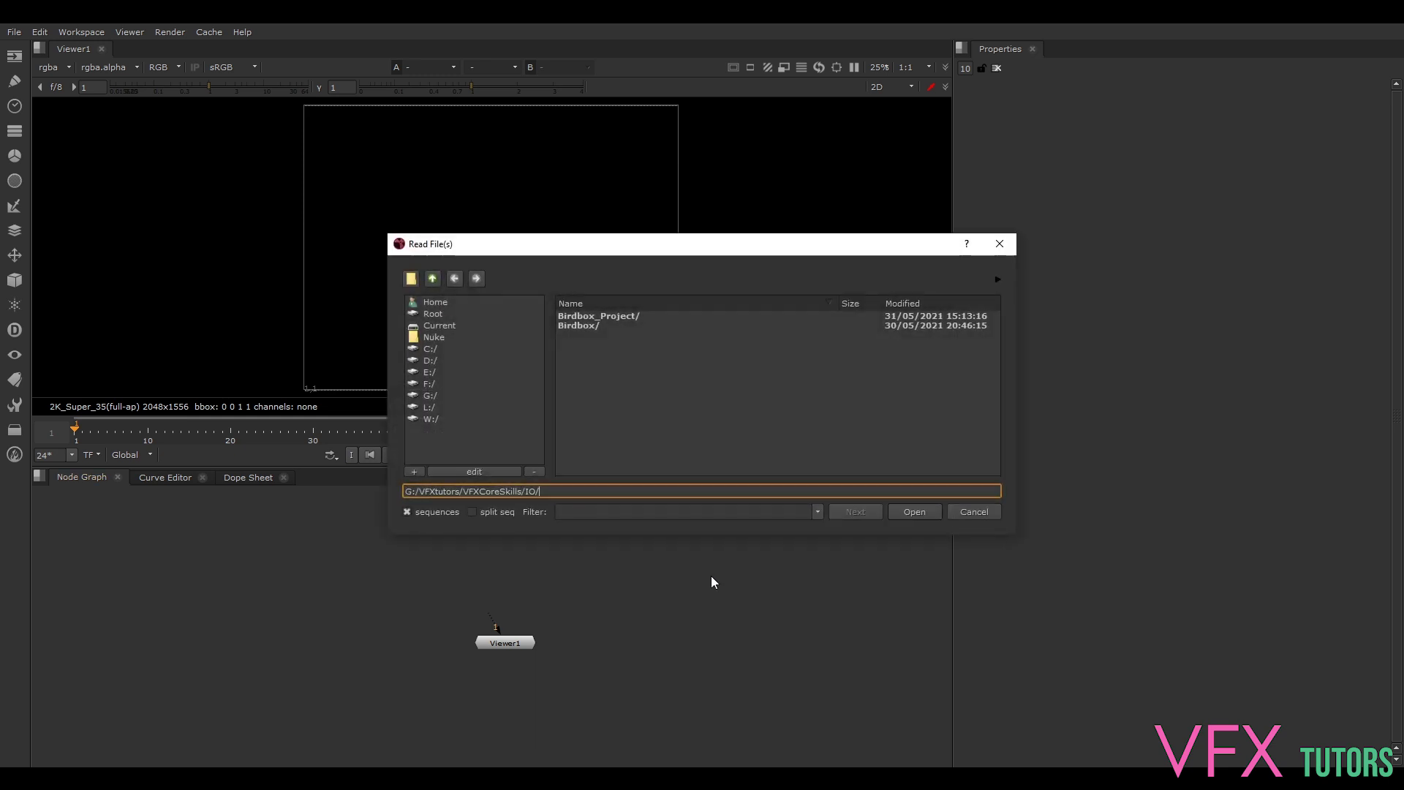
click(974, 511)
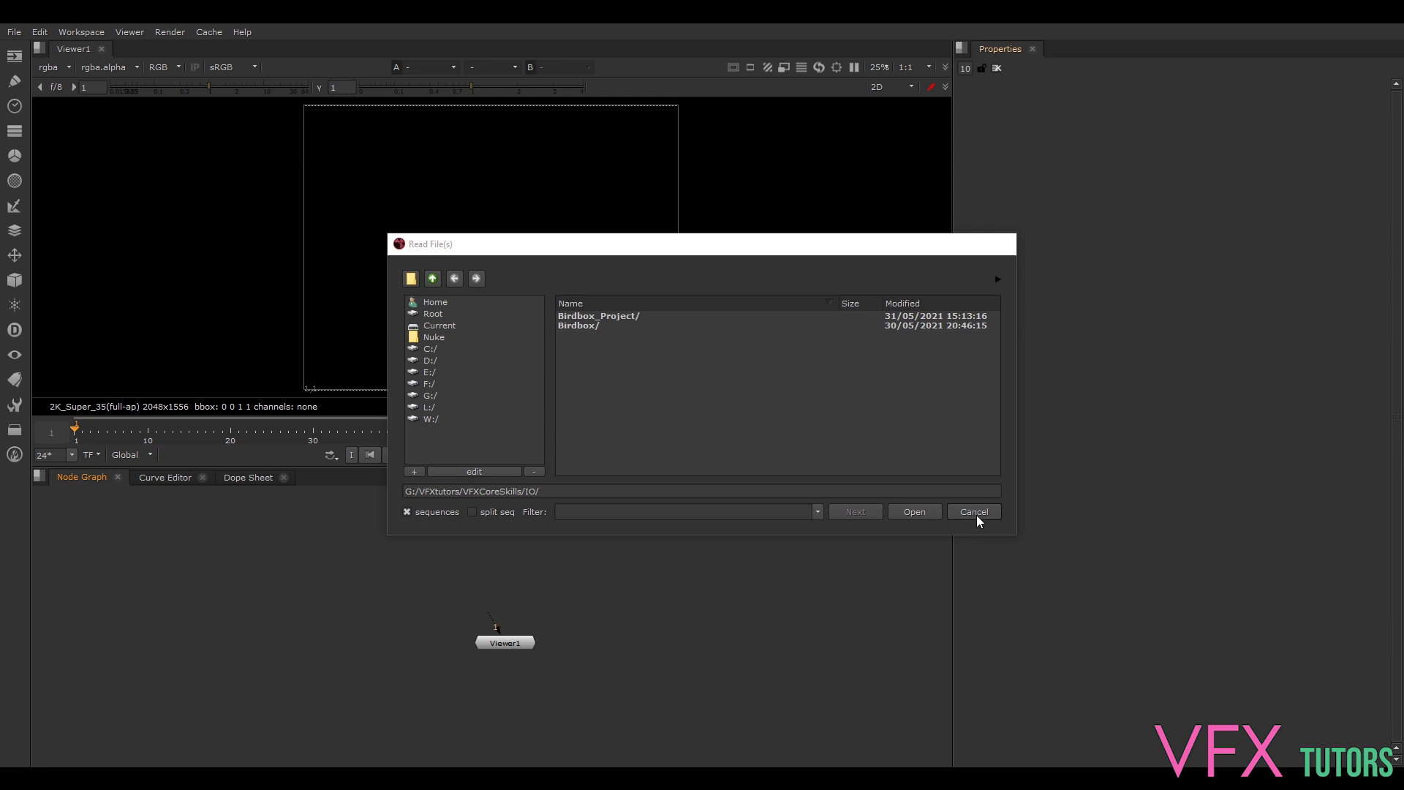
key(Tab)
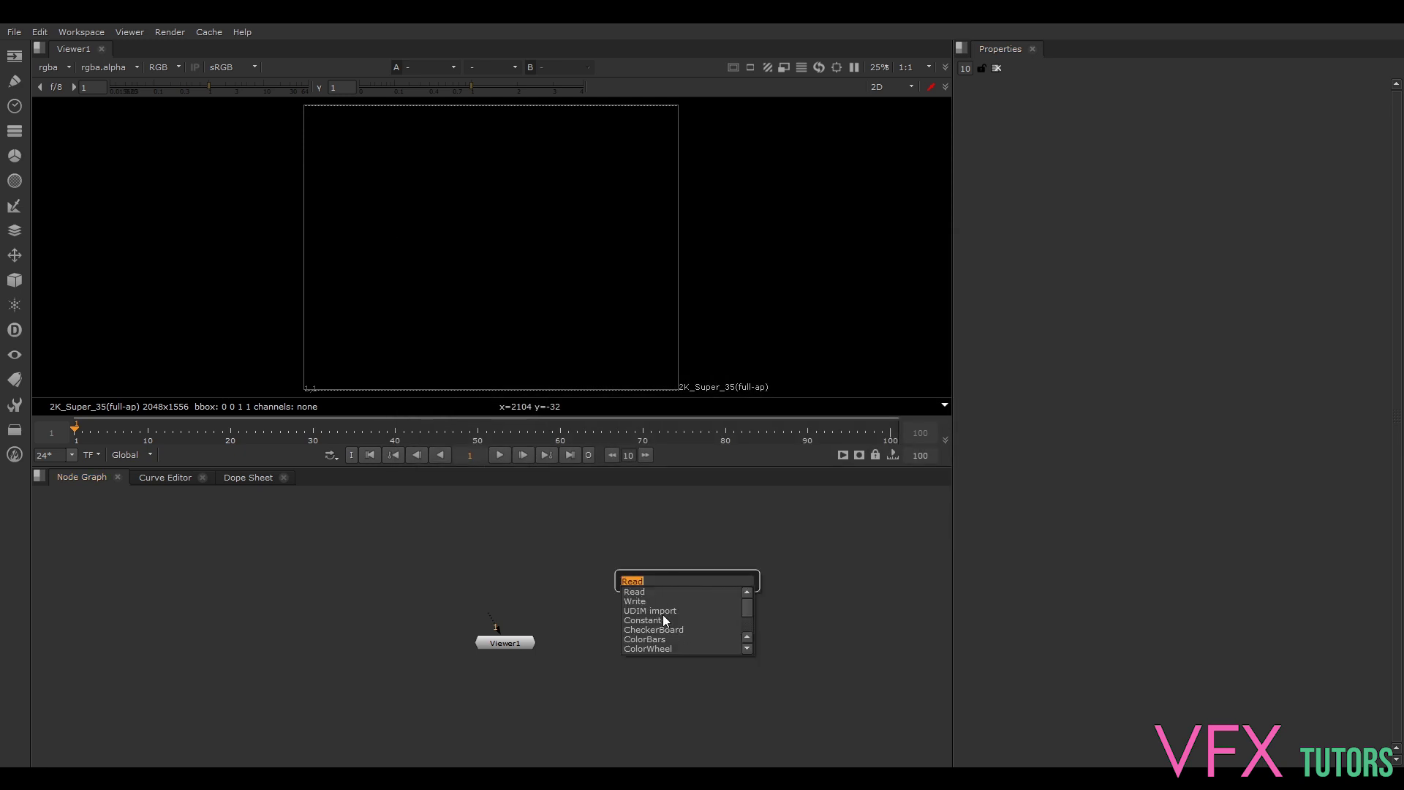
text(r)
click(643, 592)
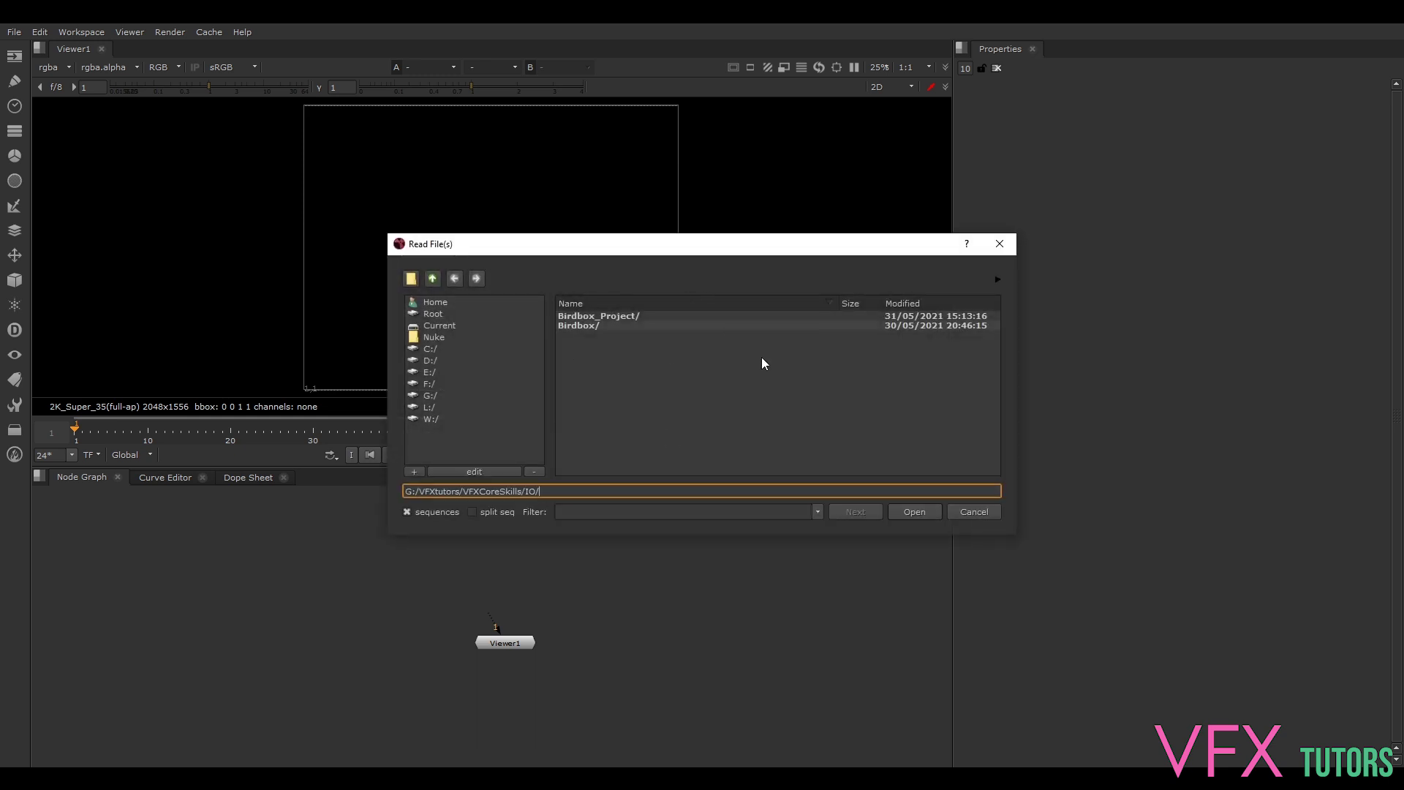
Step: Browse to IO/Birdbox/Elements/BG01 and pick Birdbox_BG01_v001.####.exr 1001-1272
click(432, 280)
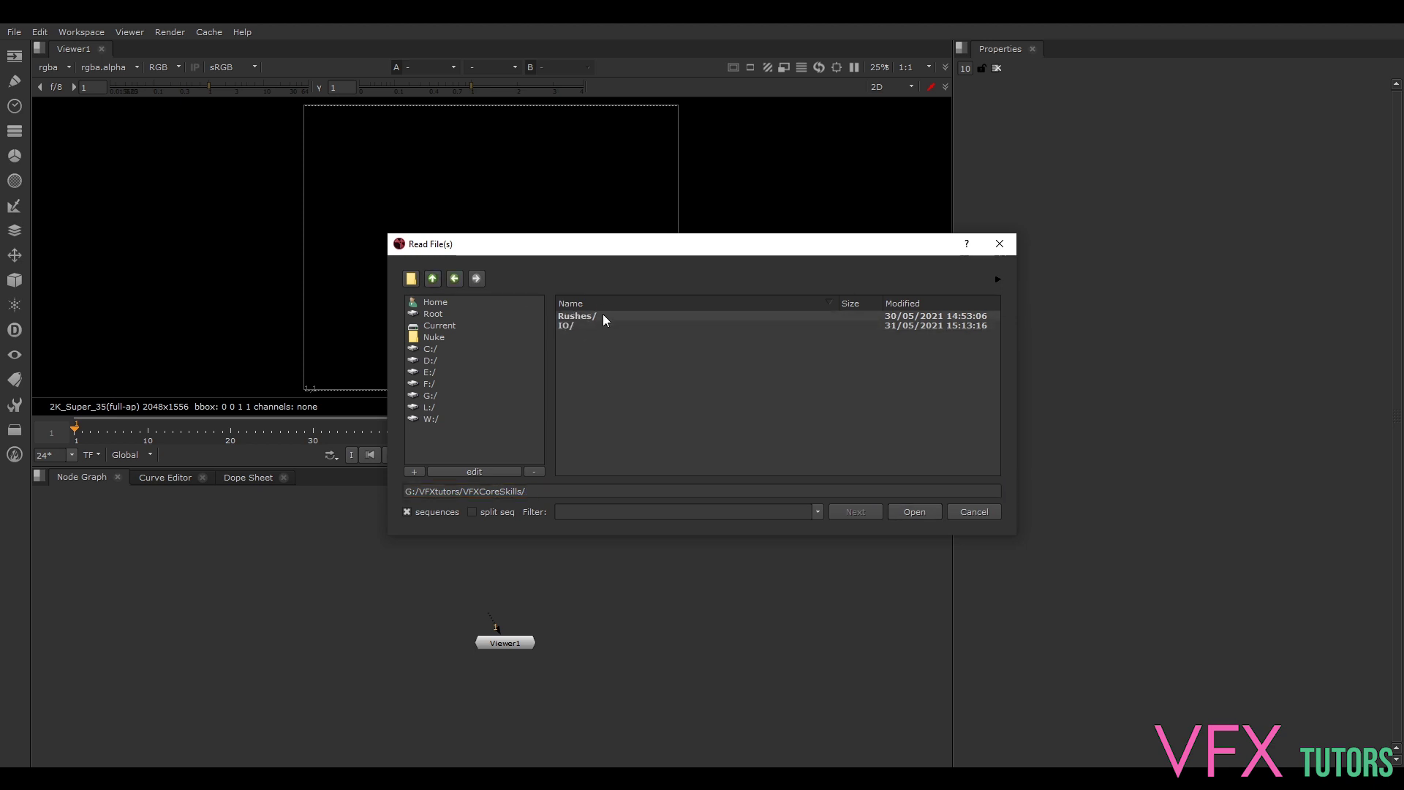
double_click(563, 325)
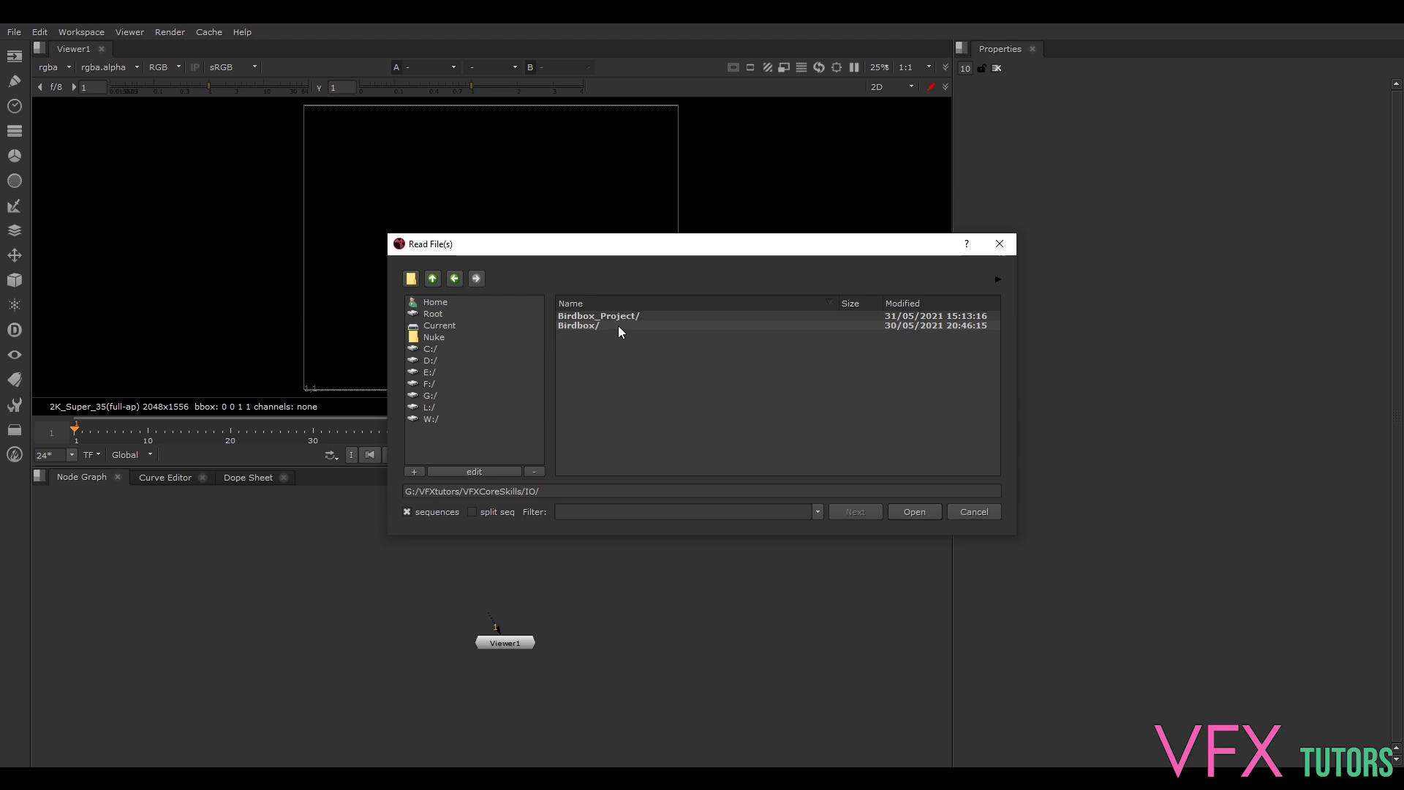
double_click(578, 326)
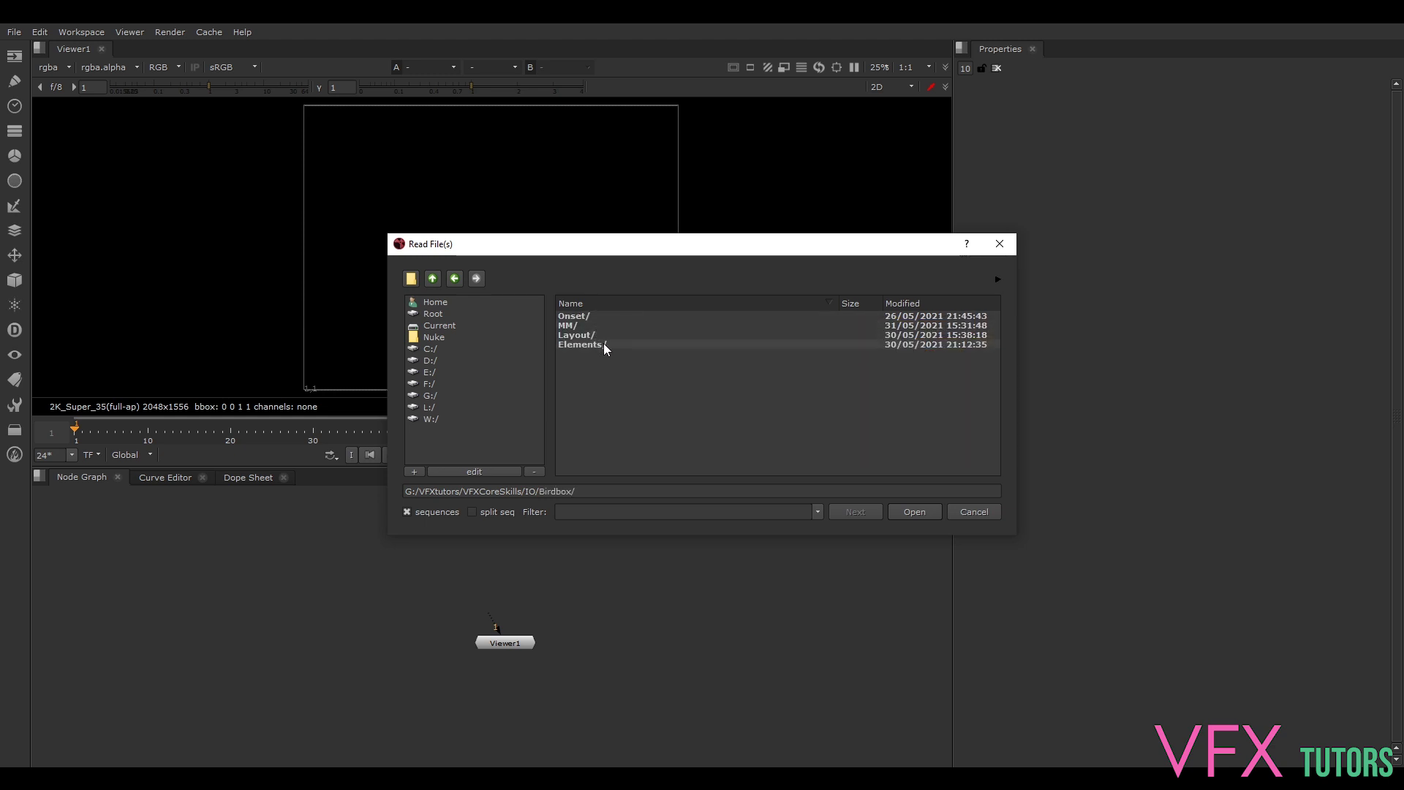
double_click(604, 344)
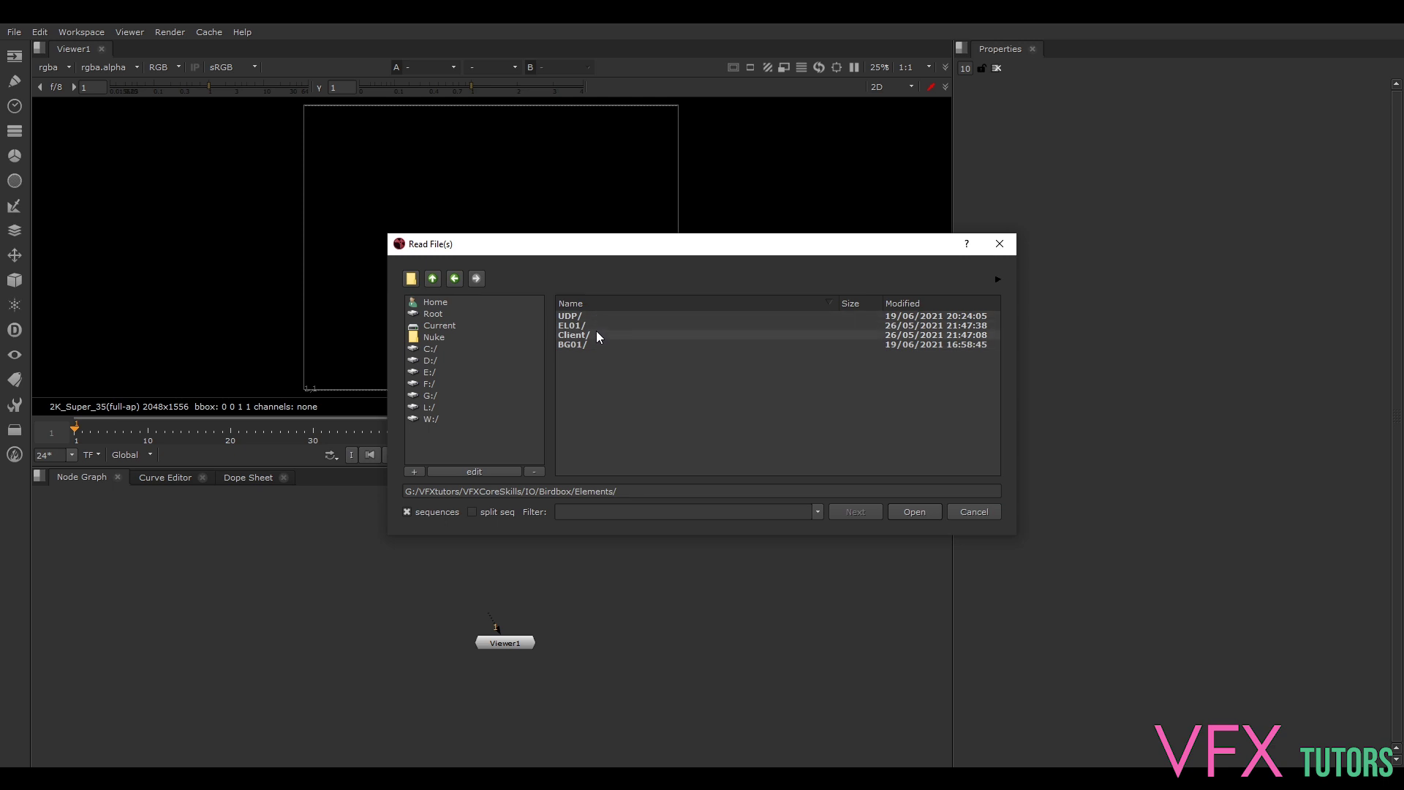
double_click(591, 344)
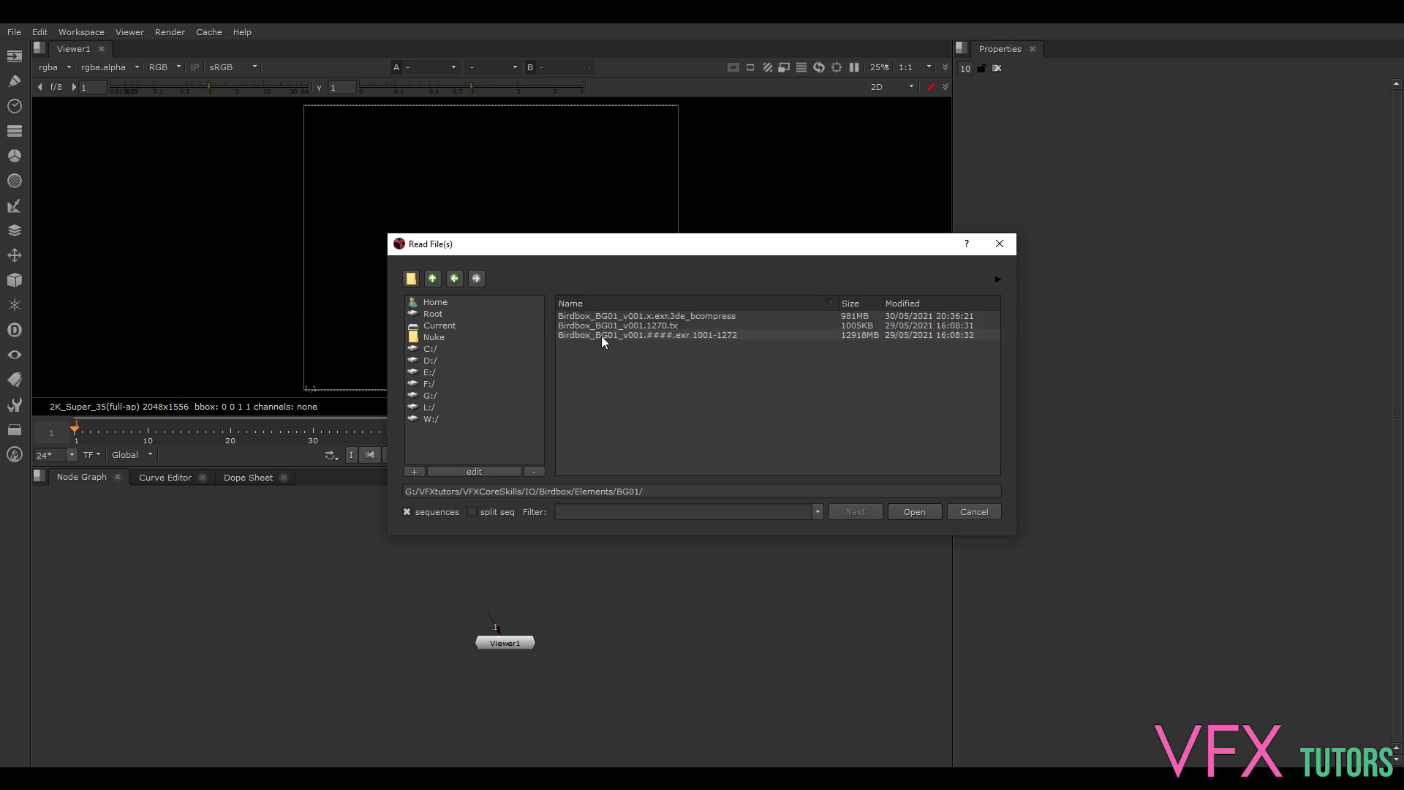
click(677, 338)
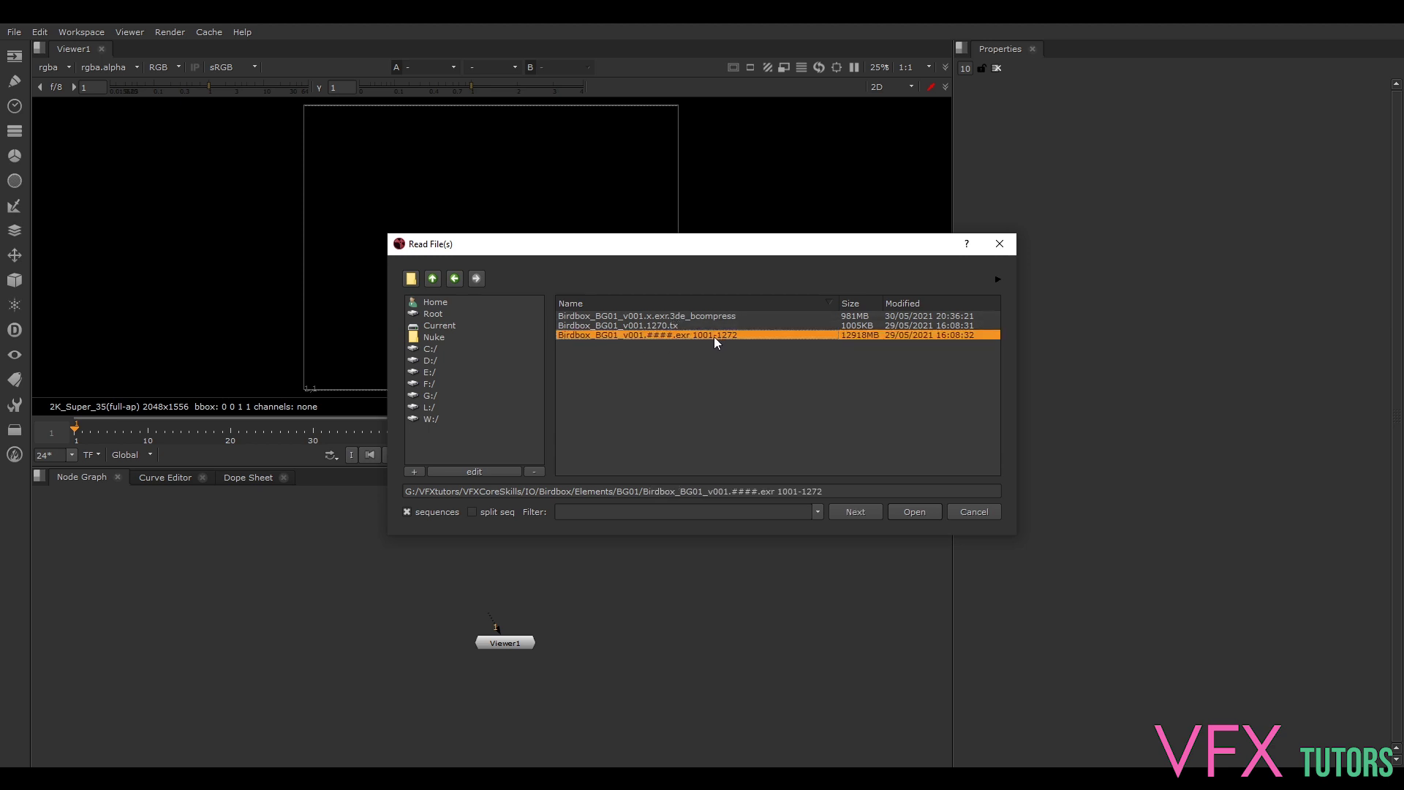
Step: Load the plate as Read1 above Viewer1, view it, and set the timeline range to Input
click(904, 508)
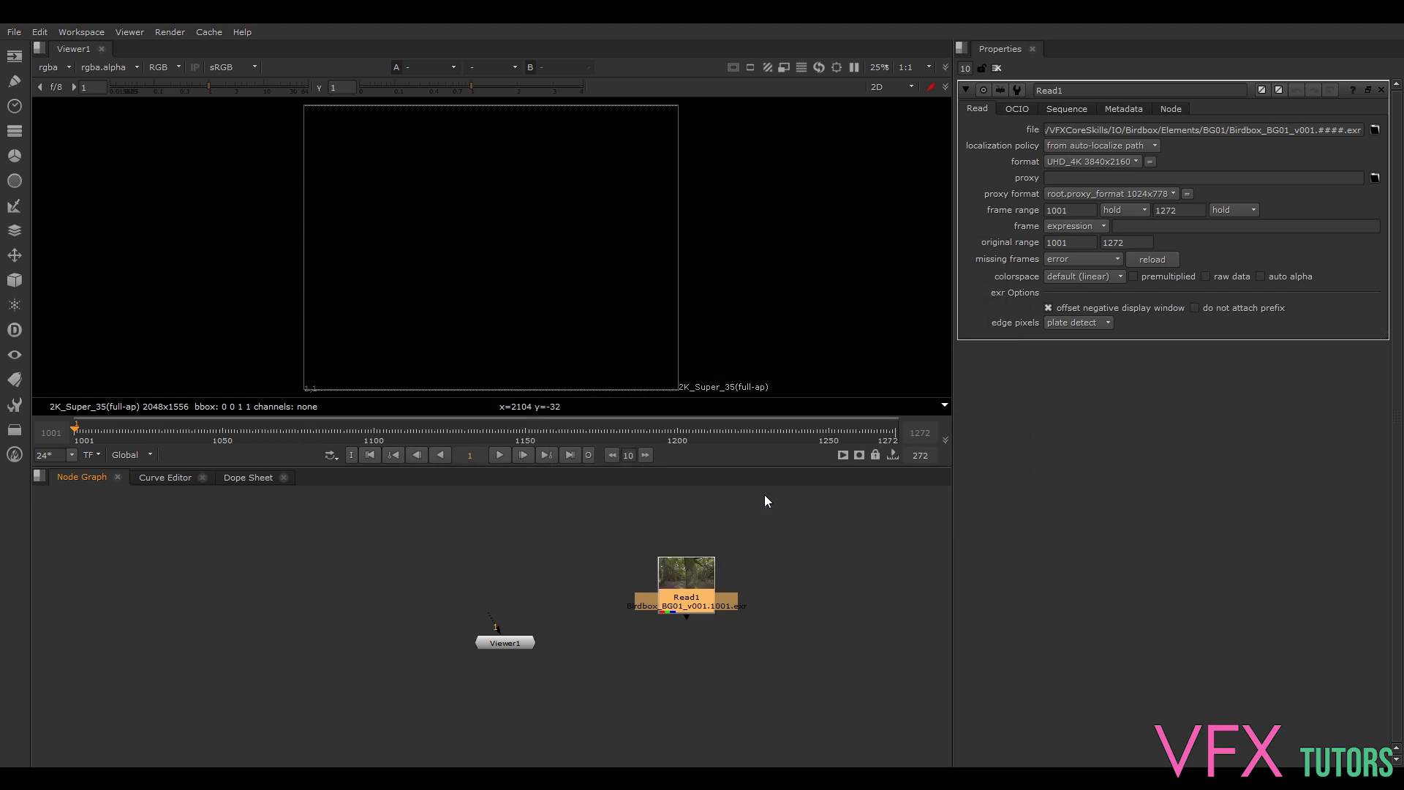
click(525, 550)
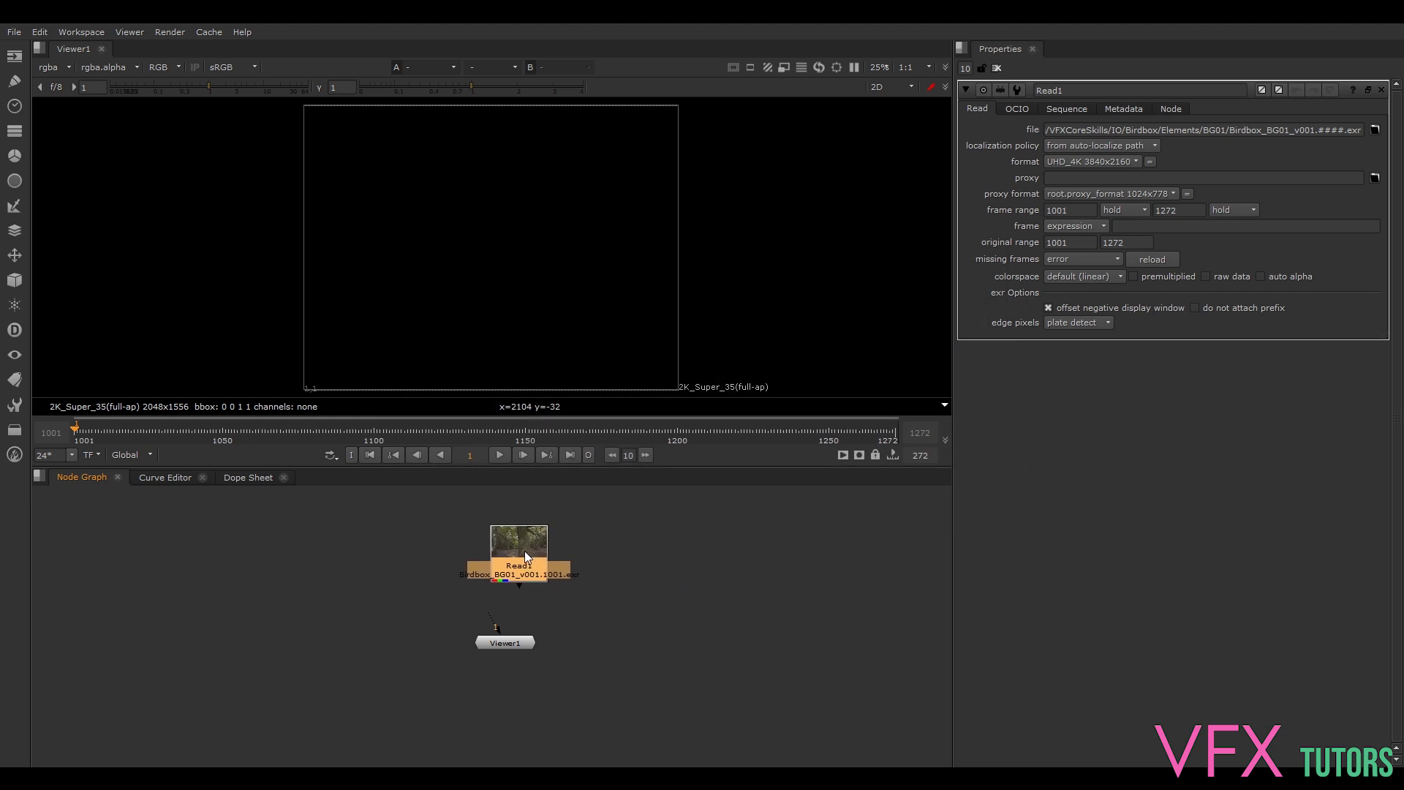
key(1)
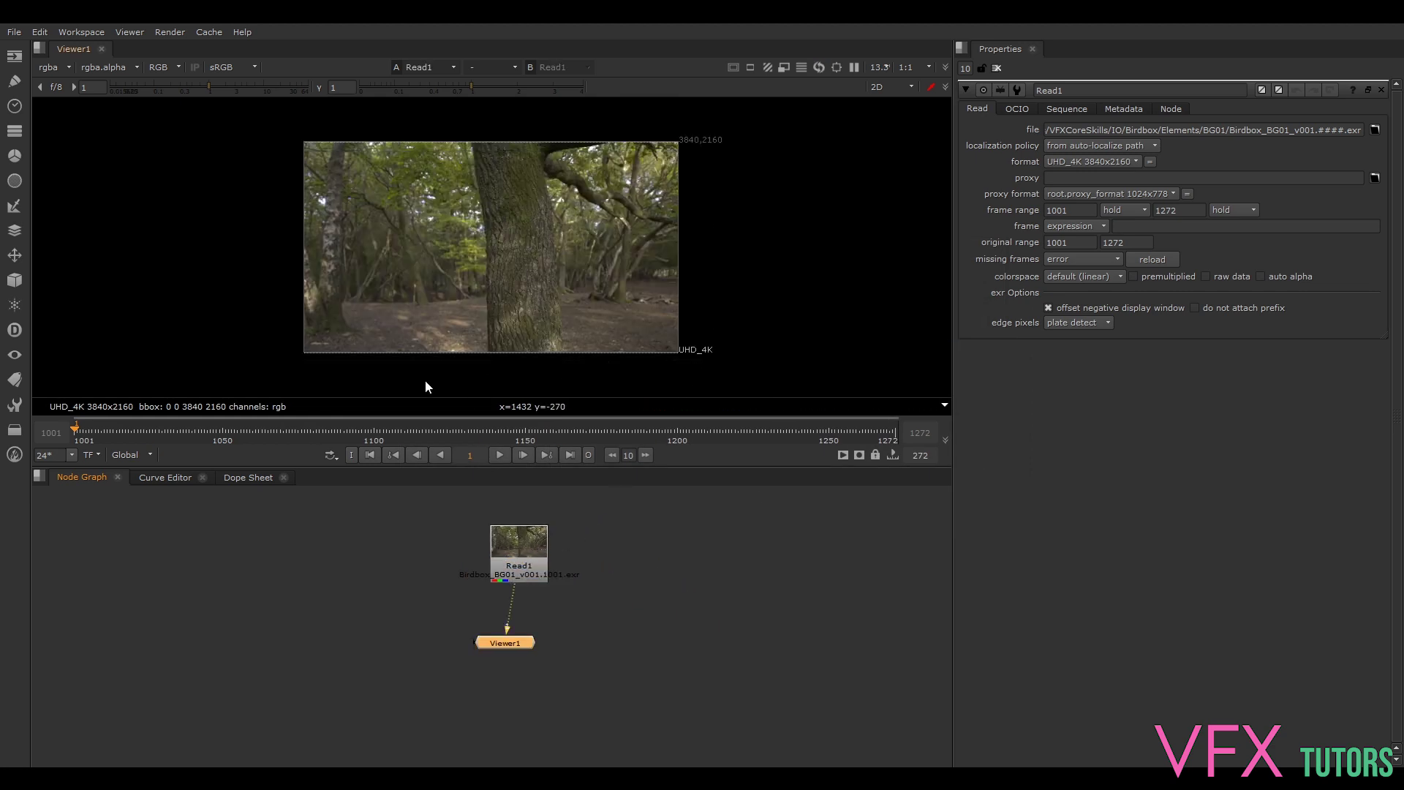
click(125, 454)
click(141, 484)
Step: Play the forest plate and stop on frame 1131
drag(95, 432, 252, 436)
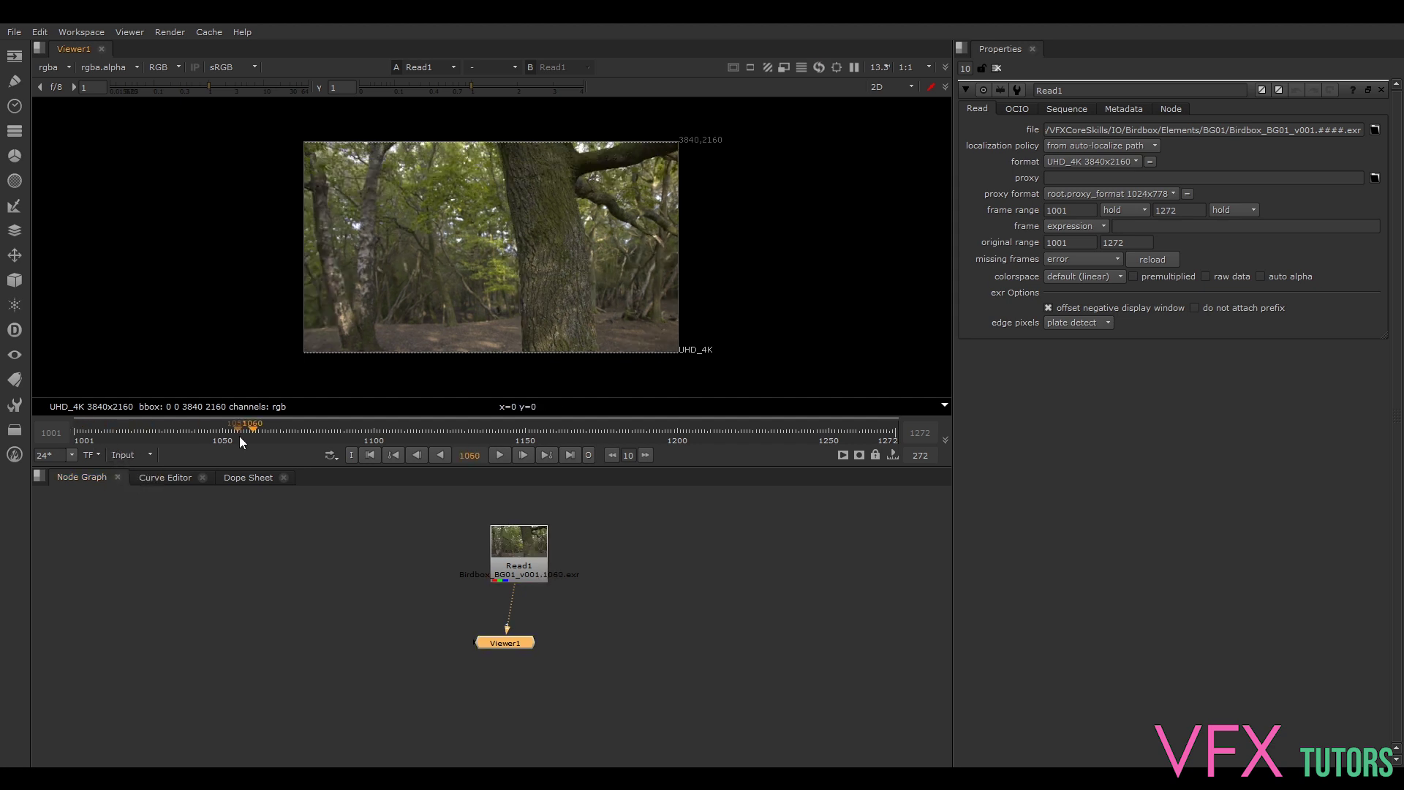
click(495, 454)
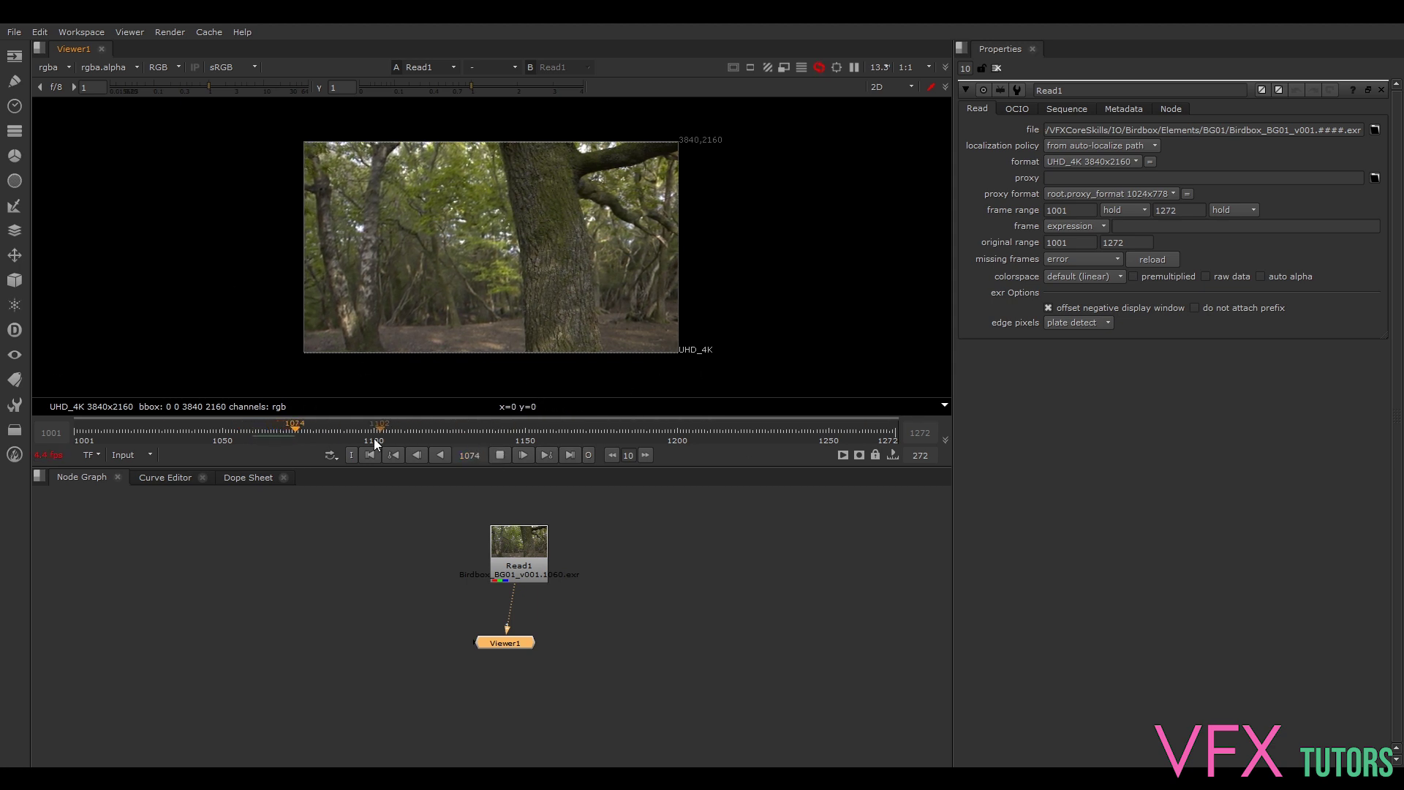
click(262, 428)
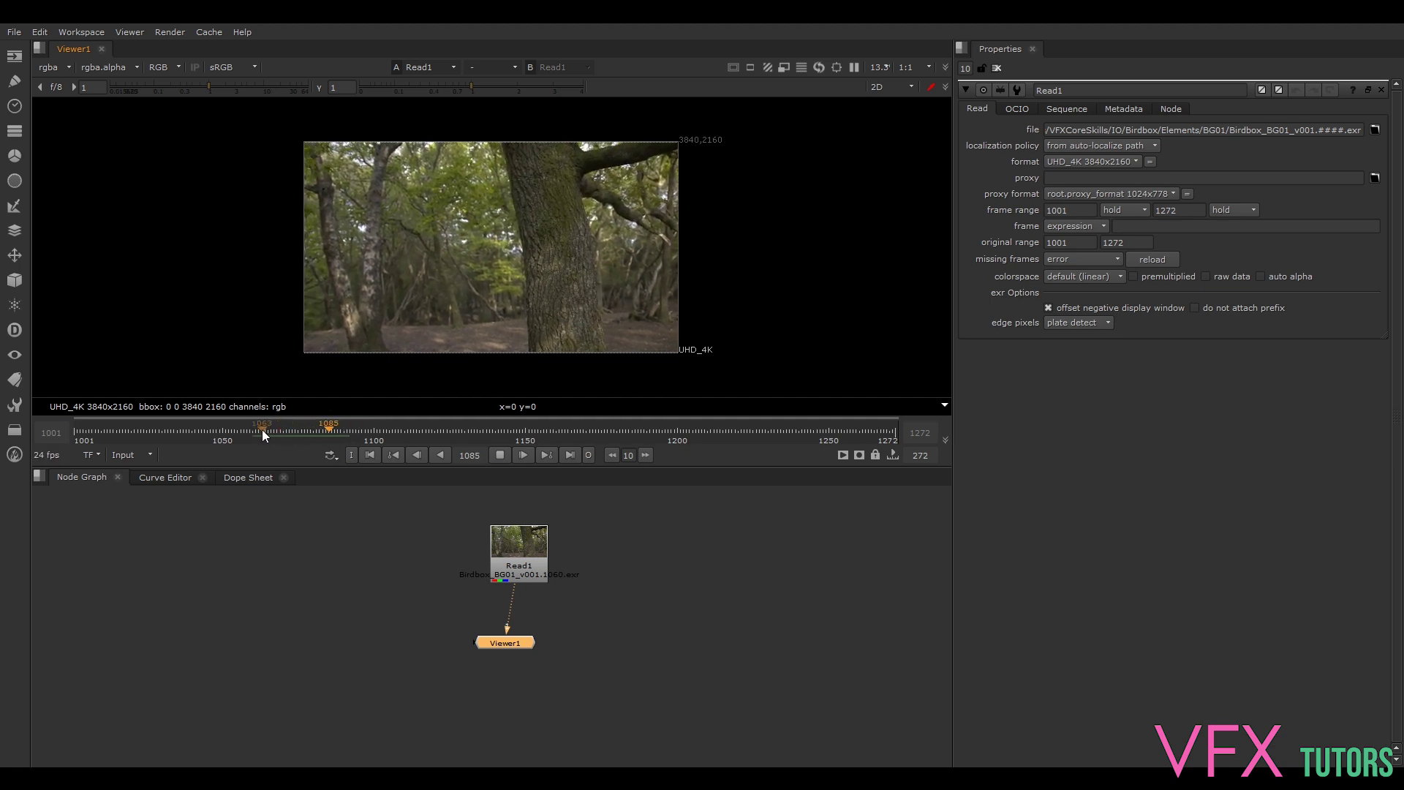
scroll(505, 264, up, 5)
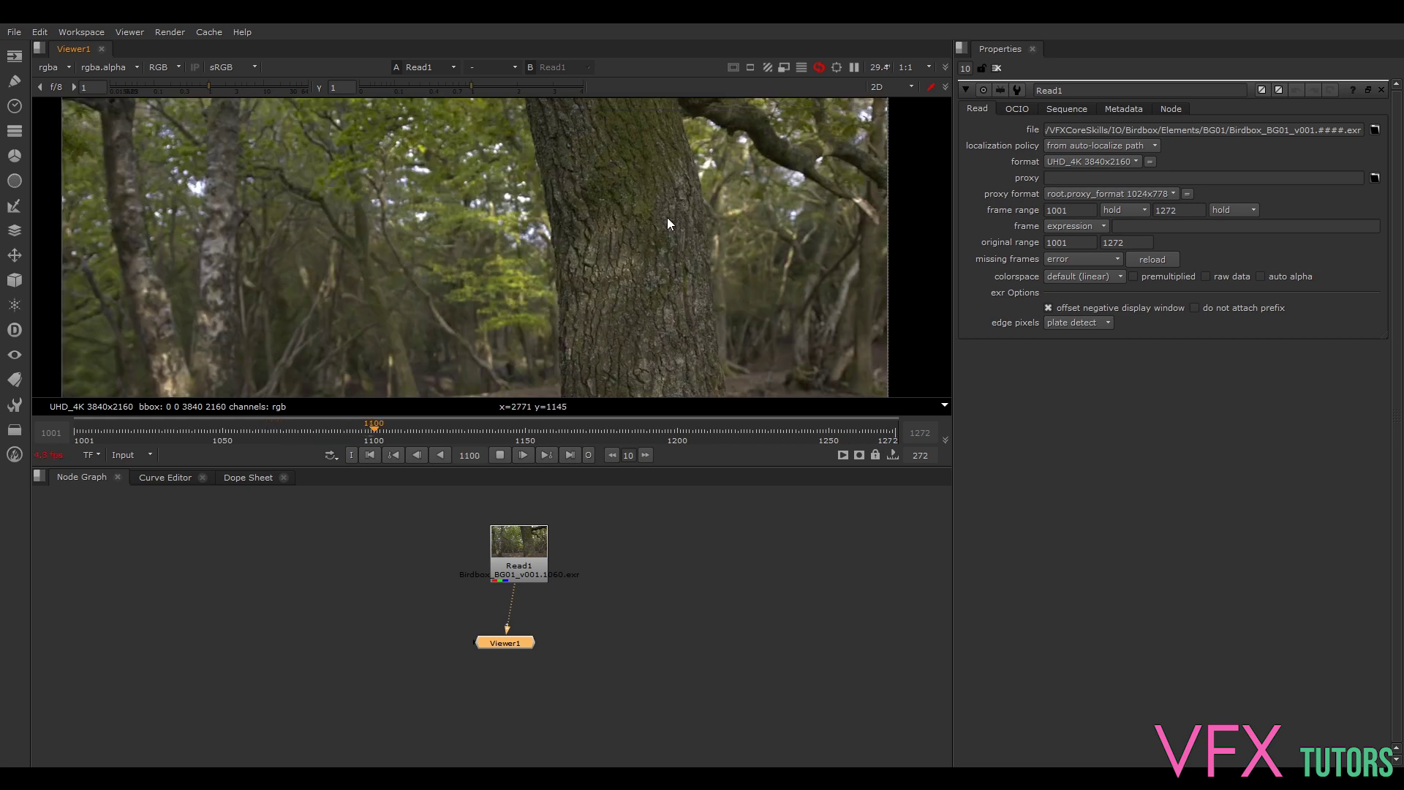
scroll(680, 259, up, 3)
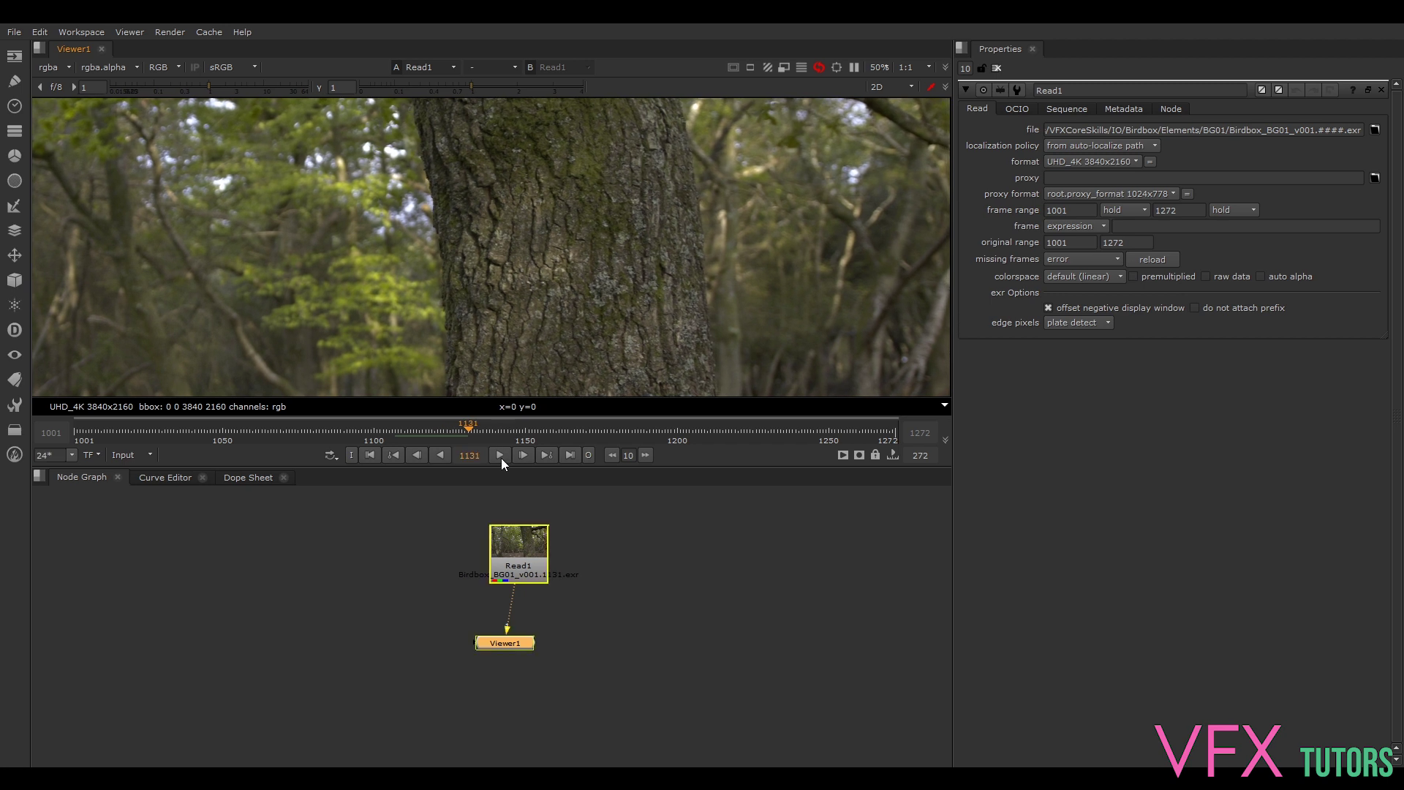
click(500, 455)
scroll(582, 562, down, 3)
drag(568, 550, 563, 543)
scroll(625, 221, down, 6)
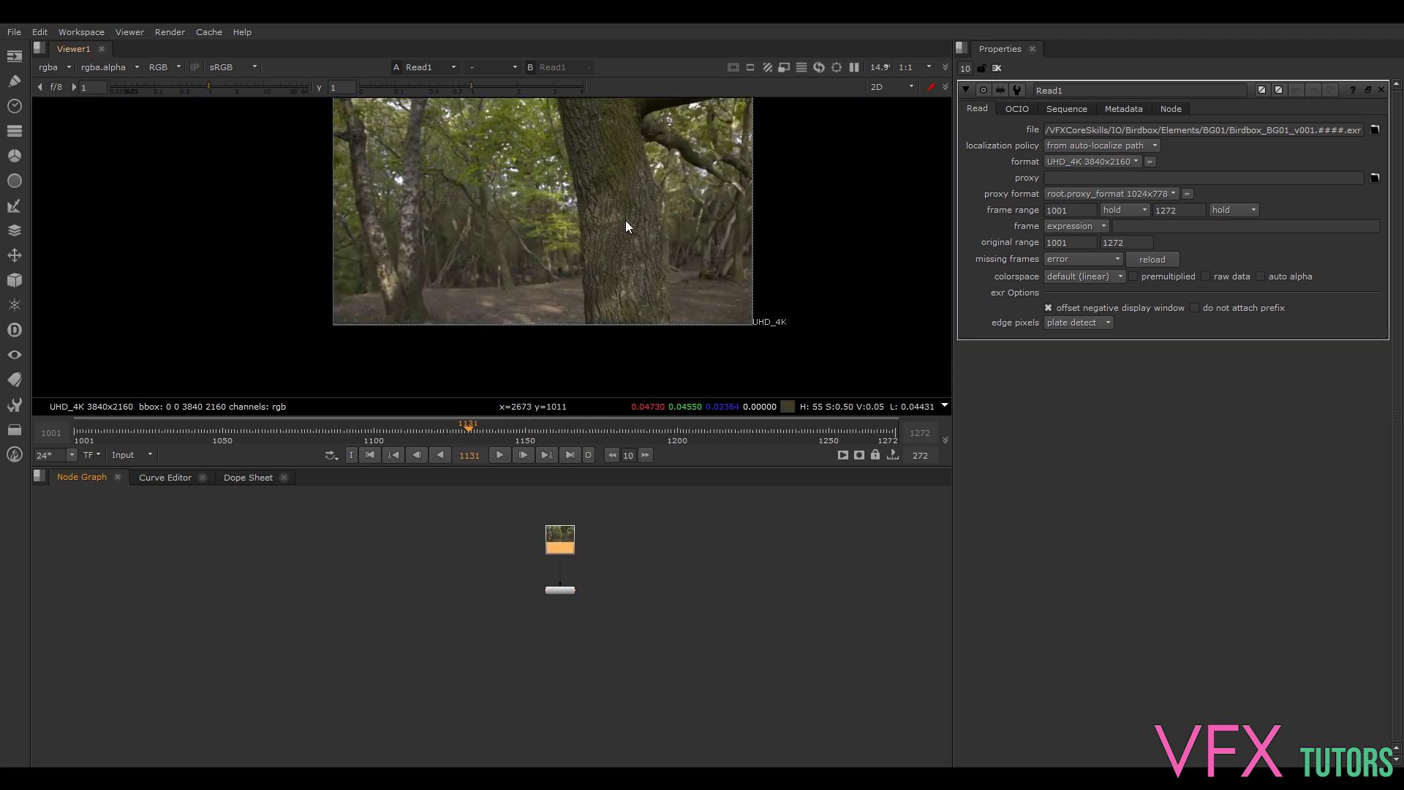
mouse_move(698, 224)
middle_down()
mouse_move(734, 226)
mouse_move(691, 240)
middle_up()
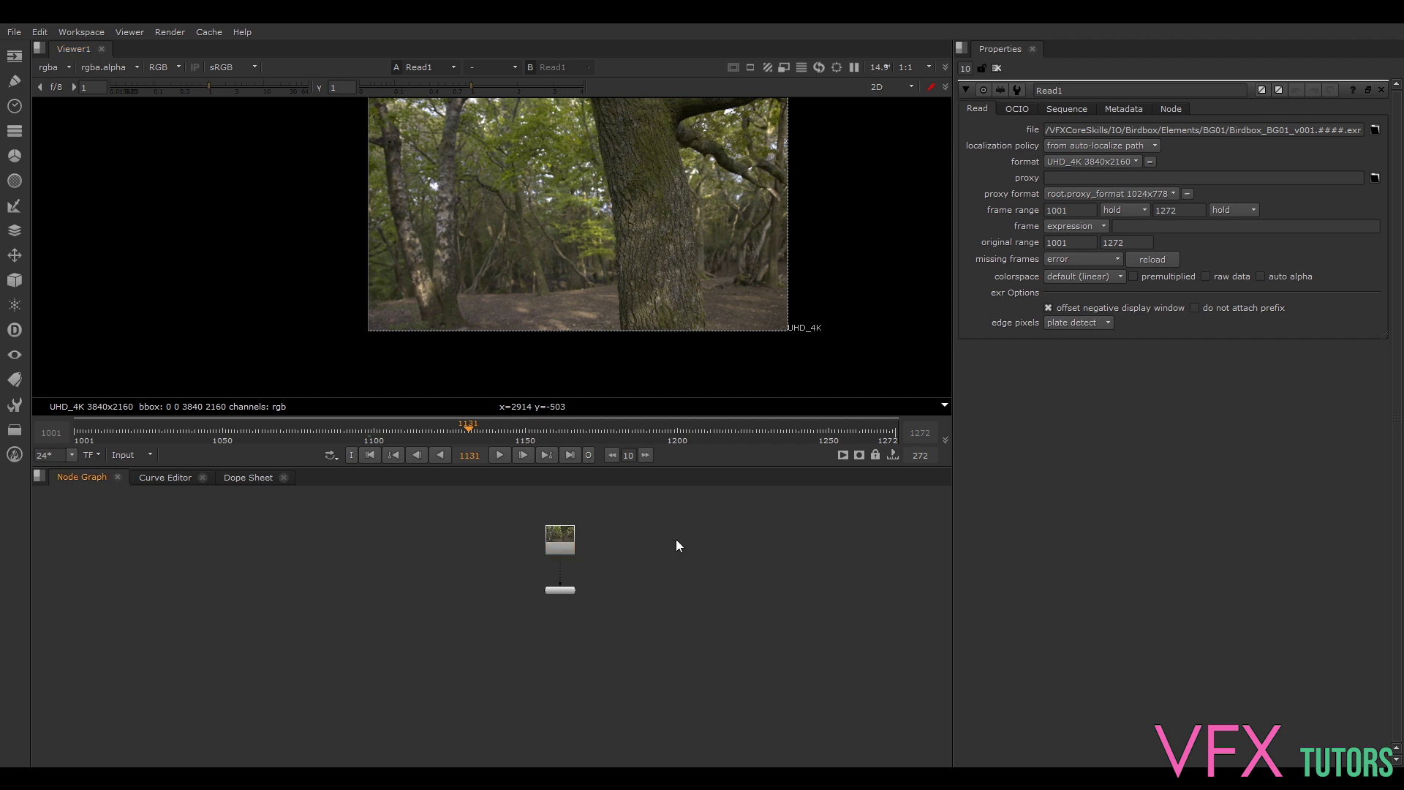
Step: Create Read2 loading BirdBox_Asset_Final_v008.####.exr 1001-1266 from IO/Birdbox_Project/images
key(Tab)
text(r)
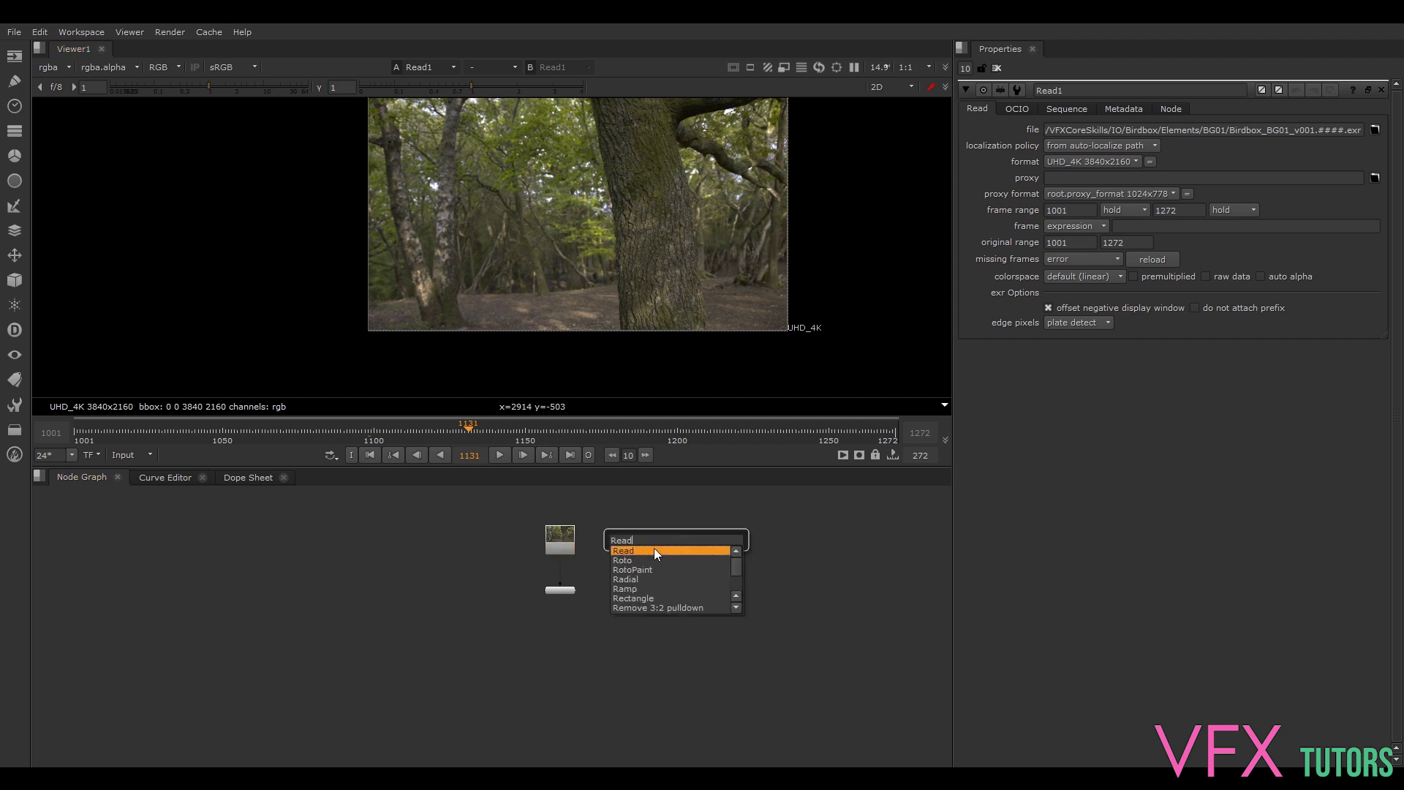
click(654, 547)
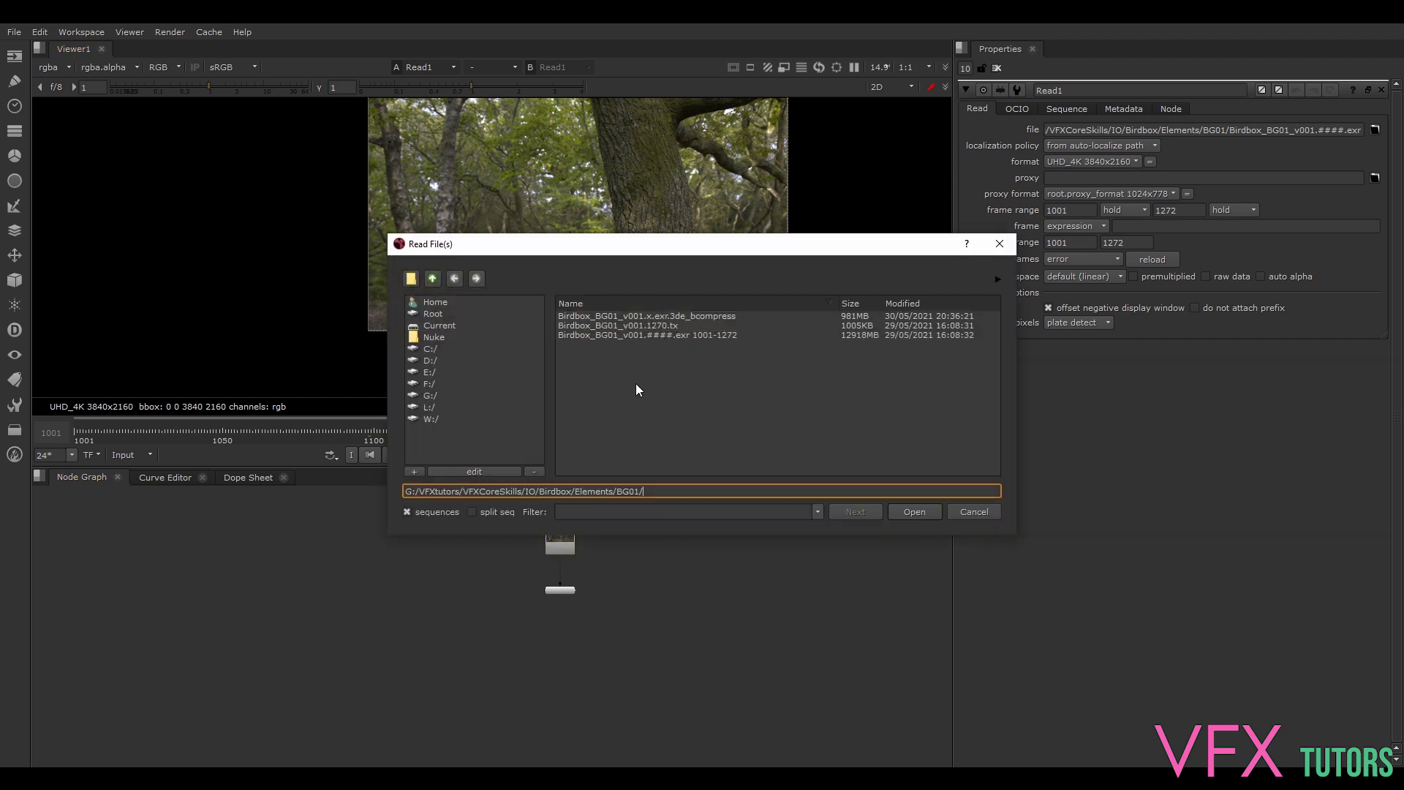
click(433, 278)
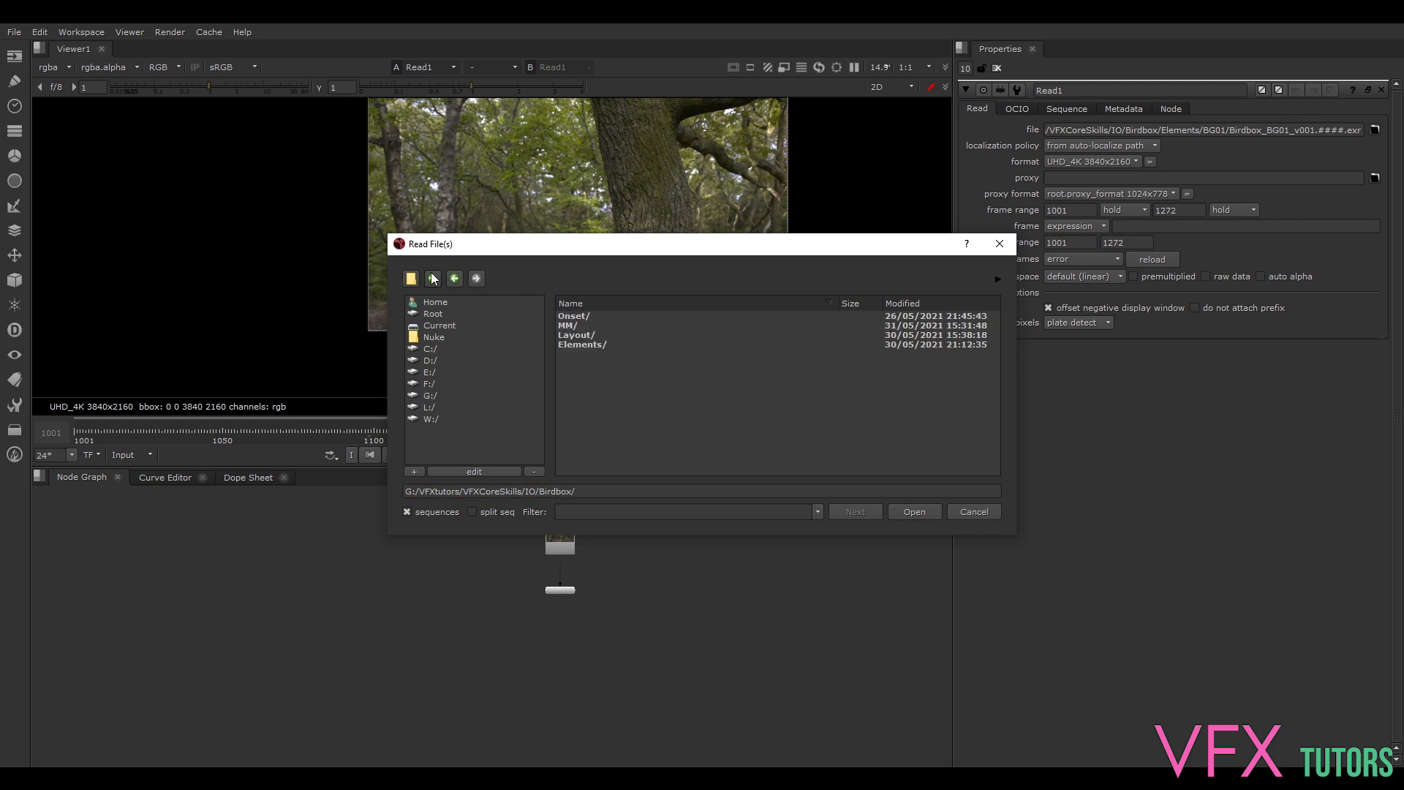
click(433, 278)
double_click(589, 316)
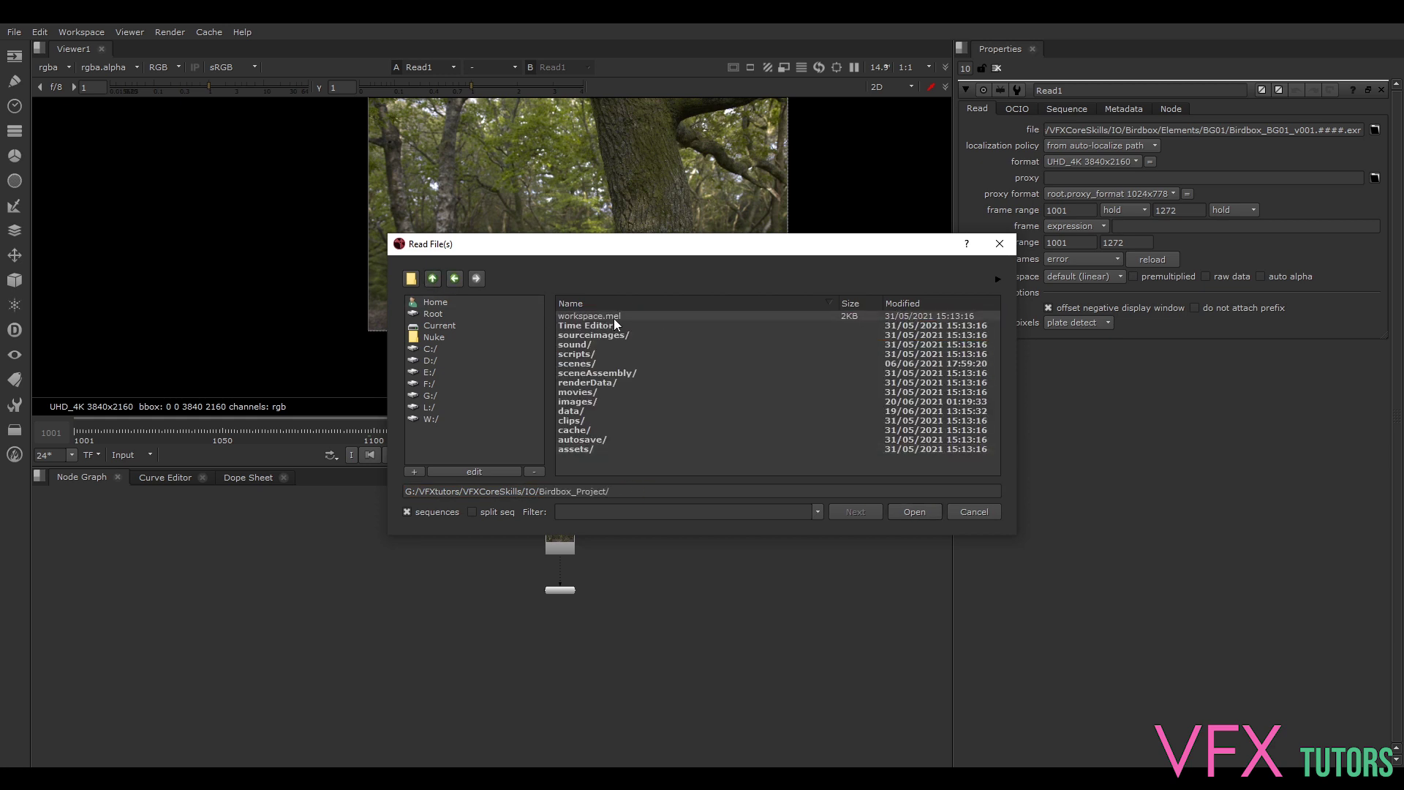
double_click(599, 401)
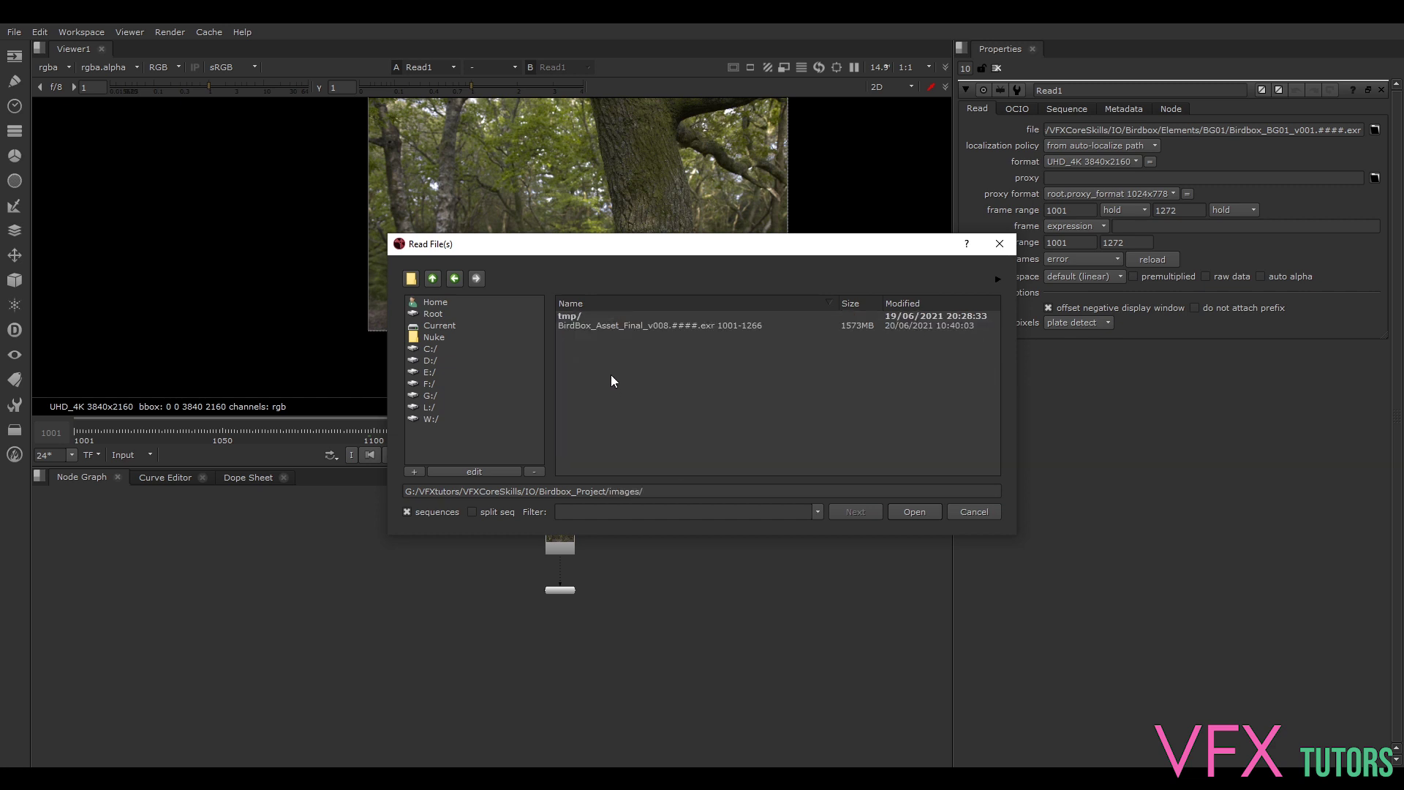
click(688, 326)
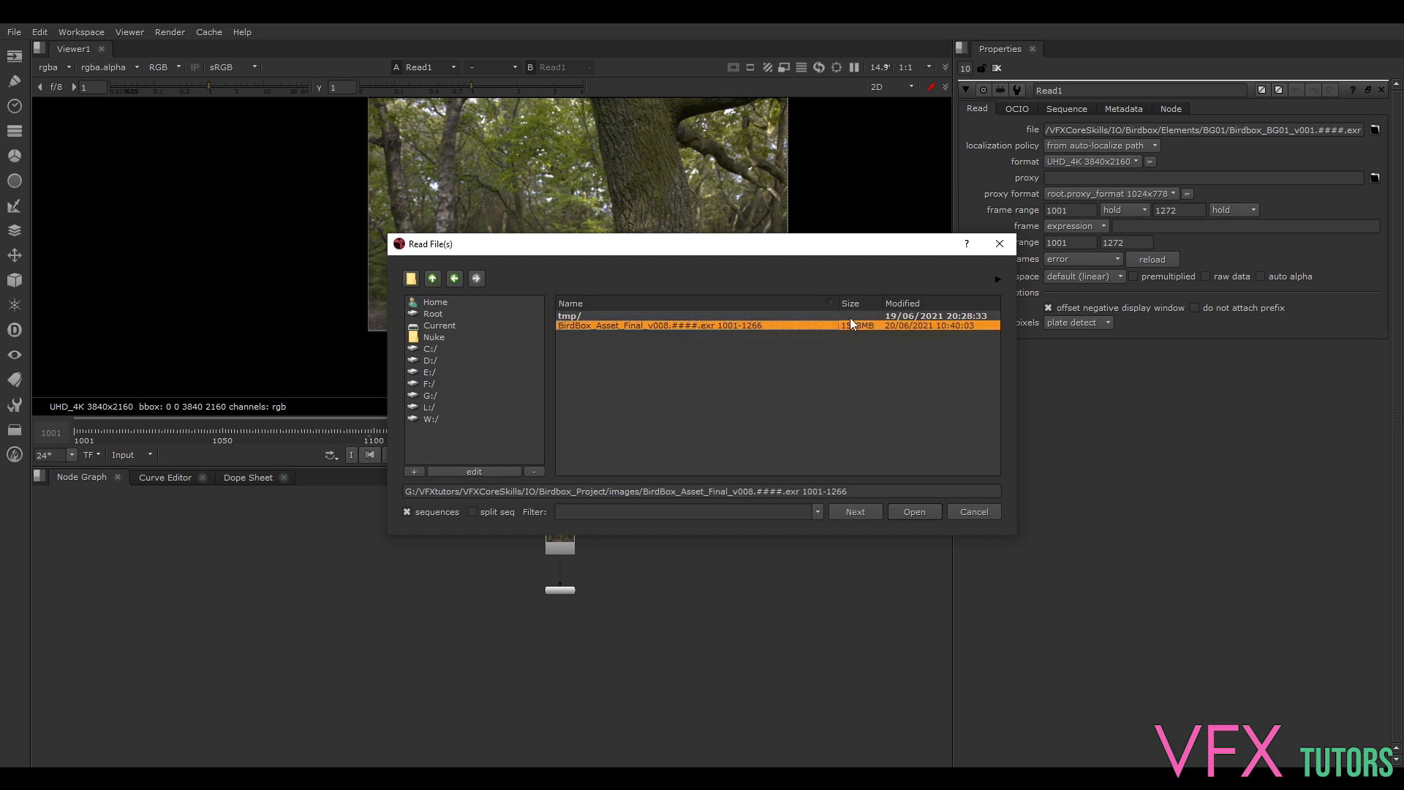
click(910, 511)
drag(678, 541, 652, 540)
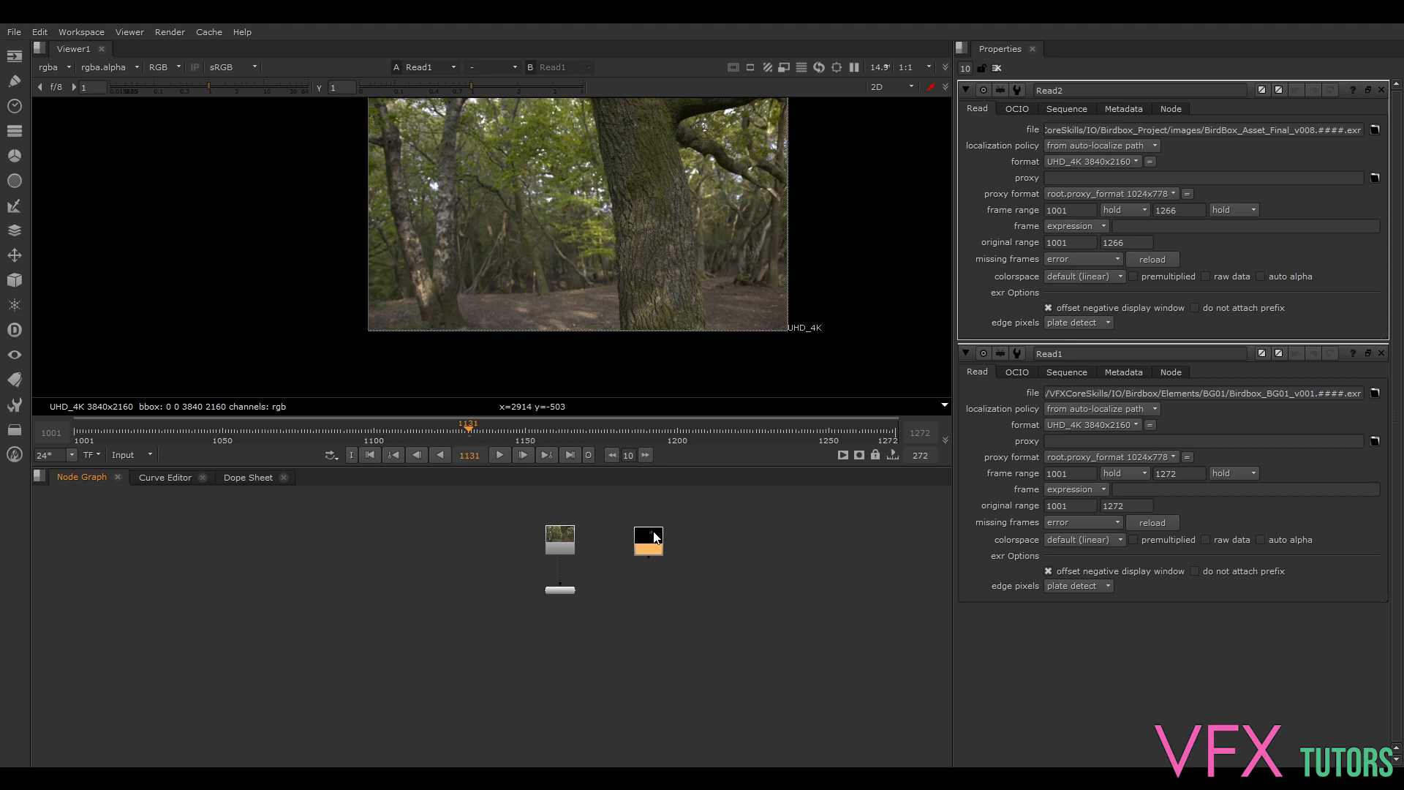
Step: View Read2's birdbox render and enlarge the viewer area
key(1)
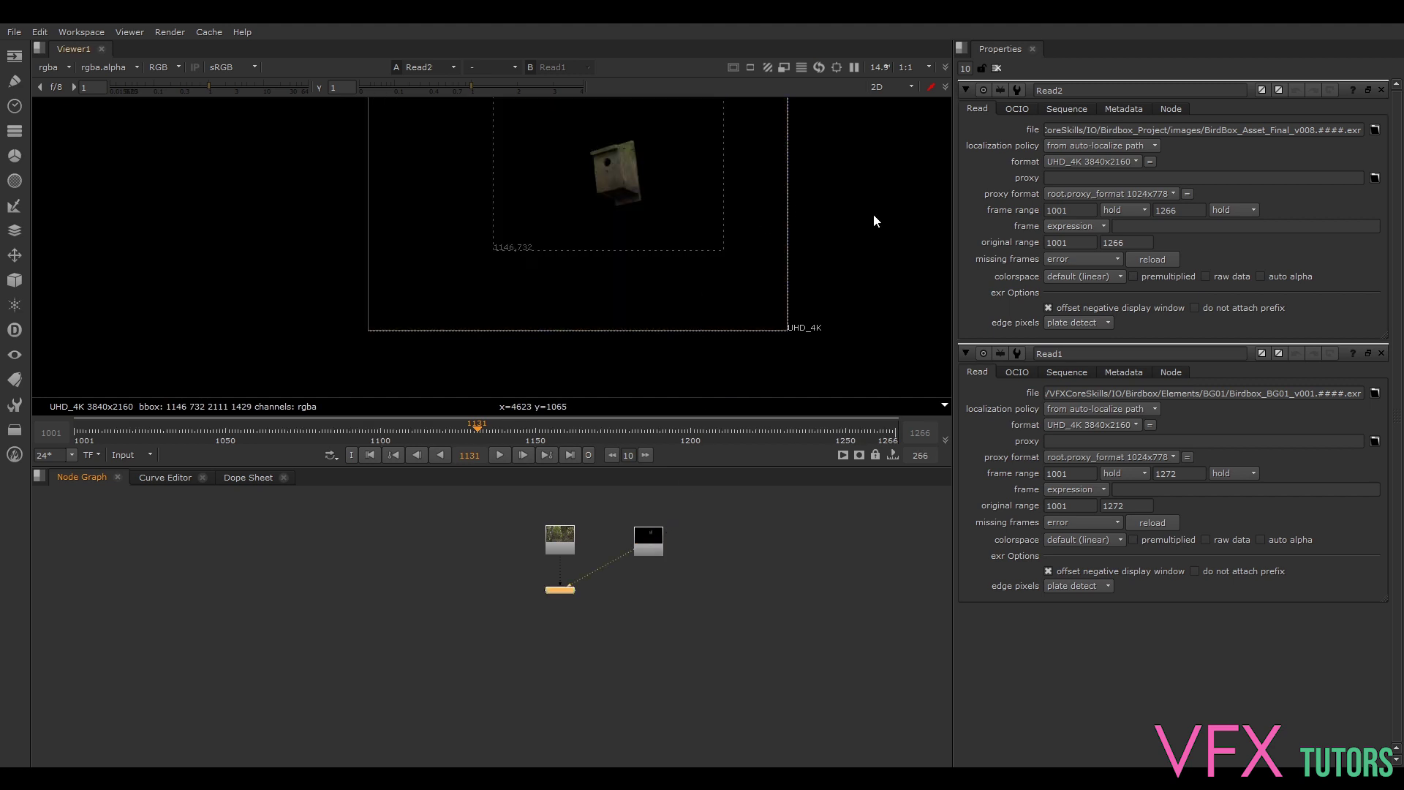
scroll(714, 213, up, 8)
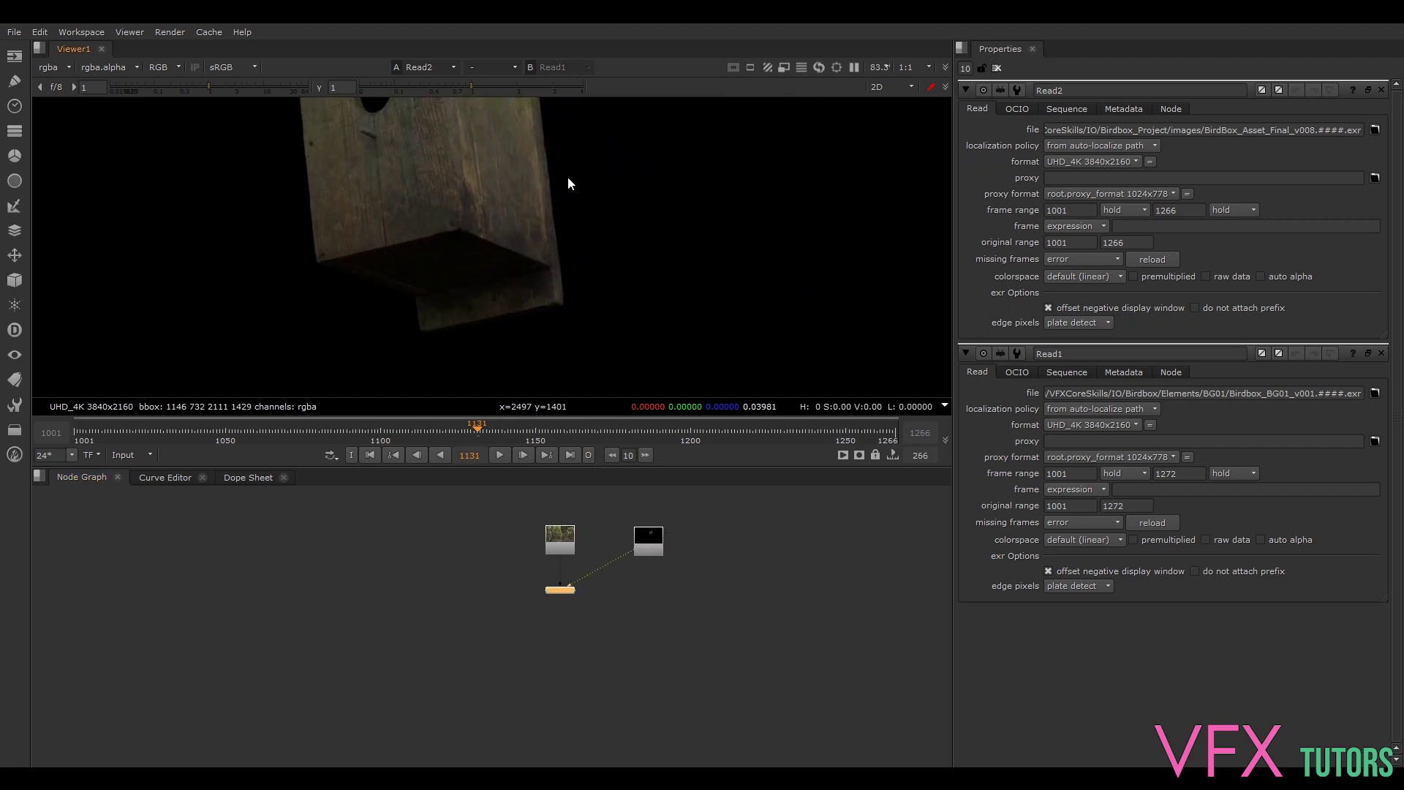
middle_drag(568, 176, 746, 335)
scroll(633, 229, up, 1)
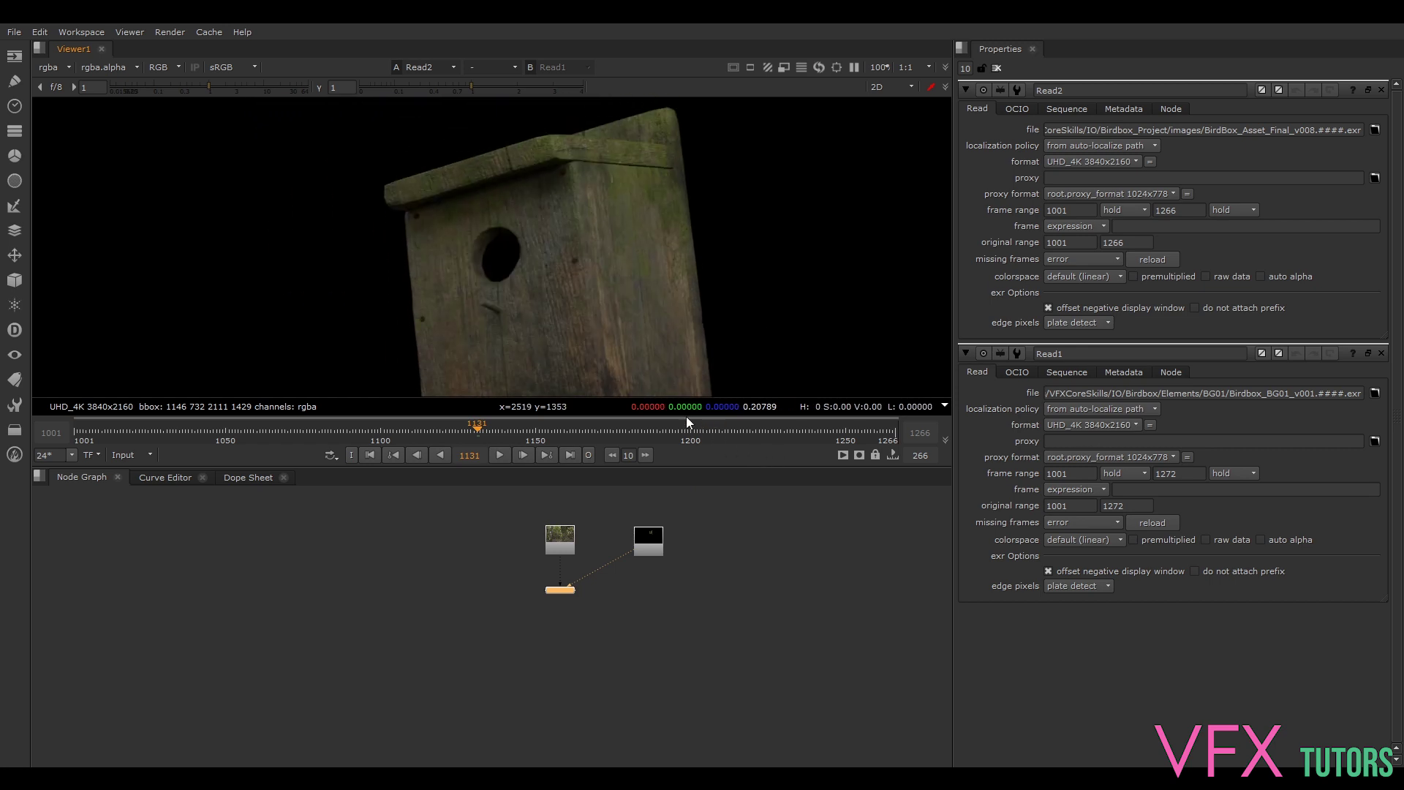
drag(679, 468, 658, 546)
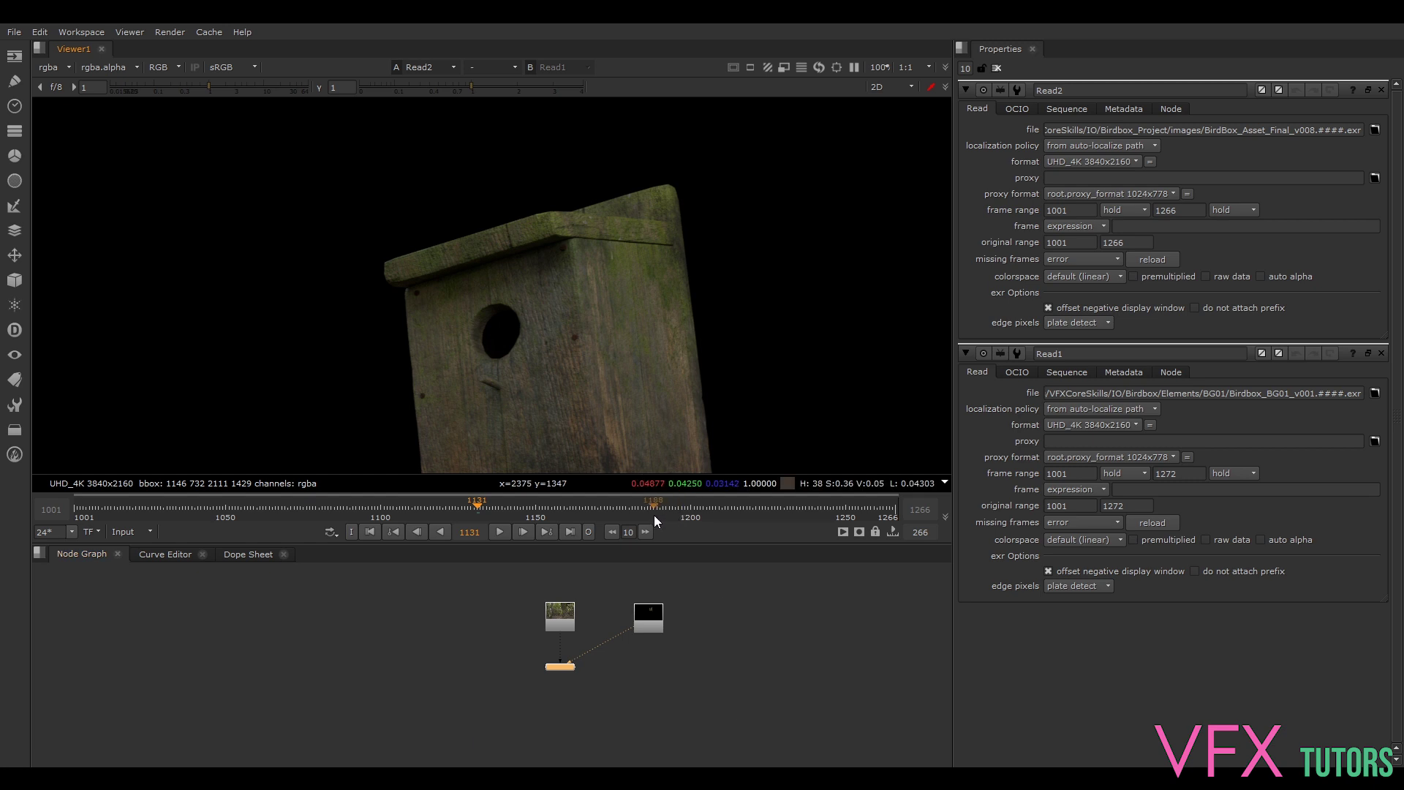
drag(633, 547, 633, 596)
Step: Play and scrub the birdbox animation, ending around frame 1035
scroll(634, 425, down, 3)
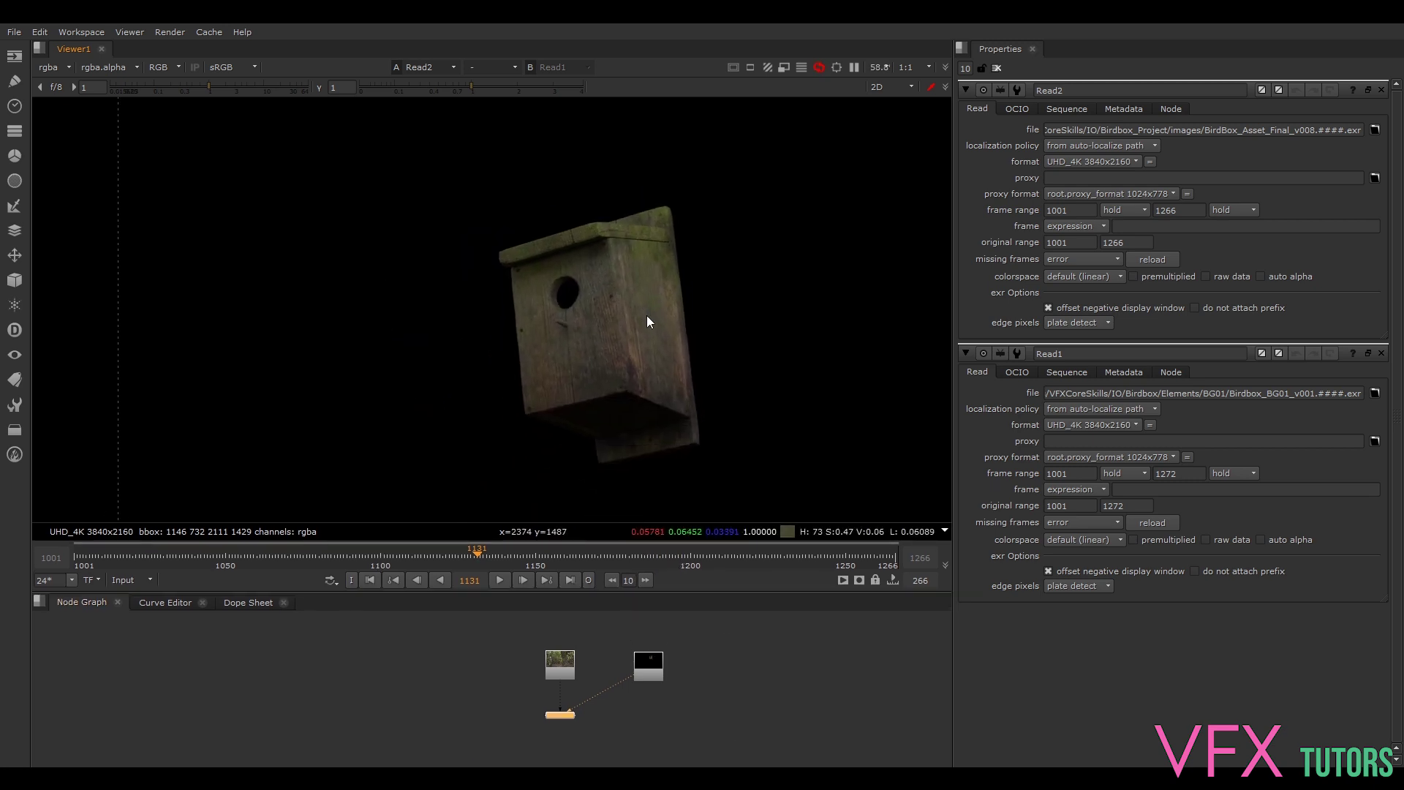
scroll(629, 321, up, 6)
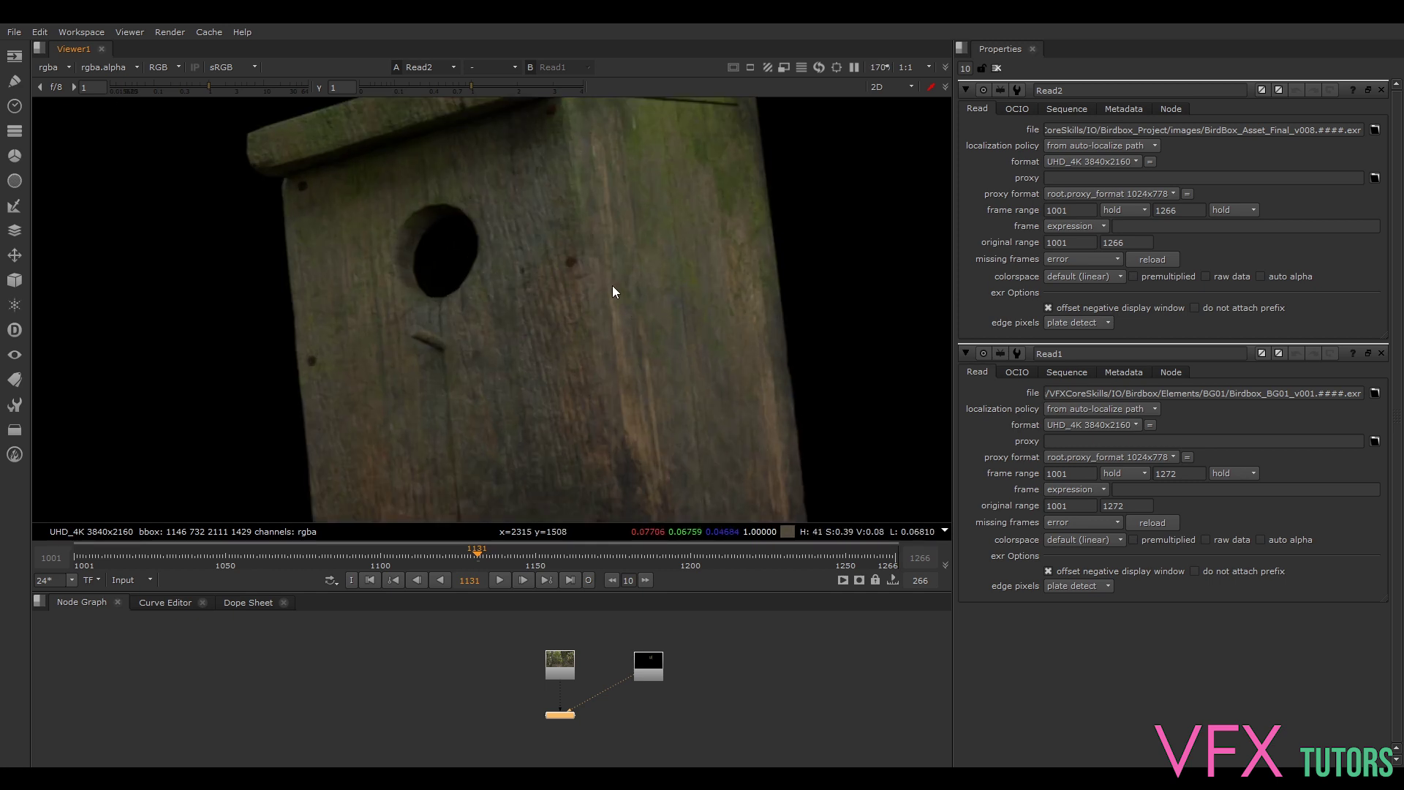
scroll(612, 285, down, 3)
click(496, 580)
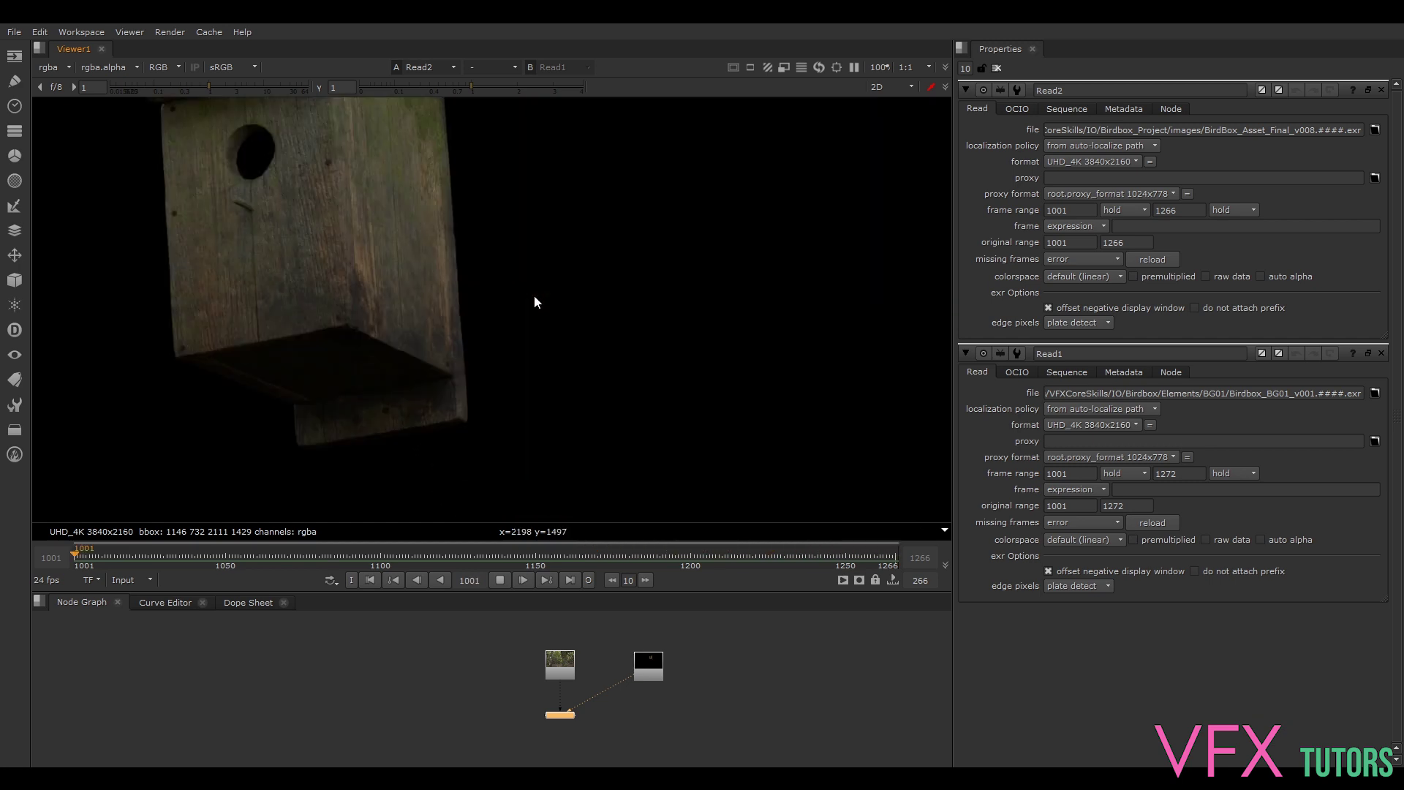
scroll(472, 332, up, 5)
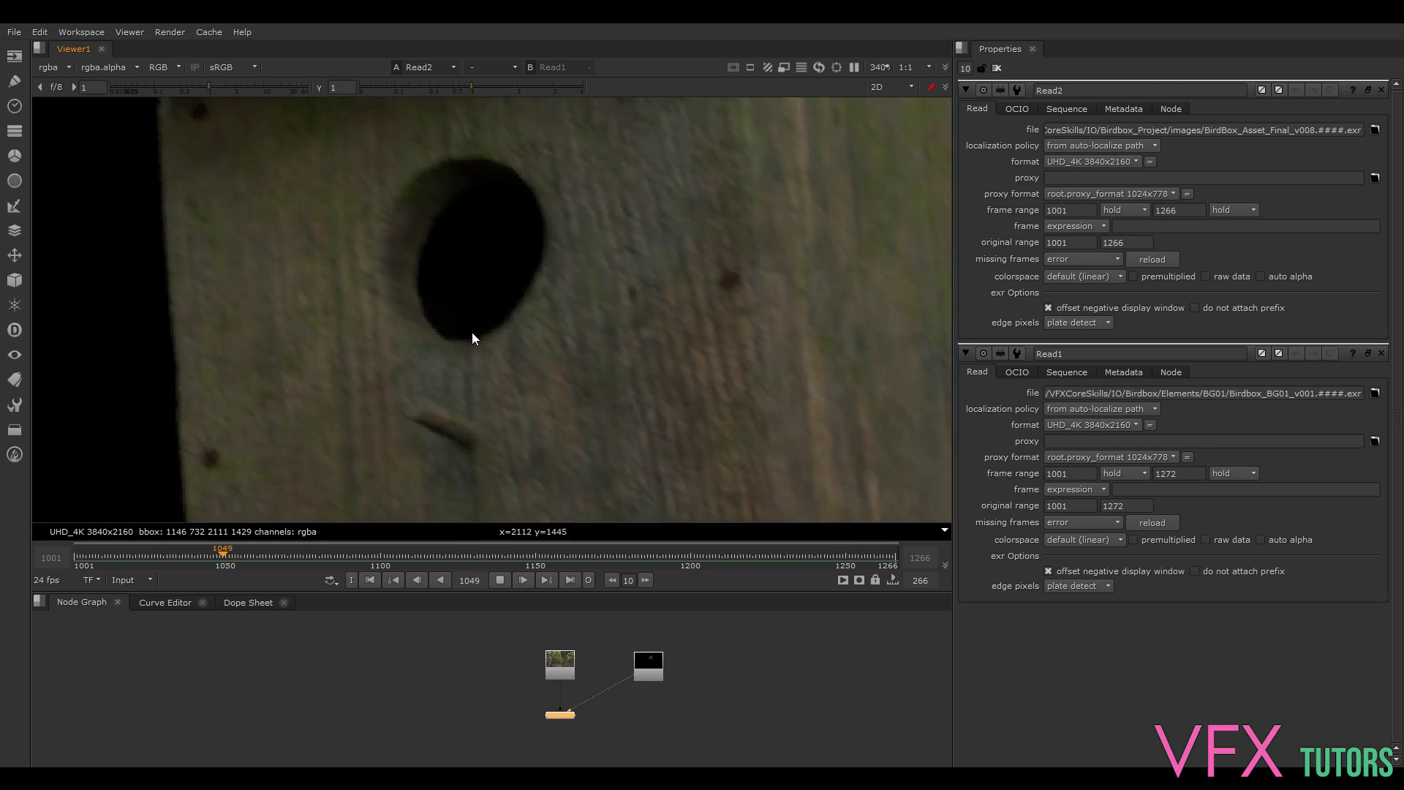
click(499, 580)
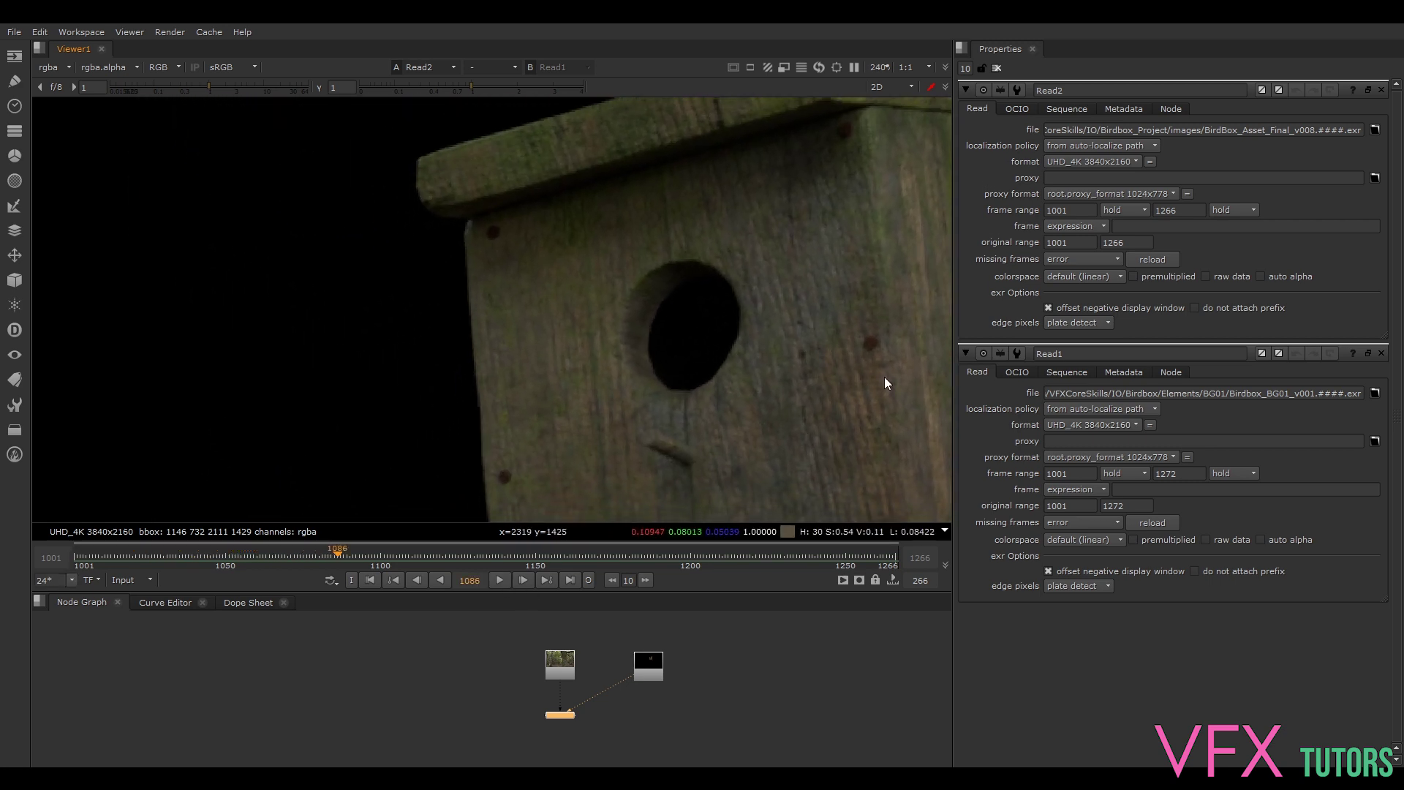
scroll(884, 376, down, 6)
scroll(680, 337, up, 6)
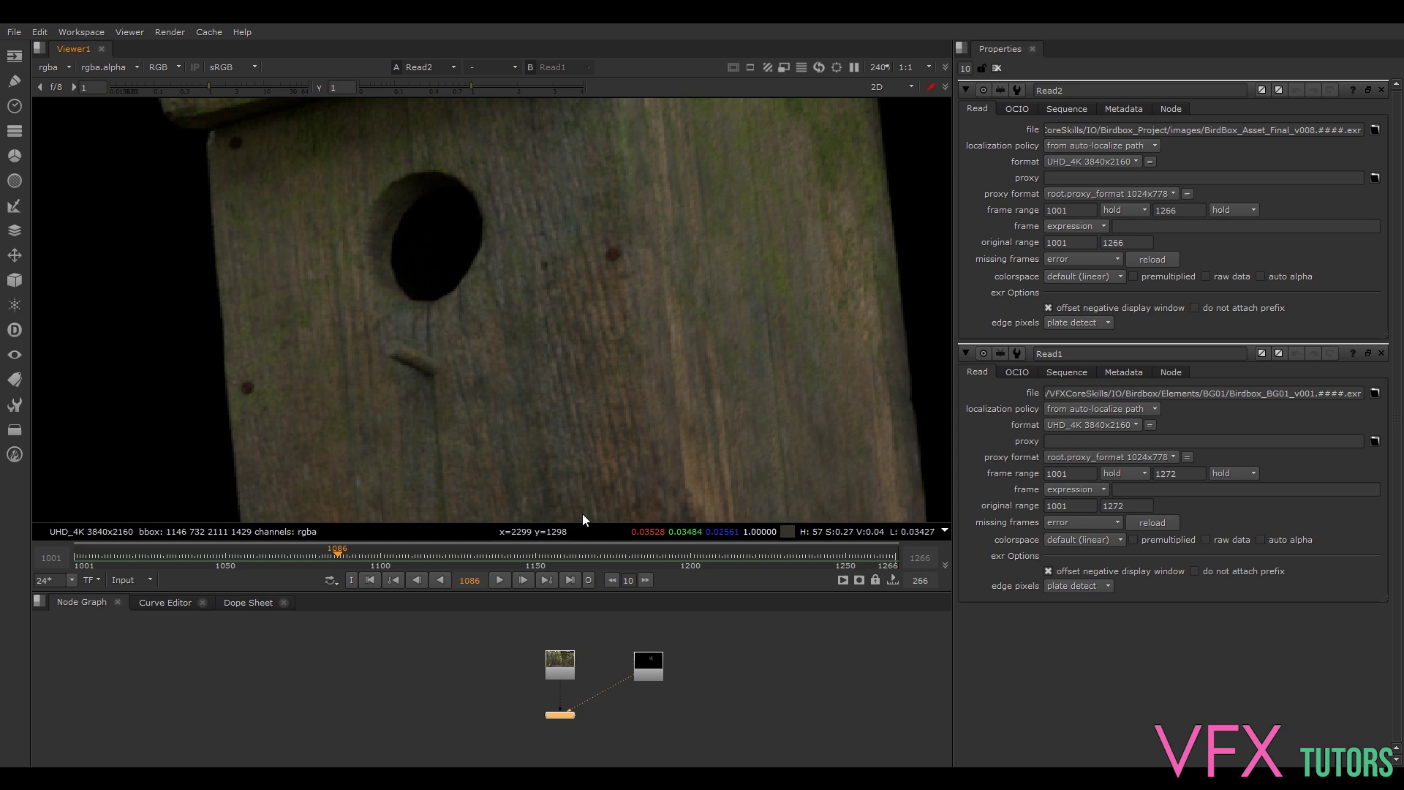
click(415, 561)
drag(416, 562, 239, 553)
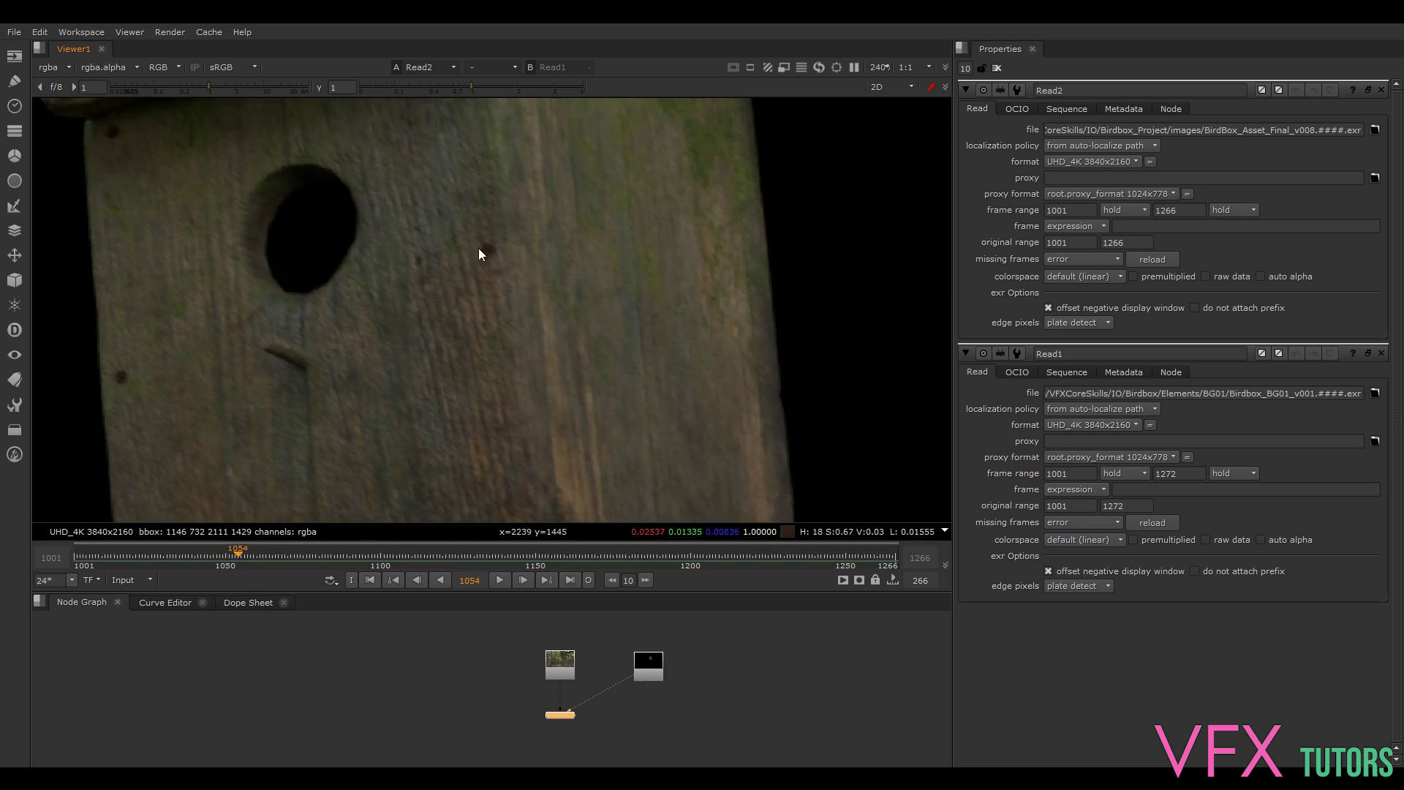
scroll(528, 283, down, 3)
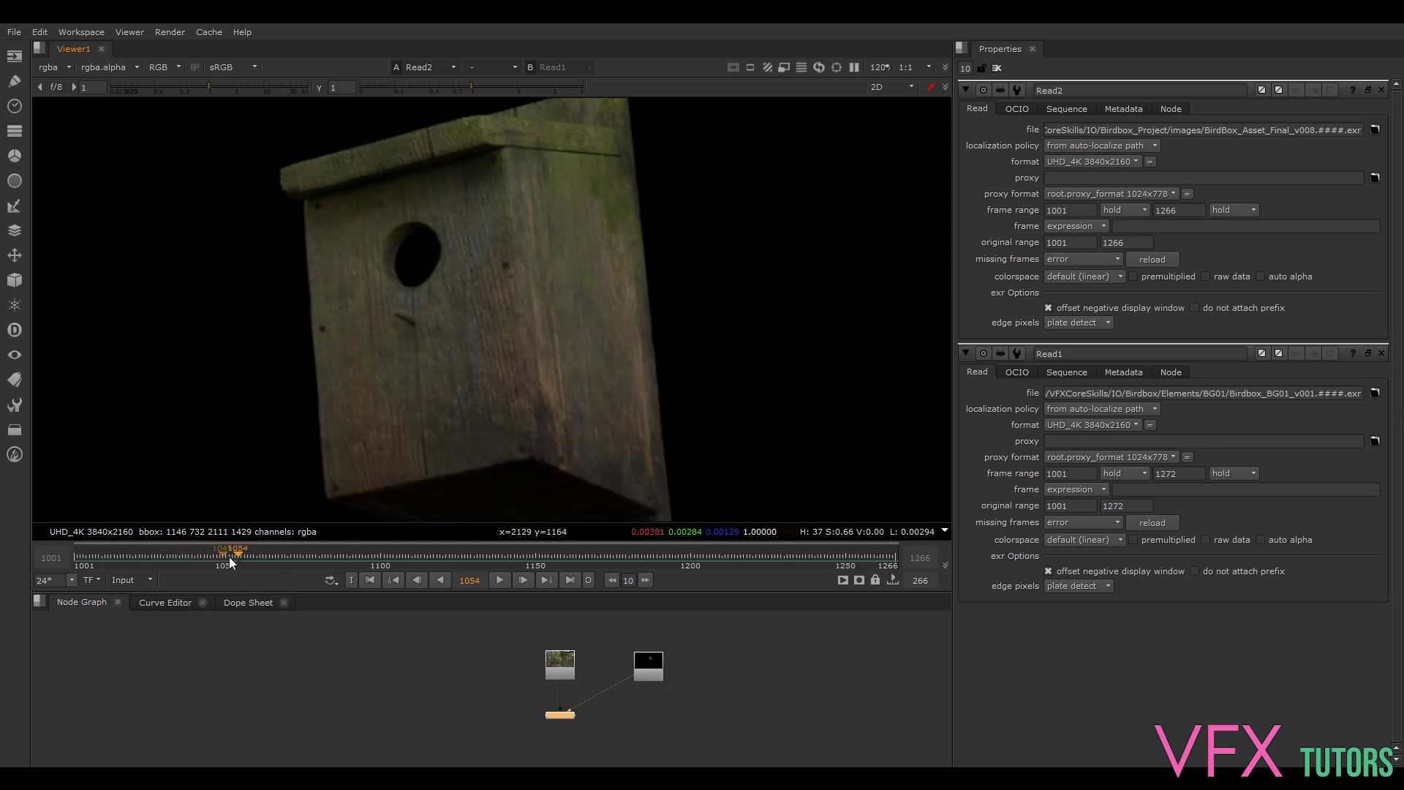
drag(230, 559, 179, 553)
scroll(547, 382, down, 5)
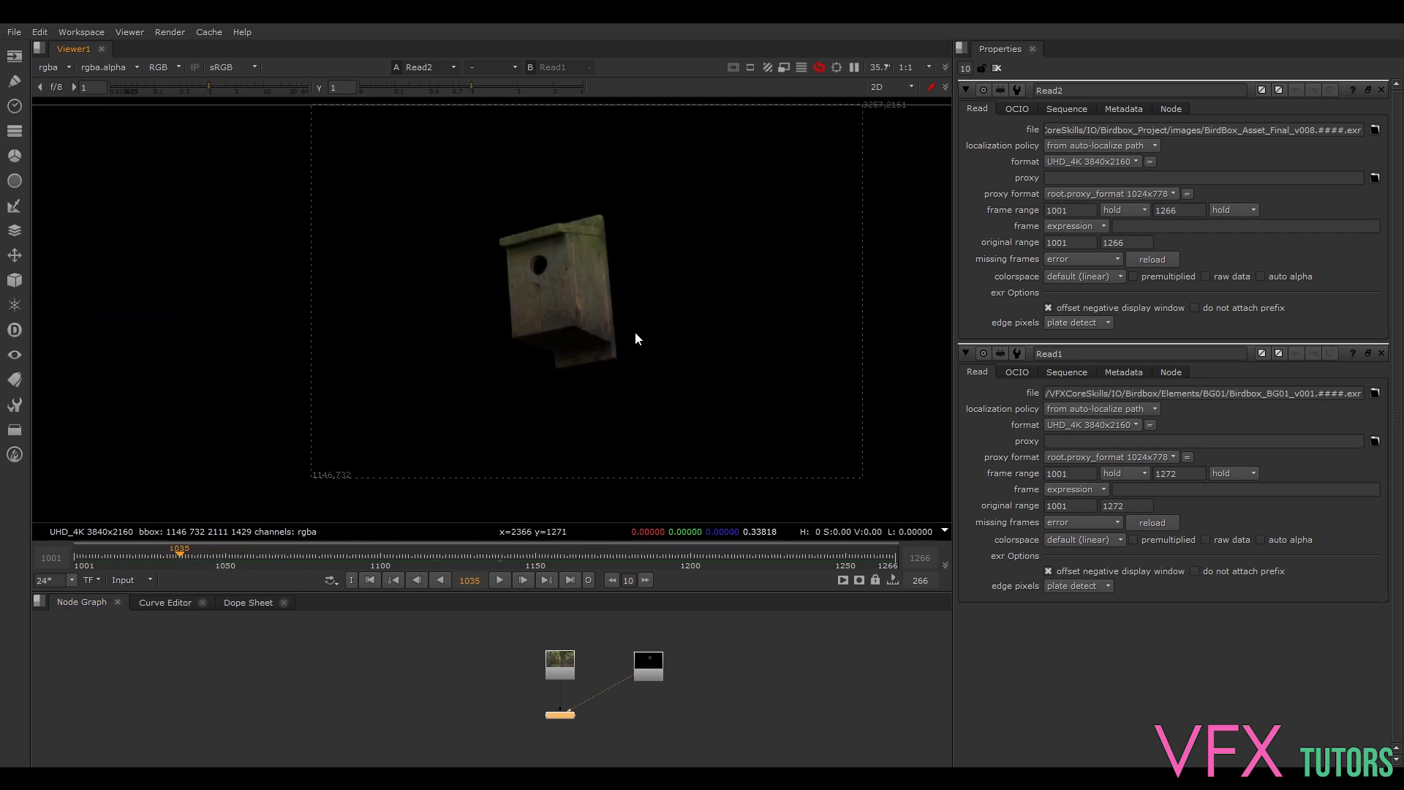
Step: Nudge the birdbox Read node into place and start a node search for 'mer'
click(552, 658)
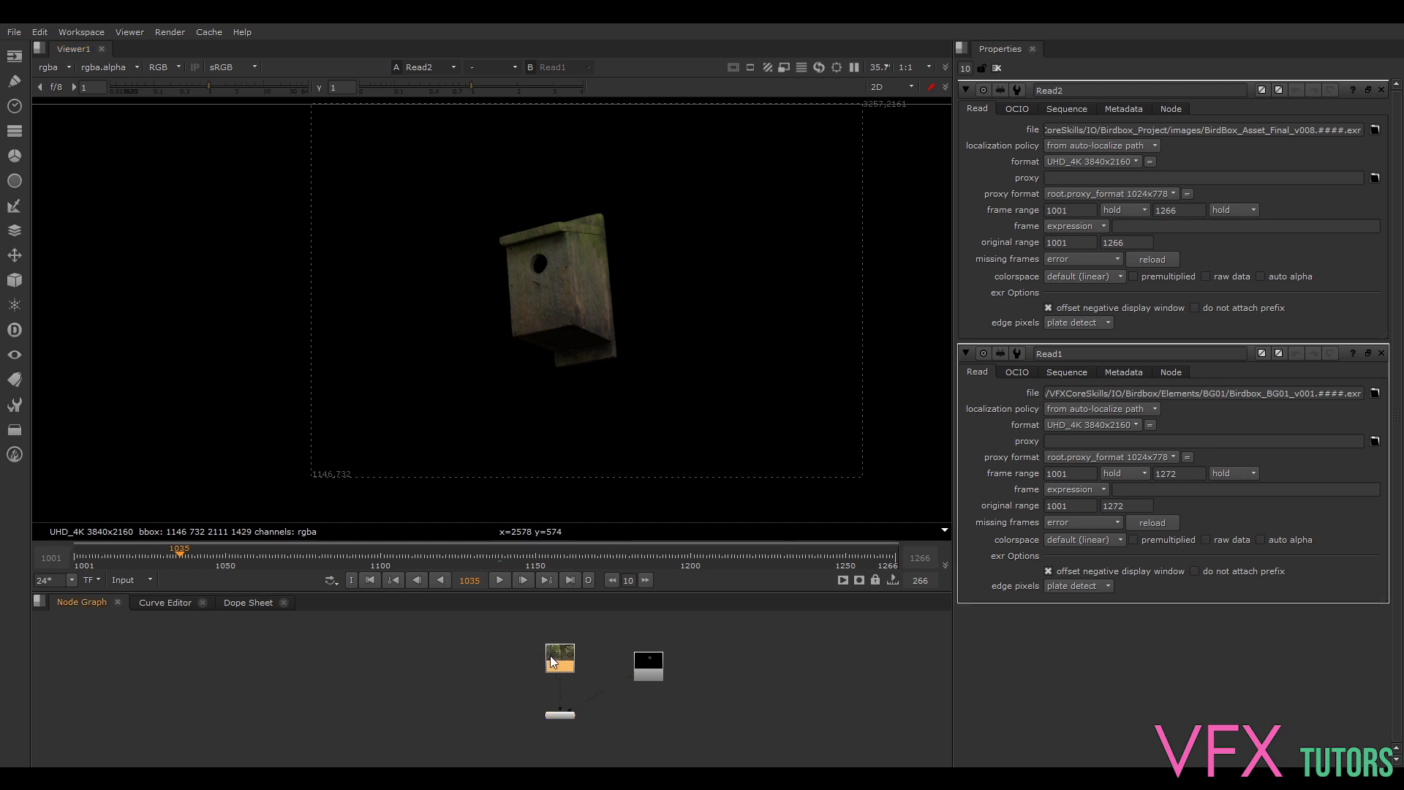
click(648, 672)
scroll(726, 275, down, 4)
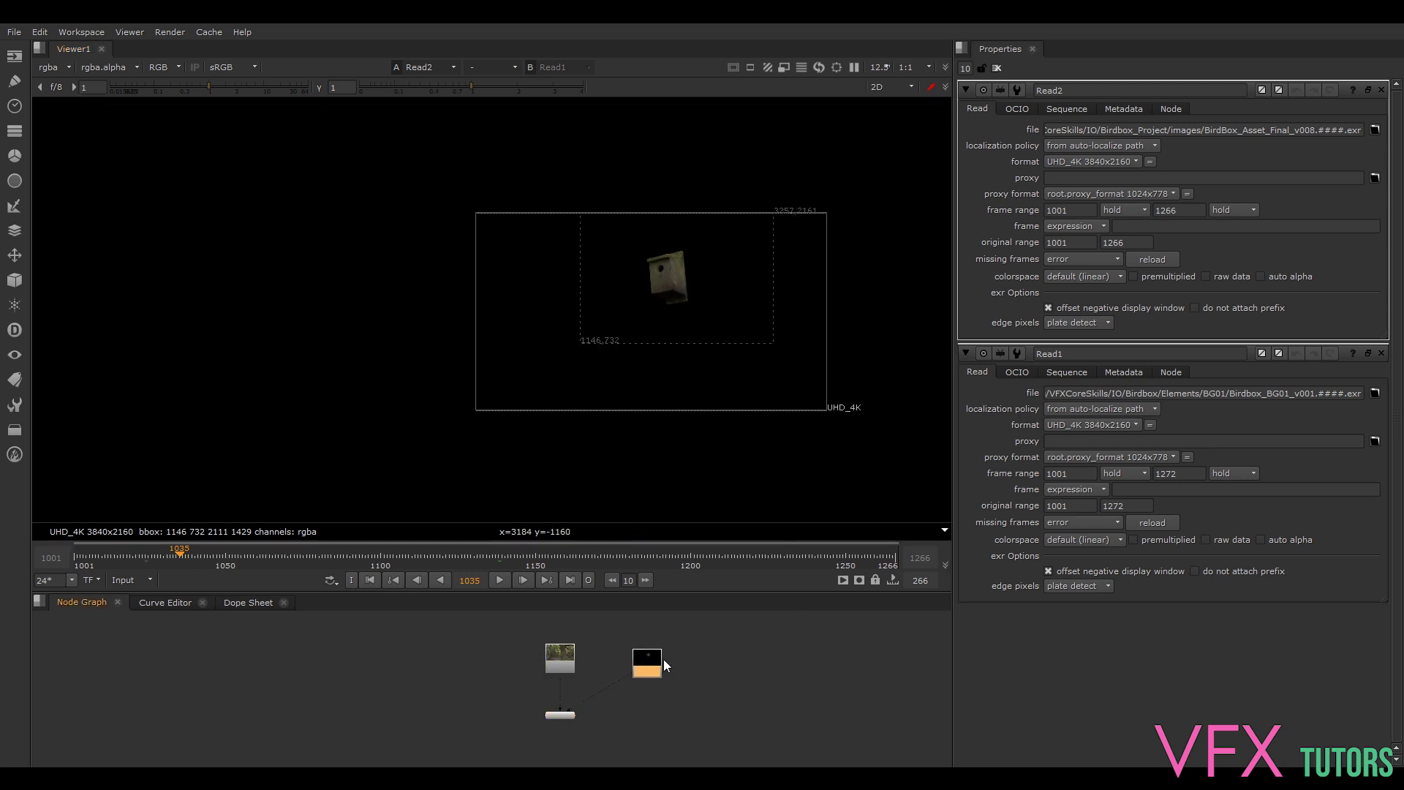
drag(662, 662, 658, 659)
click(737, 672)
key(Tab)
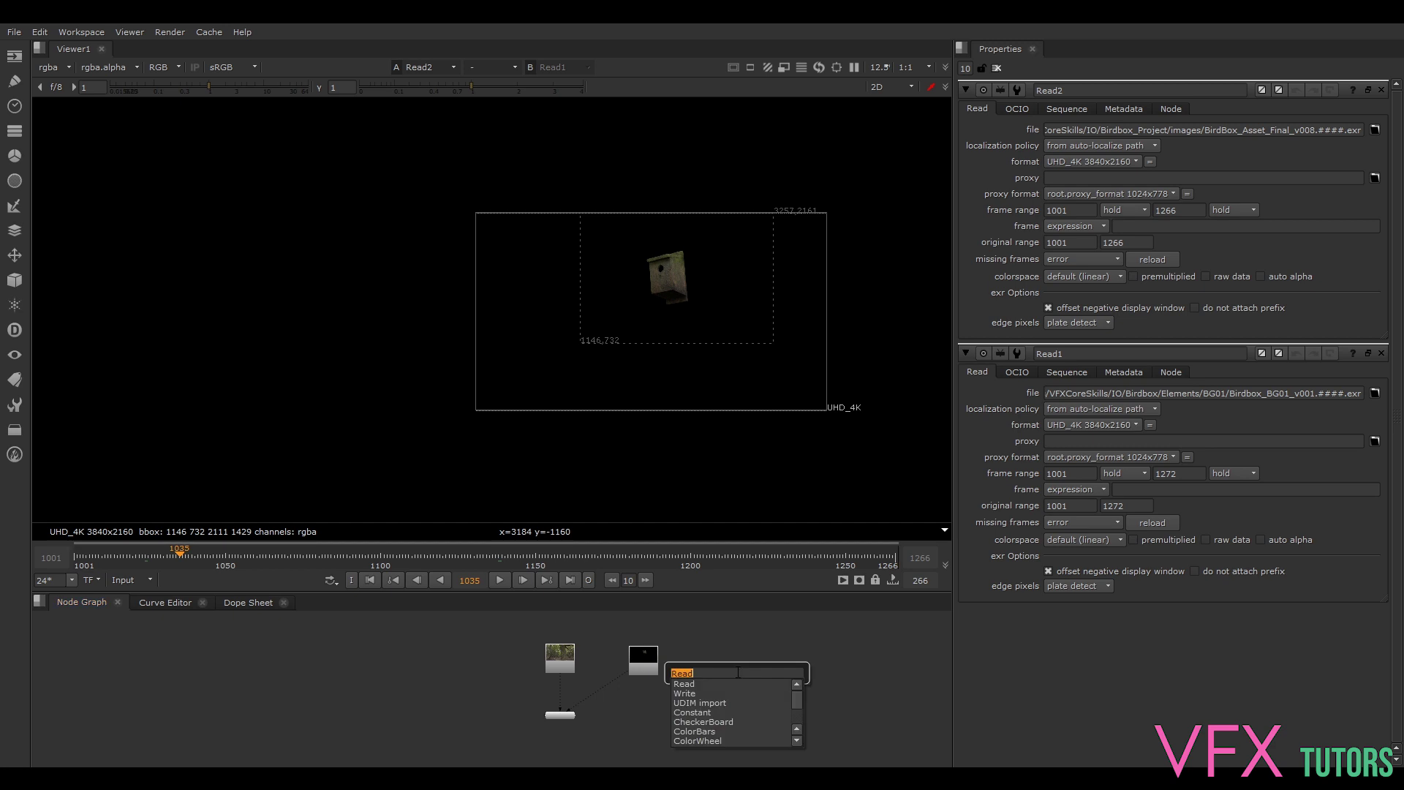
text(m)
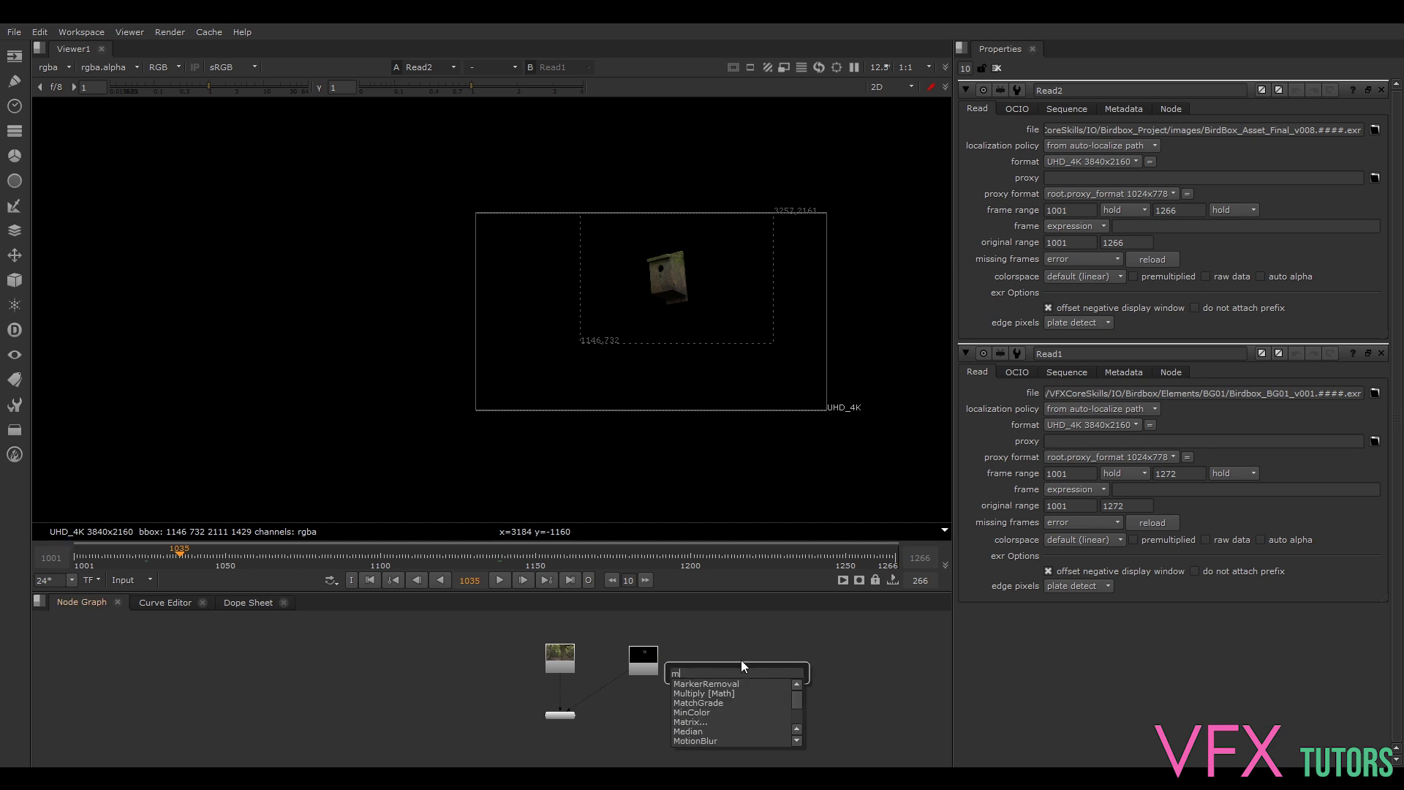
text(erge)
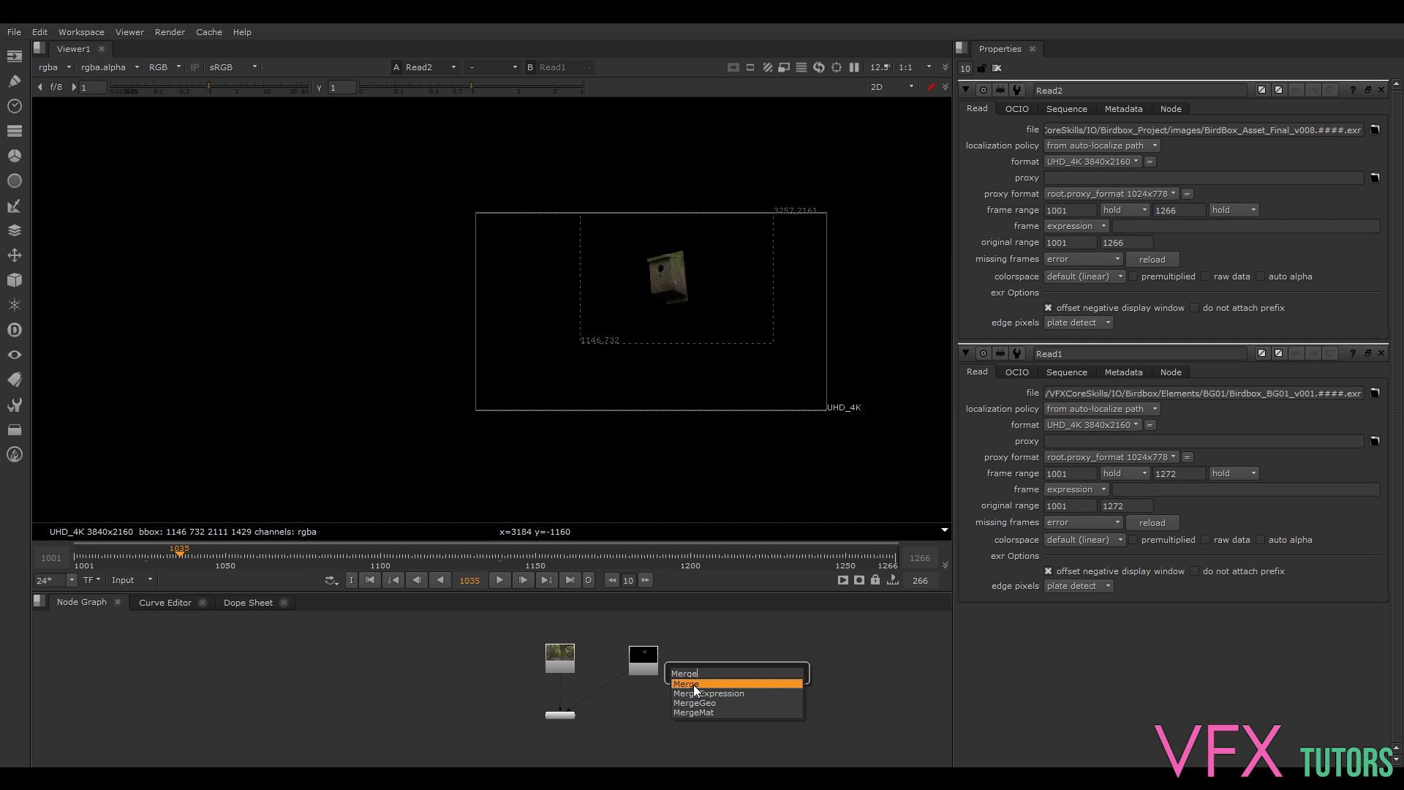
Step: Create Merge1 below both Reads, with Read2 on input A and Read1 on B
click(694, 684)
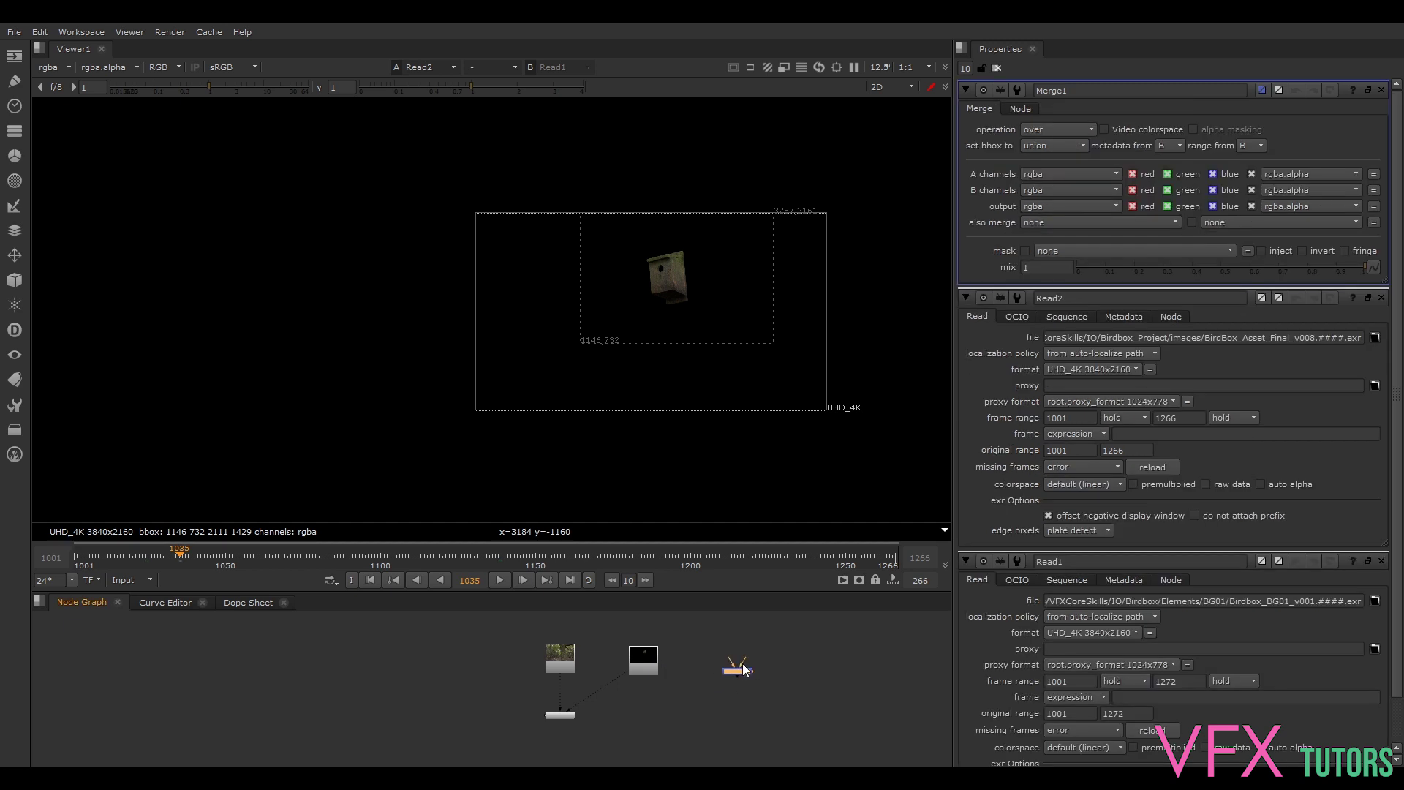
scroll(743, 669, up, 3)
drag(721, 681, 553, 742)
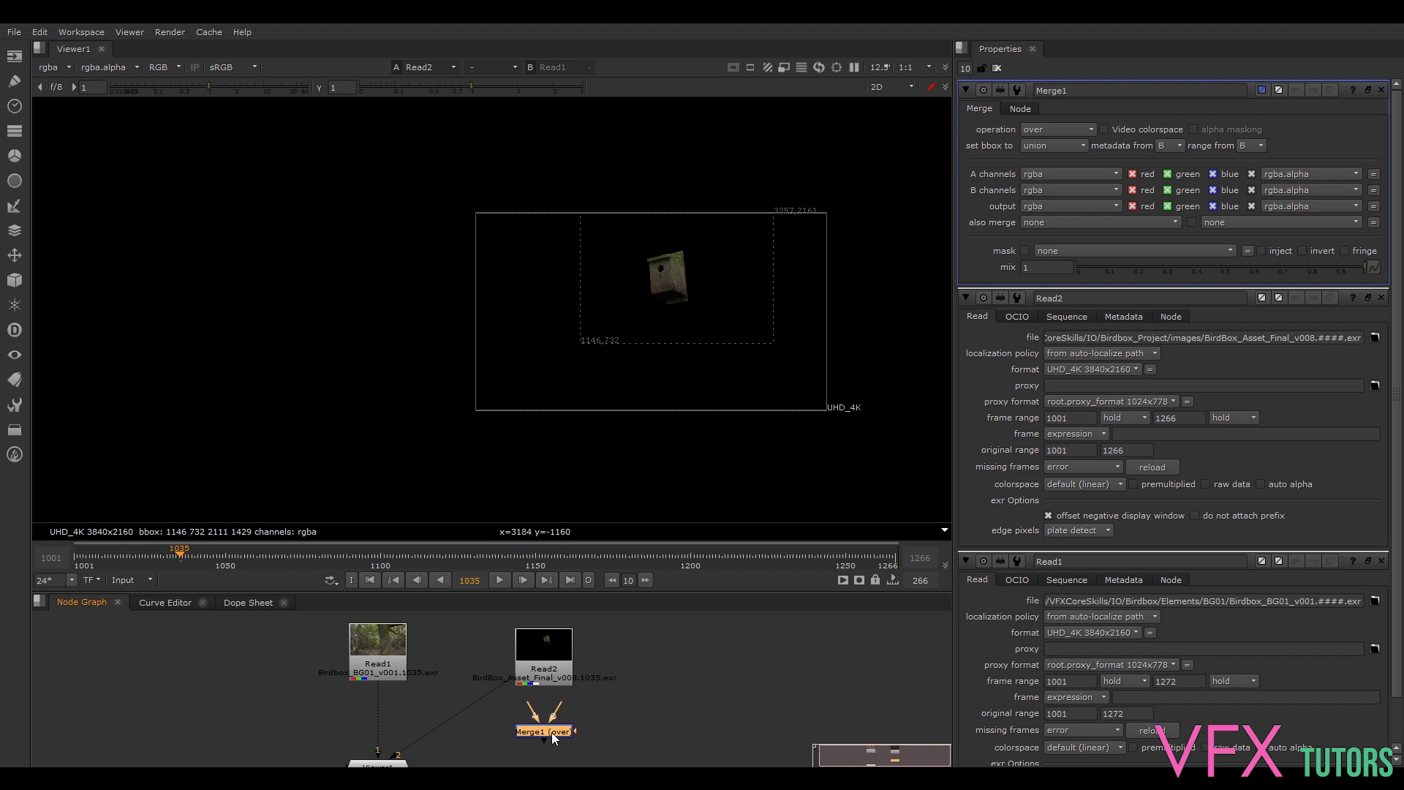
drag(546, 734, 535, 759)
drag(536, 656, 532, 657)
click(383, 639)
drag(518, 737, 449, 724)
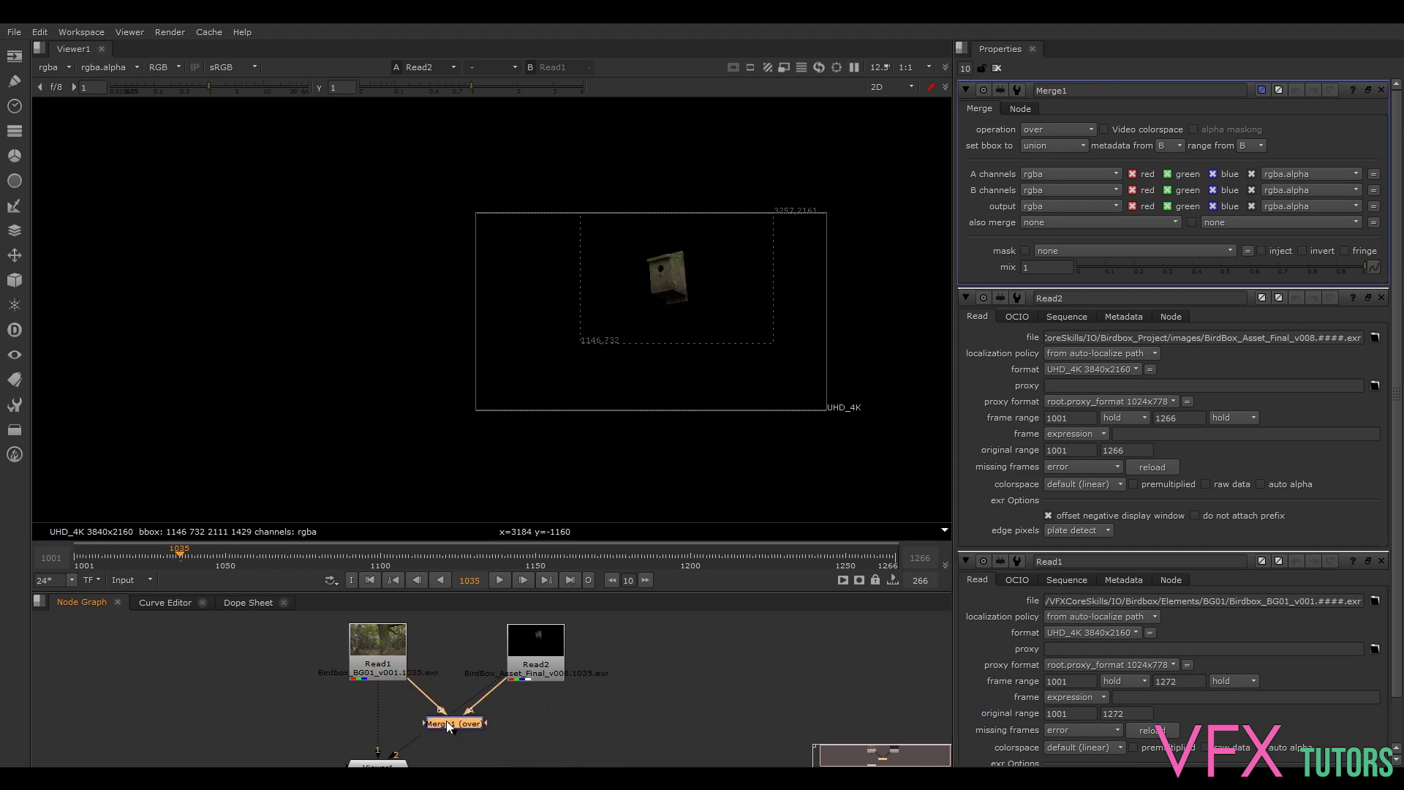
Step: View Merge1 and arrange Merge1 and Viewer1 beneath the Read nodes
key(1)
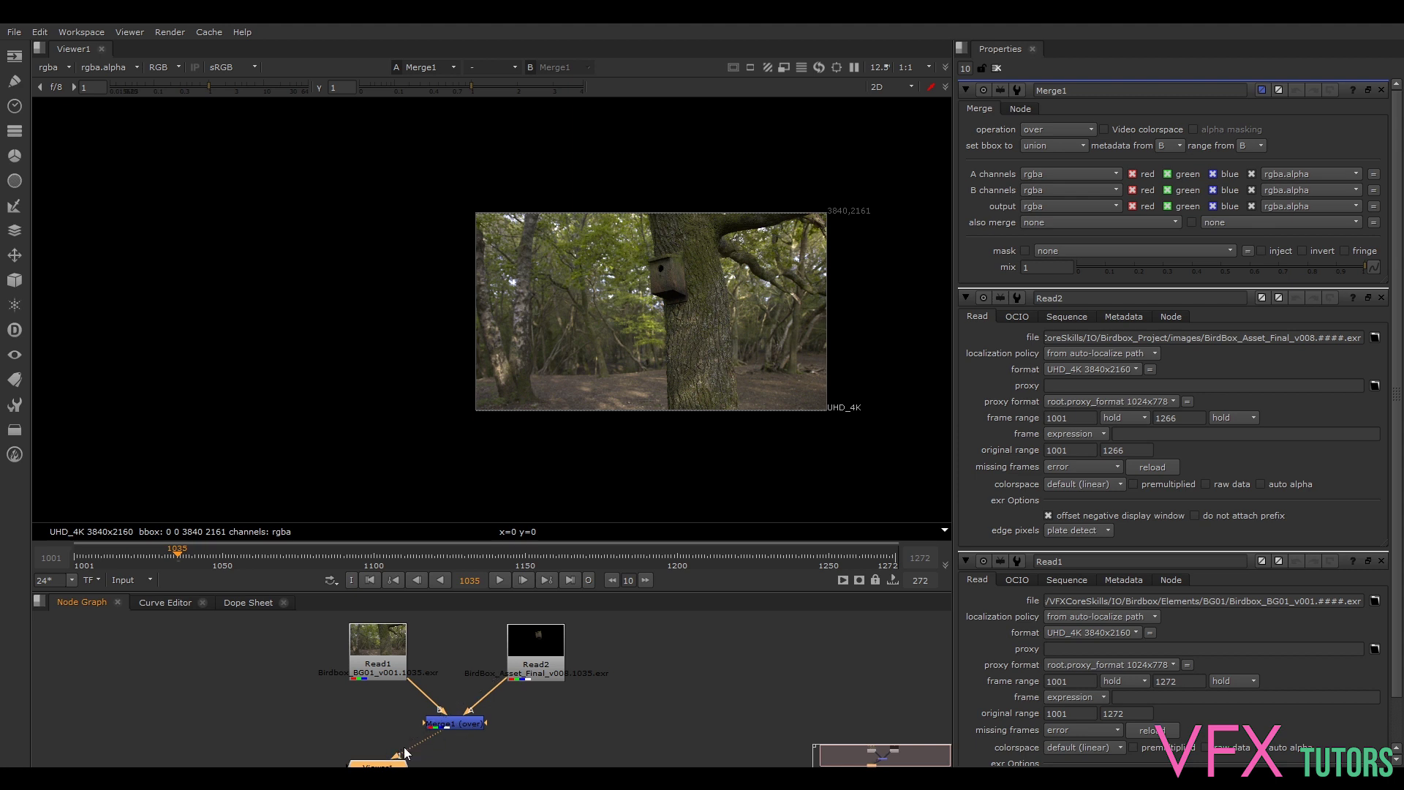
click(466, 723)
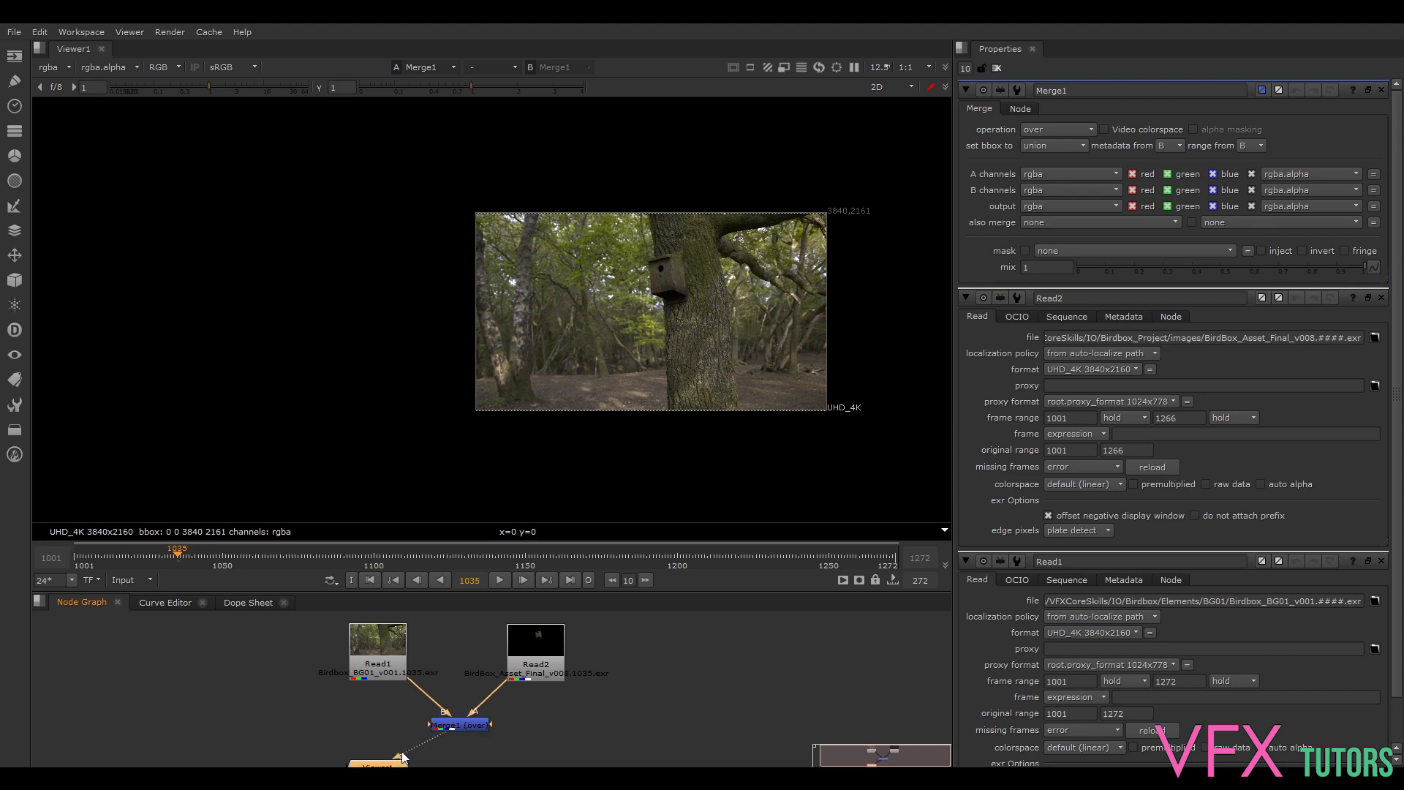
middle_drag(524, 705, 564, 658)
drag(431, 707, 521, 705)
scroll(648, 313, up, 7)
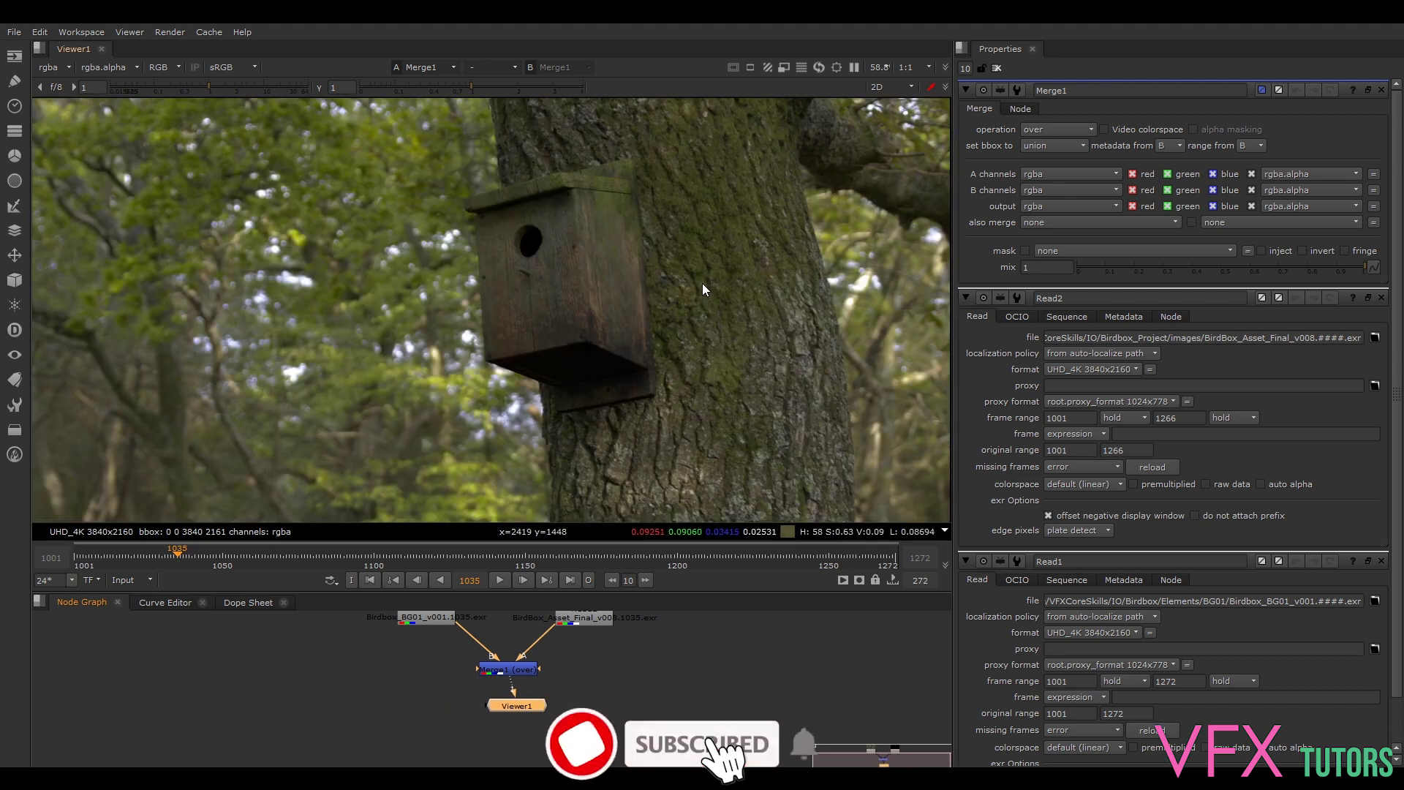
scroll(709, 283, down, 6)
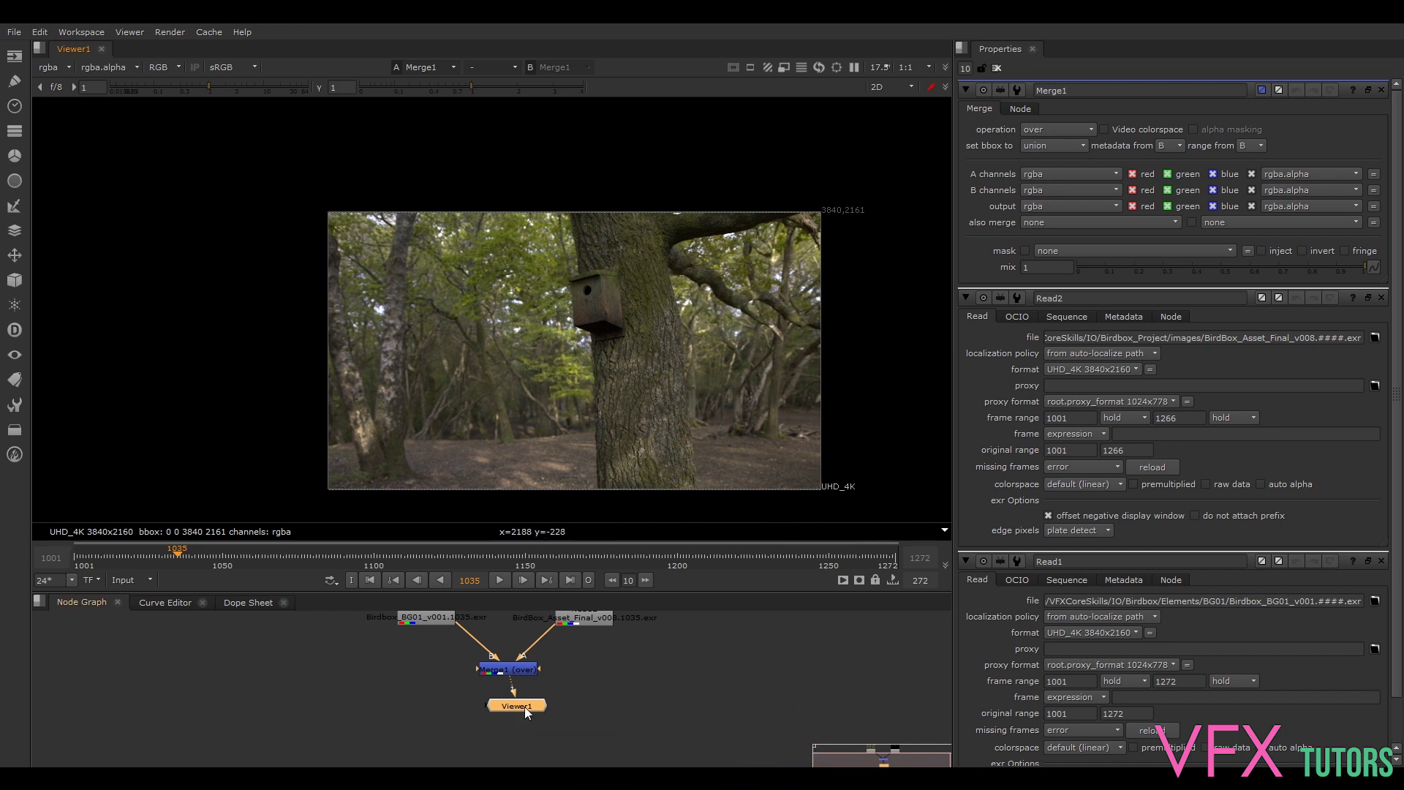
drag(524, 706, 514, 730)
drag(516, 674, 507, 707)
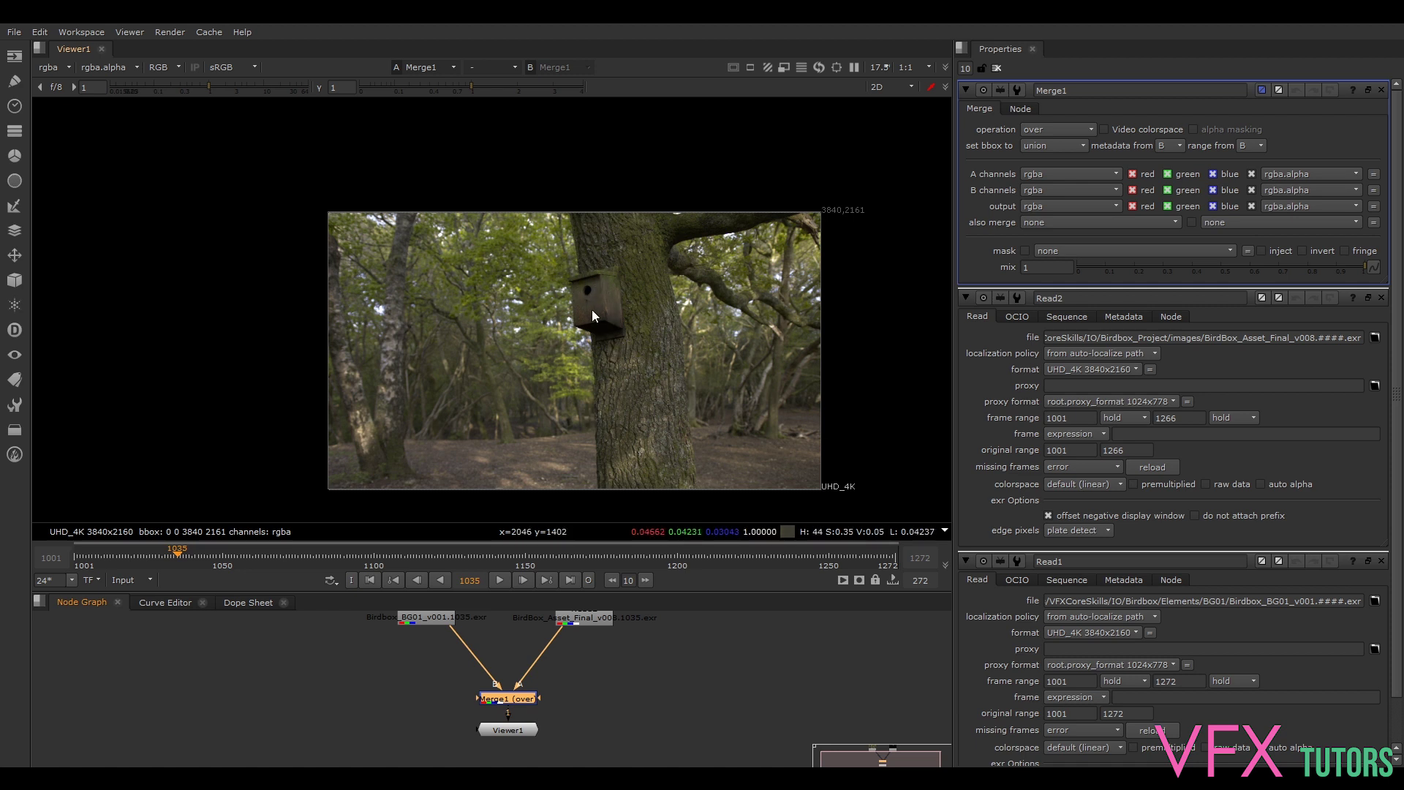
Step: Compare Read2 and Read1 on their own, then view the Merge1 composite again
click(595, 618)
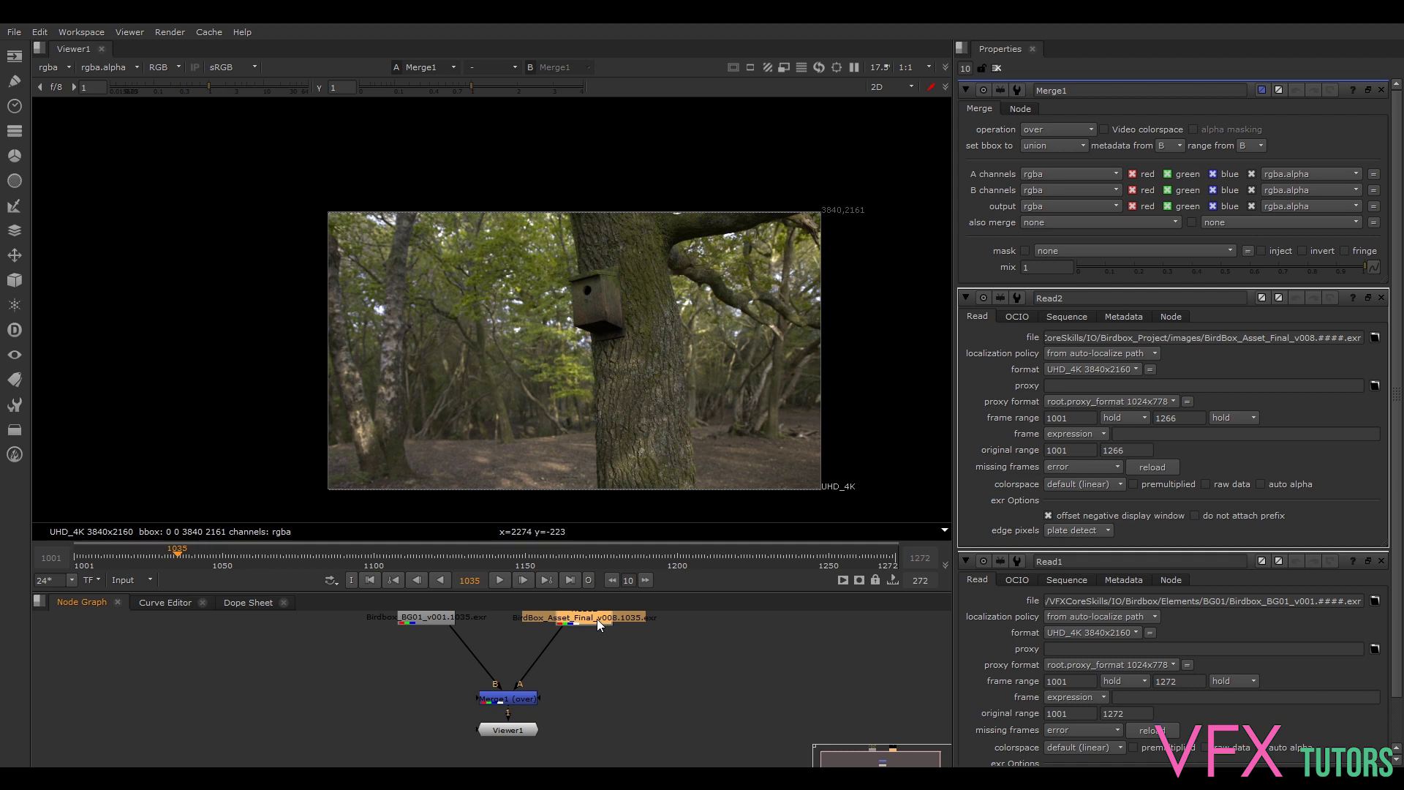
key(2)
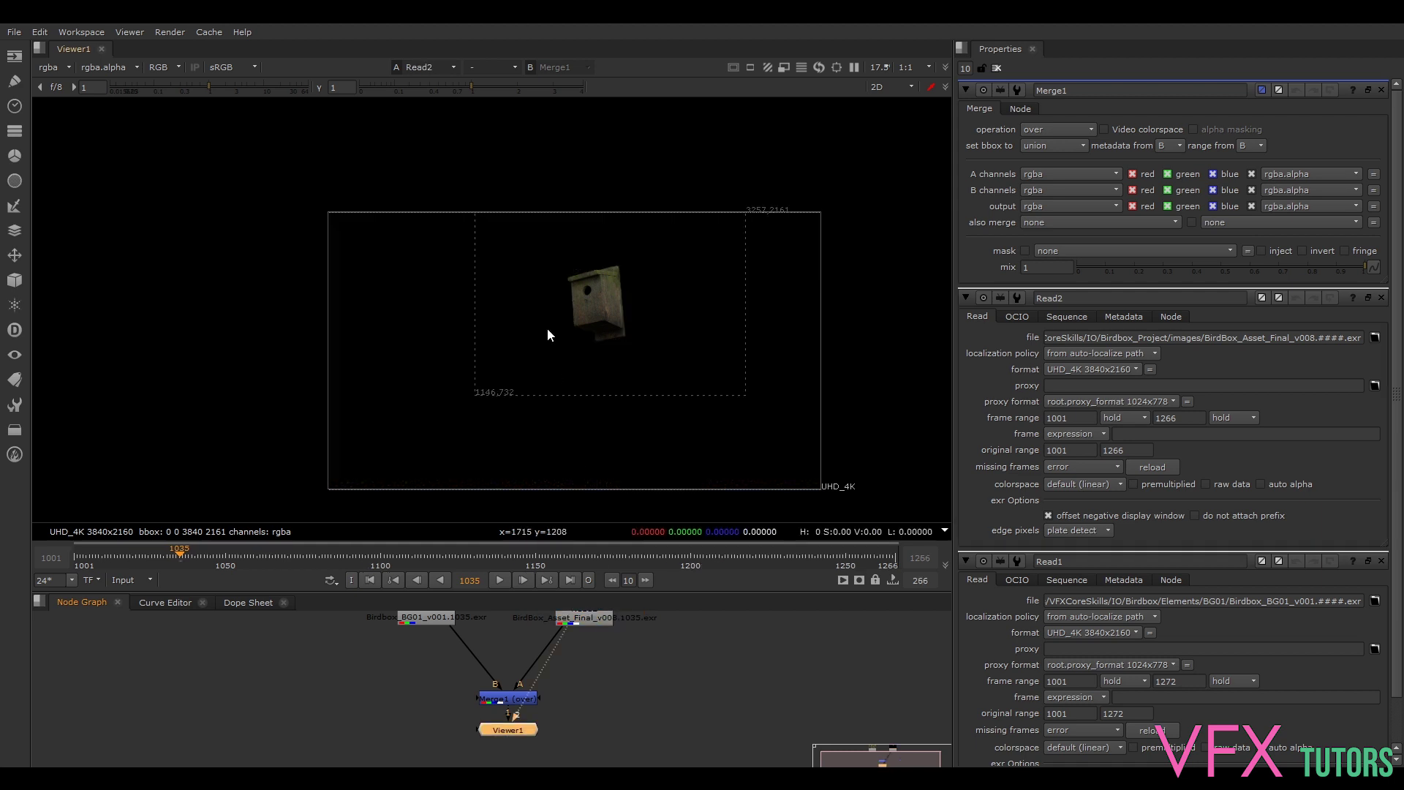
click(432, 614)
key(1)
key(2)
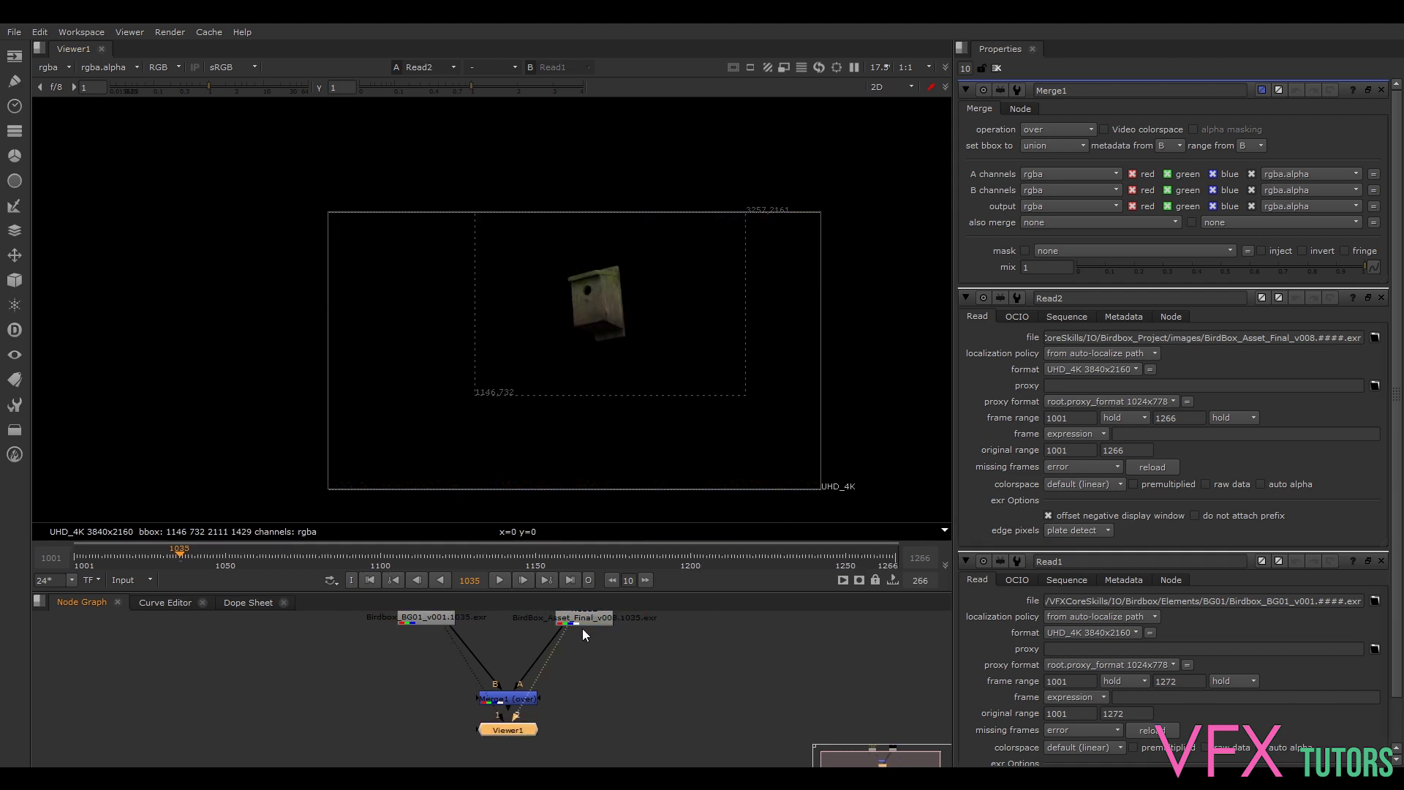
click(581, 620)
click(519, 699)
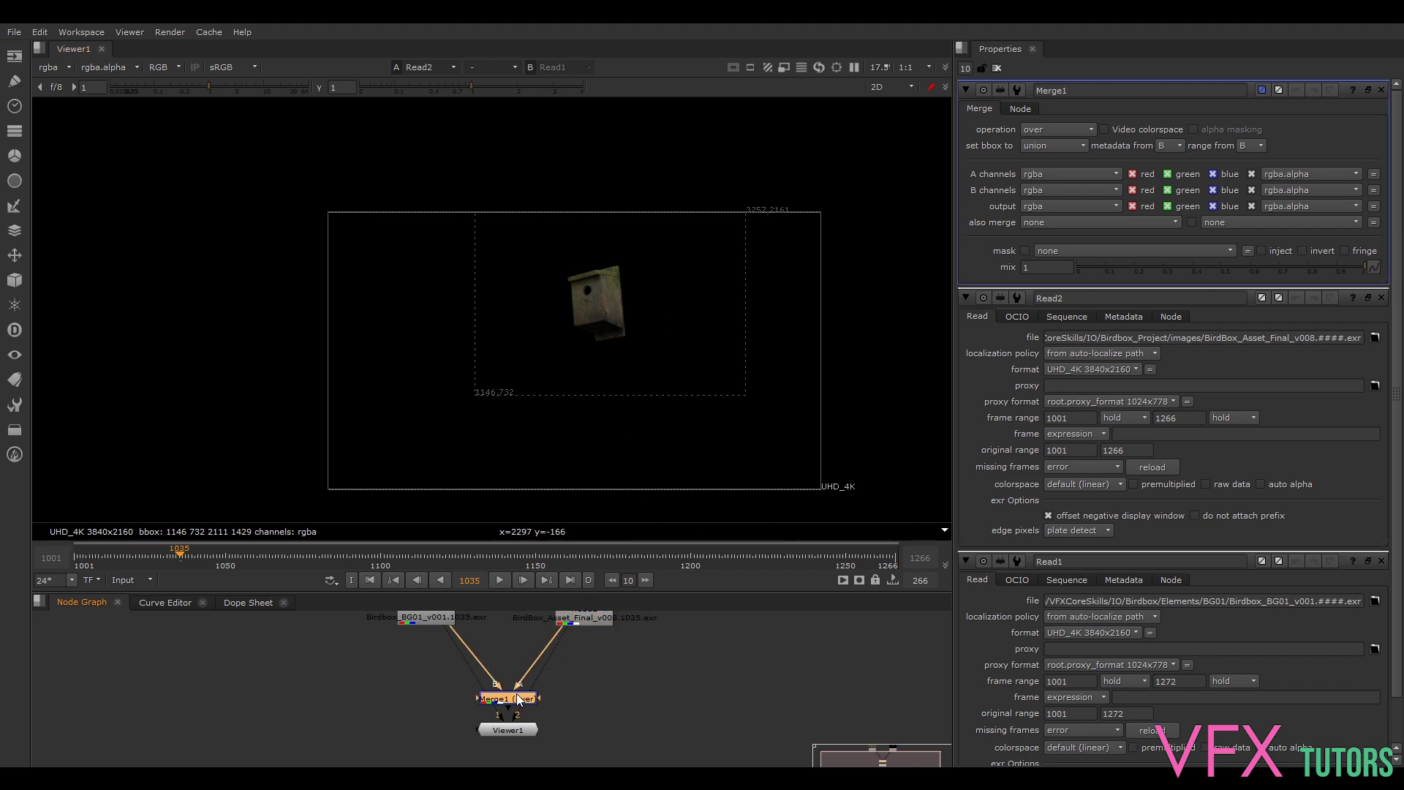
key(1)
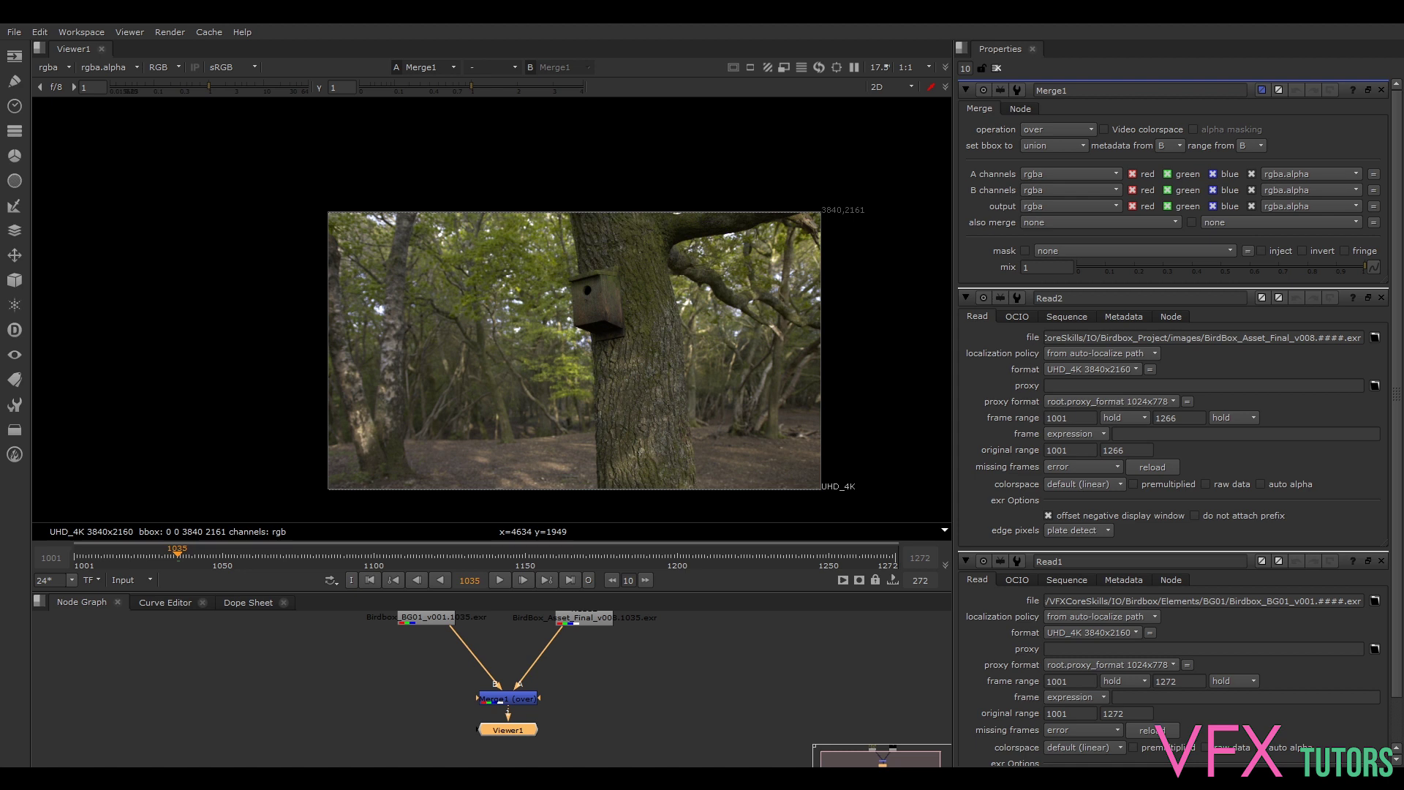
click(13, 433)
mouse_move(156, 704)
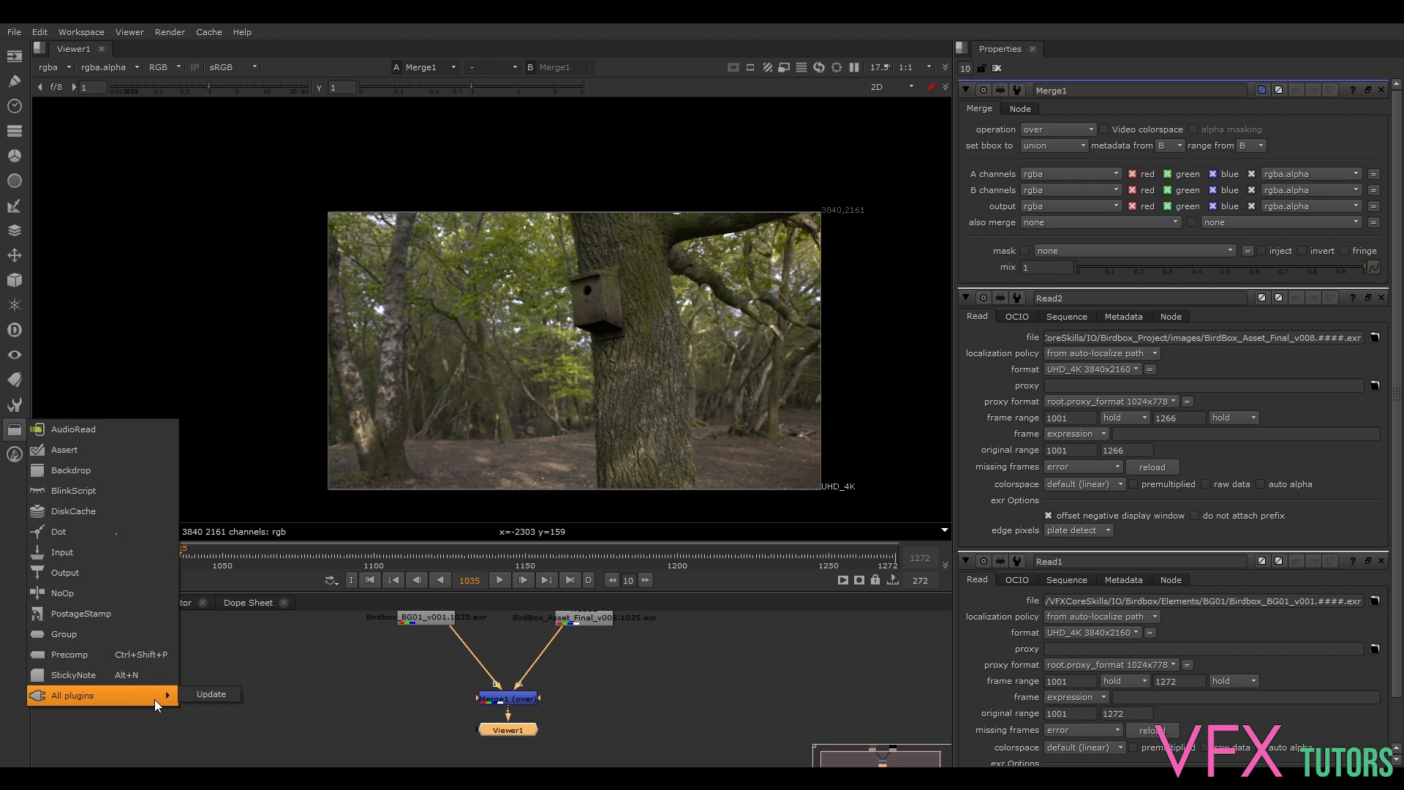
click(215, 699)
click(314, 696)
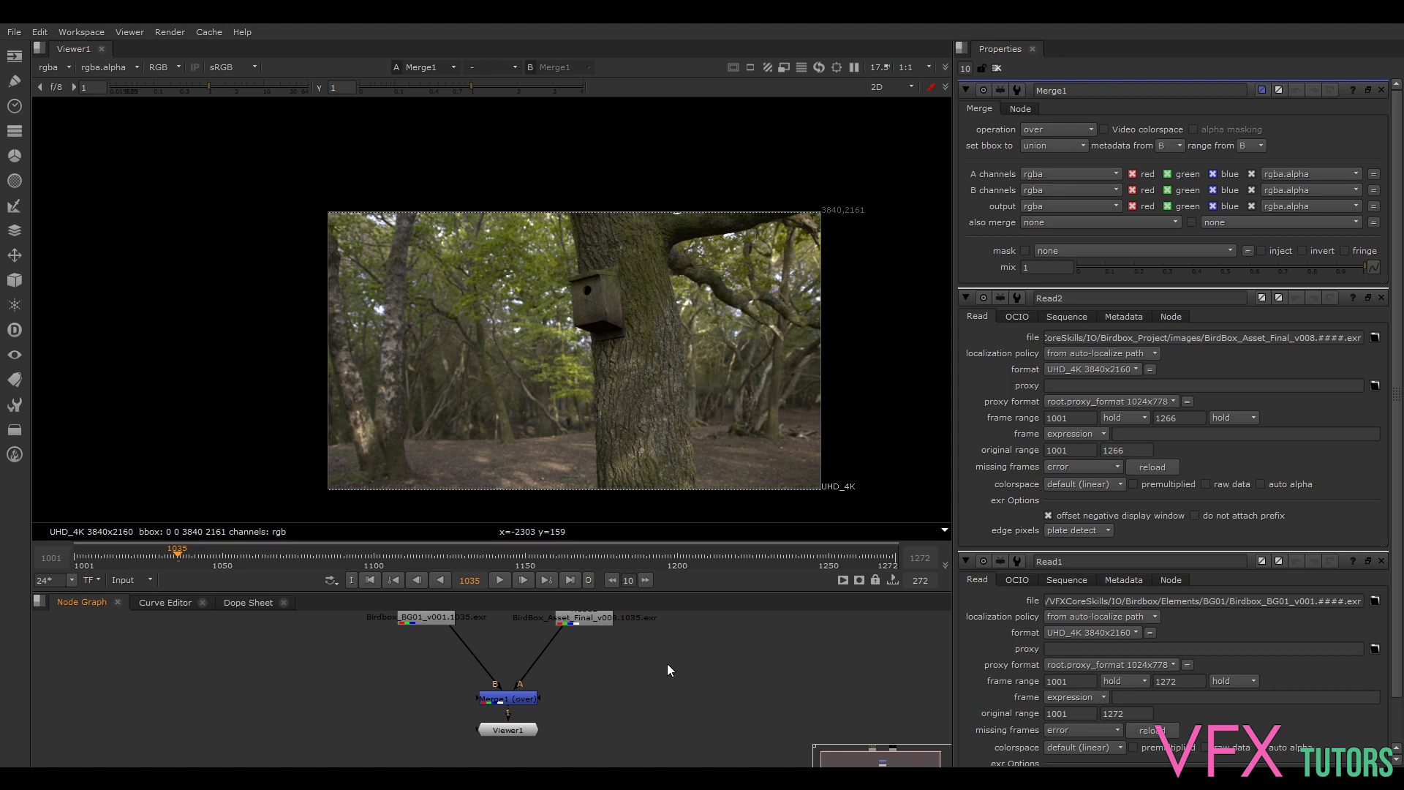
key(Tab)
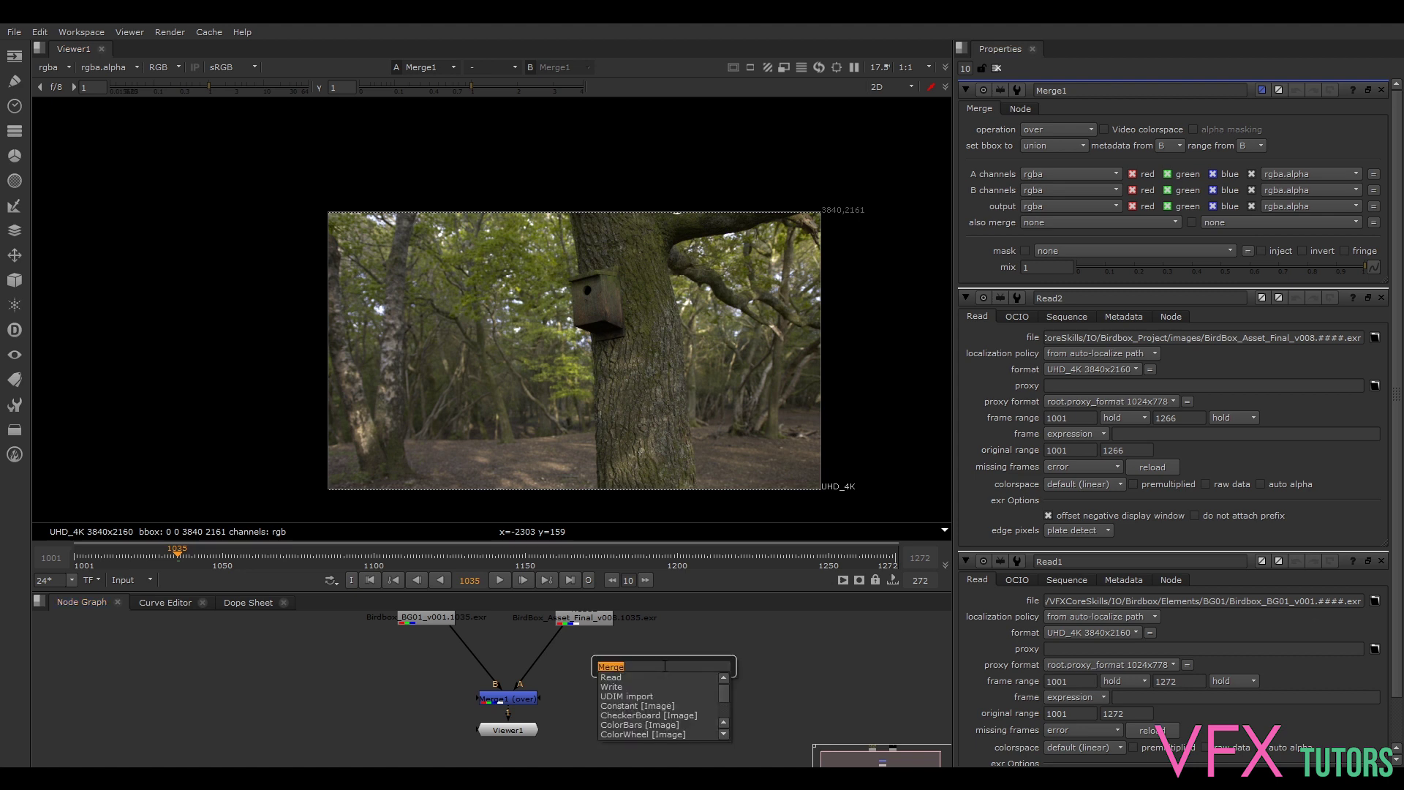
text(ld)
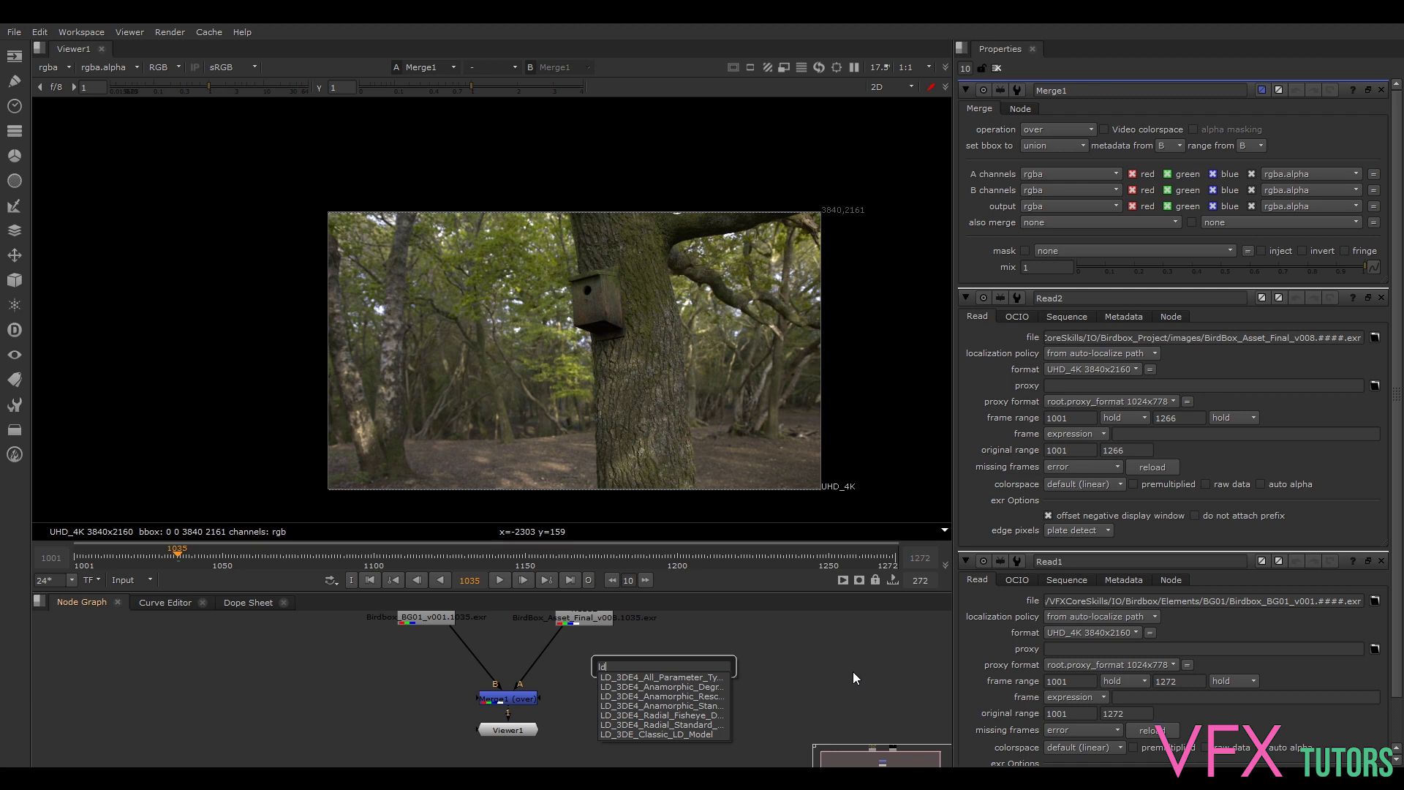
key(BackSpace)
key(BackSpace)
key(Escape)
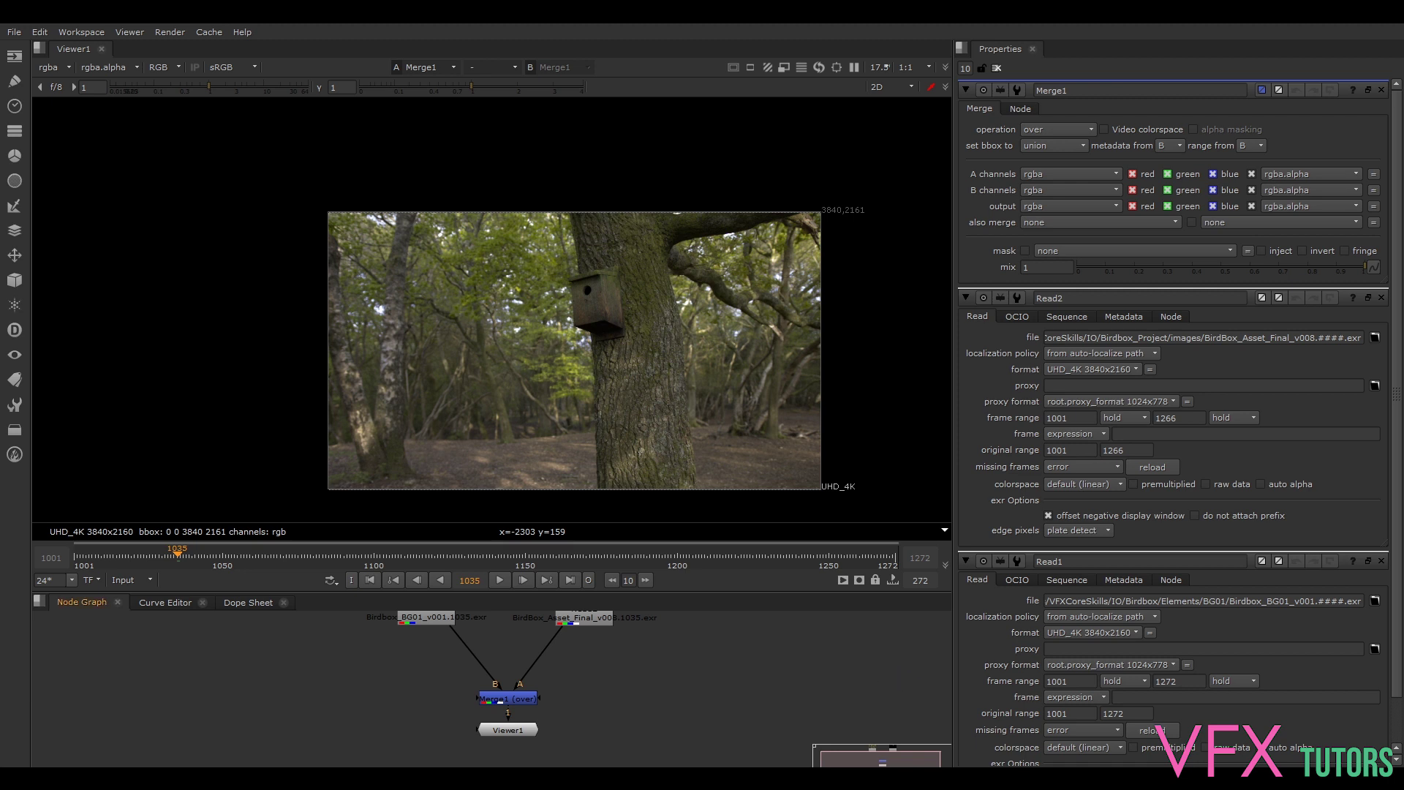
Step: Import Birdbox_NukeLDnode_v001.nk from the MM folder into the Node Graph and return to Nuke
key(alt+Tab)
drag(972, 370, 797, 211)
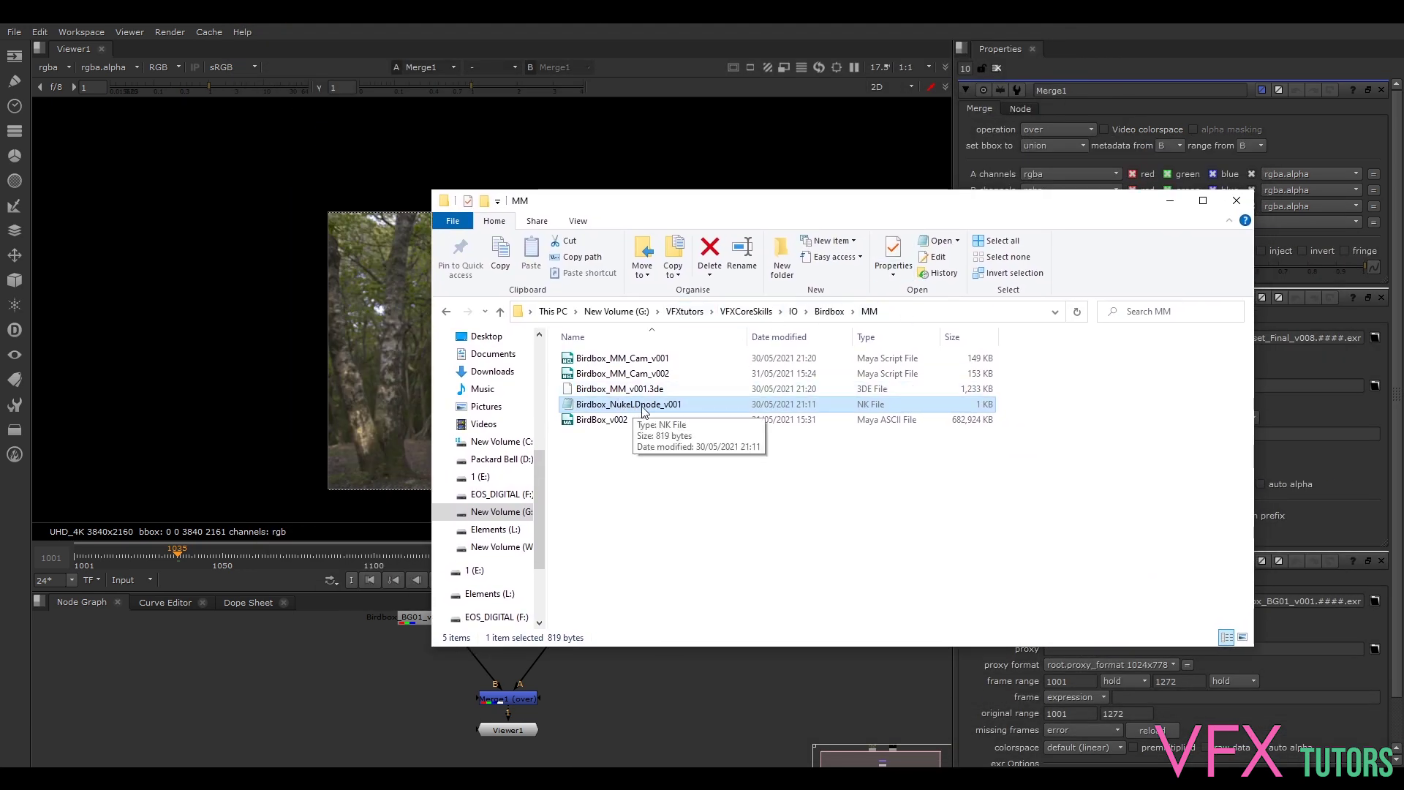
drag(643, 412, 695, 693)
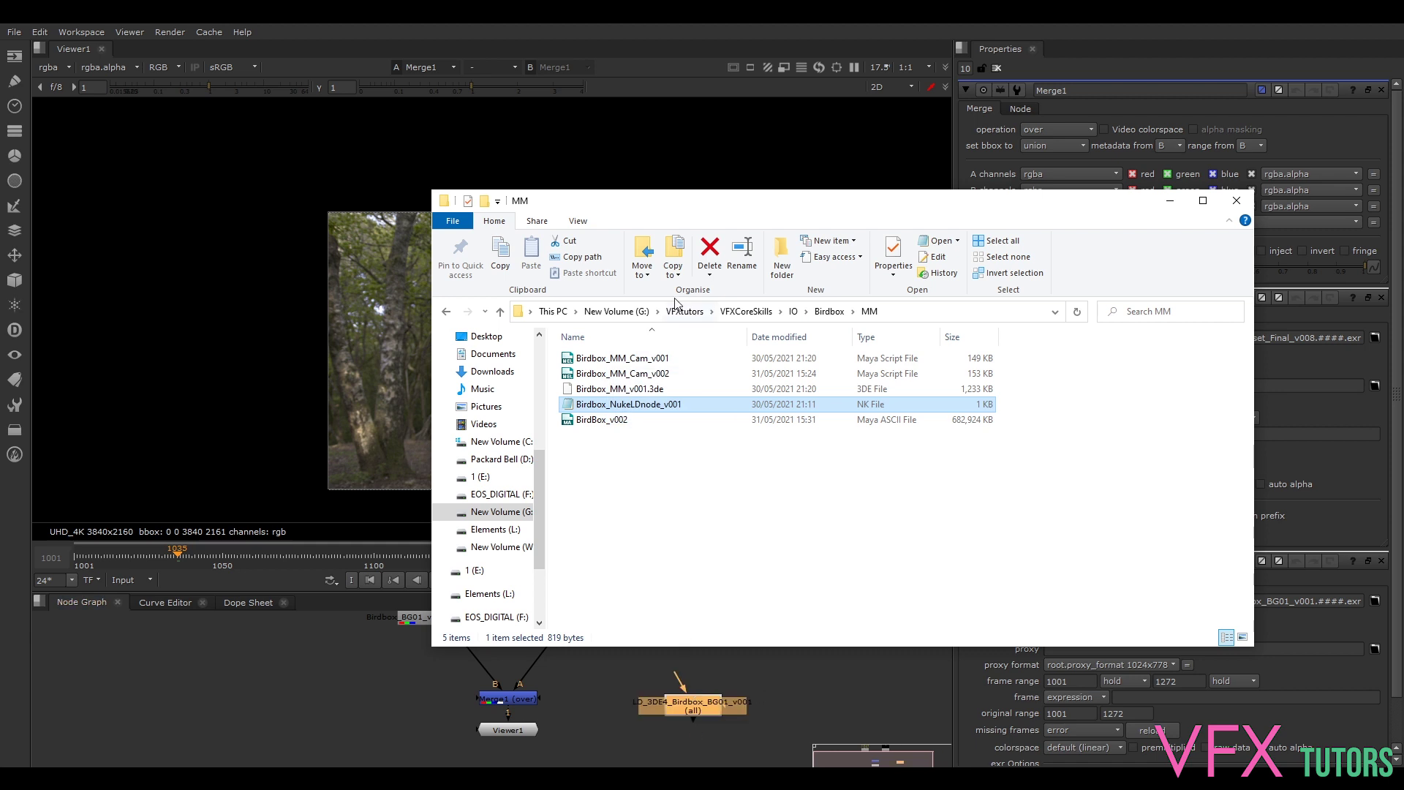
key(alt+Tab)
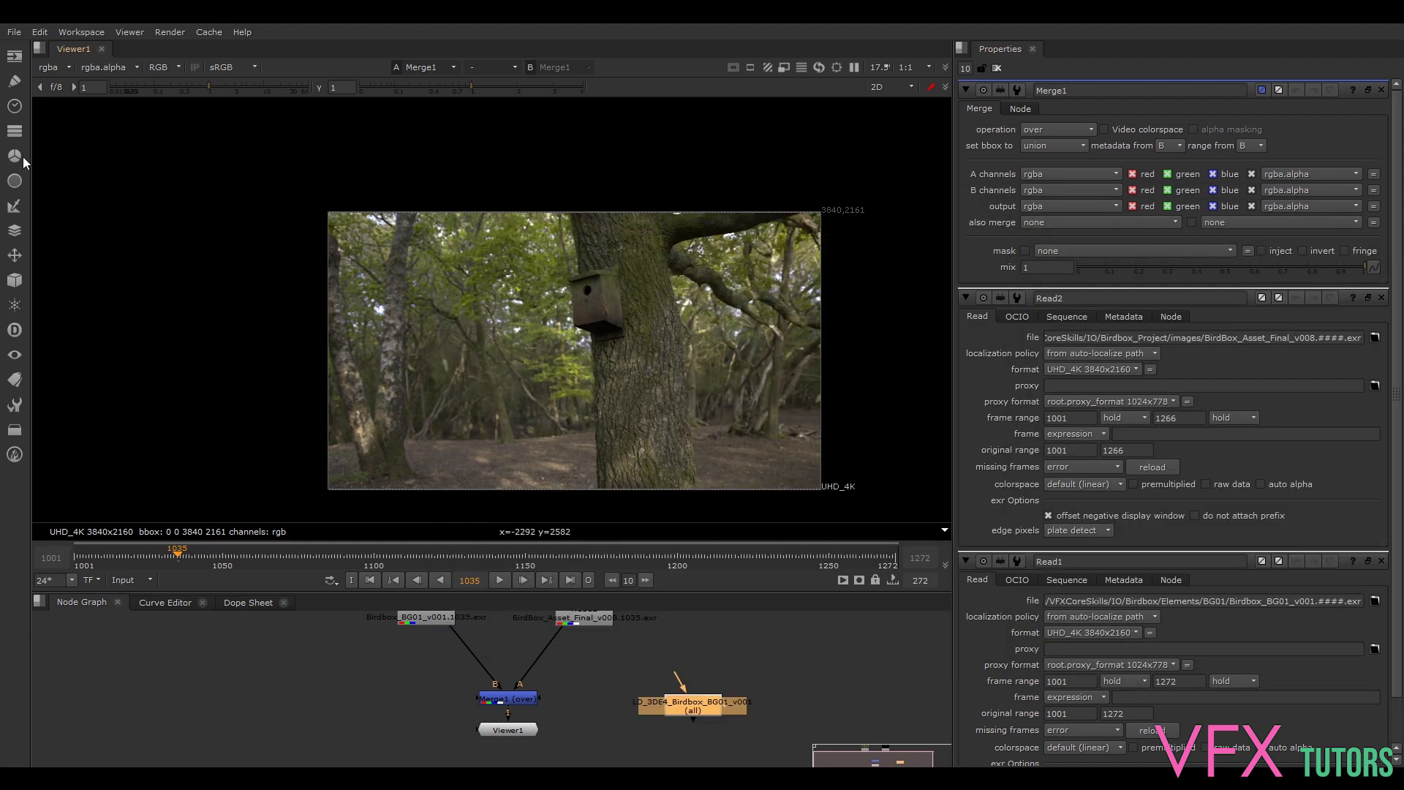
Step: Place the LD_3DE4_Birdbox_BG01_v001 node beside Merge1 and open its properties
click(13, 32)
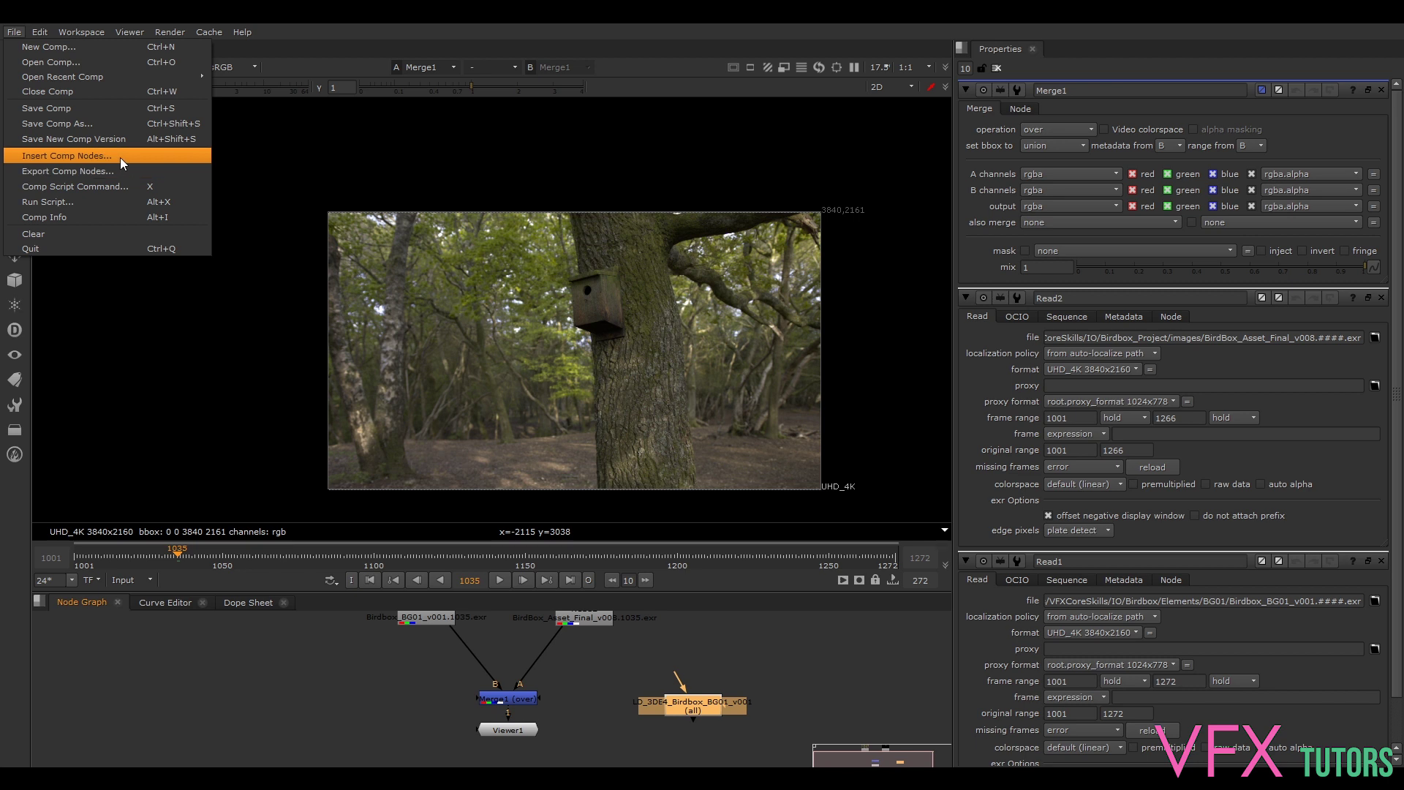
click(719, 690)
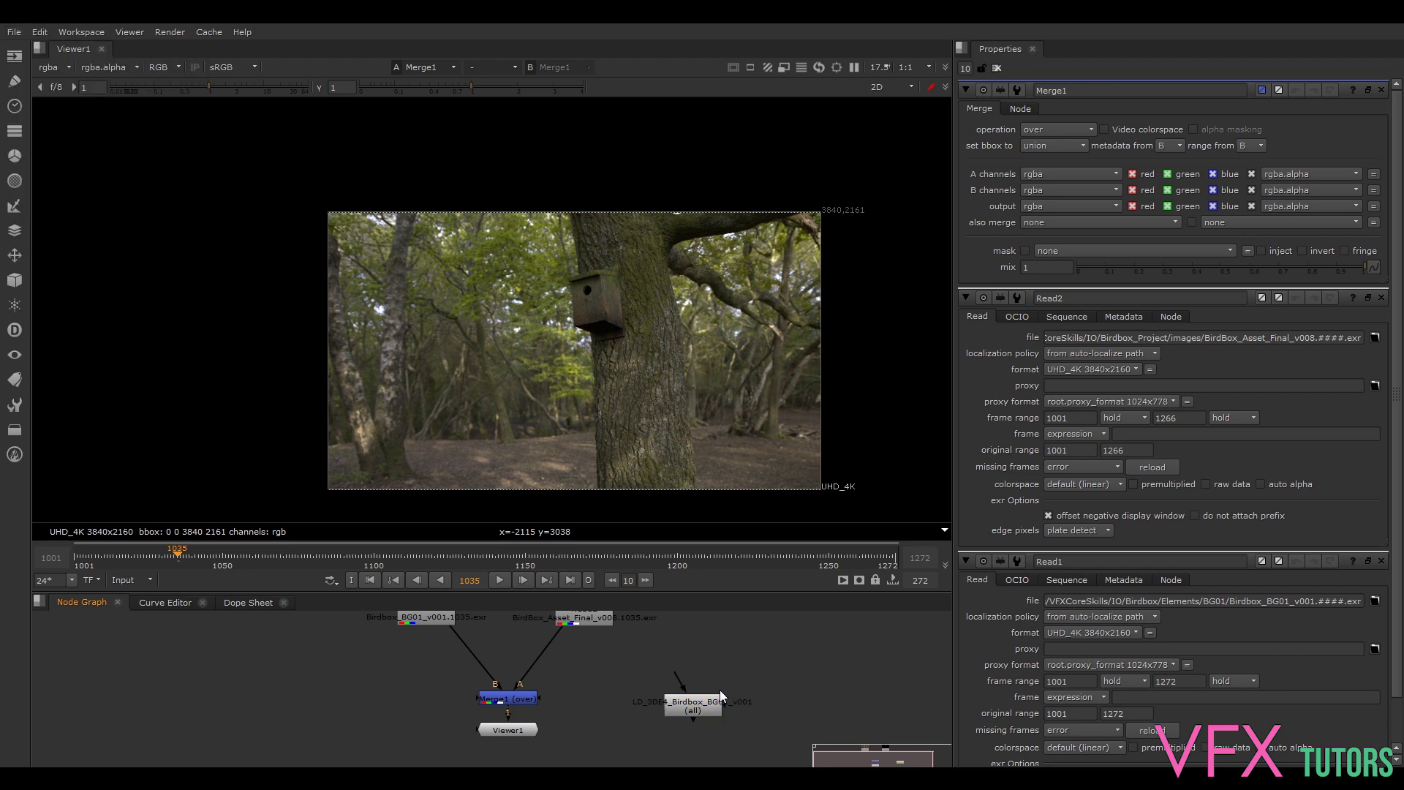
drag(701, 702, 673, 691)
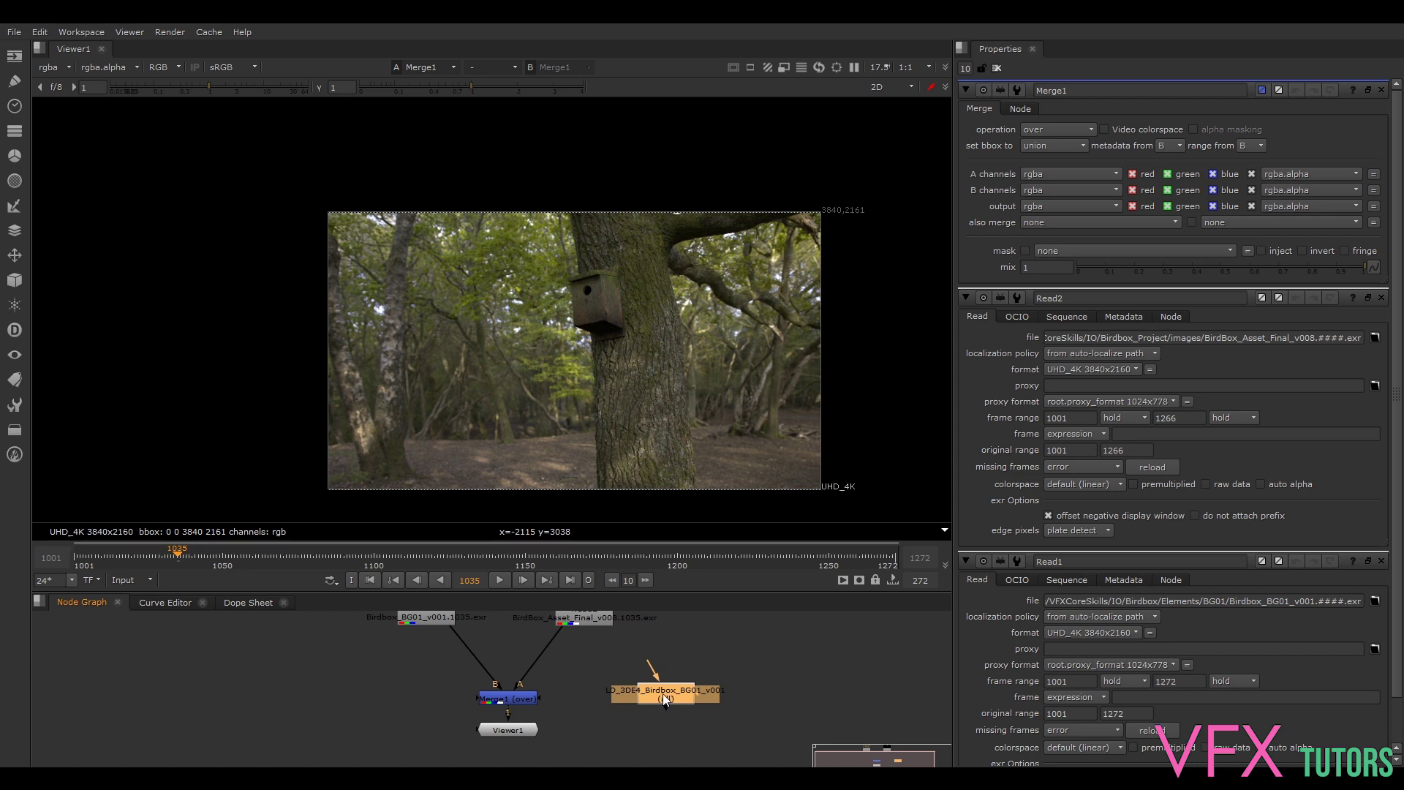
mouse_move(664, 694)
mouse_down()
mouse_move(637, 688)
mouse_move(653, 687)
mouse_up()
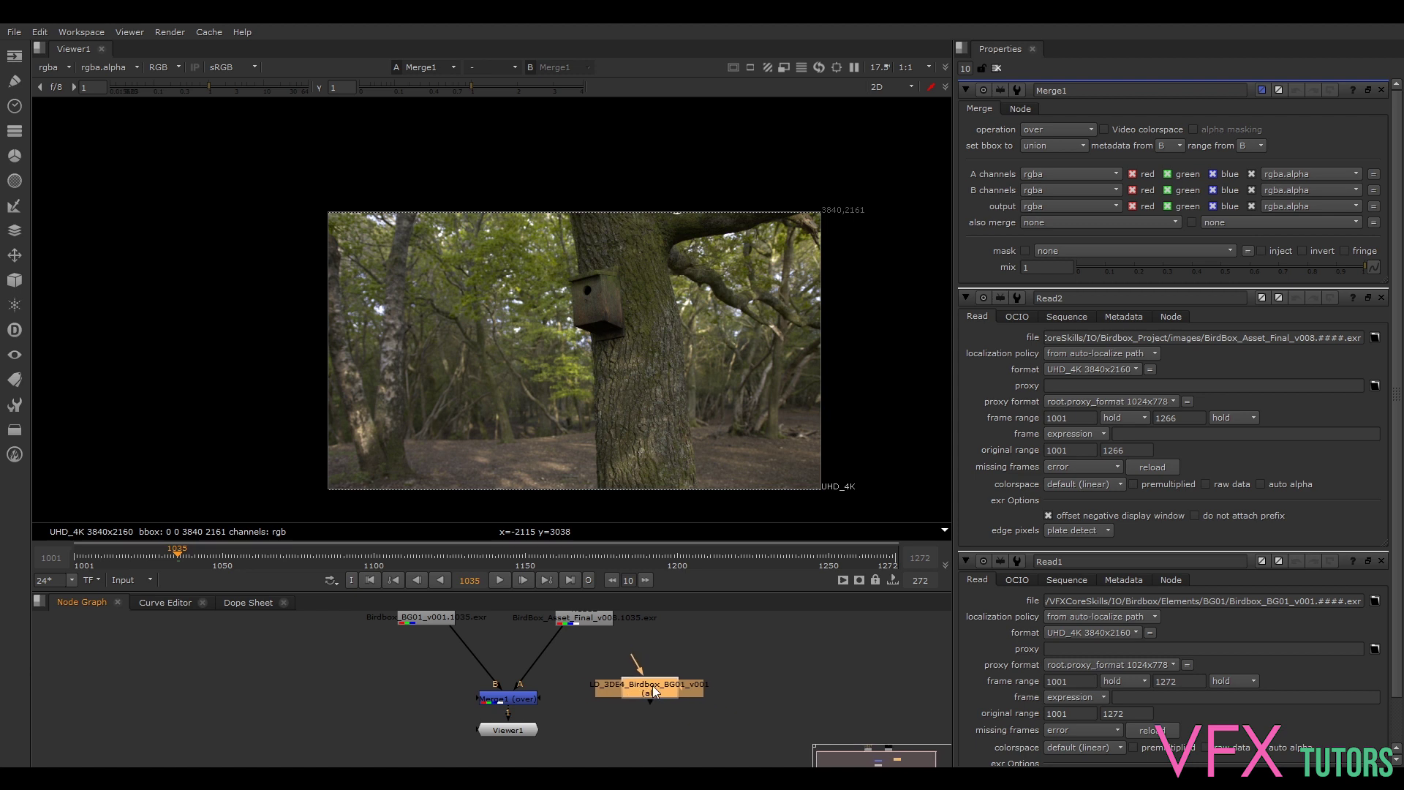
double_click(652, 686)
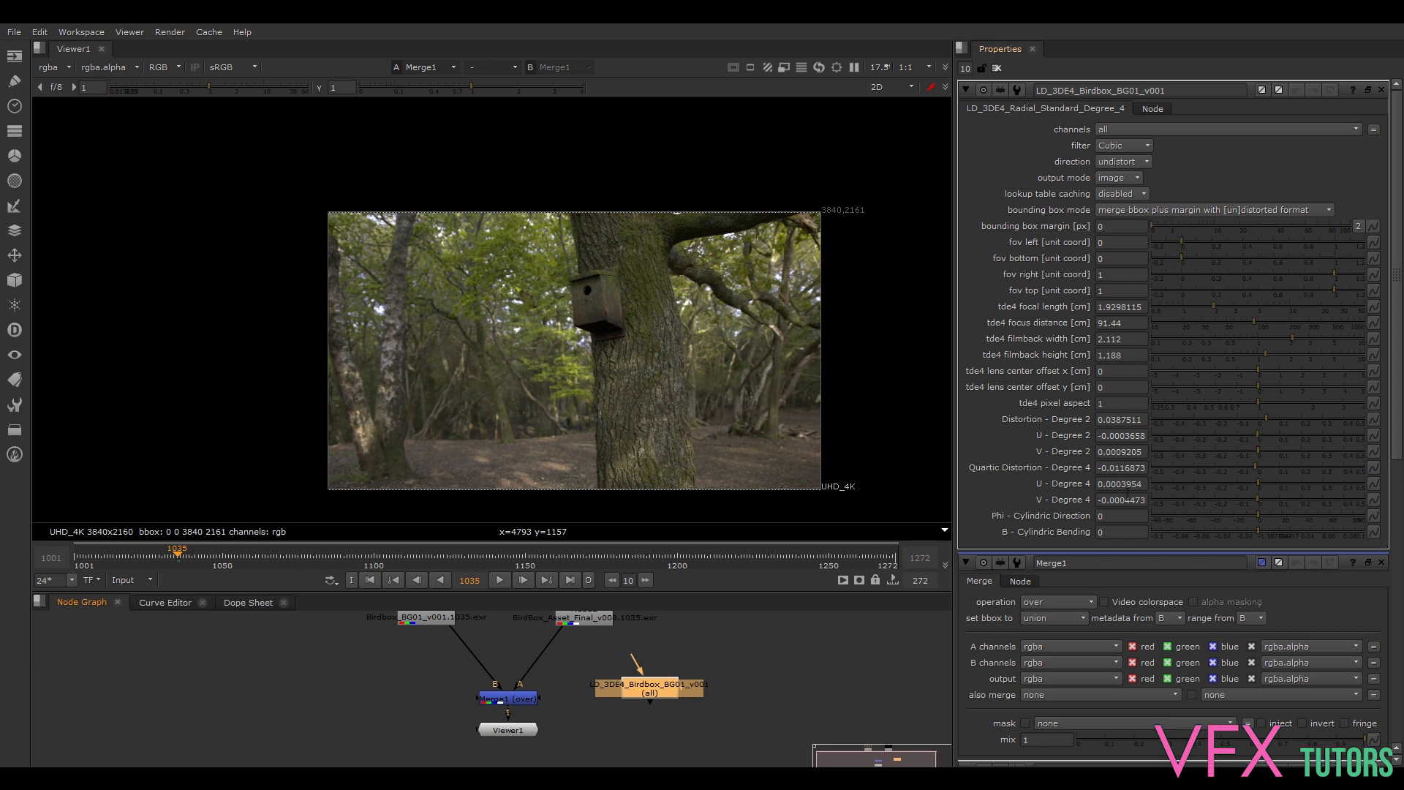
Step: Set the lens node direction to distort and insert it between Read2 and Merge1's A input
click(1125, 161)
click(1131, 151)
drag(663, 679, 614, 670)
middle_drag(726, 630, 753, 673)
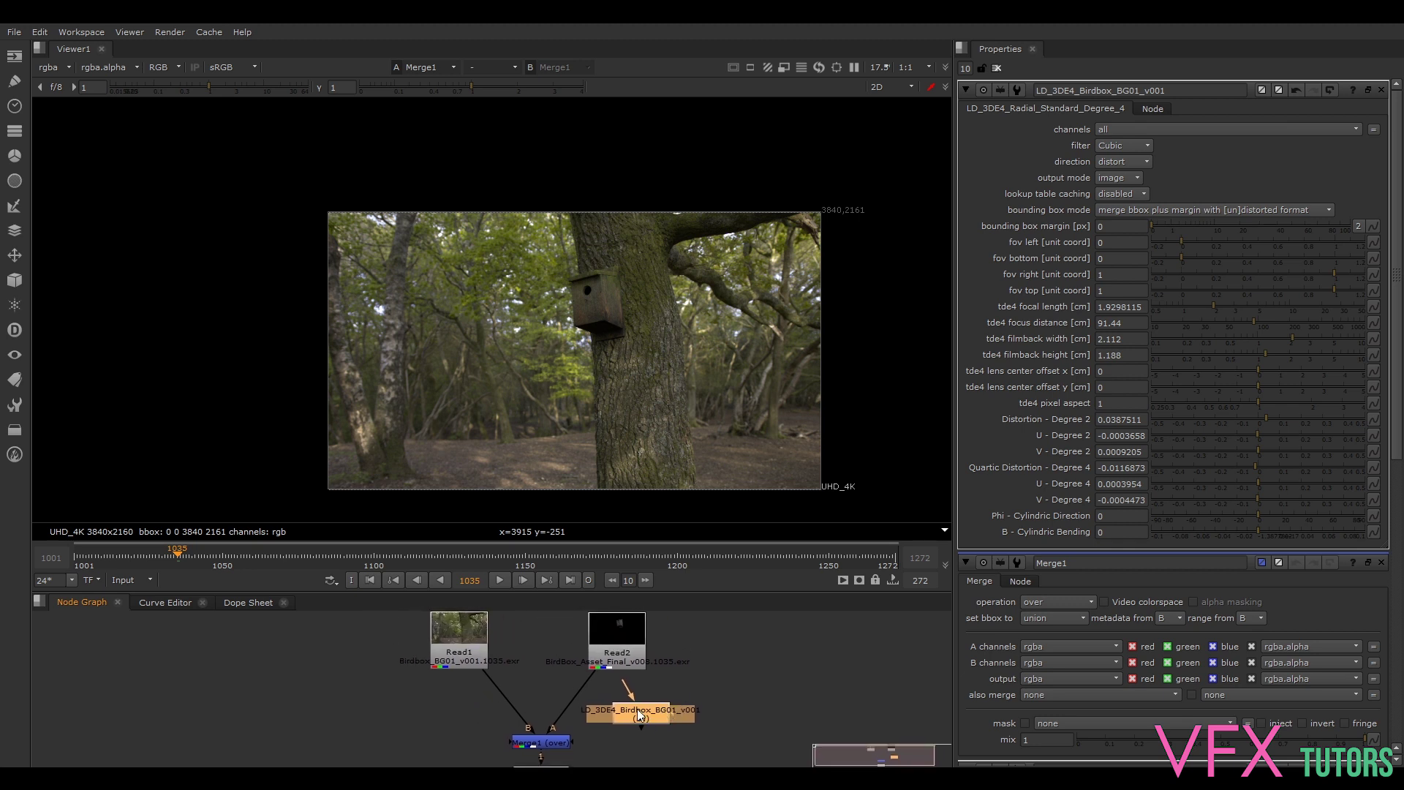
mouse_move(637, 711)
mouse_down()
mouse_move(576, 693)
mouse_move(615, 694)
mouse_up()
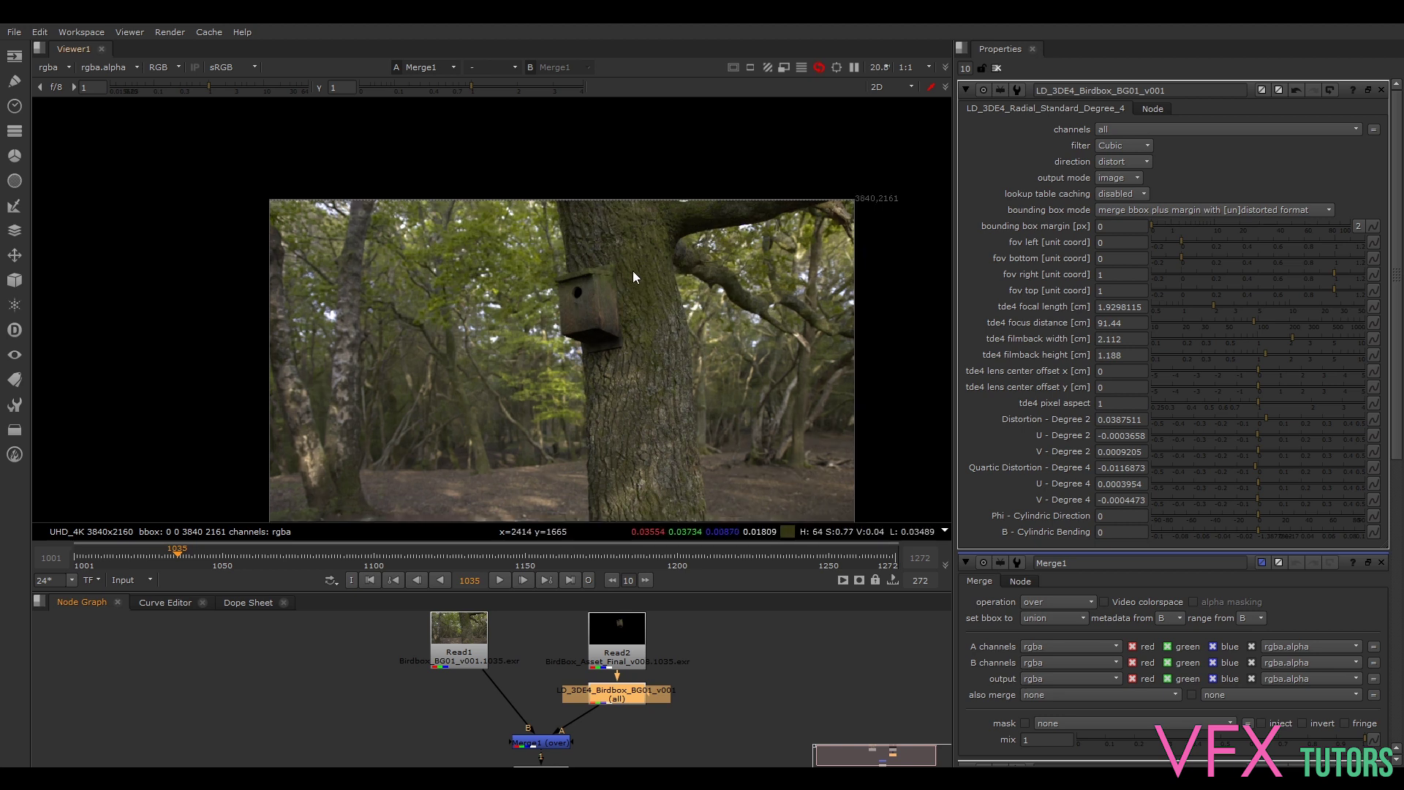
Step: Toggle the lens distortion node off and on to compare, leaving it enabled
scroll(633, 271, up, 3)
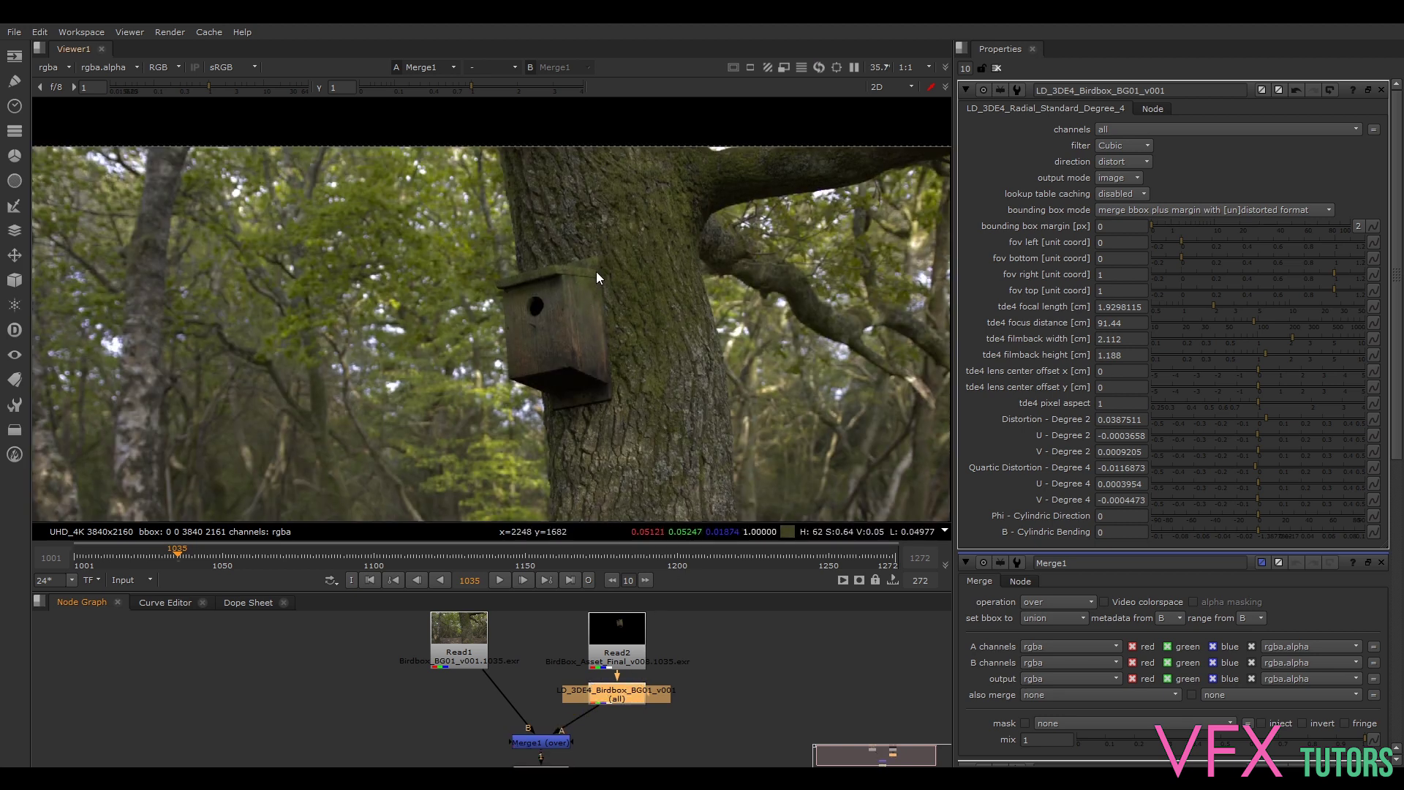
scroll(597, 276, up, 4)
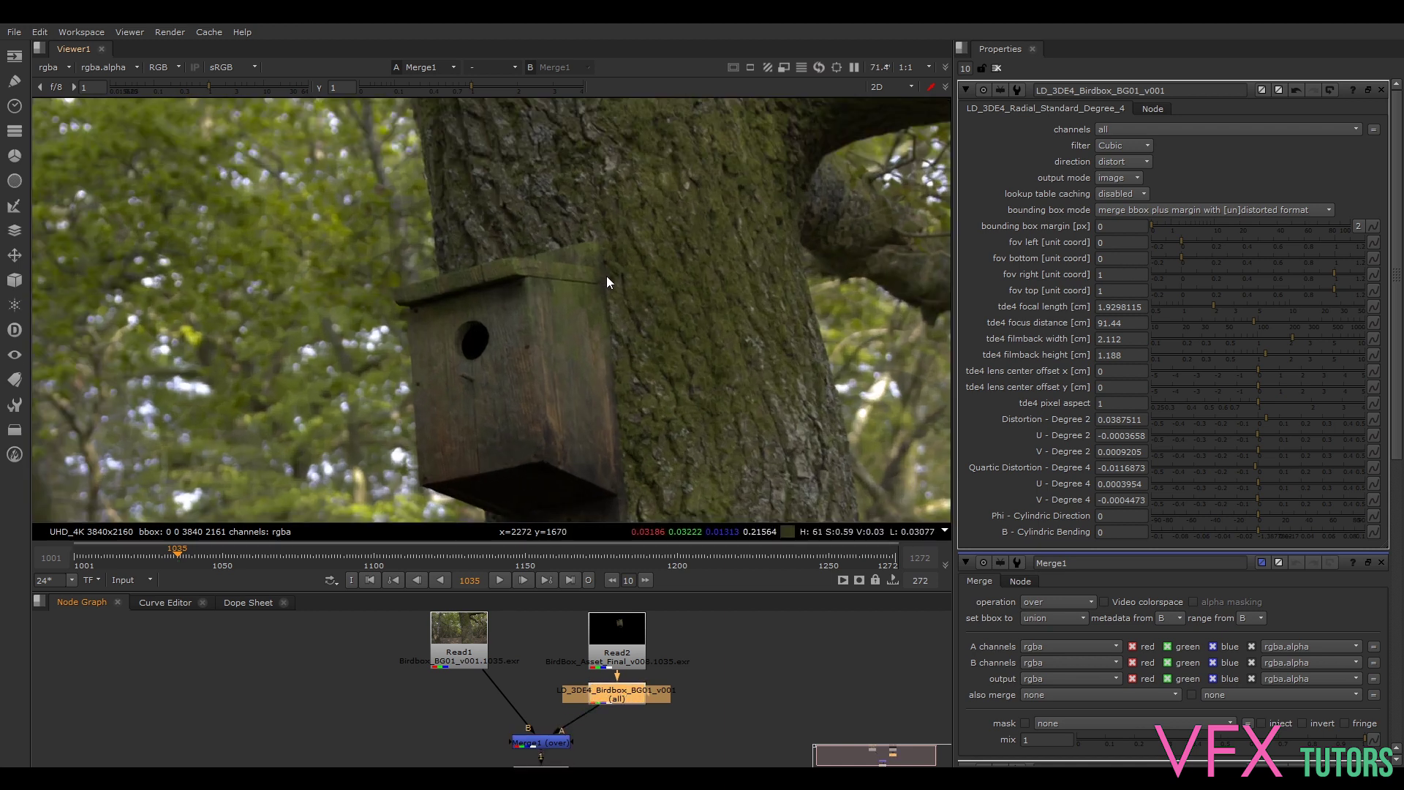
key(d)
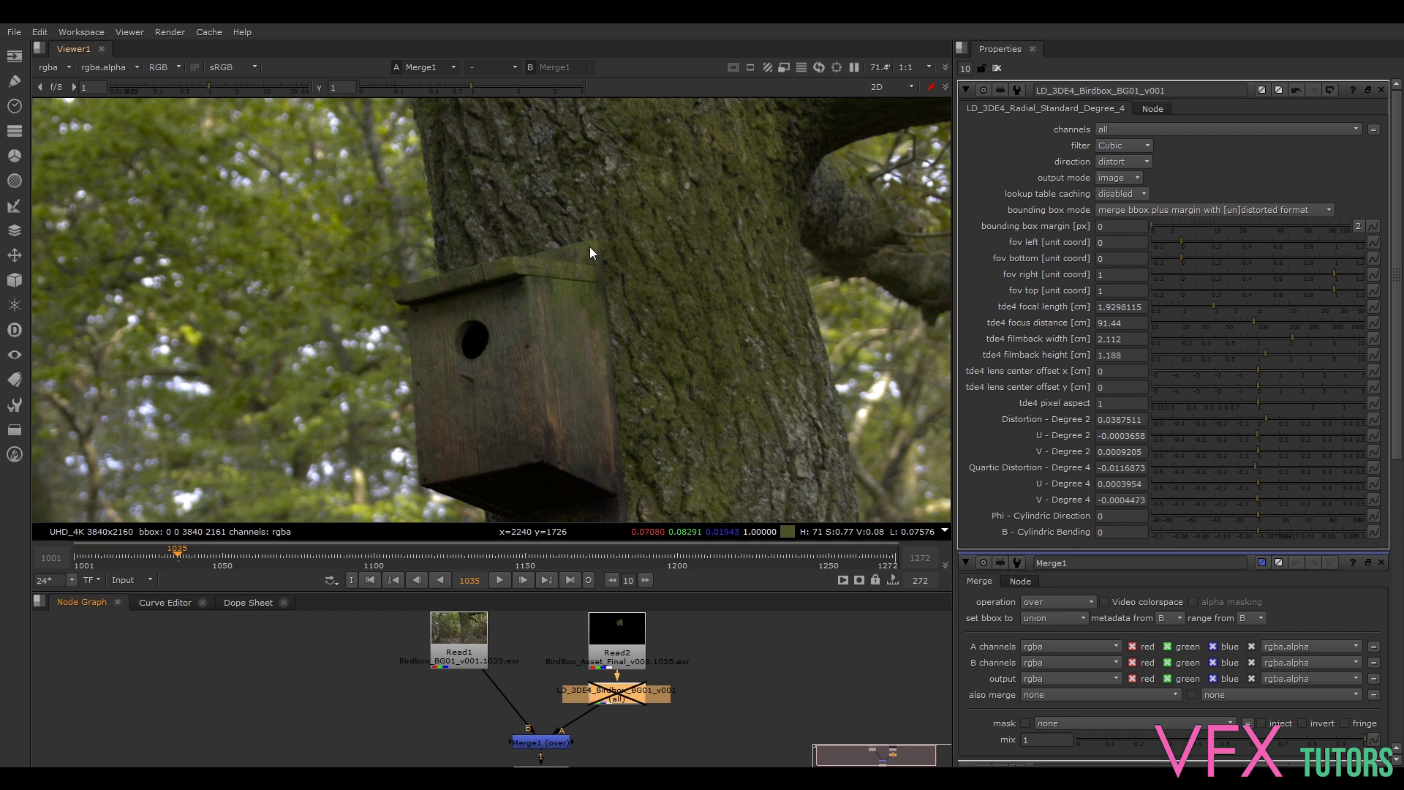
key(d)
key(d)
key(d)
scroll(599, 280, up, 2)
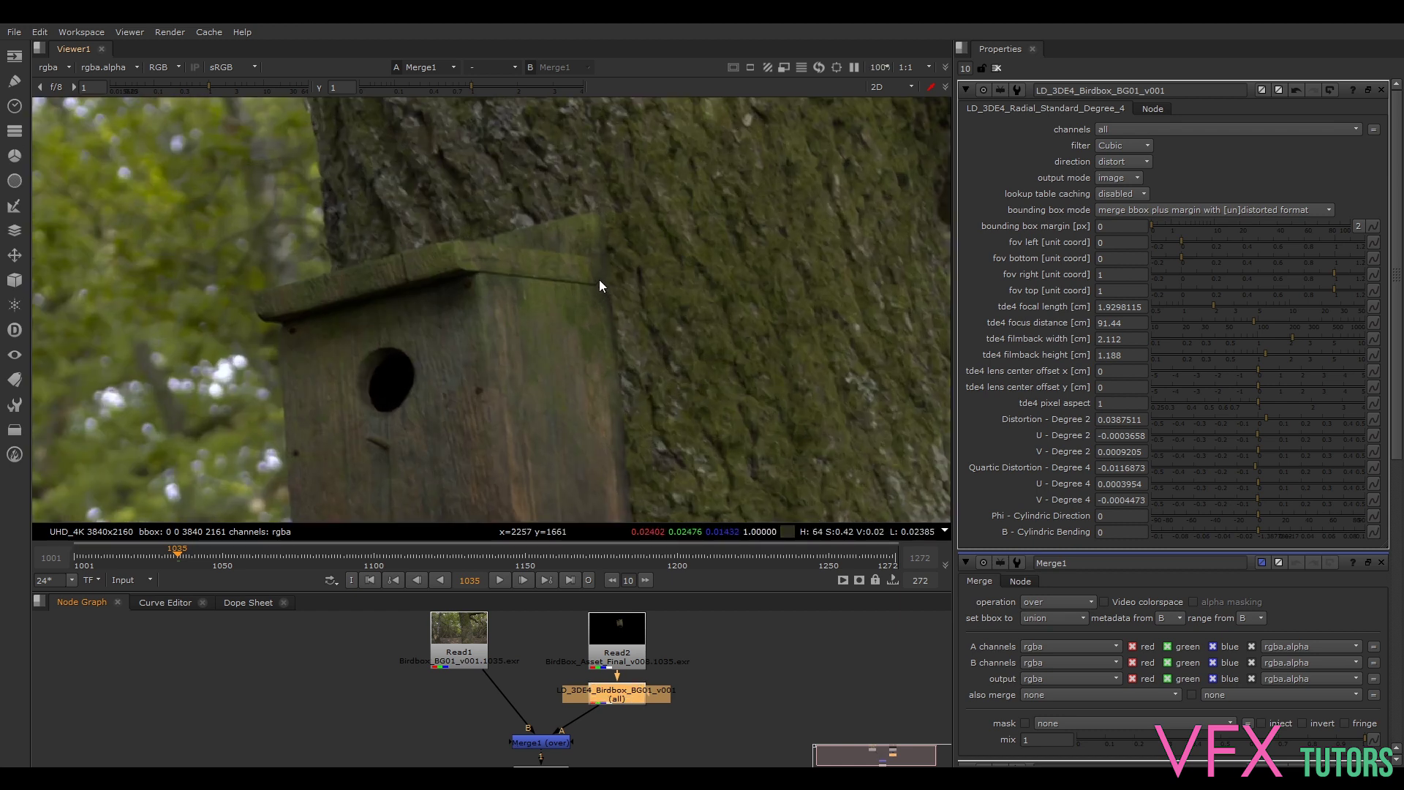
scroll(599, 285, up, 3)
key(d)
key(d)
key(d)
key(d)
key(d)
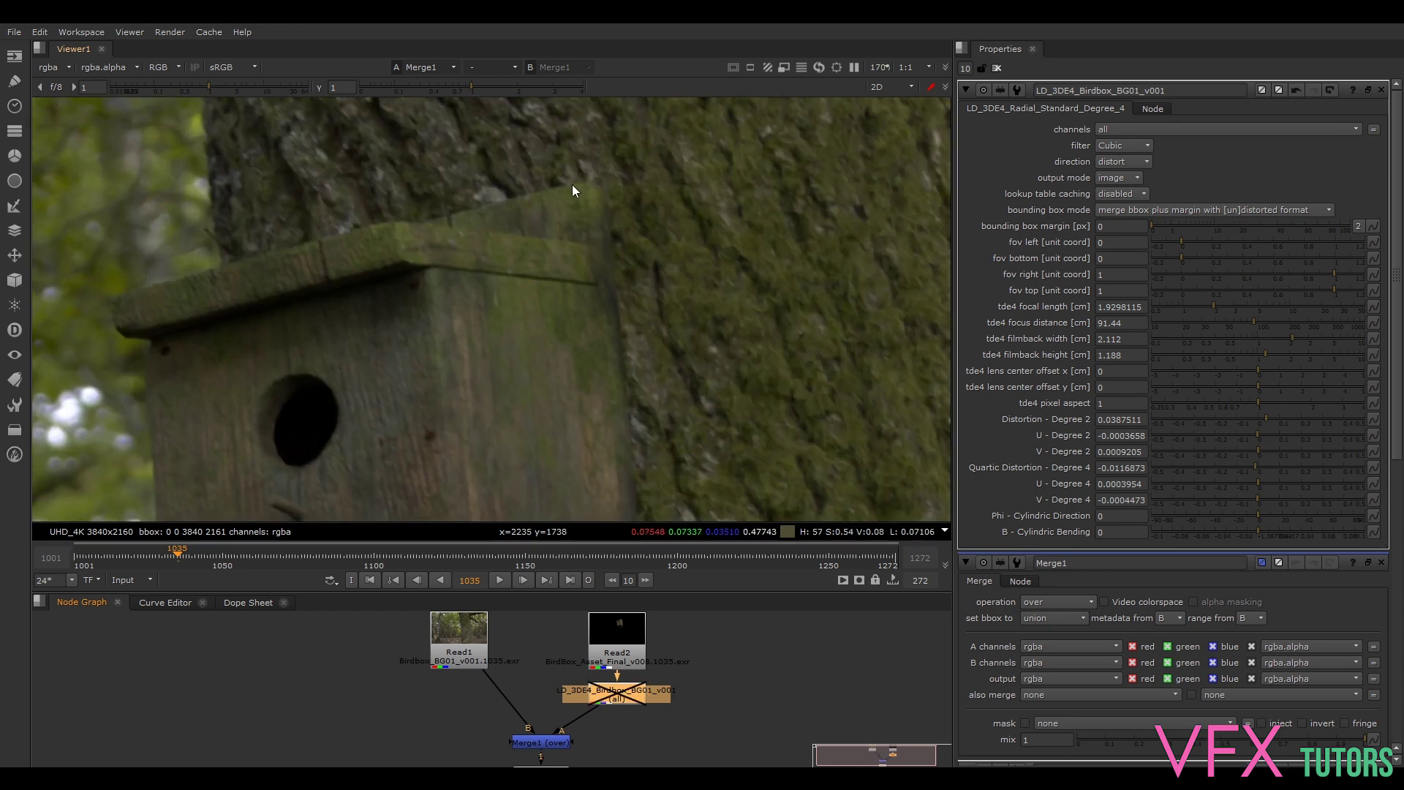
key(d)
key(d)
key(d)
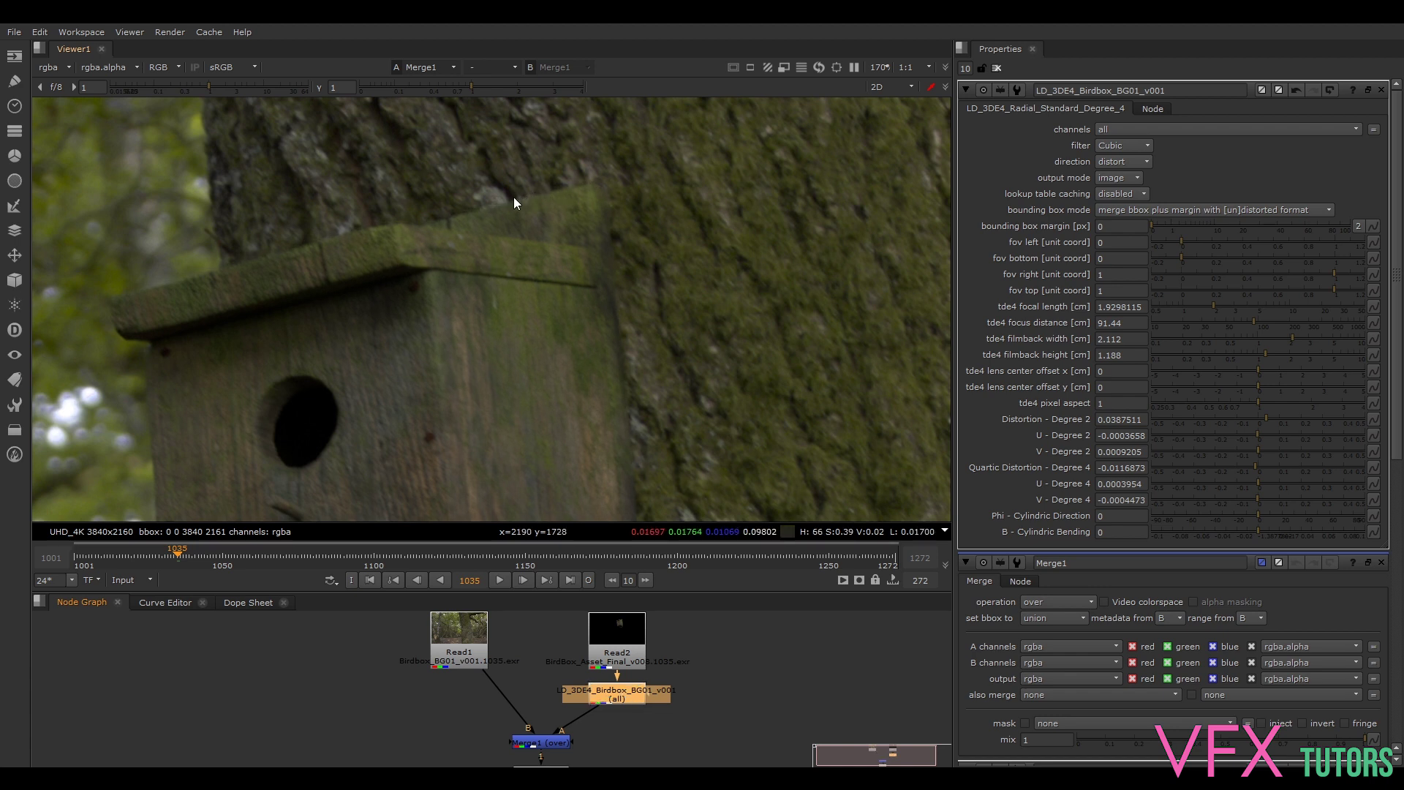
scroll(491, 306, down, 1)
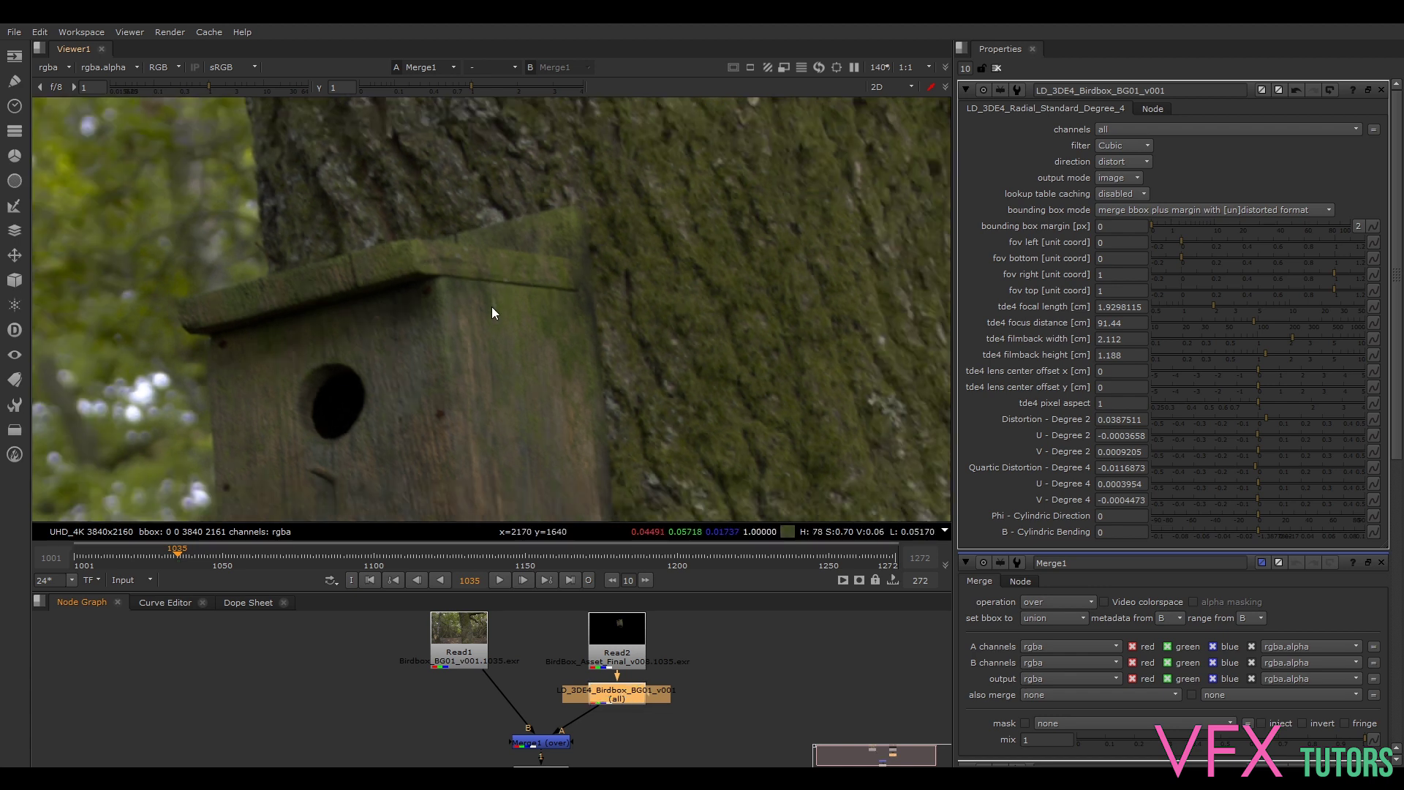
scroll(492, 306, down, 10)
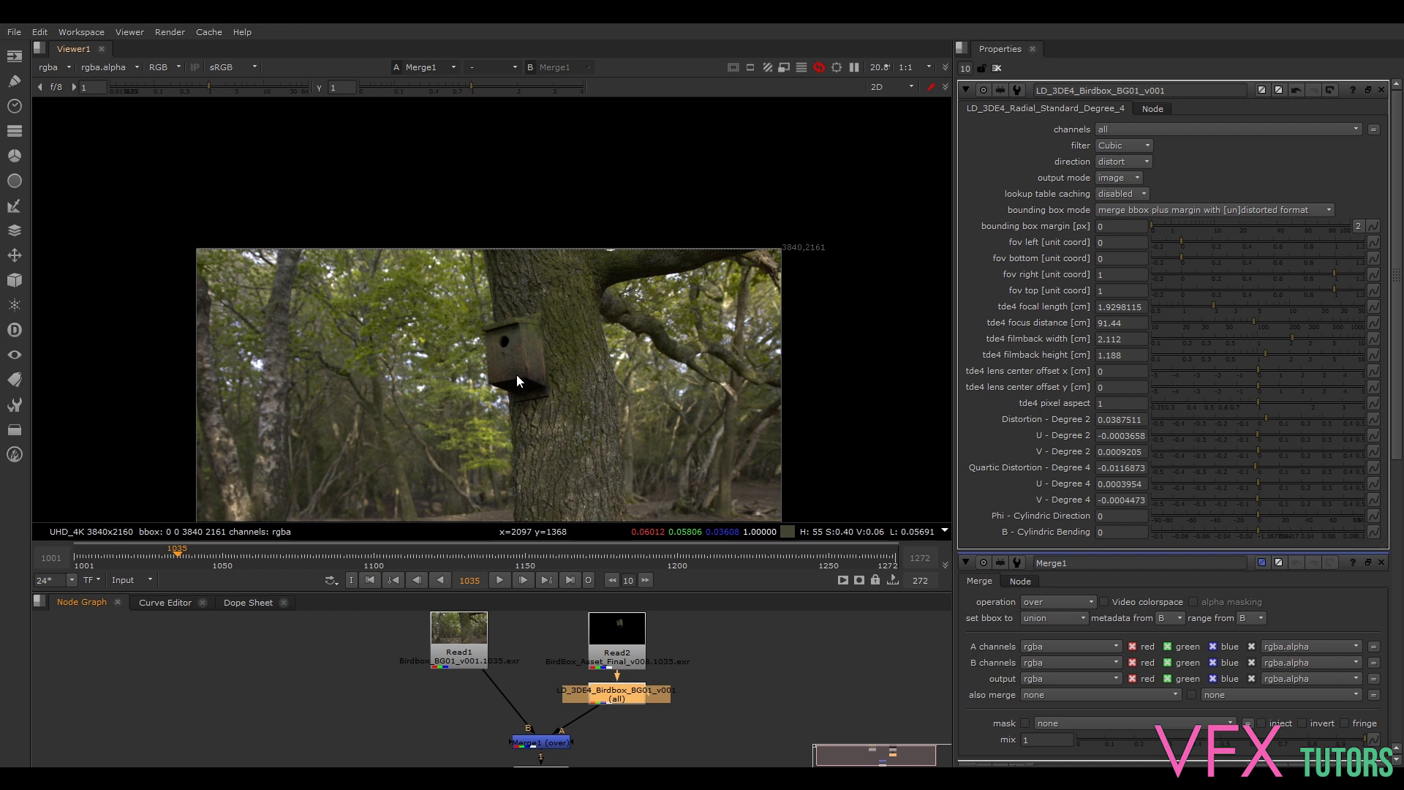
scroll(516, 375, down, 2)
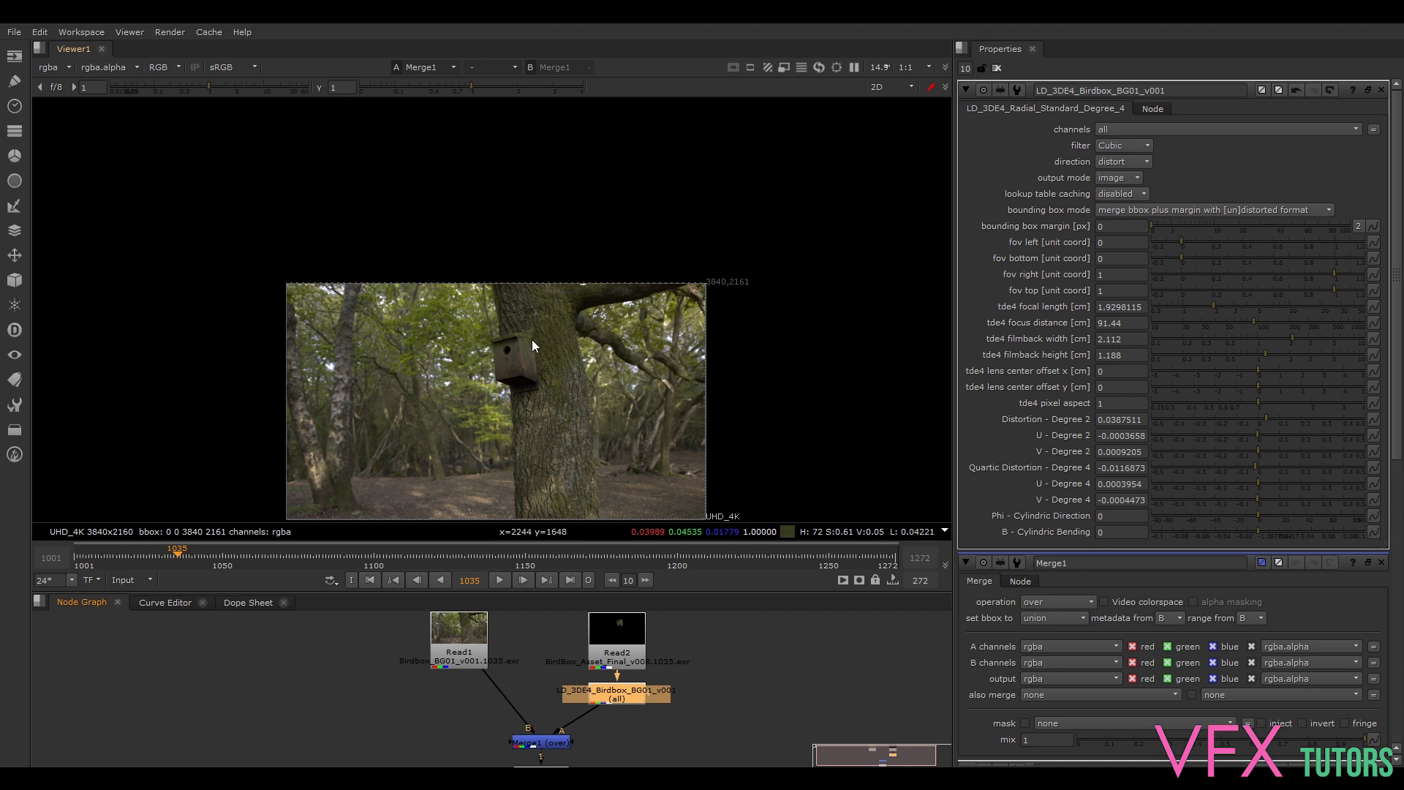
scroll(536, 336, up, 3)
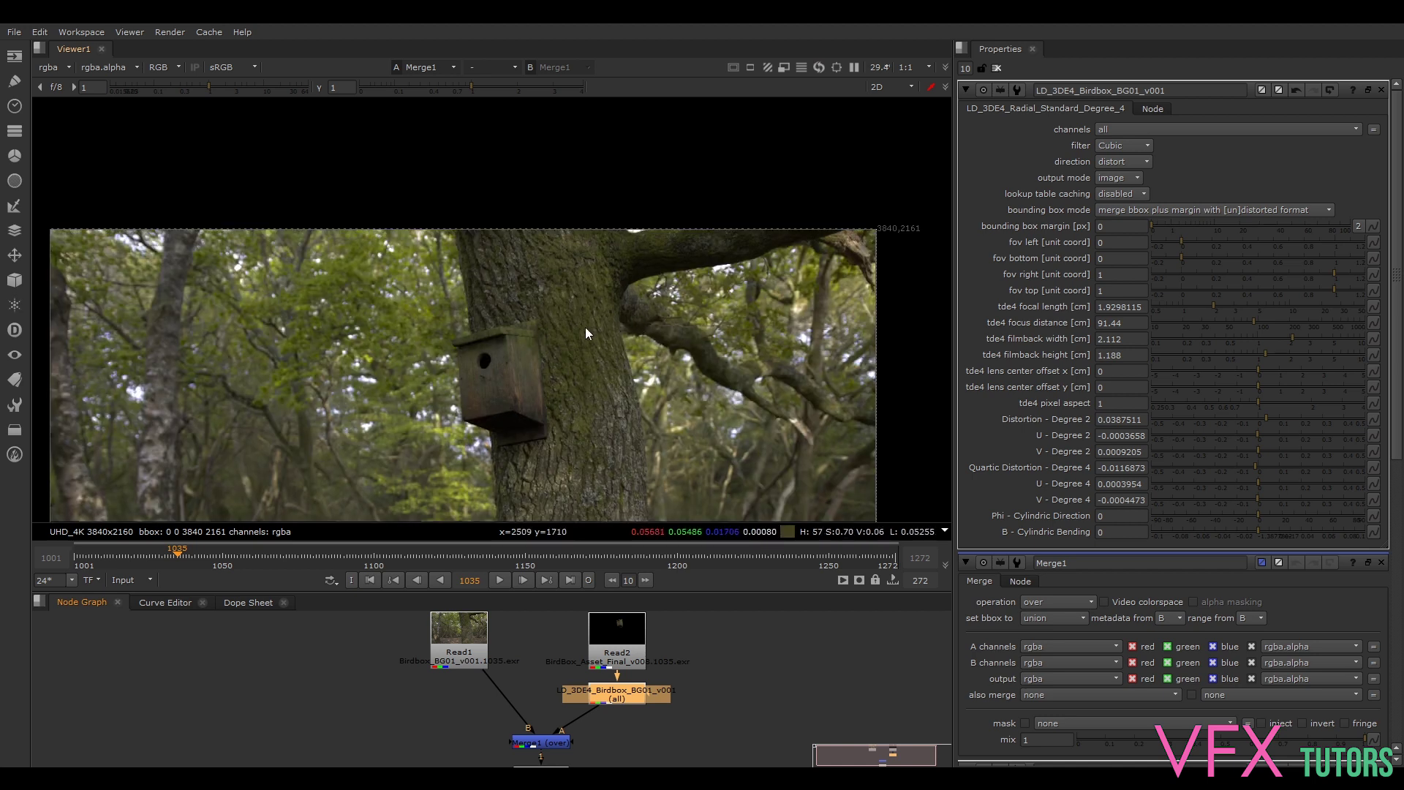
scroll(577, 331, down, 2)
scroll(566, 351, up, 2)
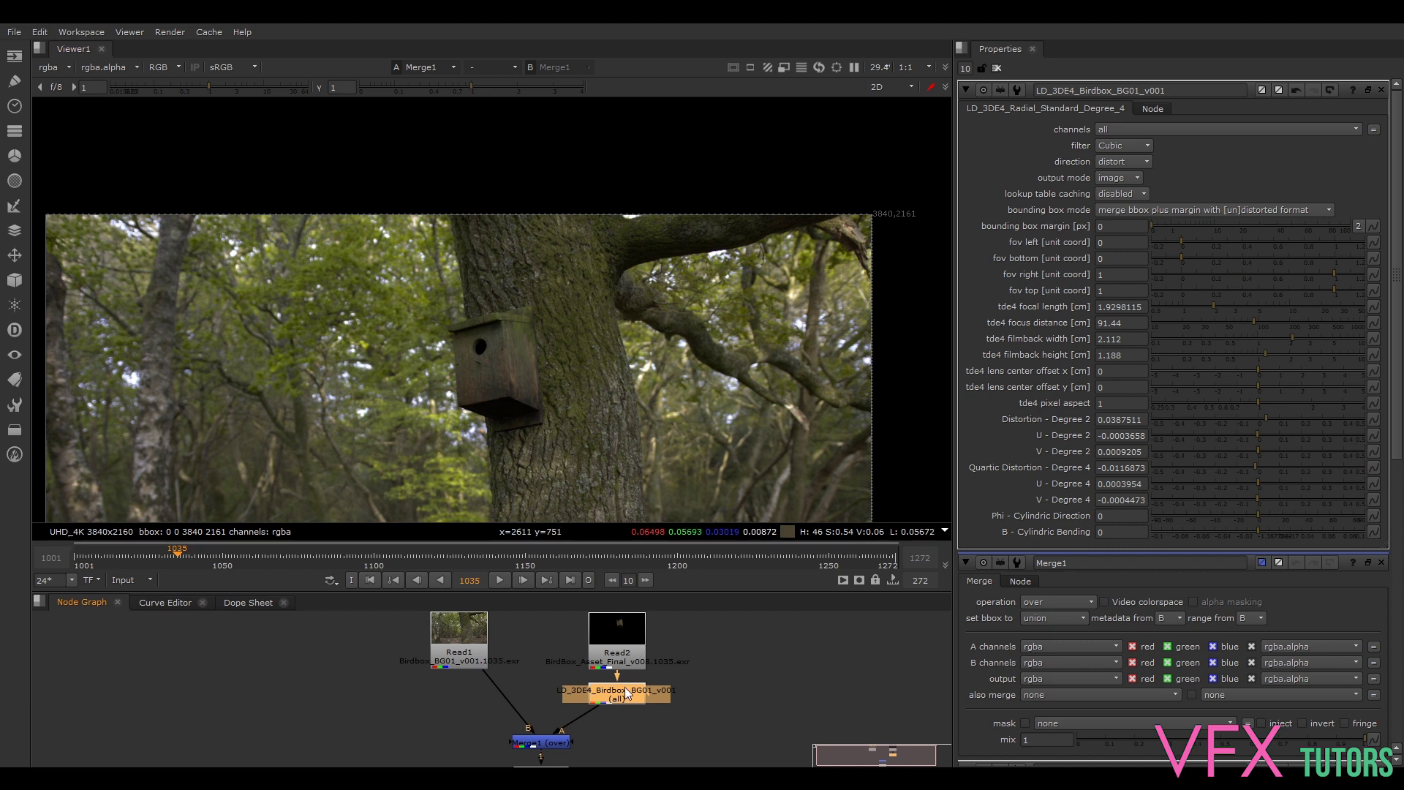
key(d)
scroll(512, 317, up, 4)
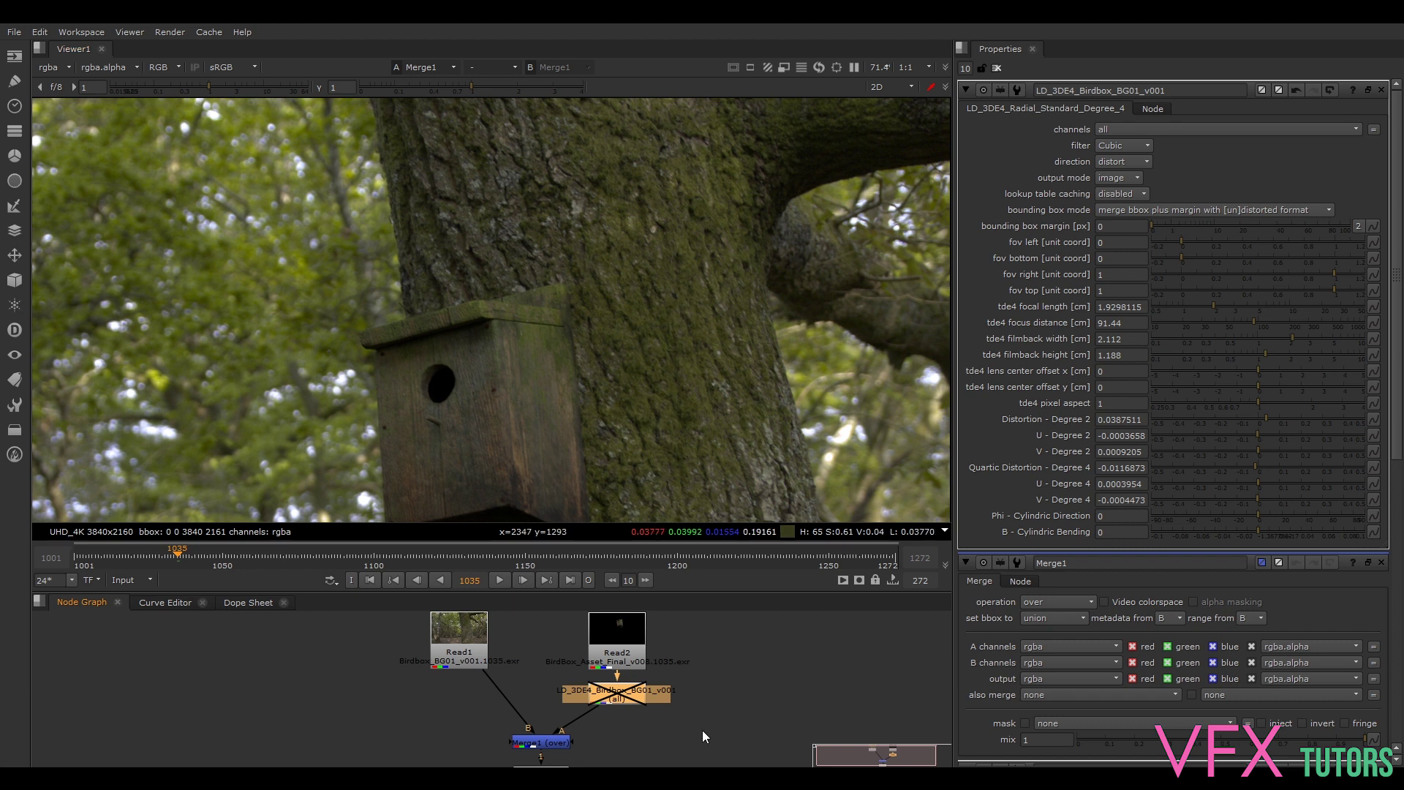
key(d)
scroll(620, 318, down, 4)
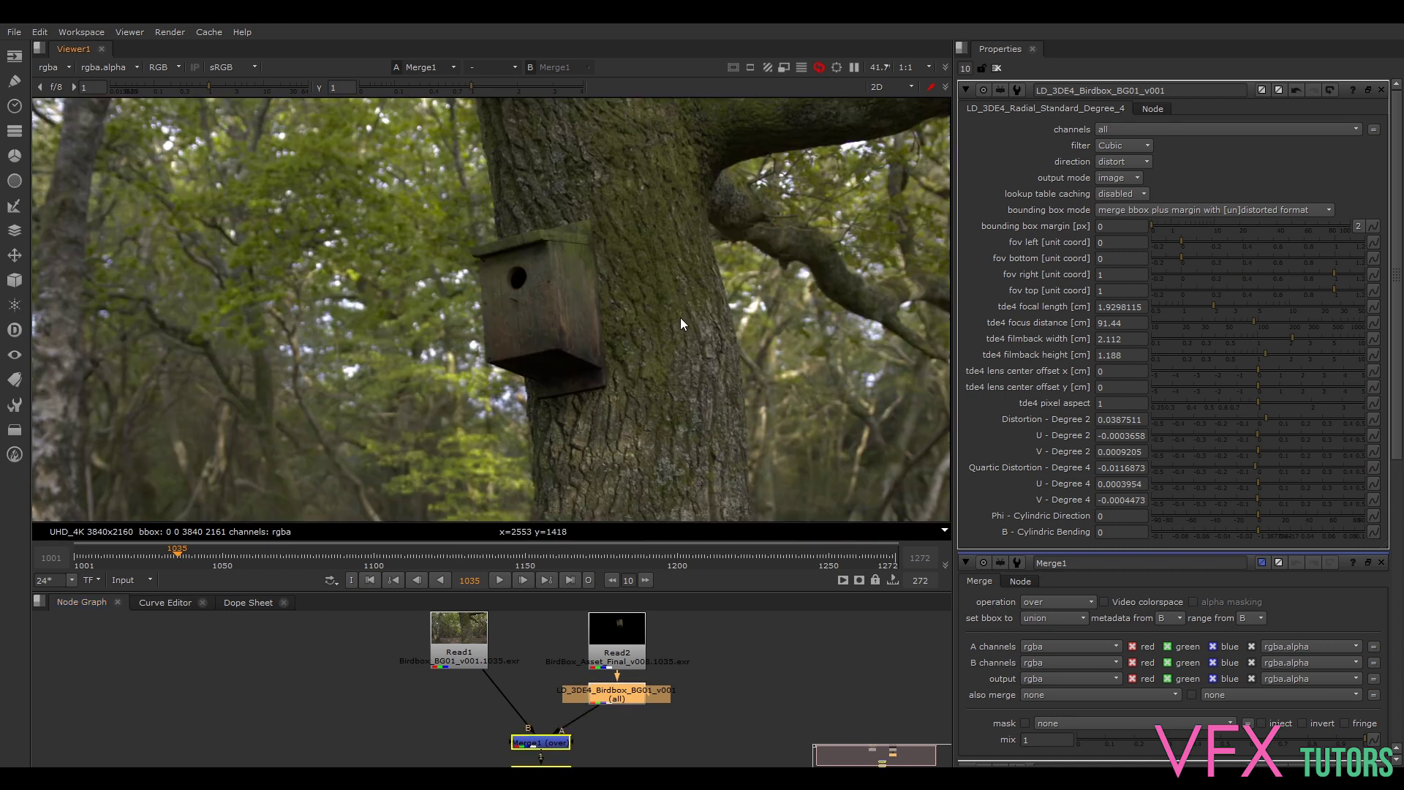
Step: Set the viewer to half resolution and play the distorted comp
scroll(585, 490, down, 1)
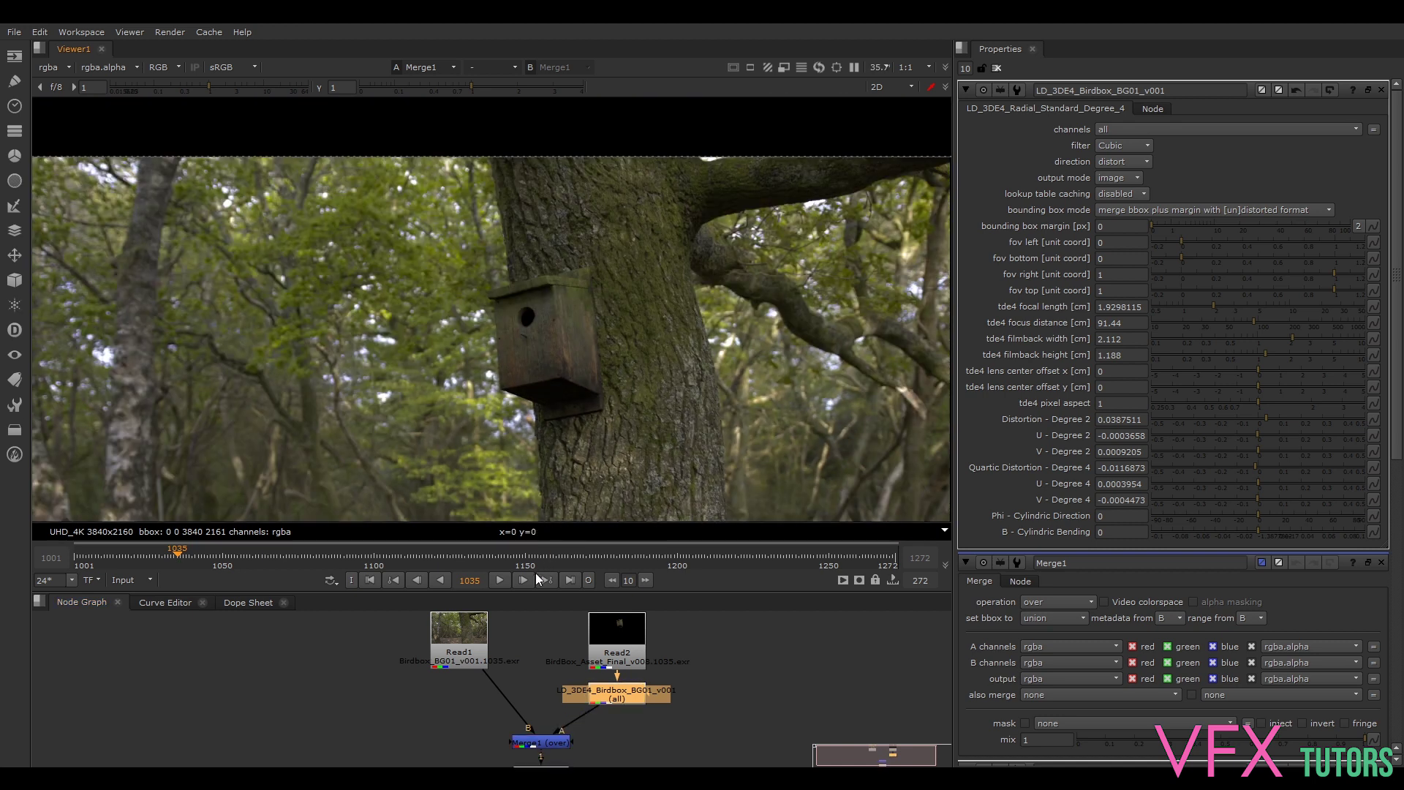
click(524, 579)
click(505, 580)
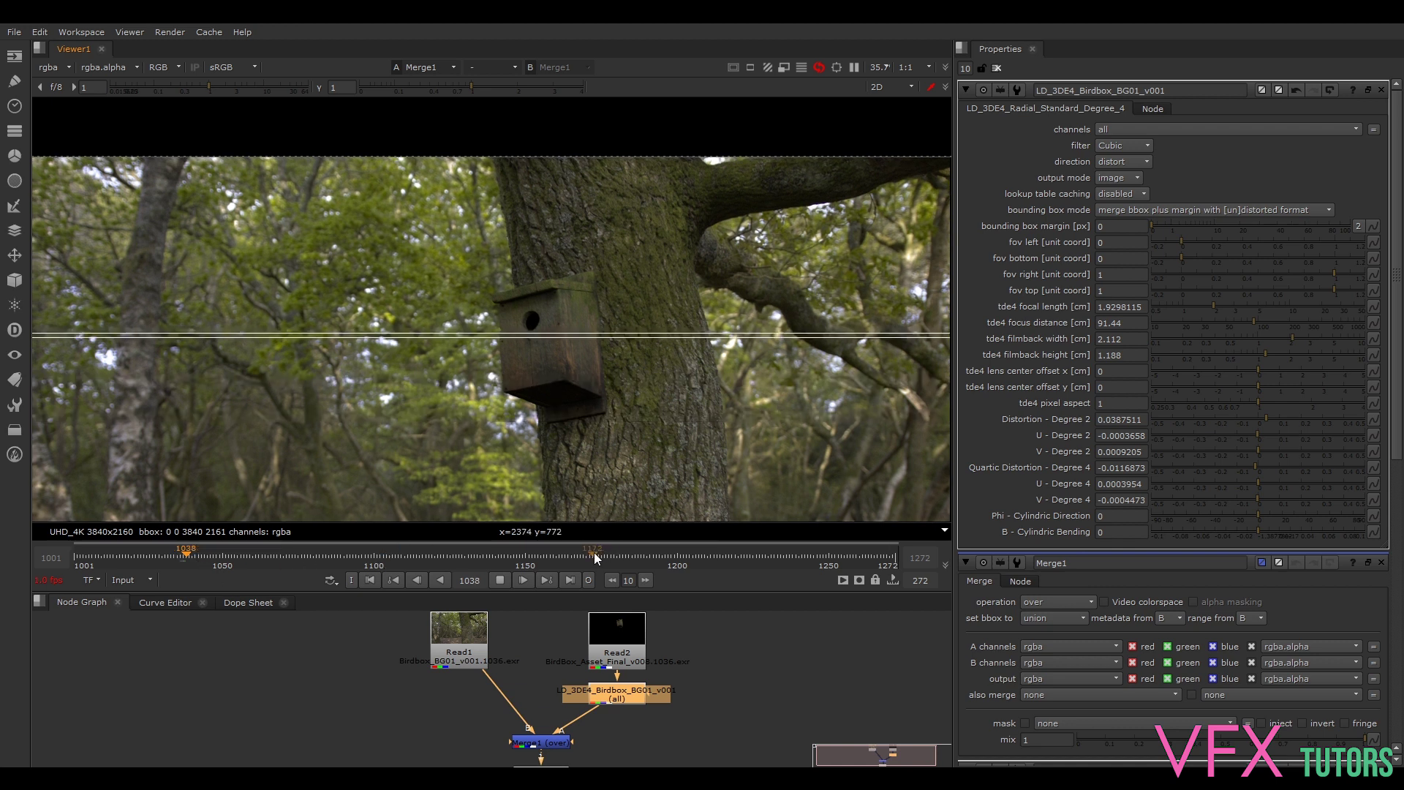
click(499, 579)
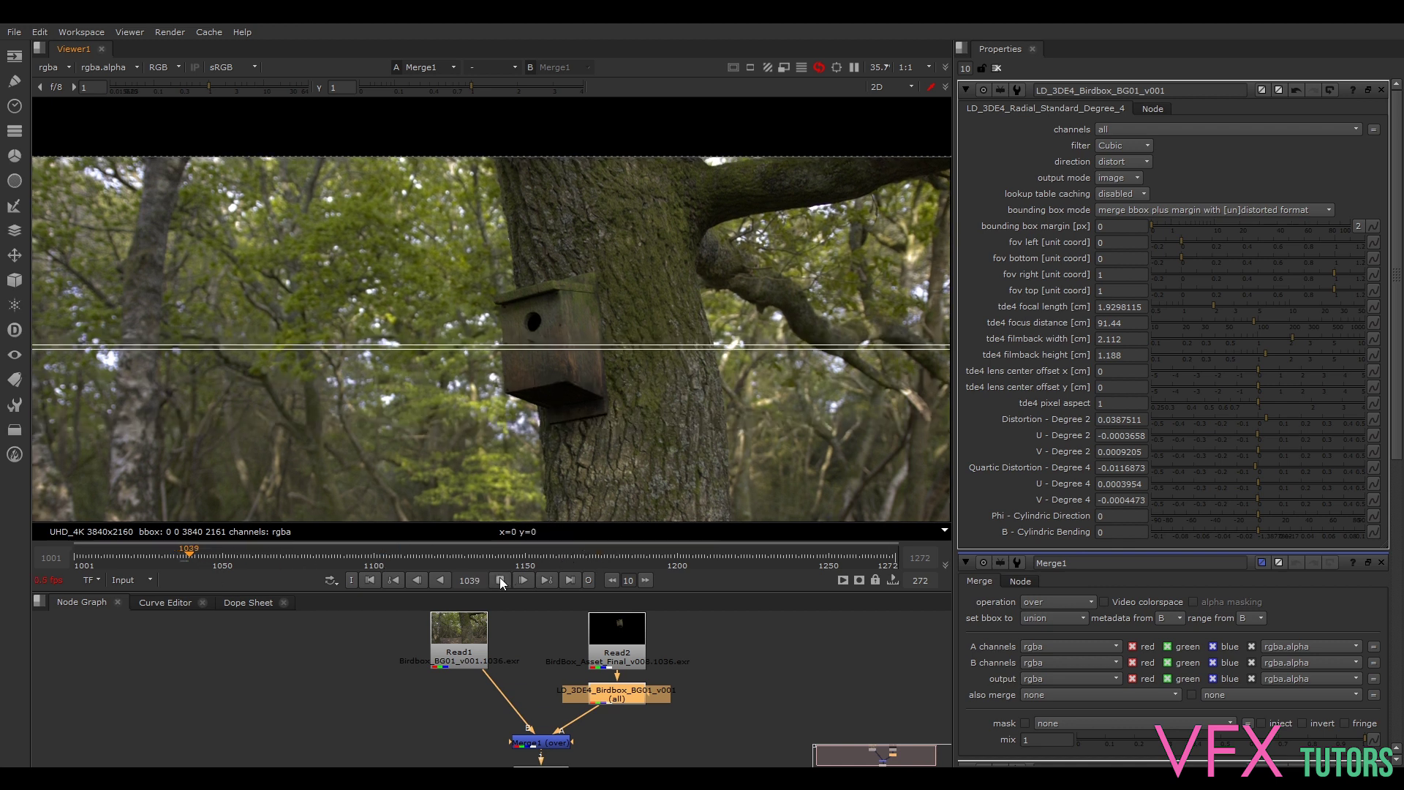
click(905, 68)
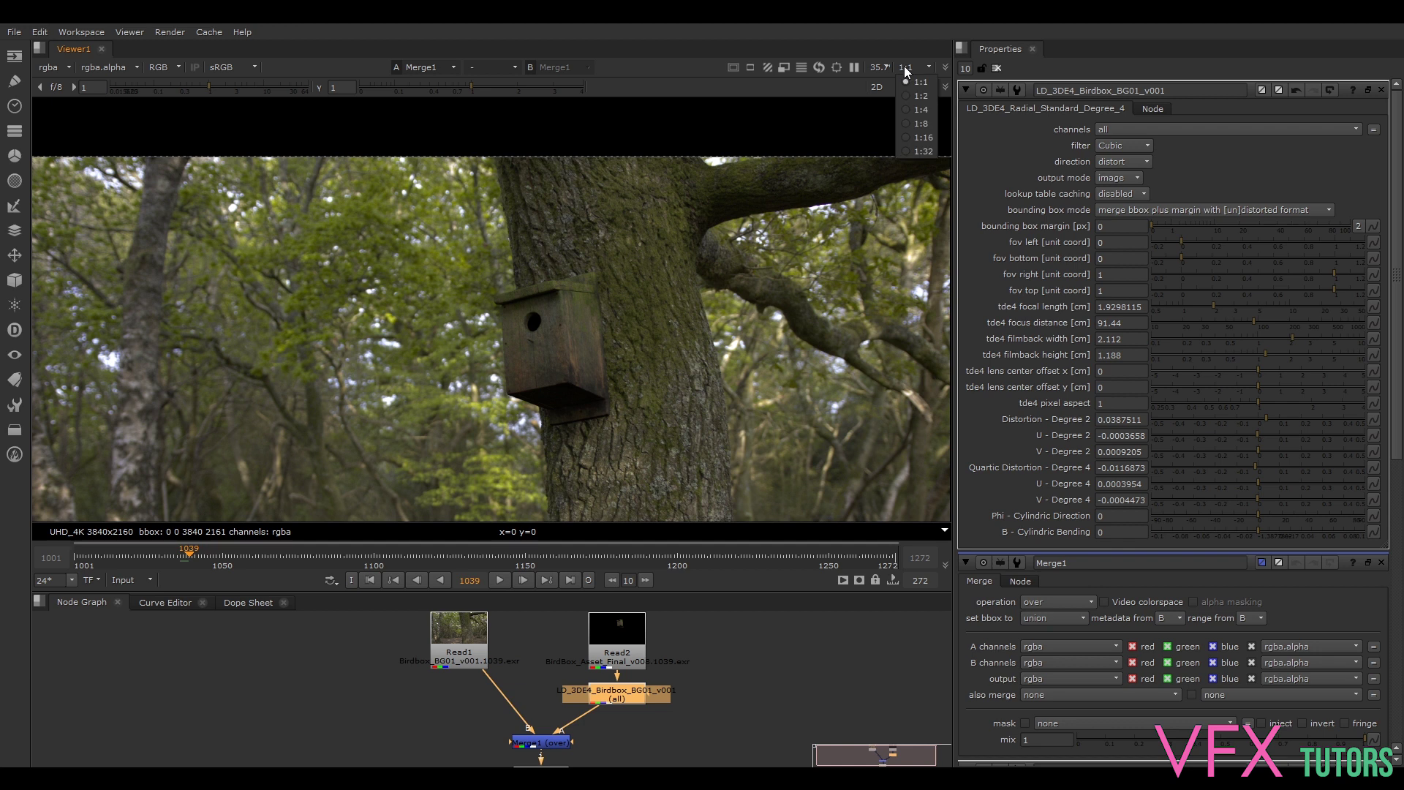
click(920, 96)
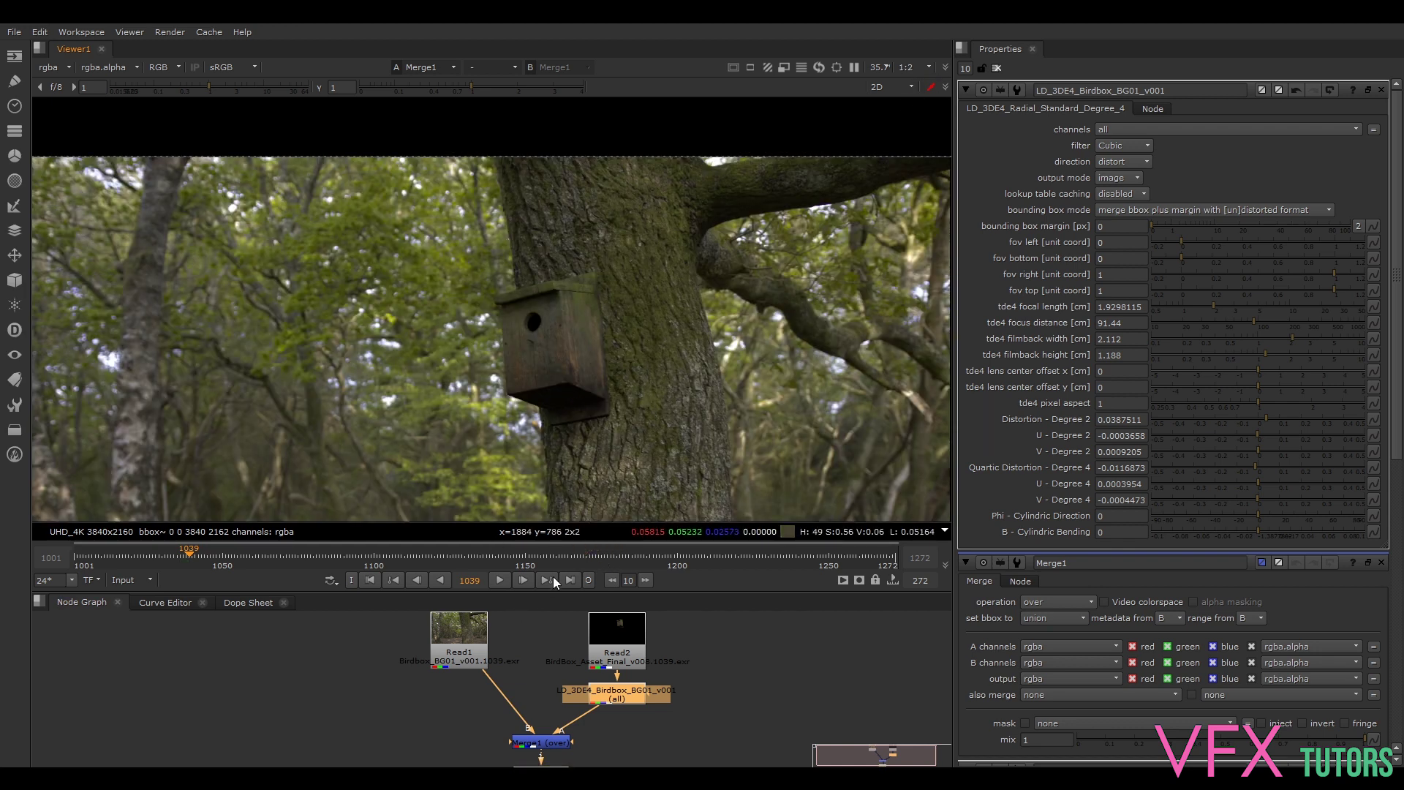
click(501, 579)
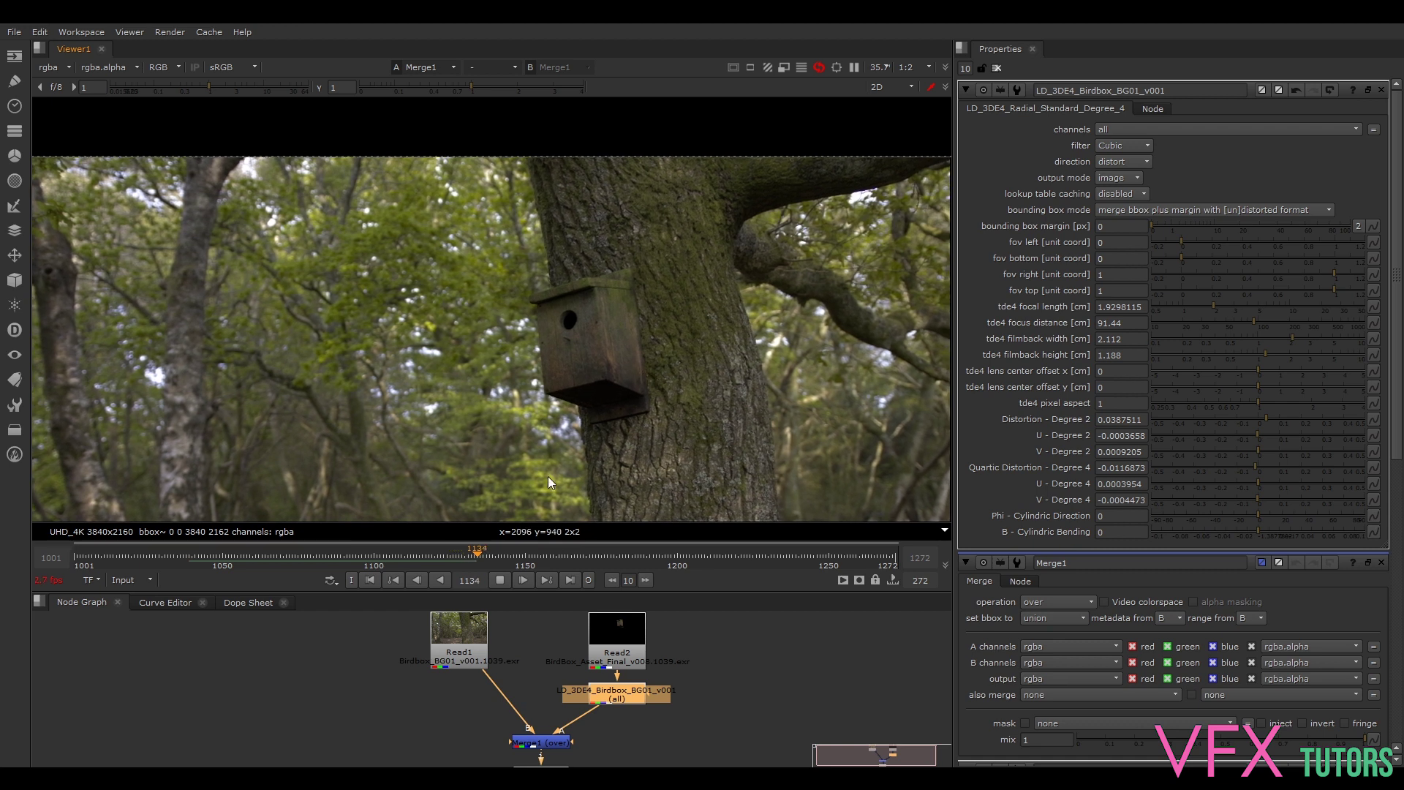
Step: Jump back to around frame 1050 and stop playback on frame 1172
click(208, 555)
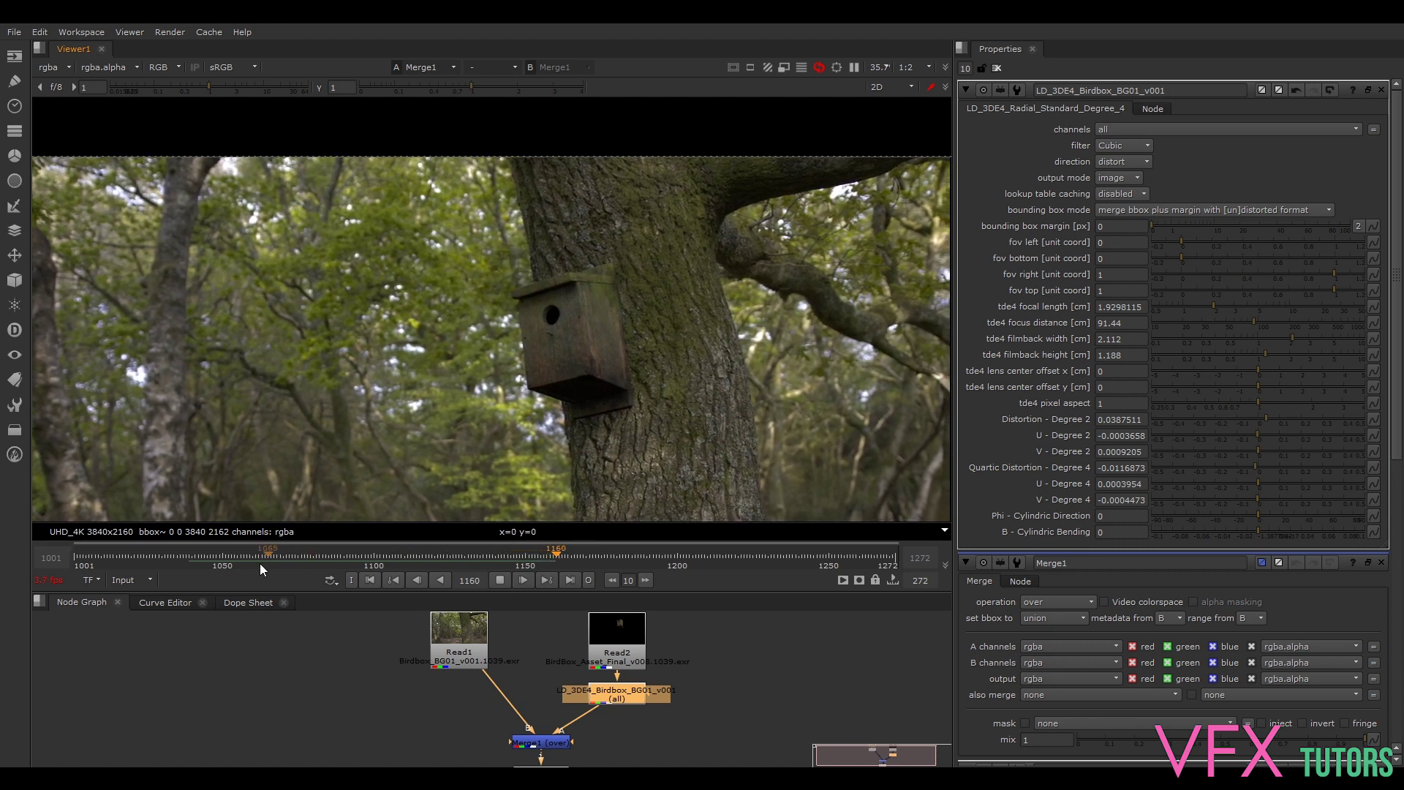
click(225, 559)
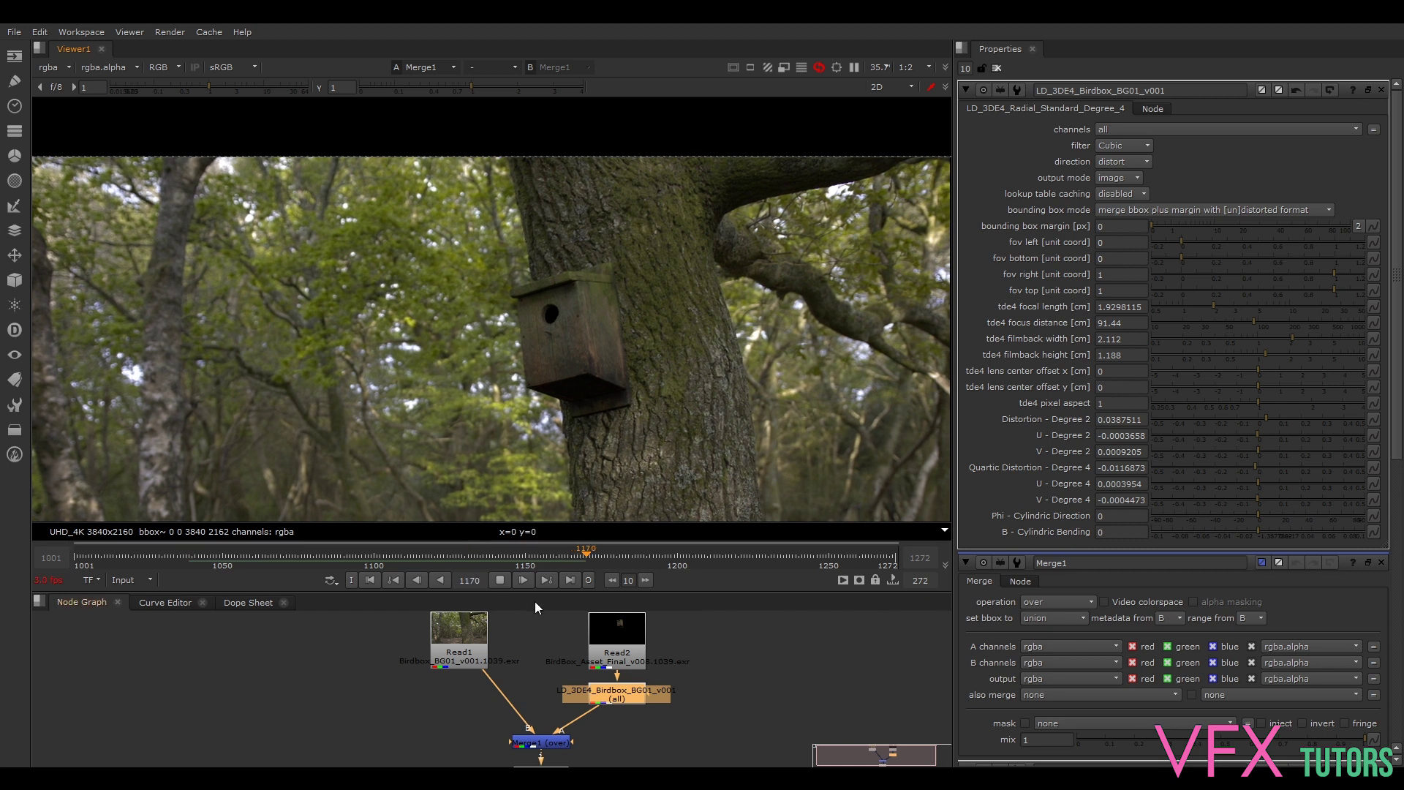
click(503, 574)
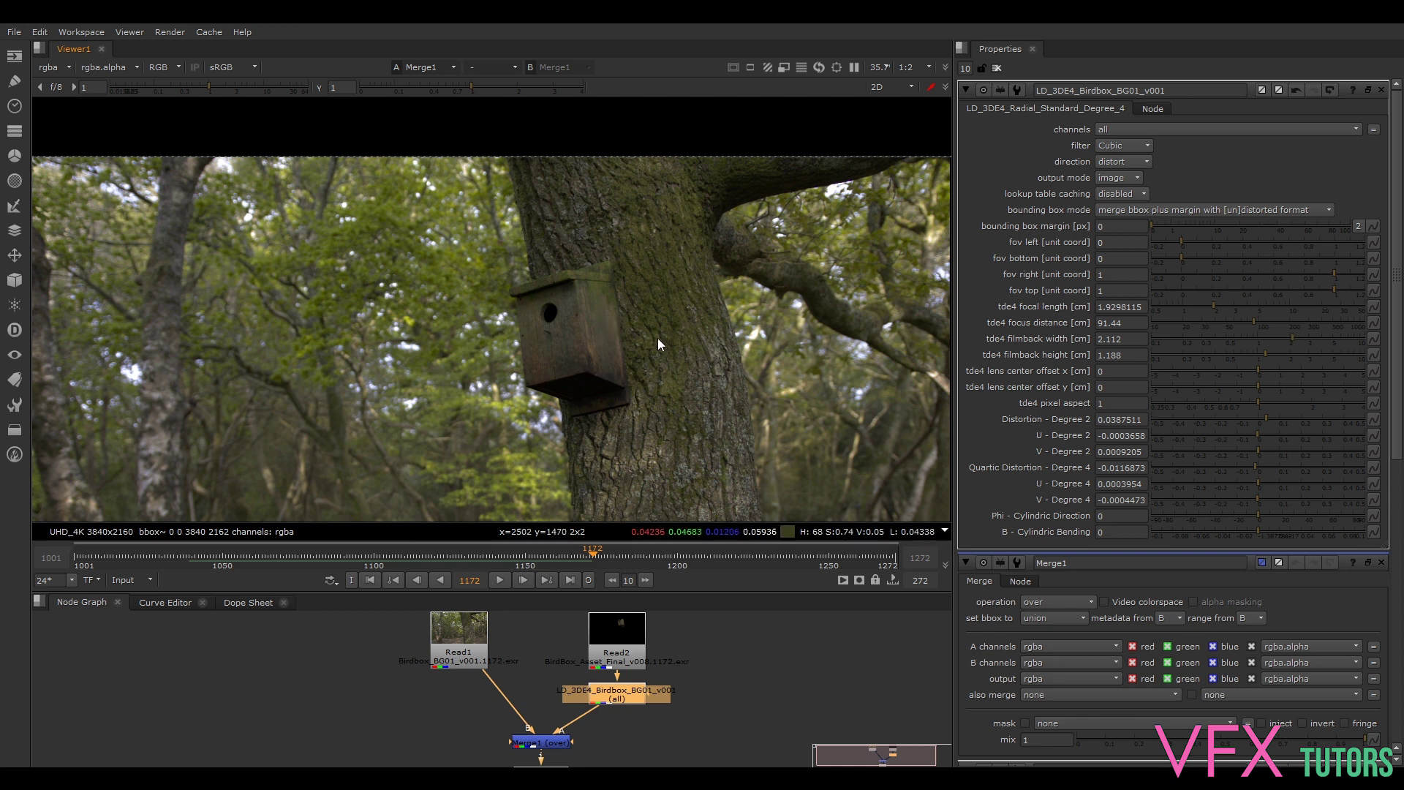
Step: Open the Merge1 settings and switch its operation to matte
scroll(630, 271, up, 5)
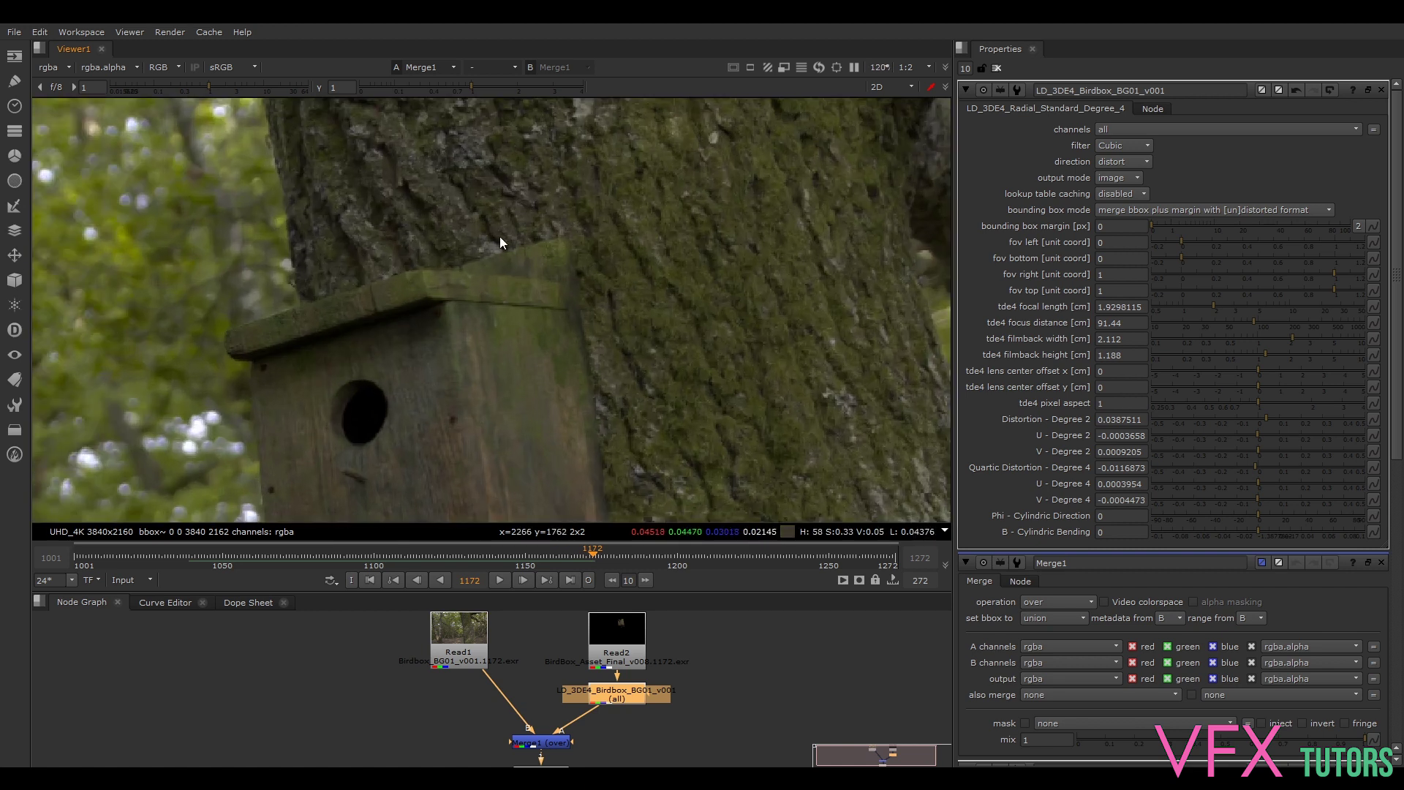
scroll(471, 292, up, 3)
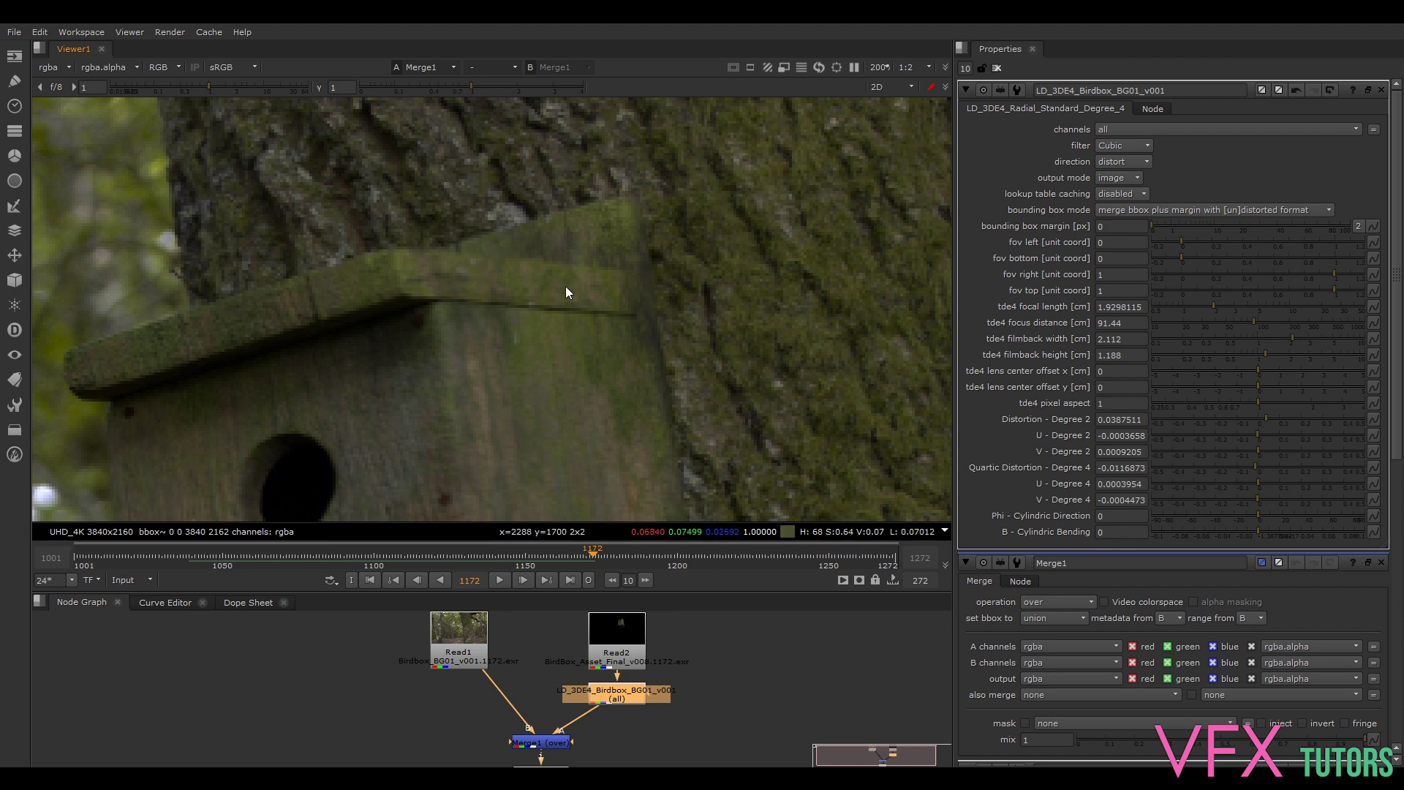
scroll(658, 319, up, 1)
scroll(549, 238, down, 2)
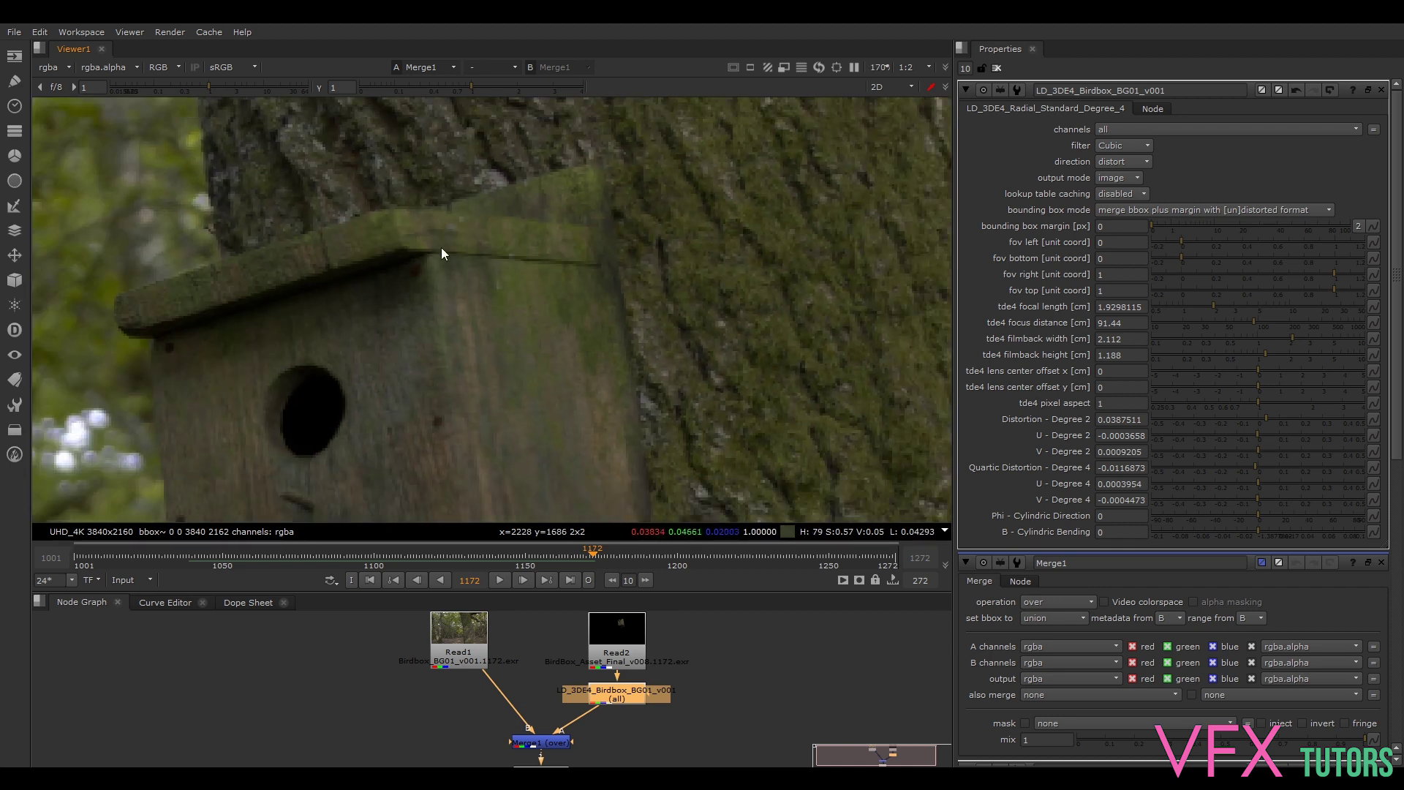
scroll(512, 281, down, 9)
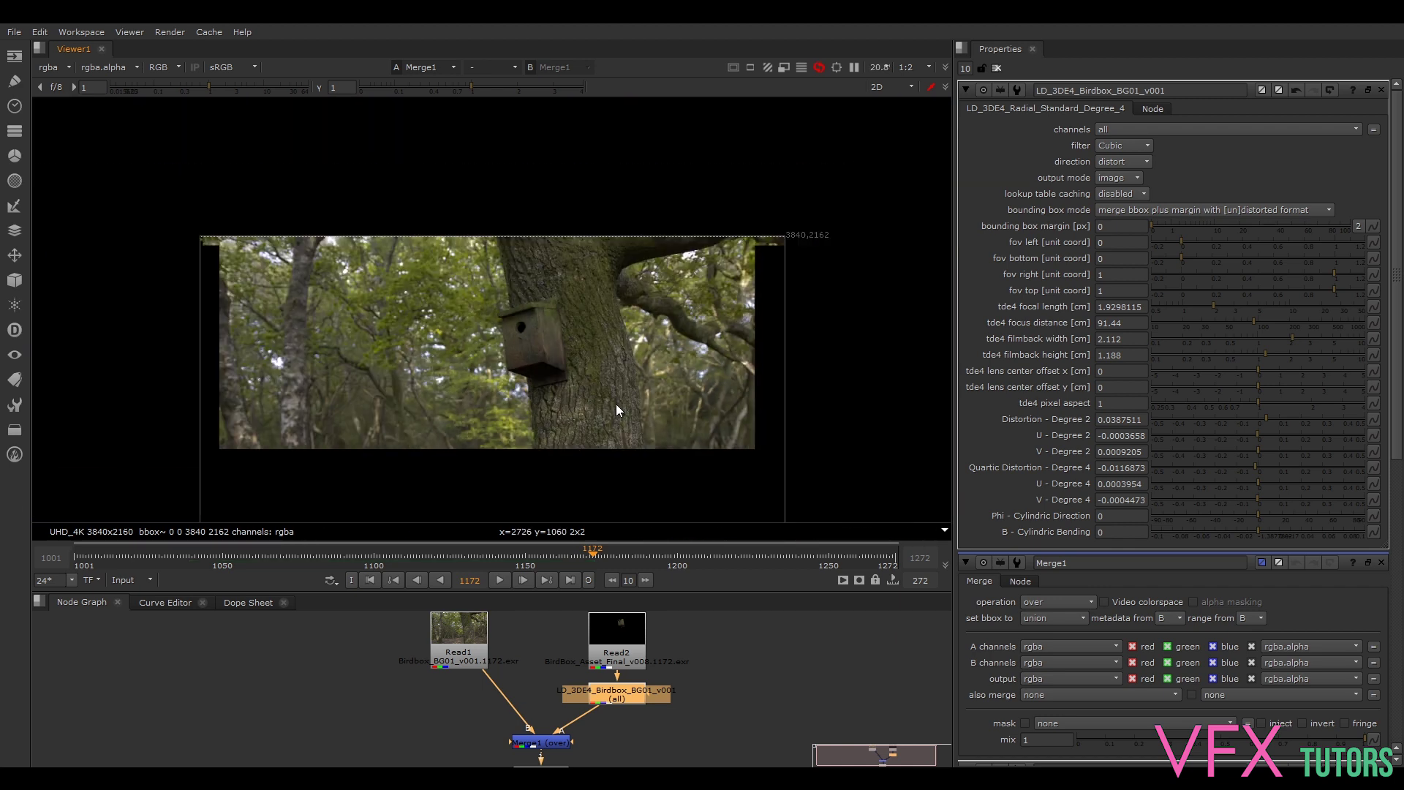
middle_drag(638, 380, 677, 324)
scroll(677, 323, up, 1)
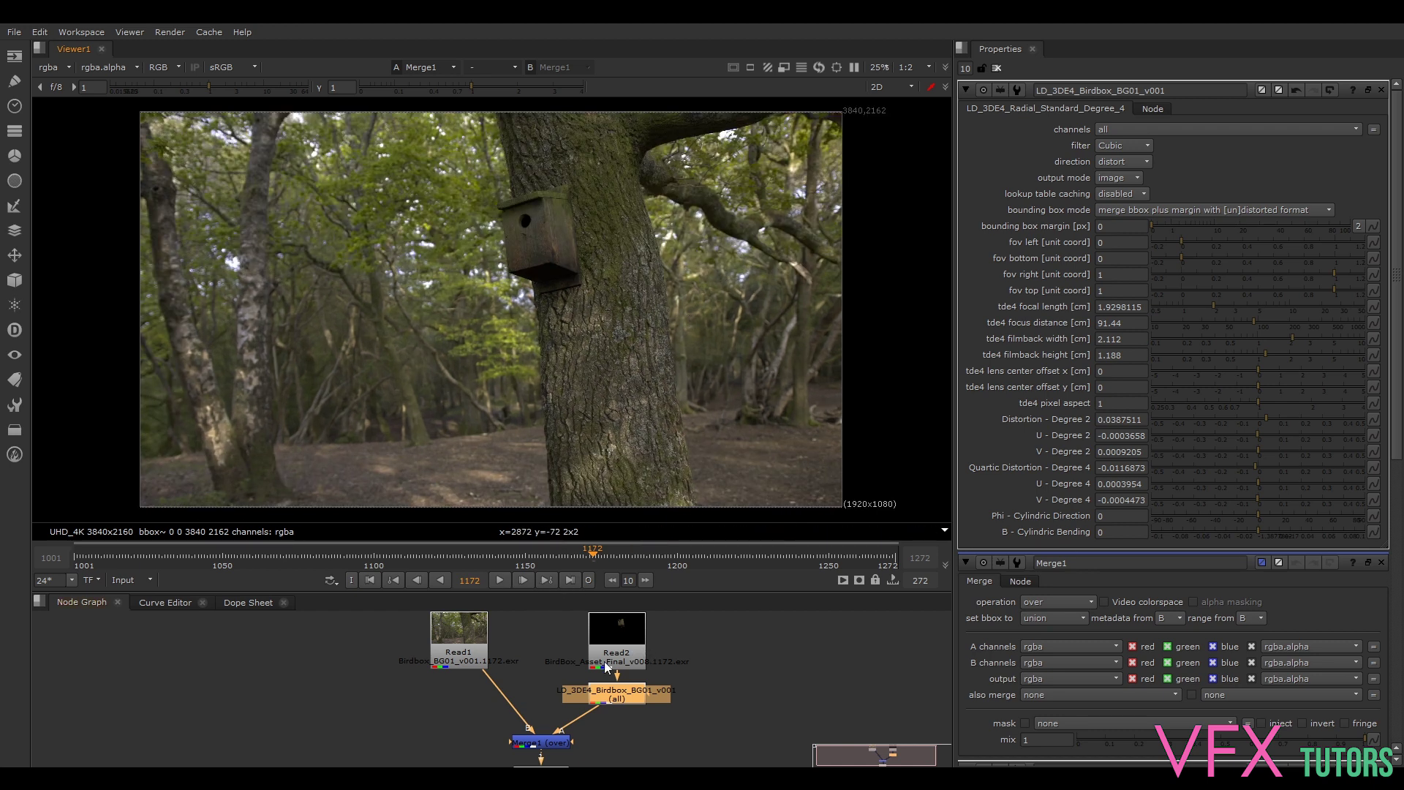
double_click(554, 743)
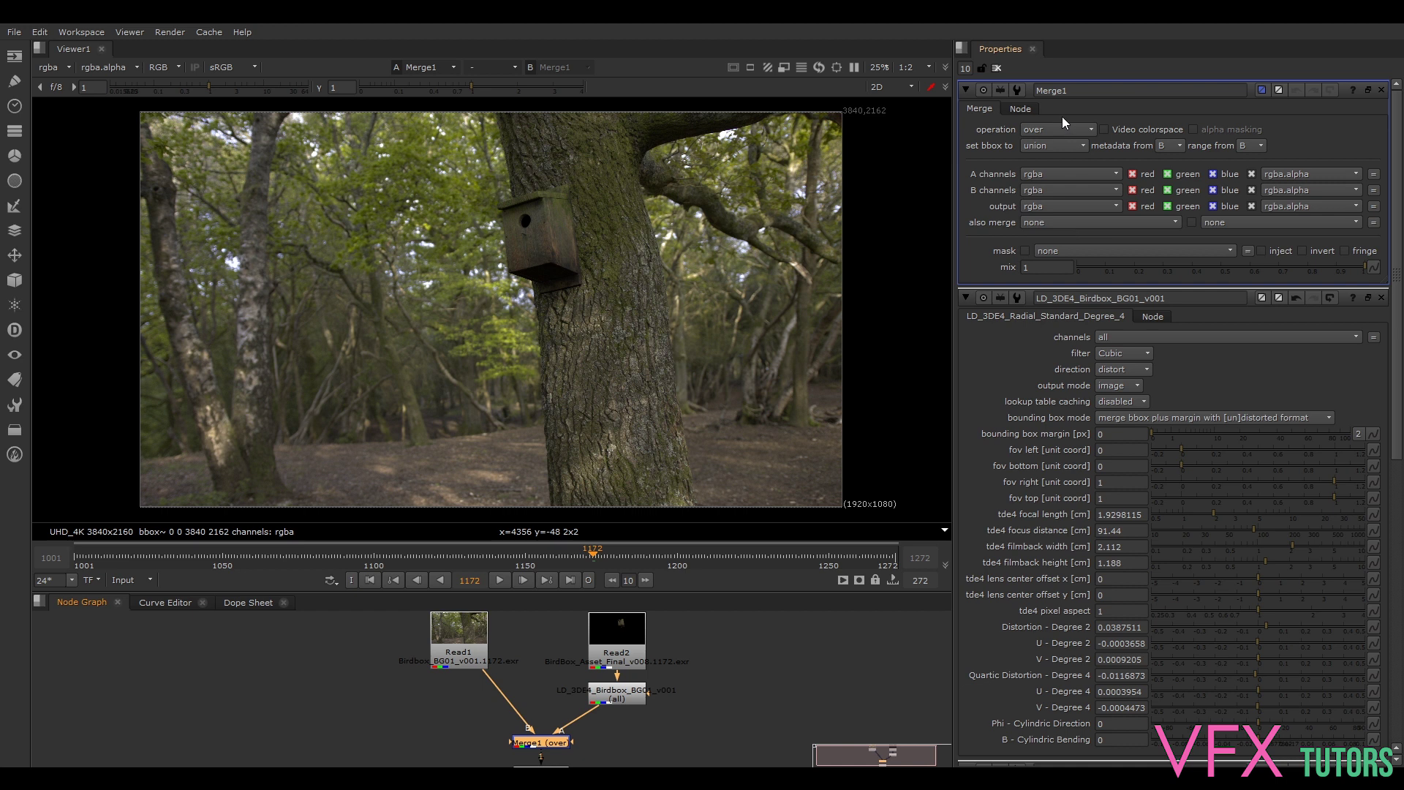
click(1047, 129)
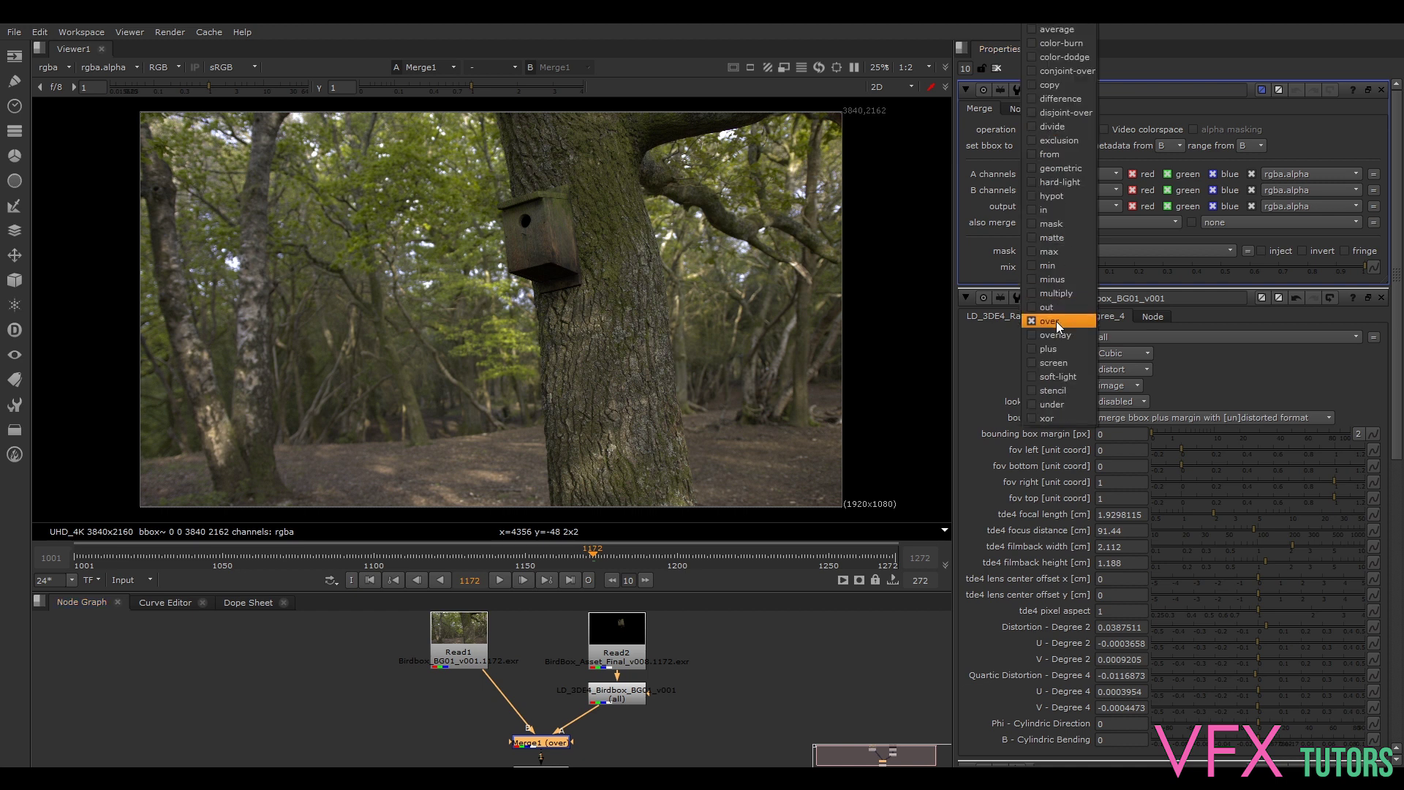
click(1056, 238)
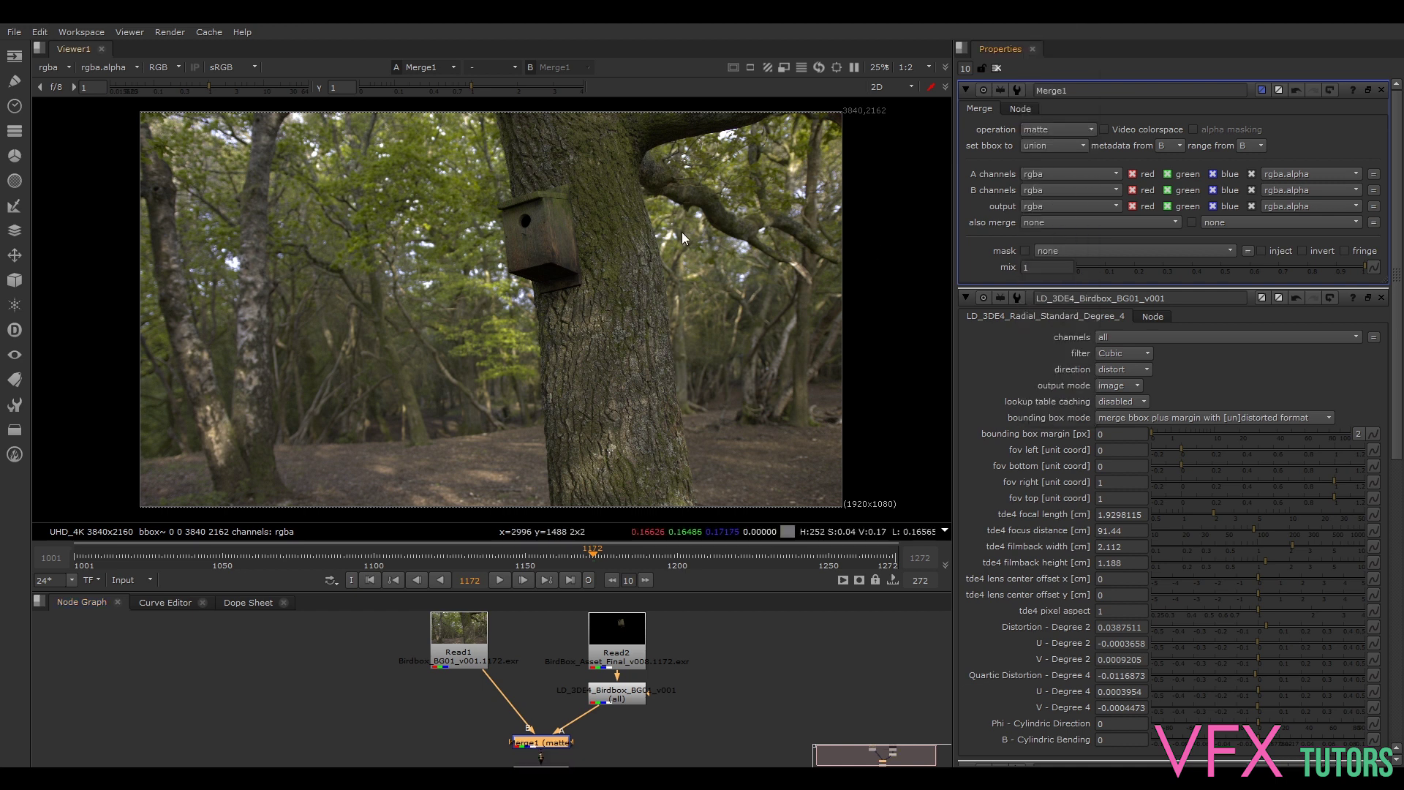
Step: Inspect the matted birdbox edges, then set Merge1's operation back to over
scroll(475, 212, up, 8)
scroll(535, 263, up, 3)
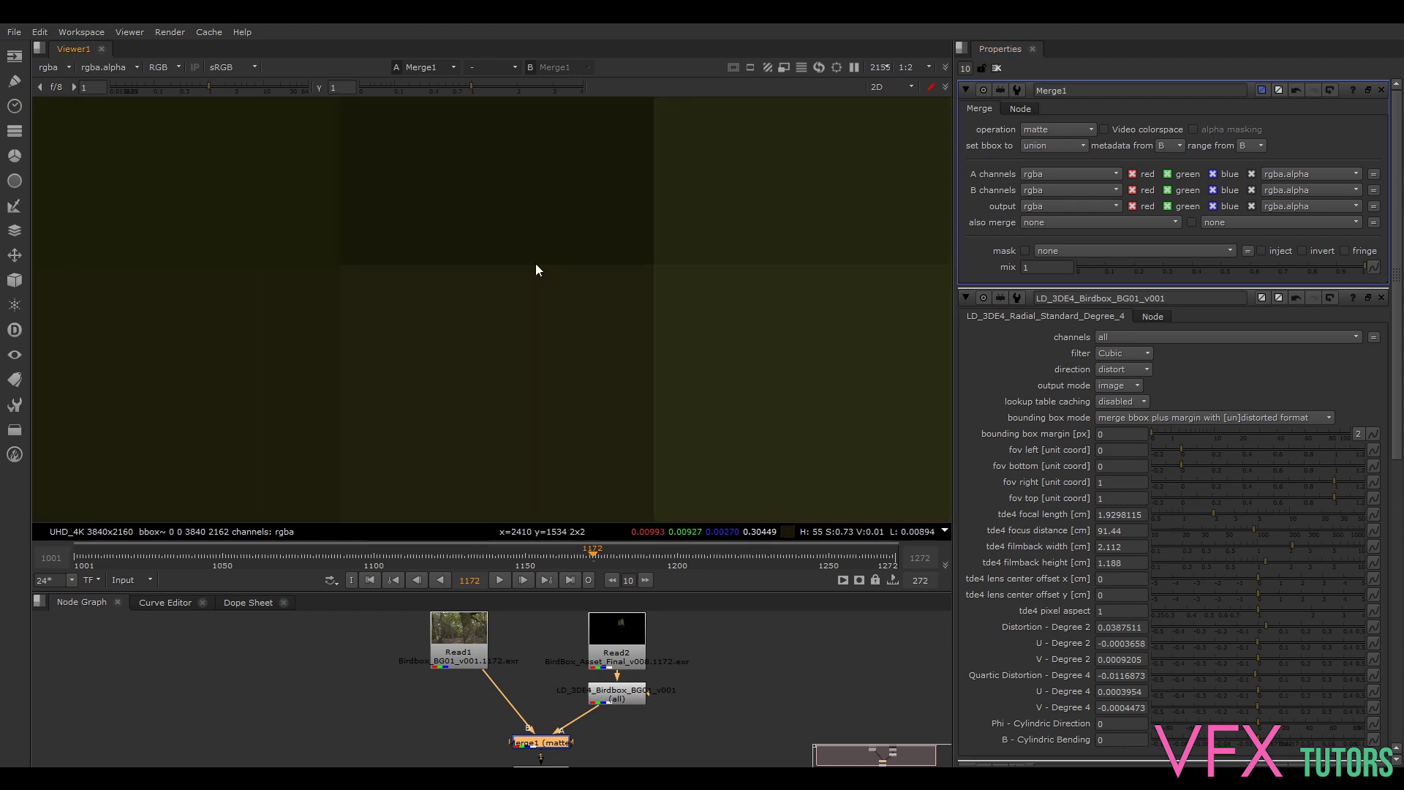
scroll(483, 278, down, 4)
scroll(476, 281, up, 6)
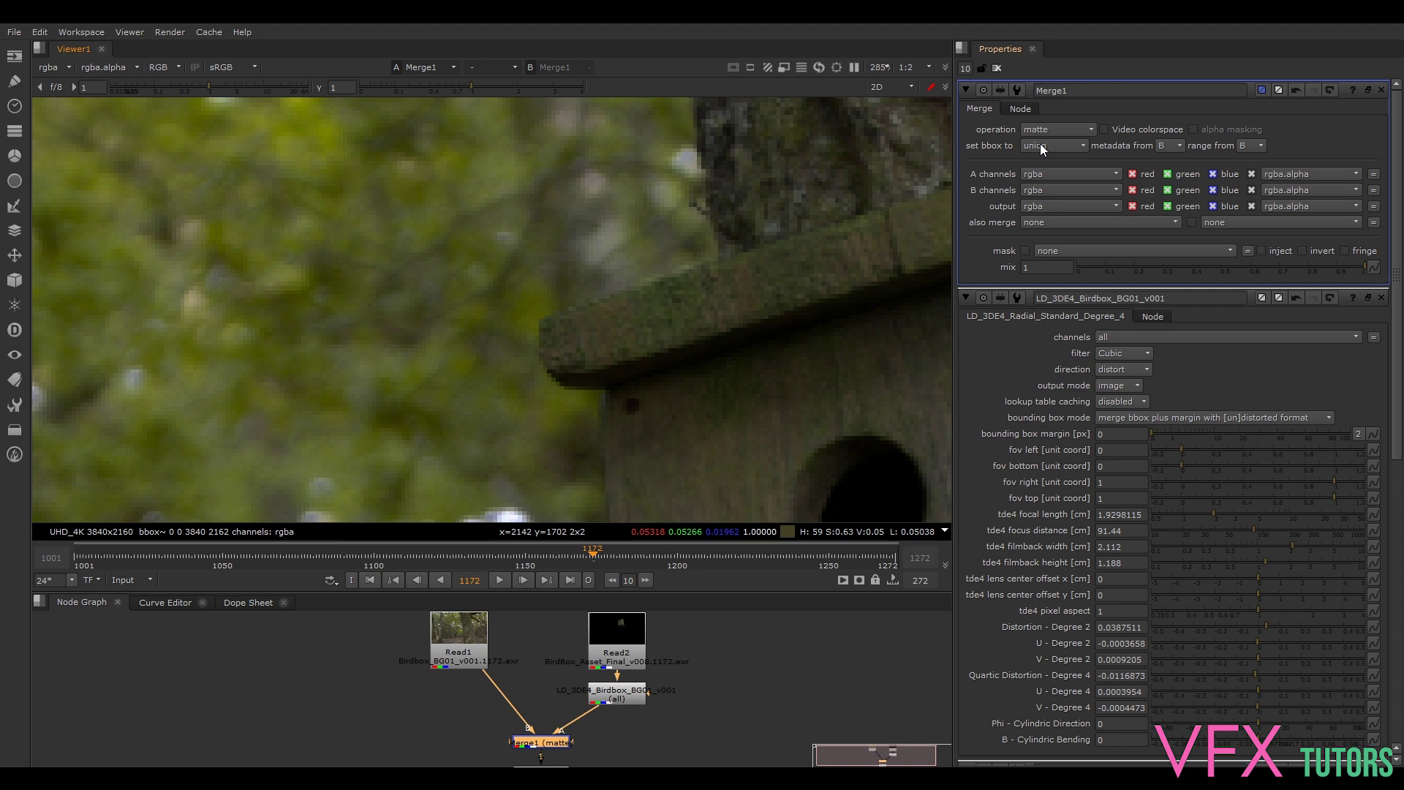
click(1039, 128)
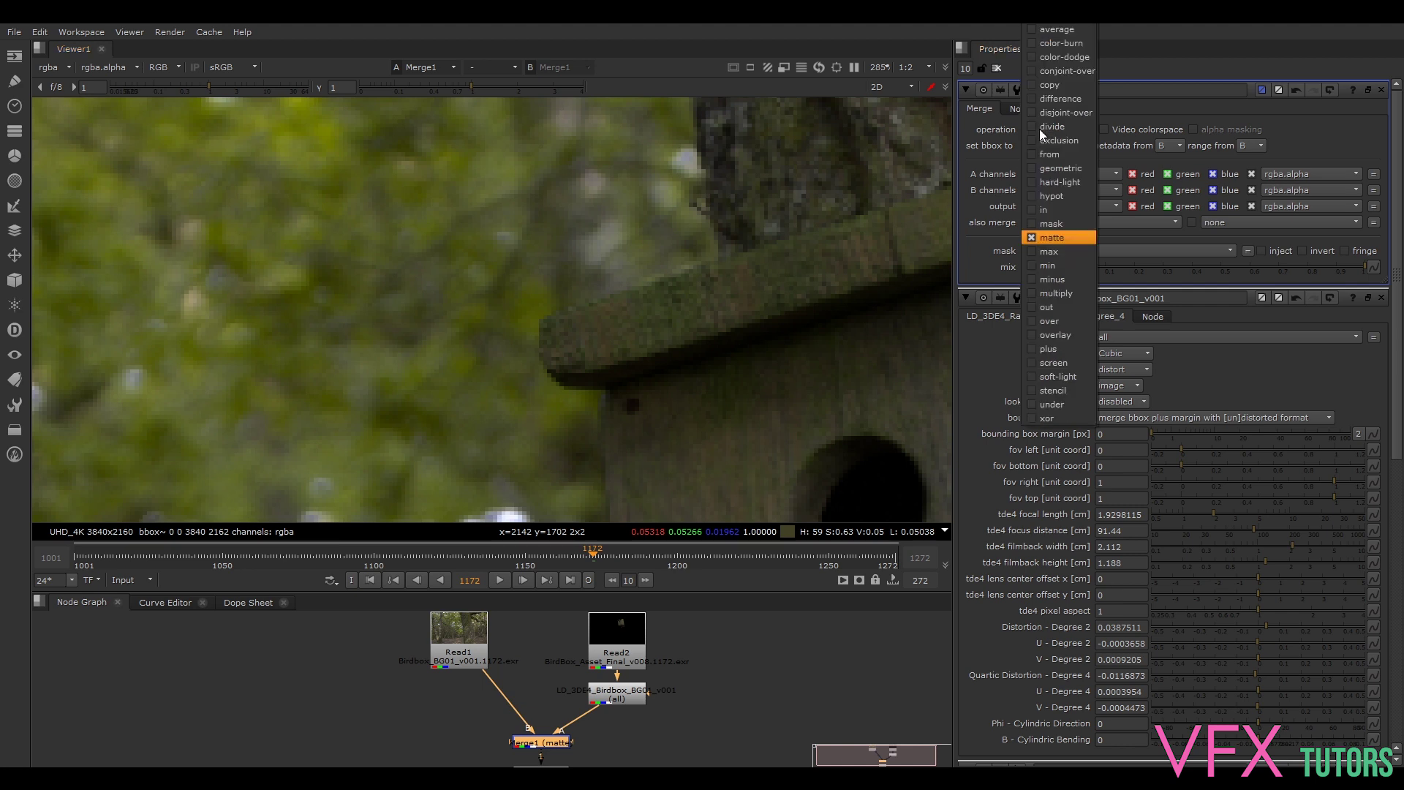
click(1051, 321)
scroll(594, 318, up, 4)
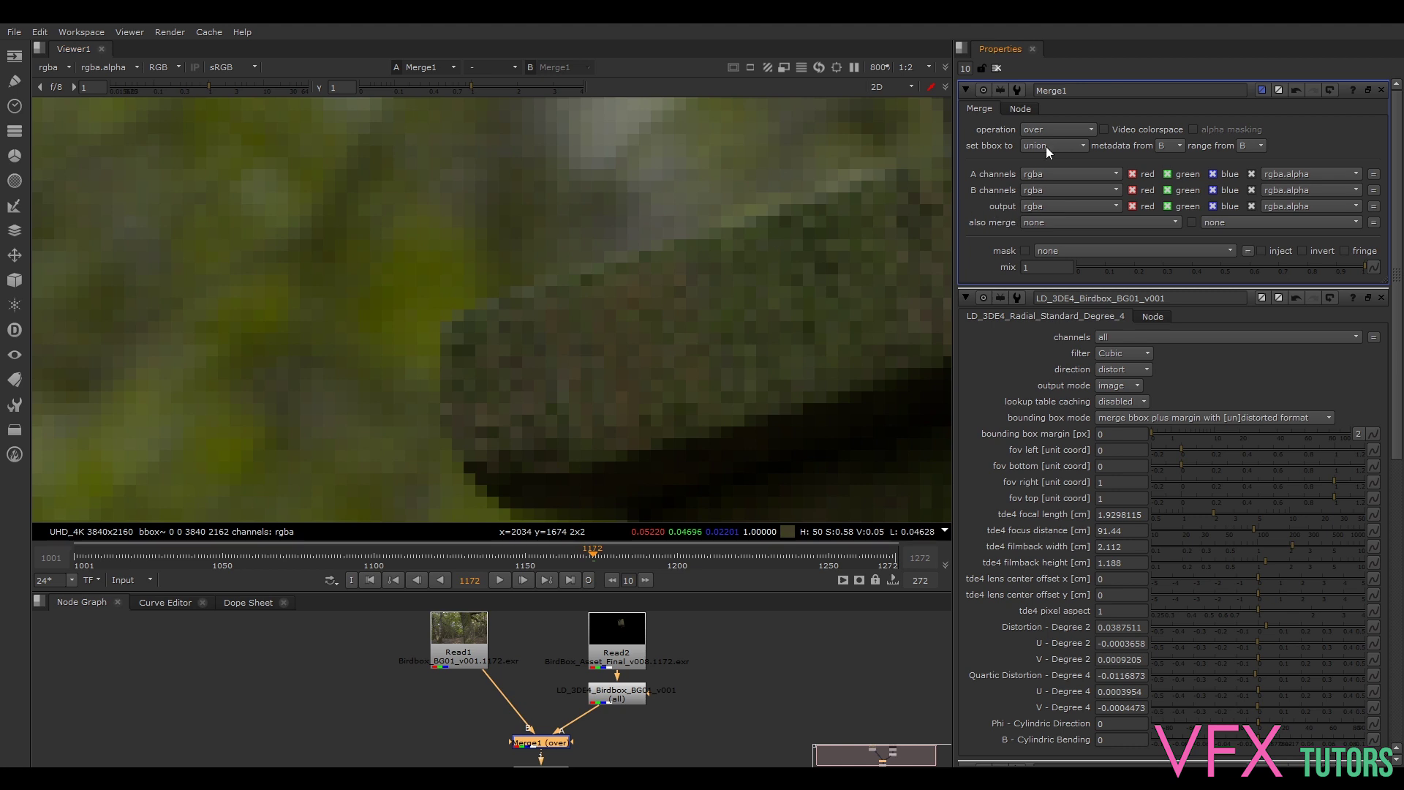
scroll(759, 292, down, 12)
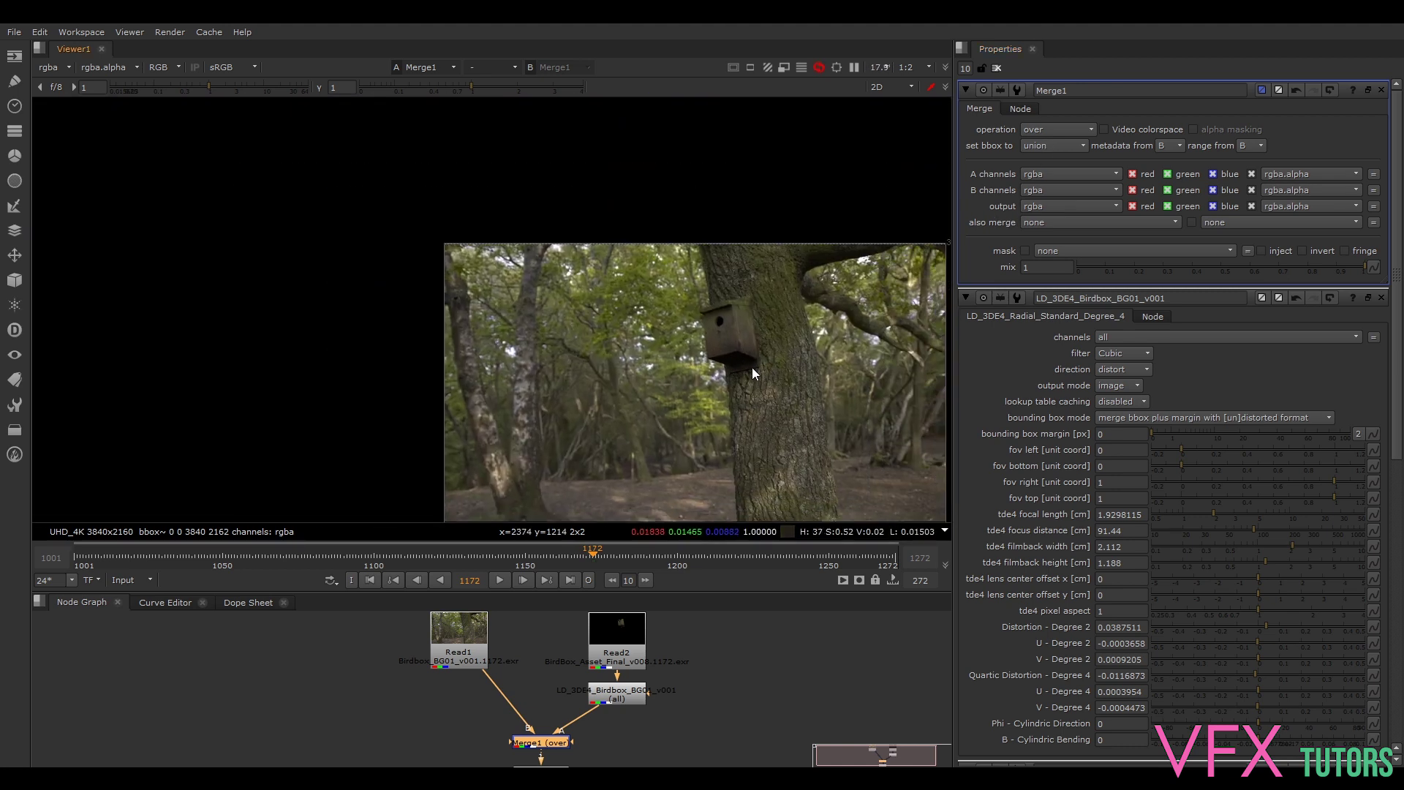
middle_drag(813, 400, 689, 333)
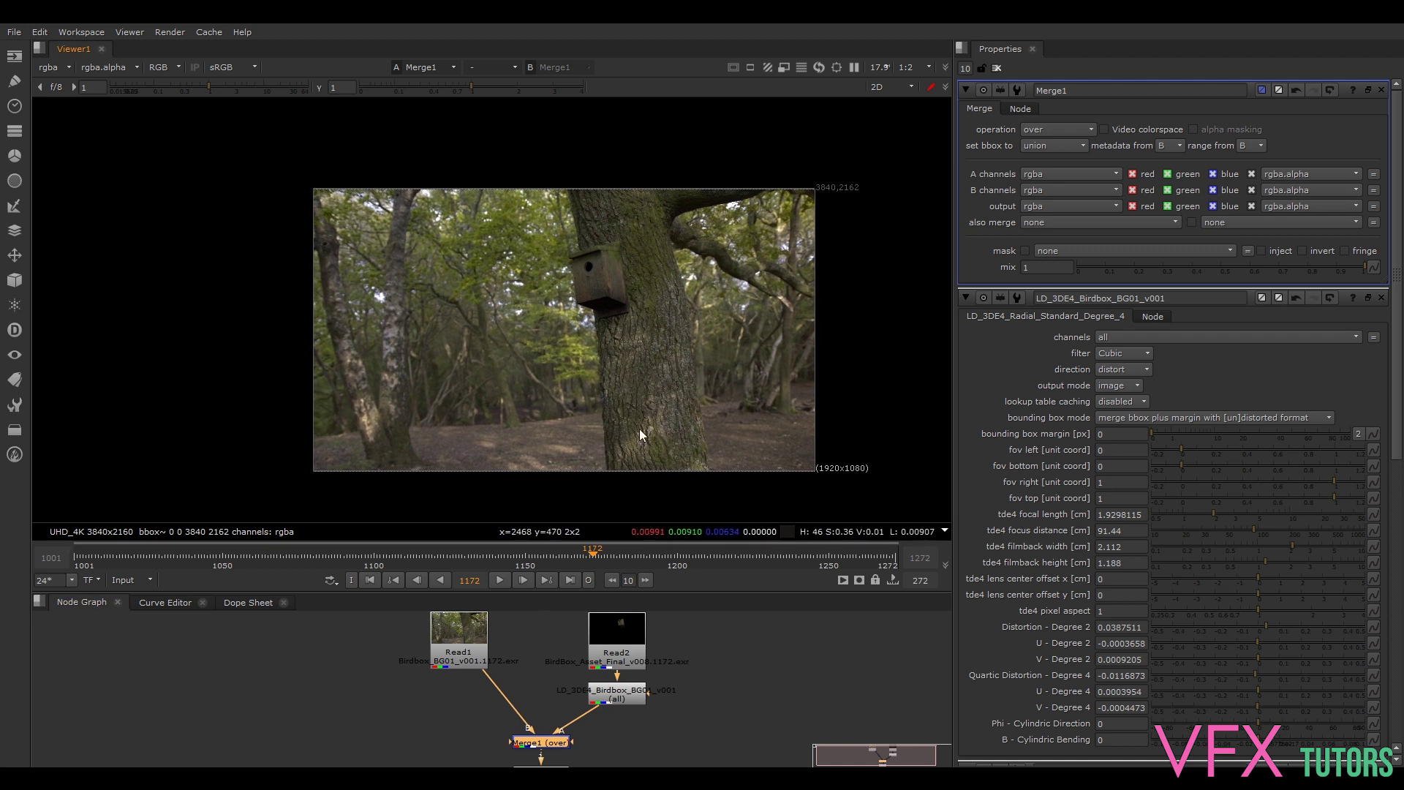
Step: Tidy the node graph by nudging the Viewer1 and Read1 nodes into place
scroll(726, 707, up, 1)
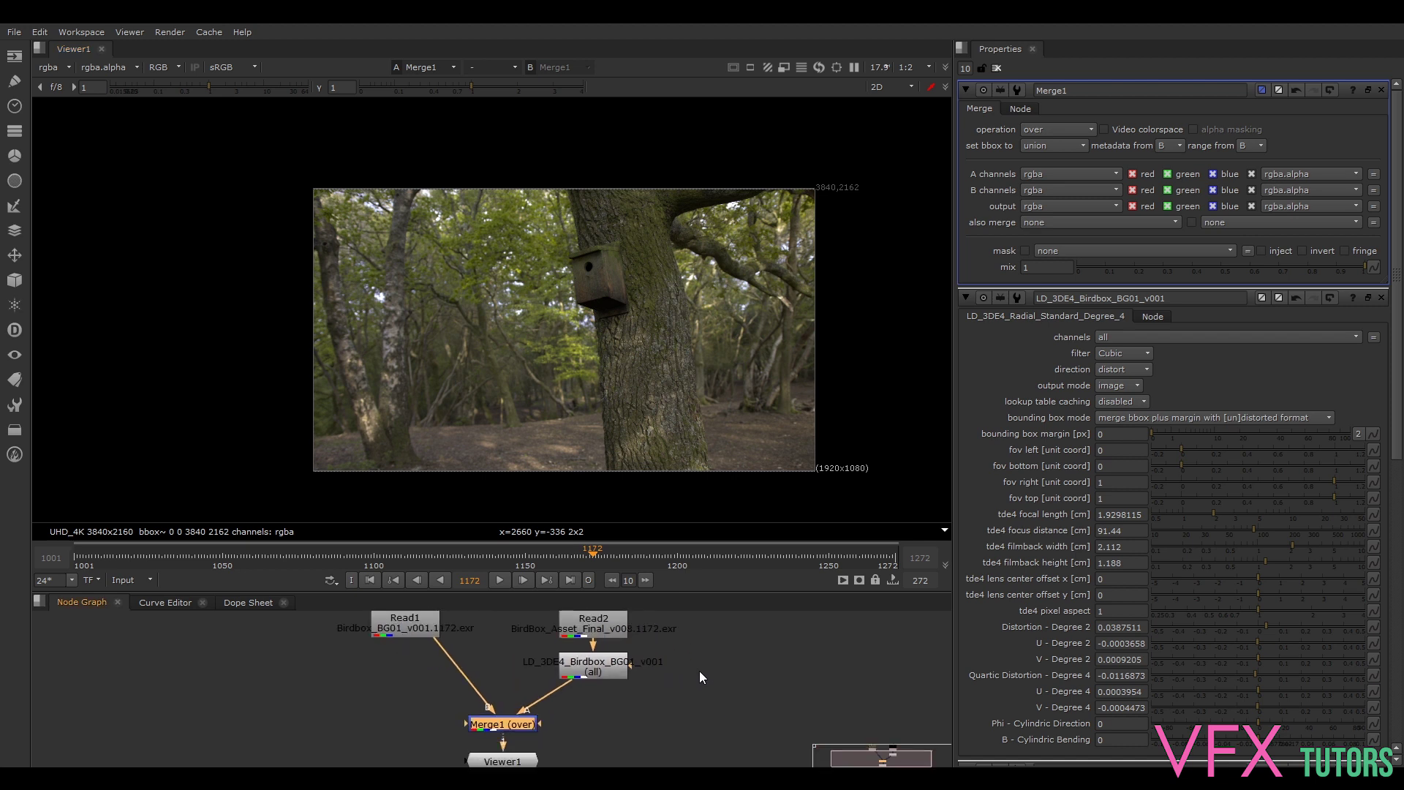
scroll(798, 712, down, 2)
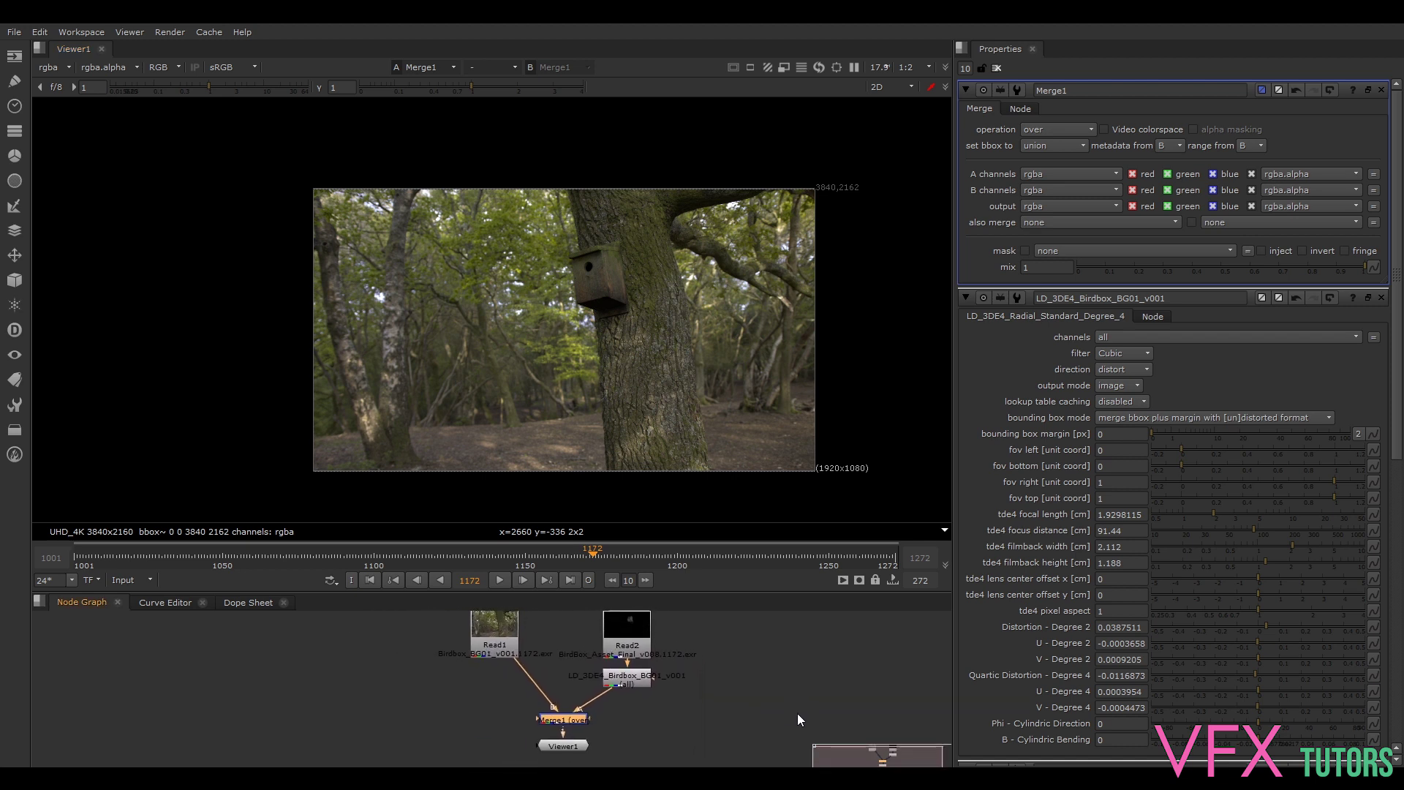
drag(549, 753, 550, 763)
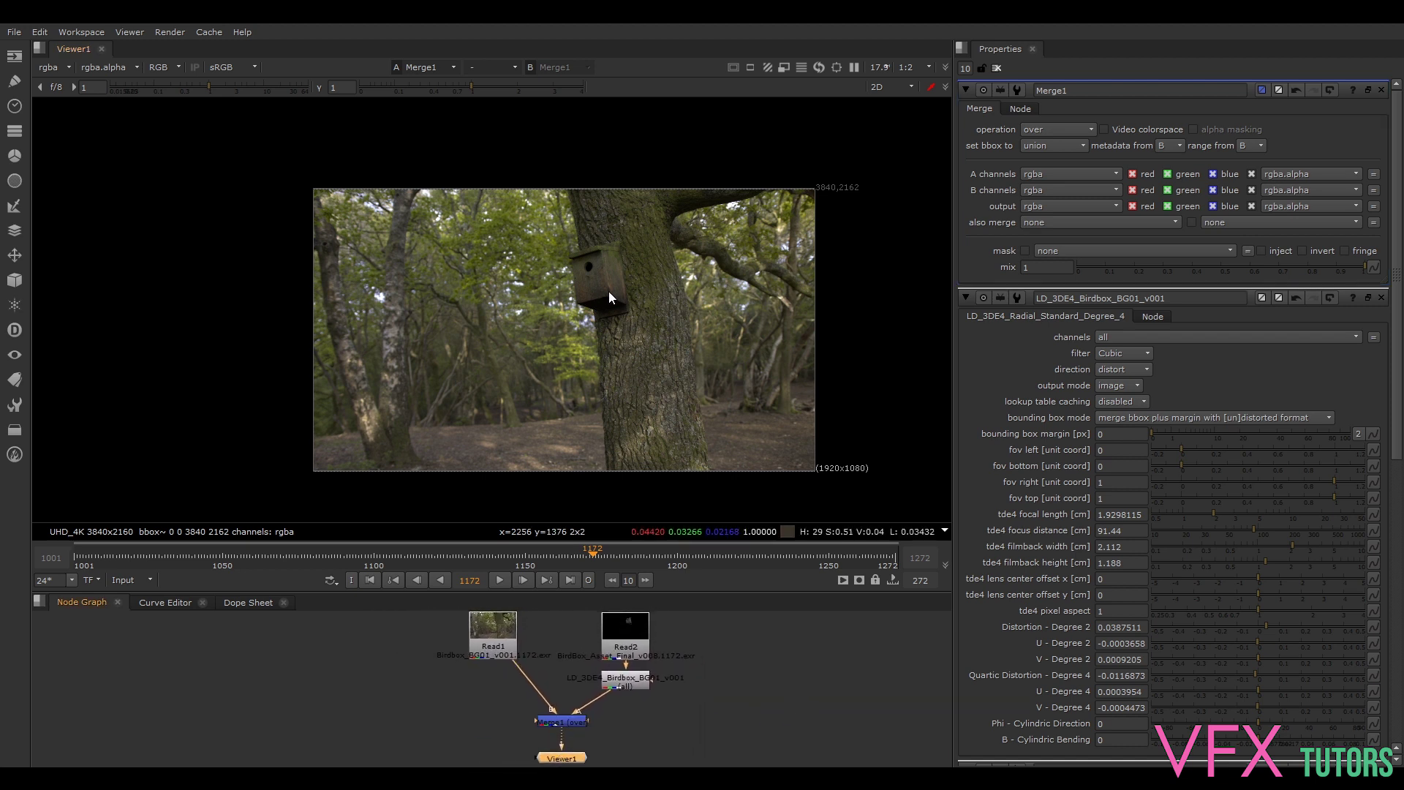
scroll(787, 666, down, 3)
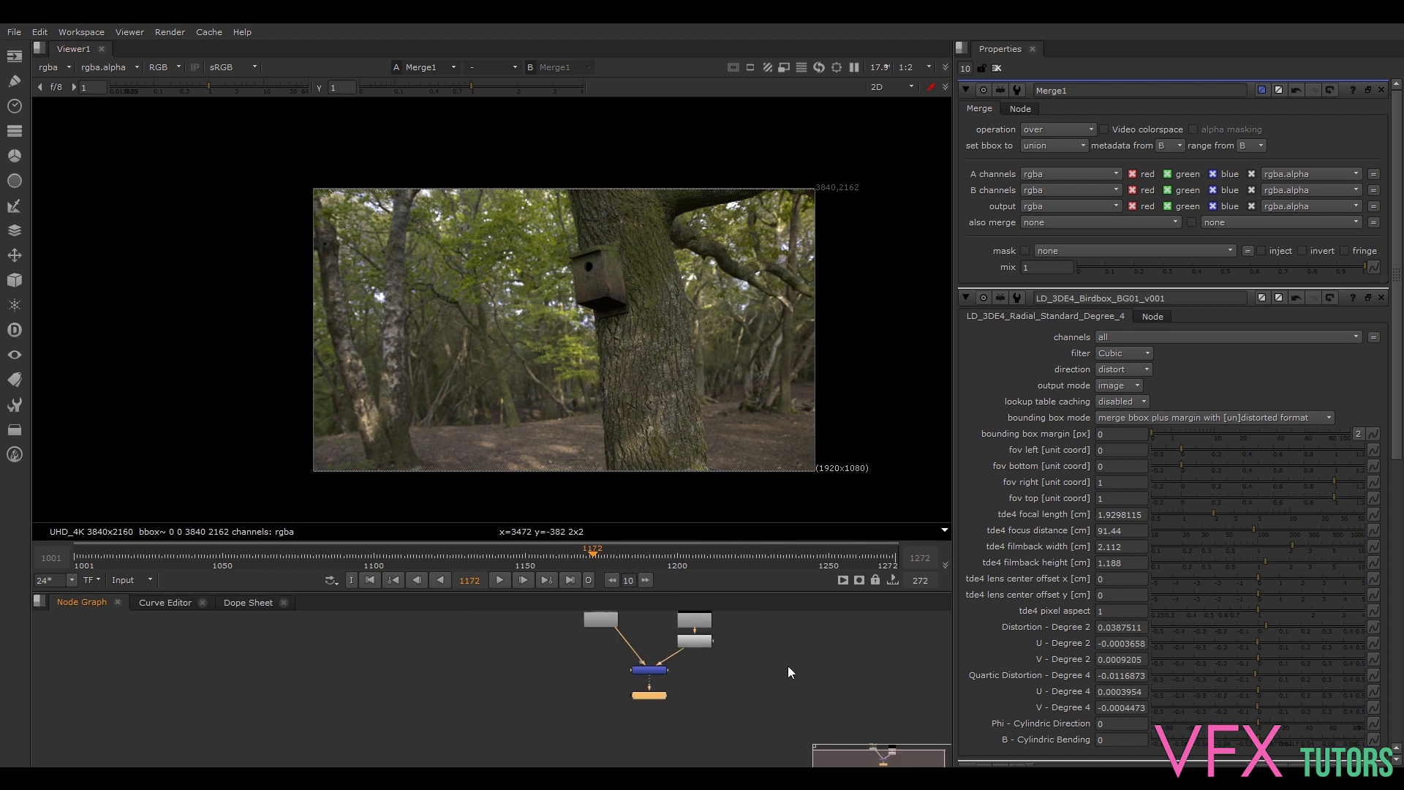
middle_drag(746, 679, 728, 684)
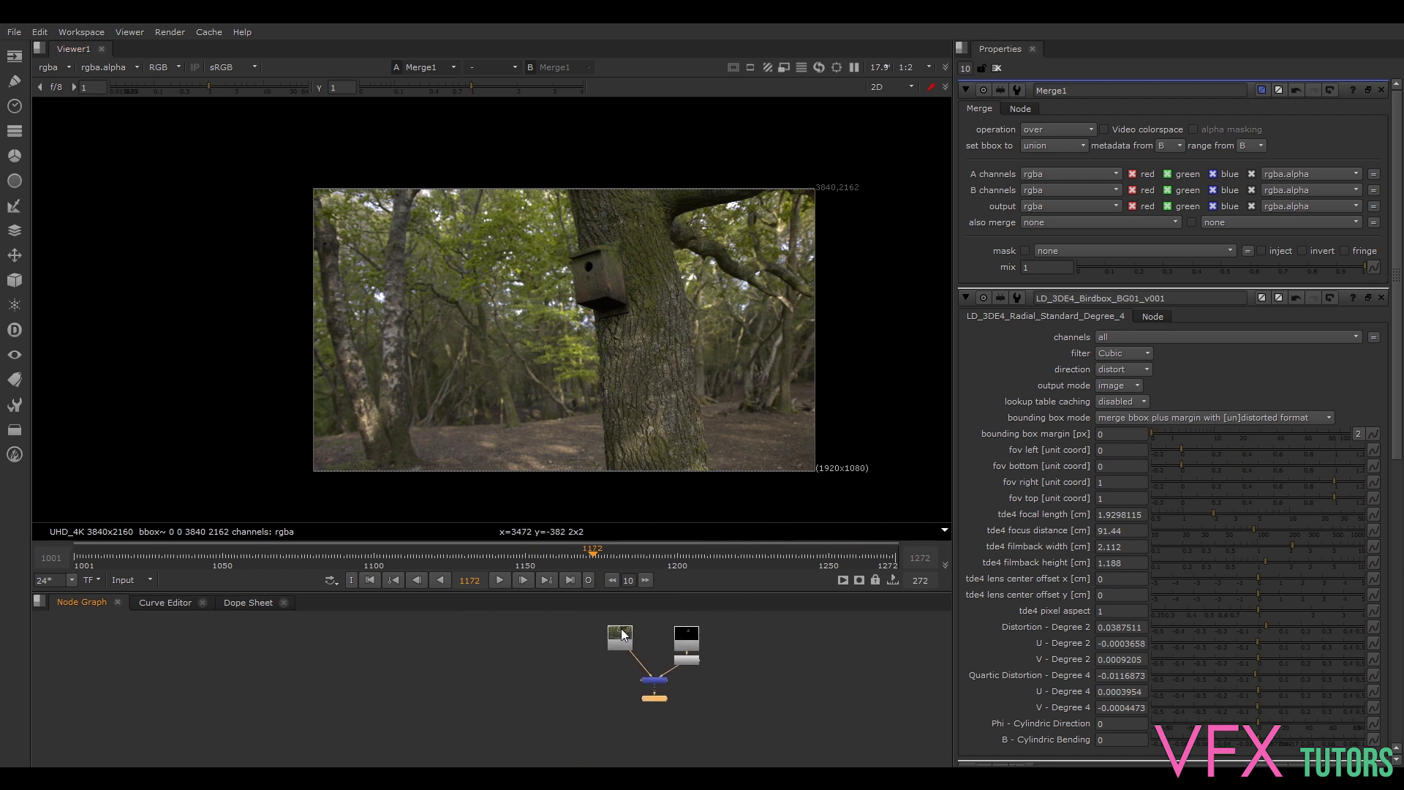
drag(622, 630, 626, 634)
scroll(683, 358, up, 3)
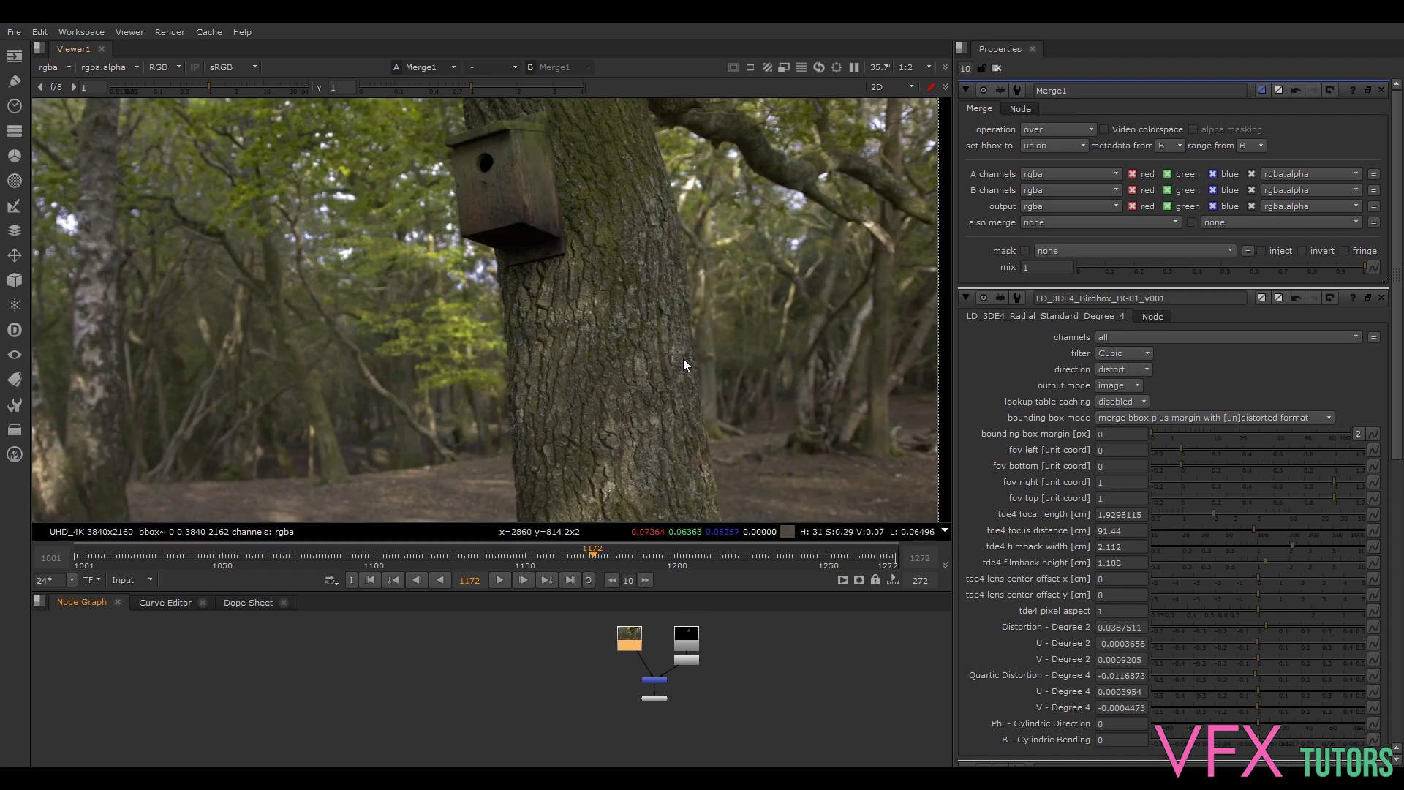
click(681, 646)
scroll(681, 646, up, 2)
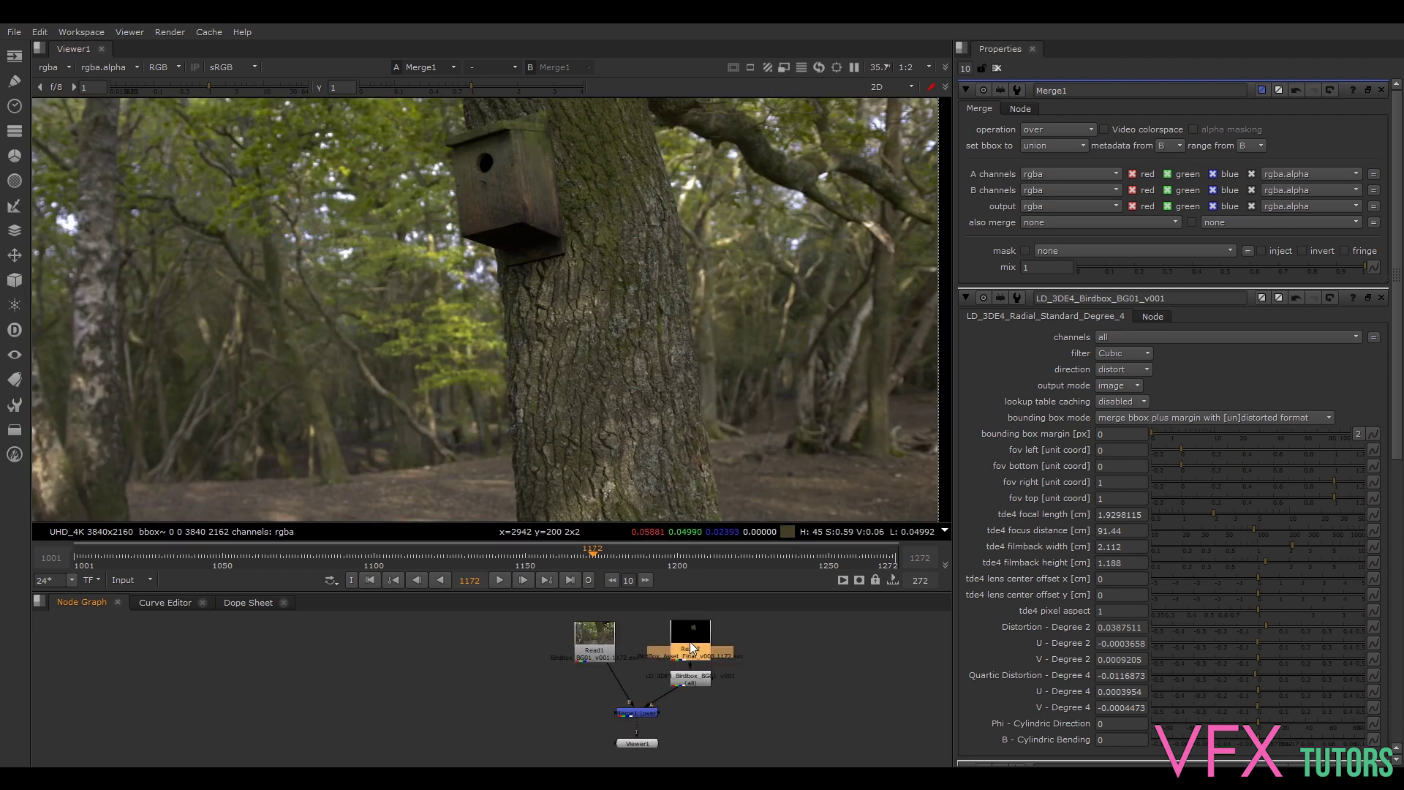
click(690, 678)
scroll(616, 414, down, 5)
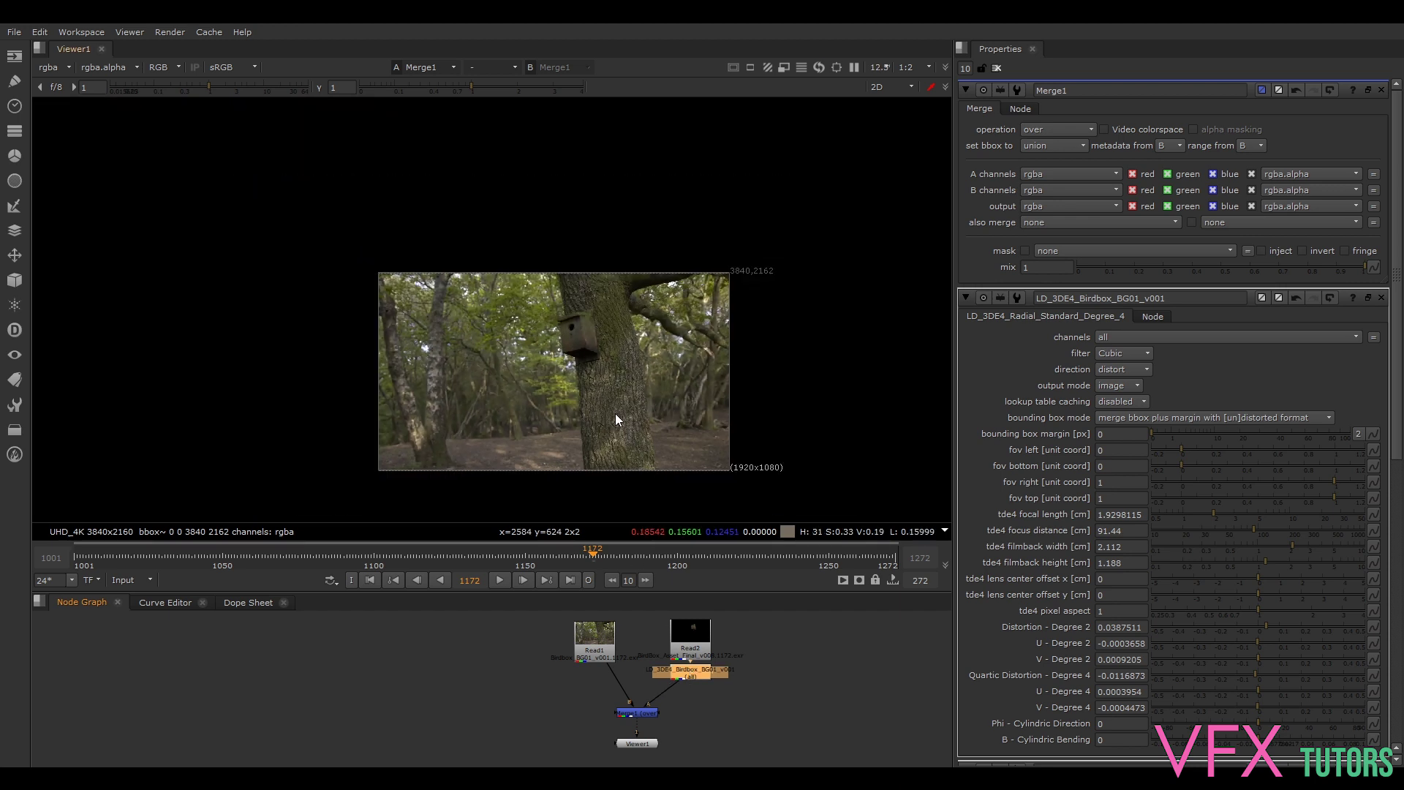
scroll(631, 430, up, 2)
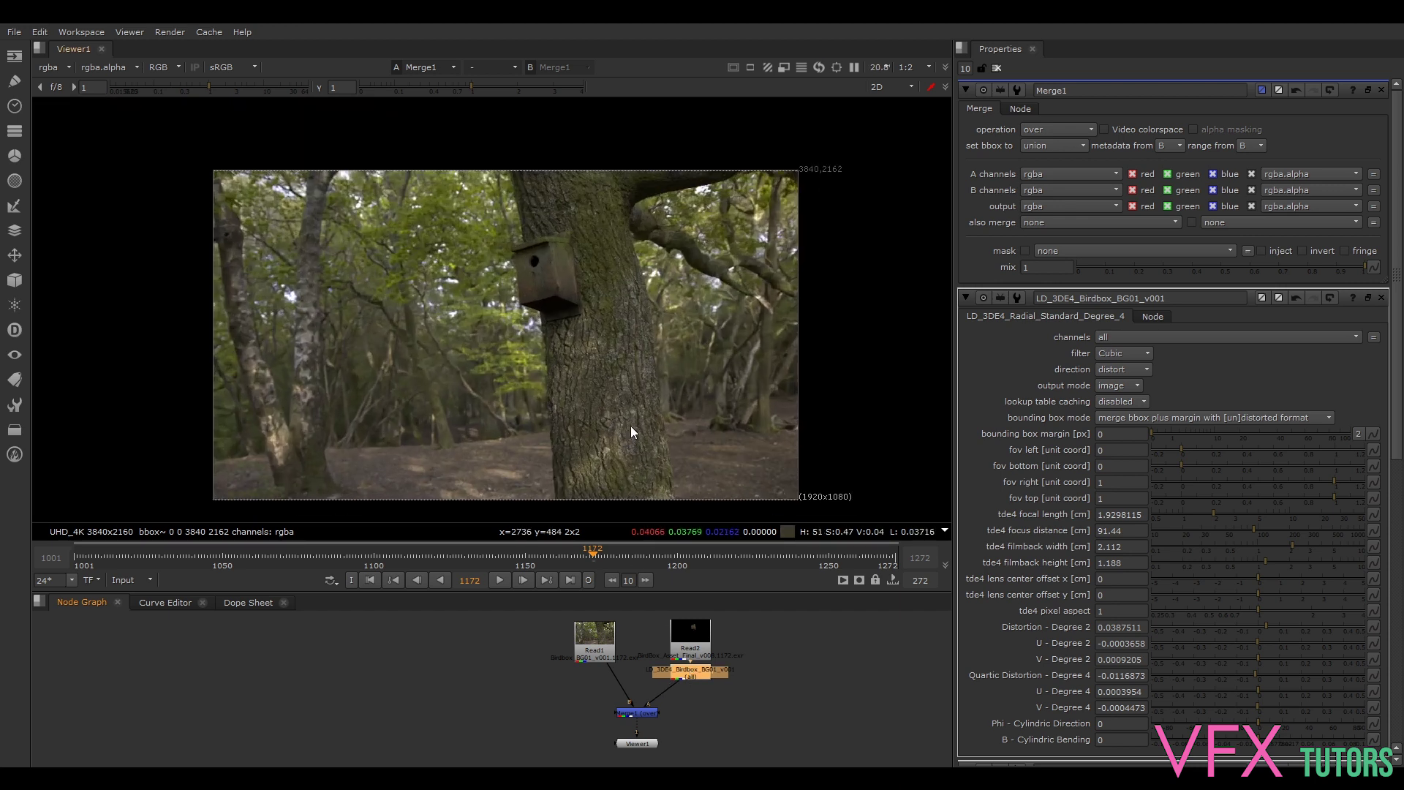
Step: Play the comp from frame 1172 and stop at frame 1259, then lower Viewer1
click(500, 580)
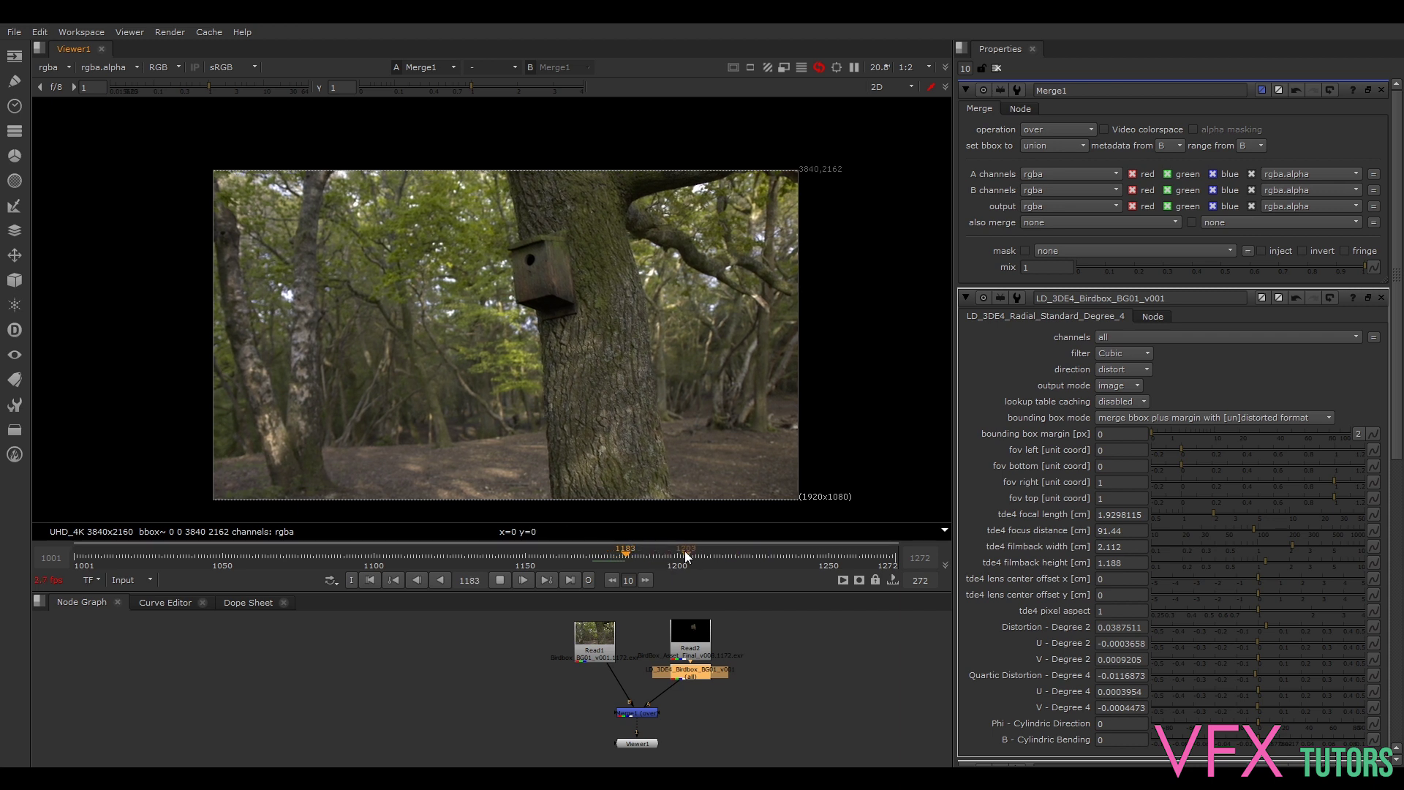
click(738, 556)
click(826, 556)
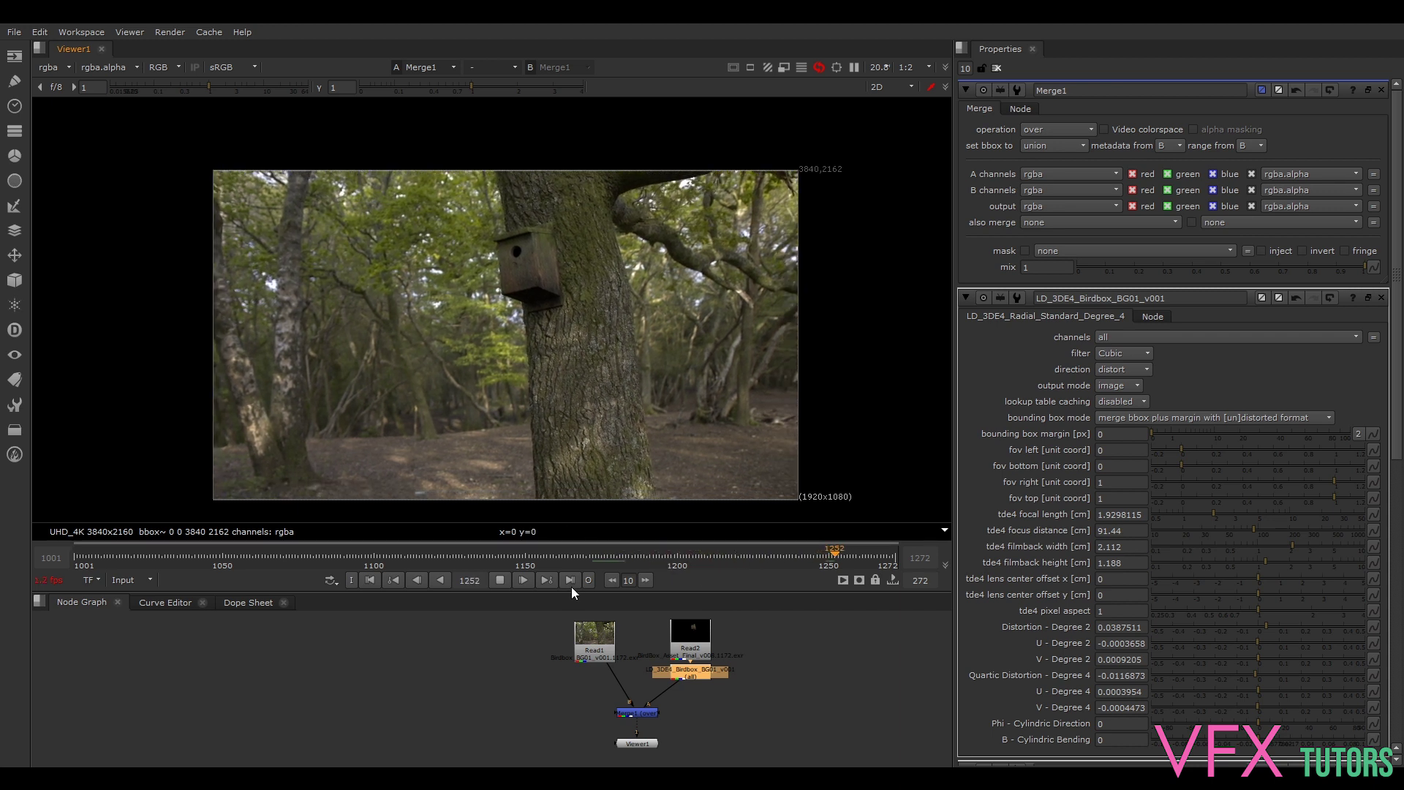
click(499, 580)
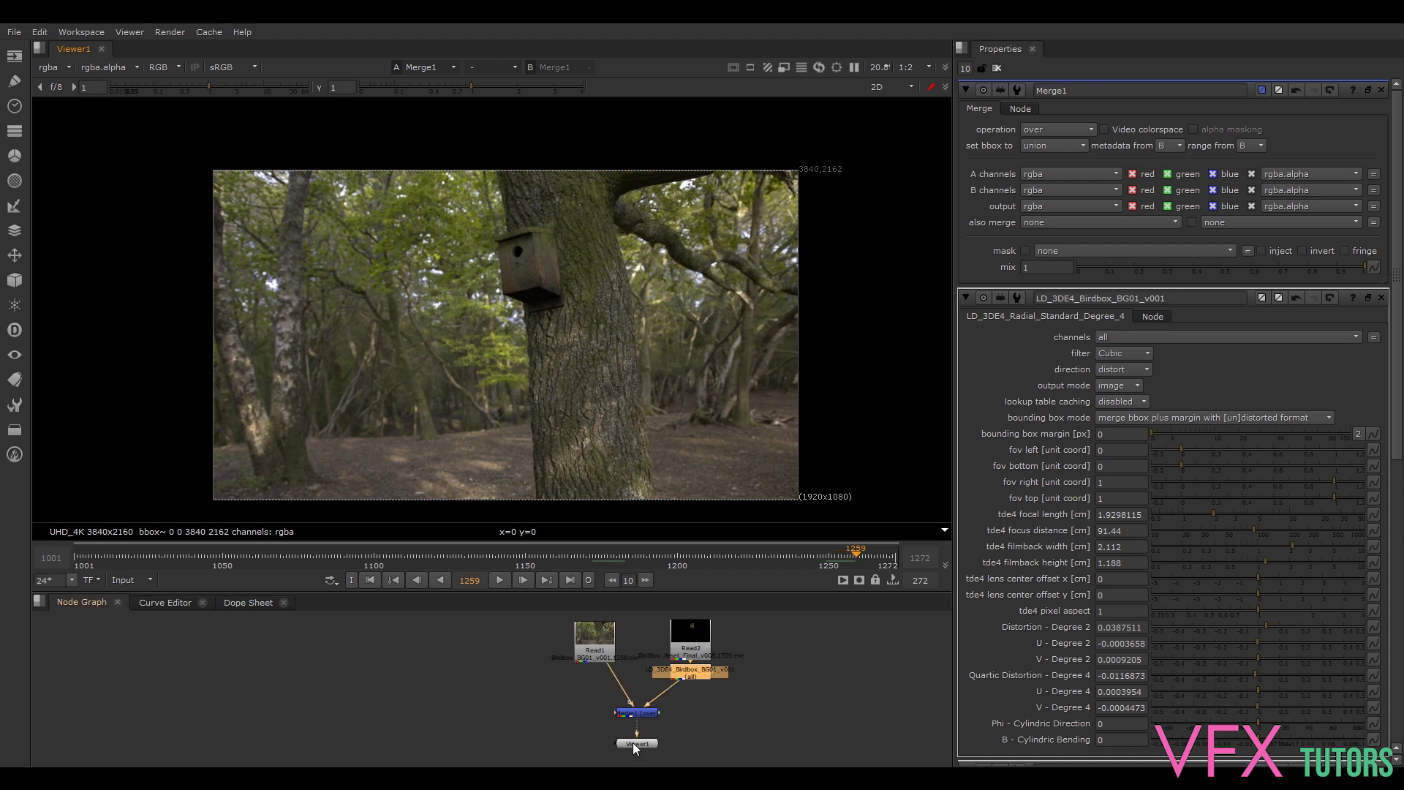
drag(635, 746, 635, 759)
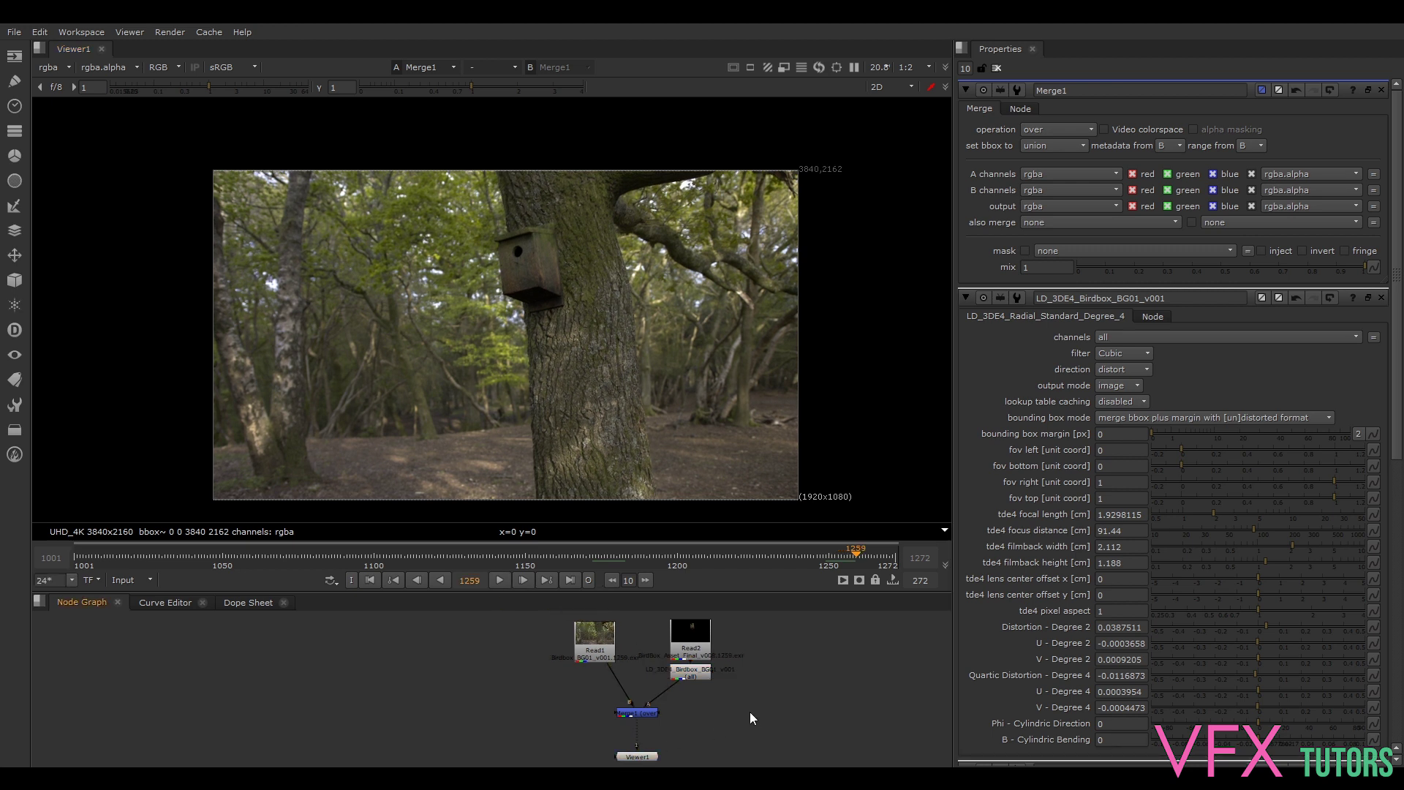
Step: Add a Write1 node between Merge1 and Viewer1
key(Tab)
text(r)
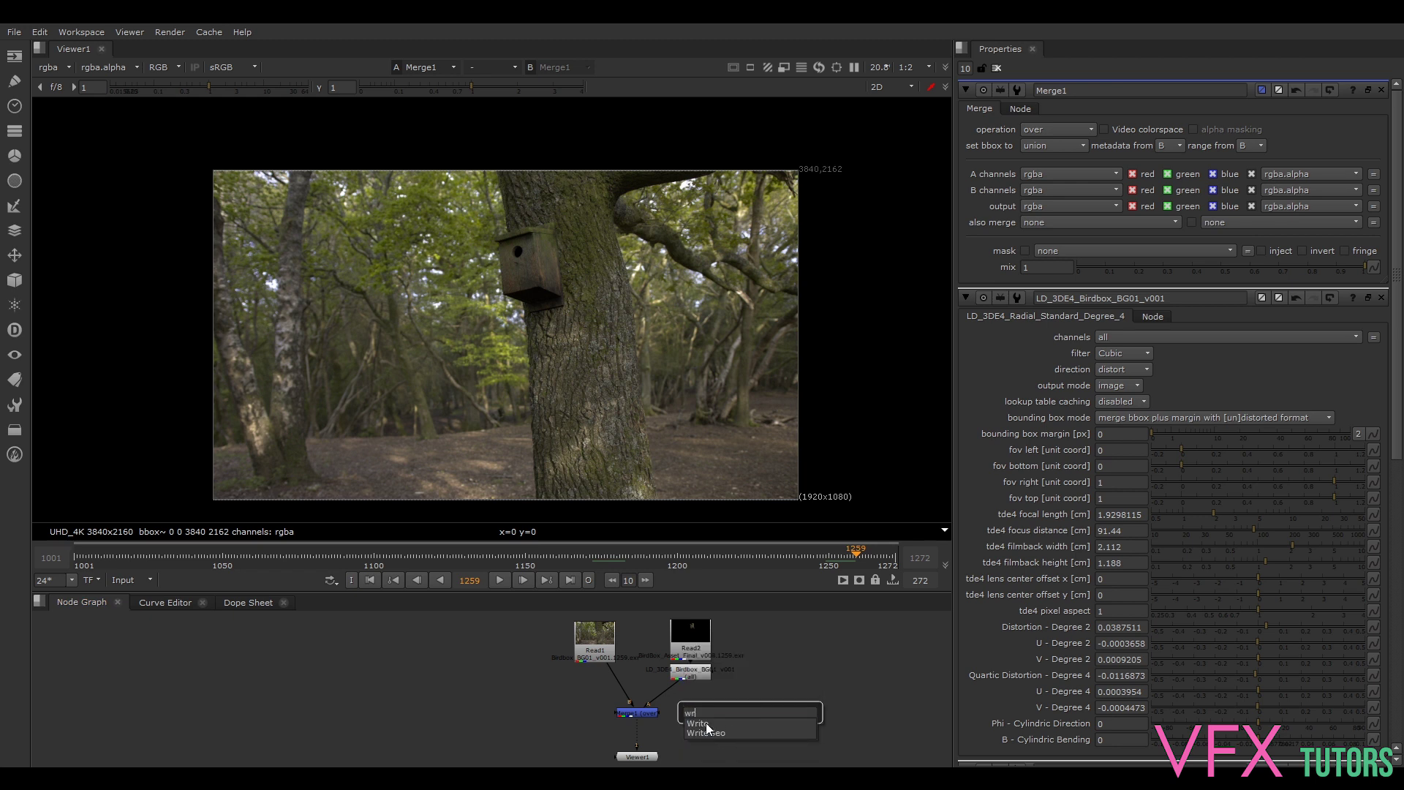
key(Return)
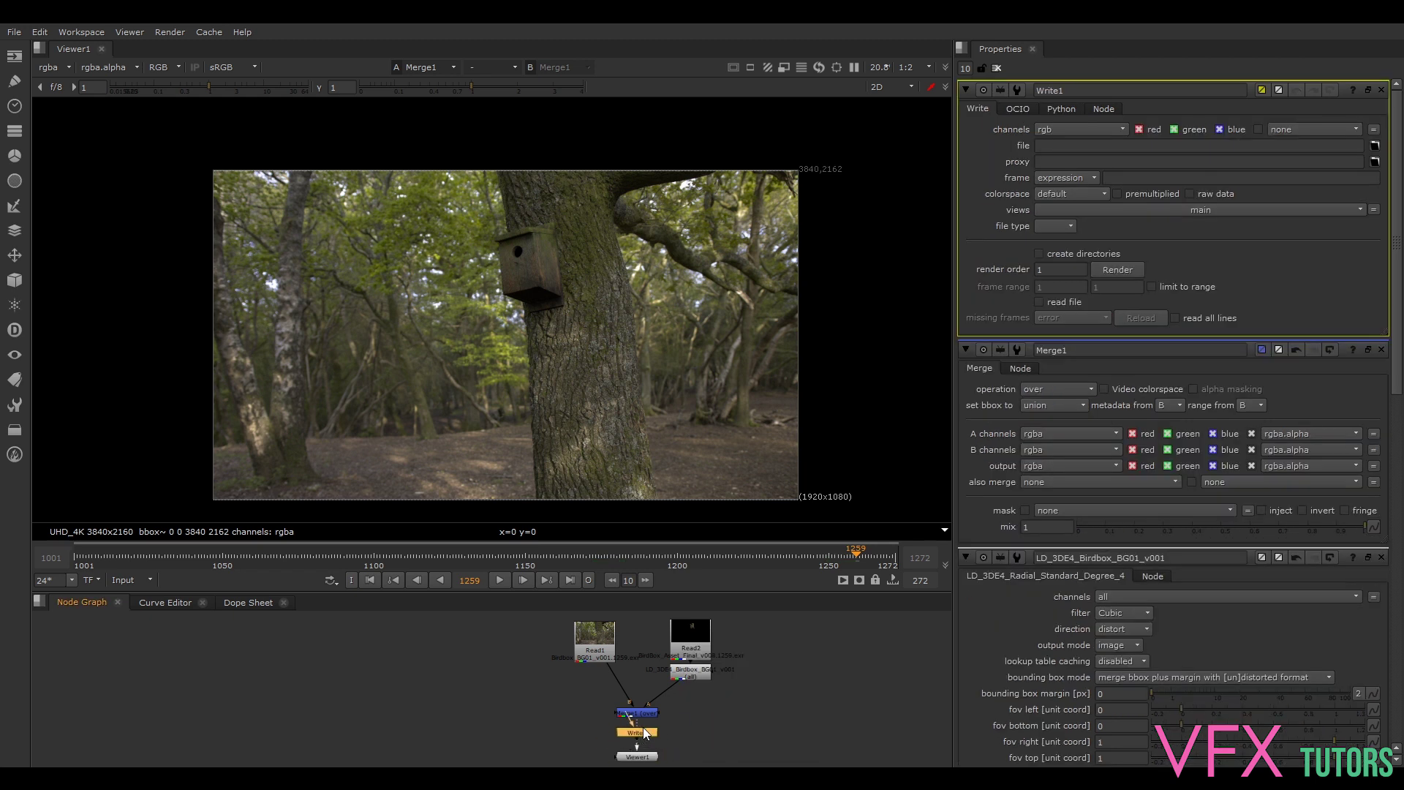
click(640, 737)
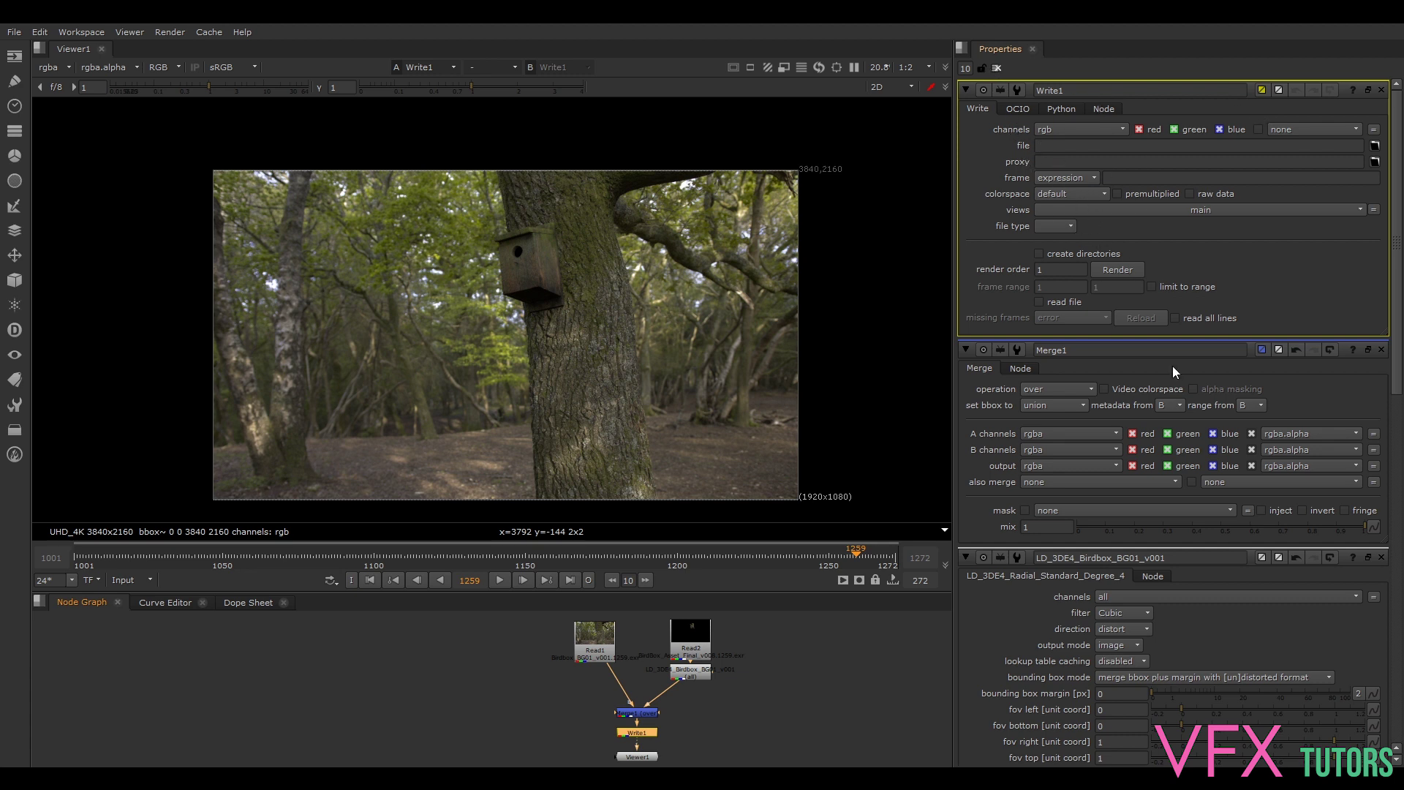
Step: Clear the Properties bin and reopen only the Write1 and Merge1 panels, Write1 on top
click(647, 716)
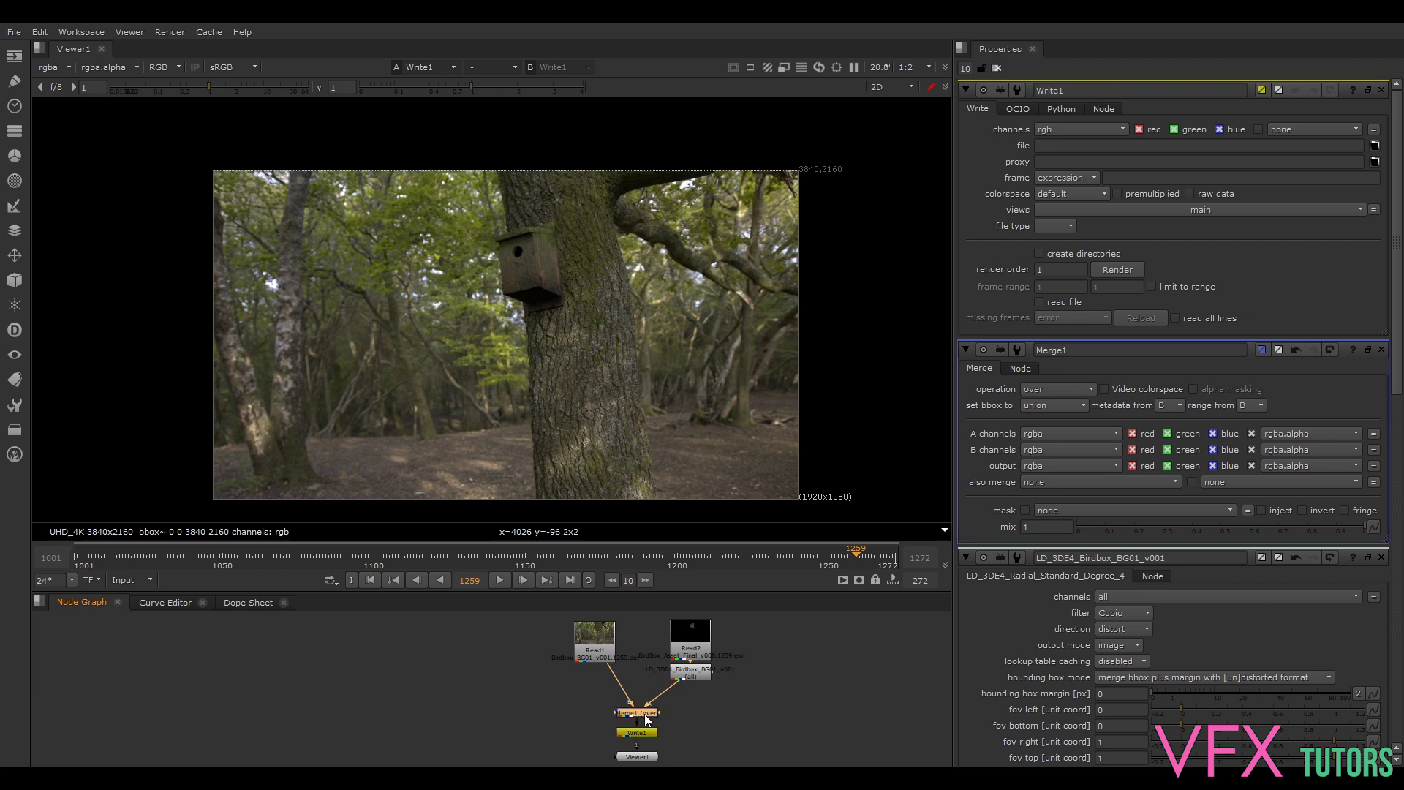
click(642, 733)
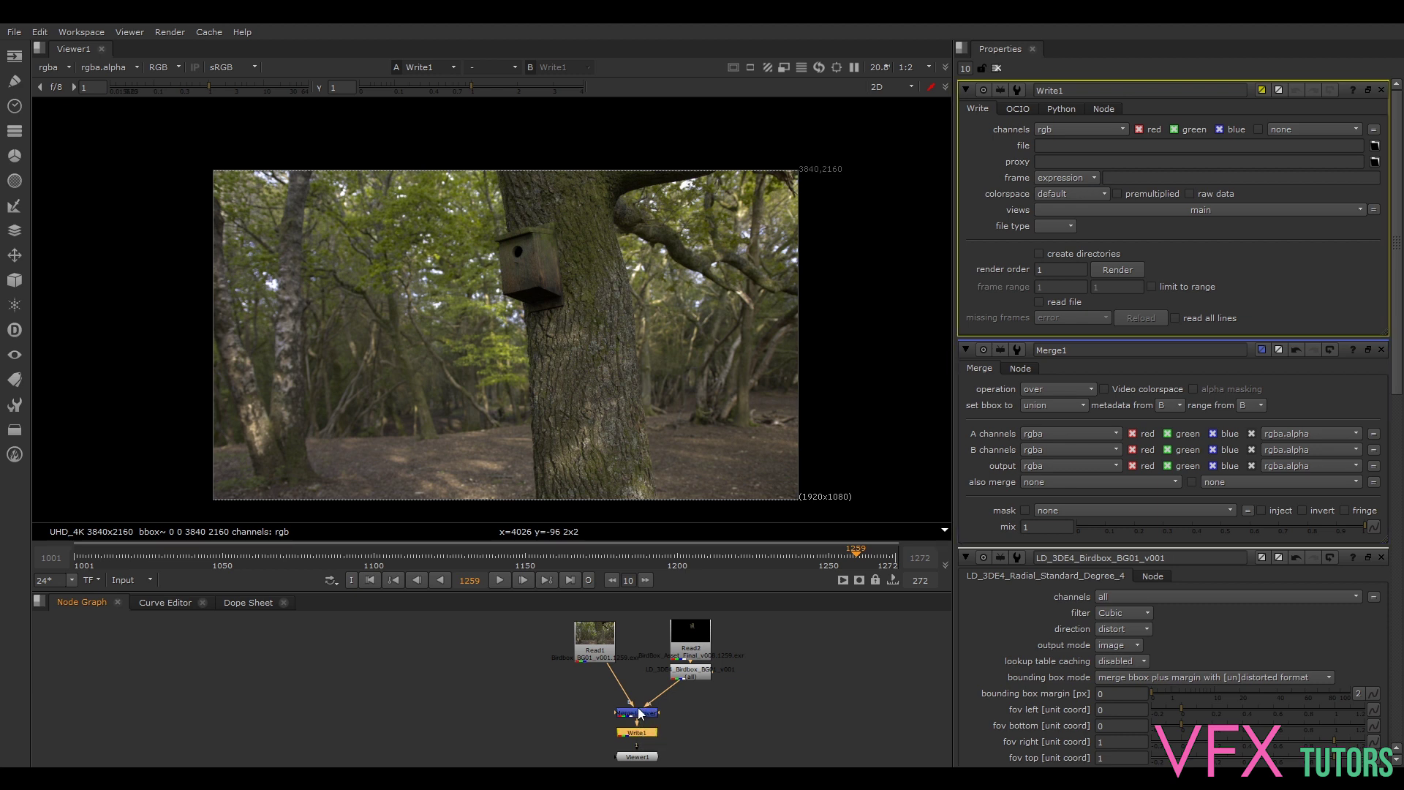
click(638, 713)
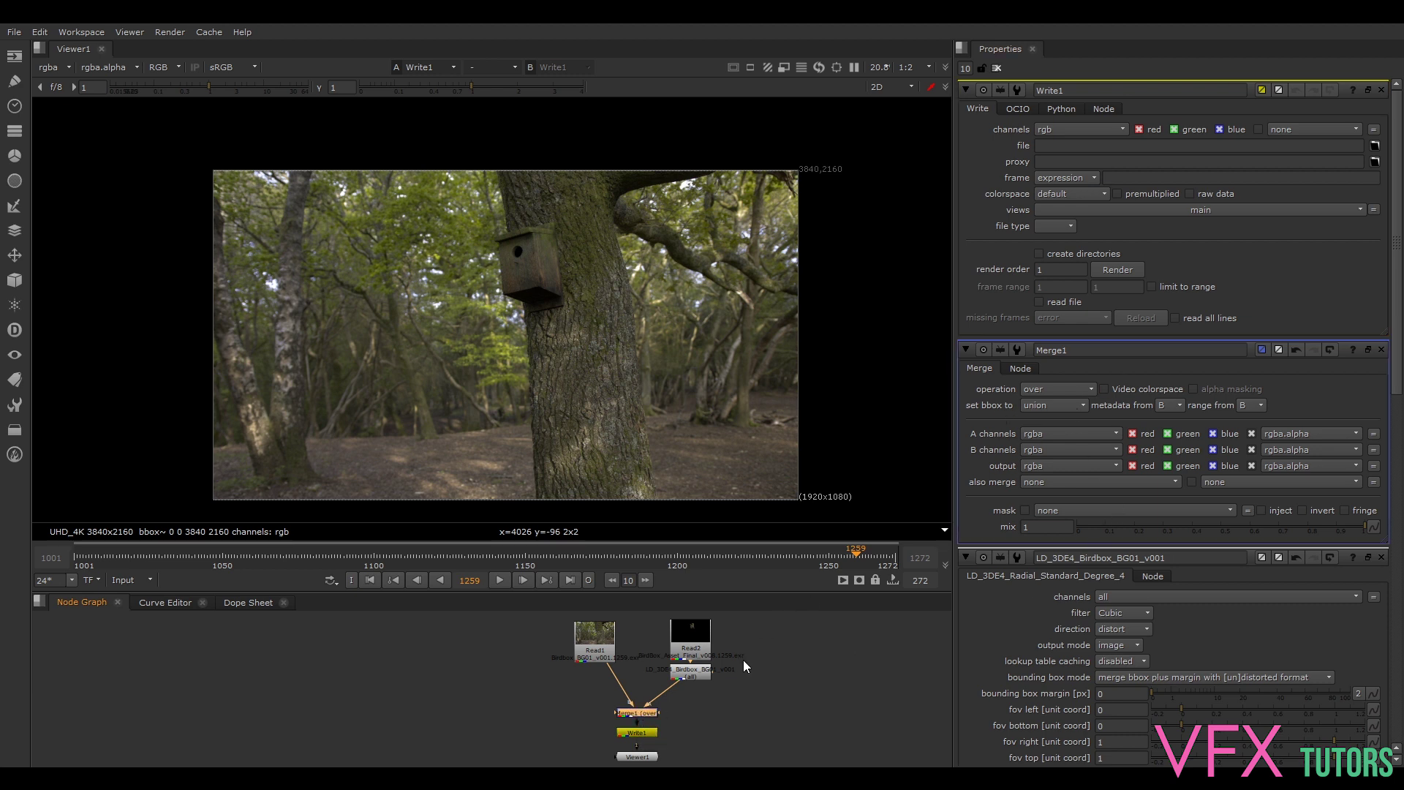
double_click(637, 713)
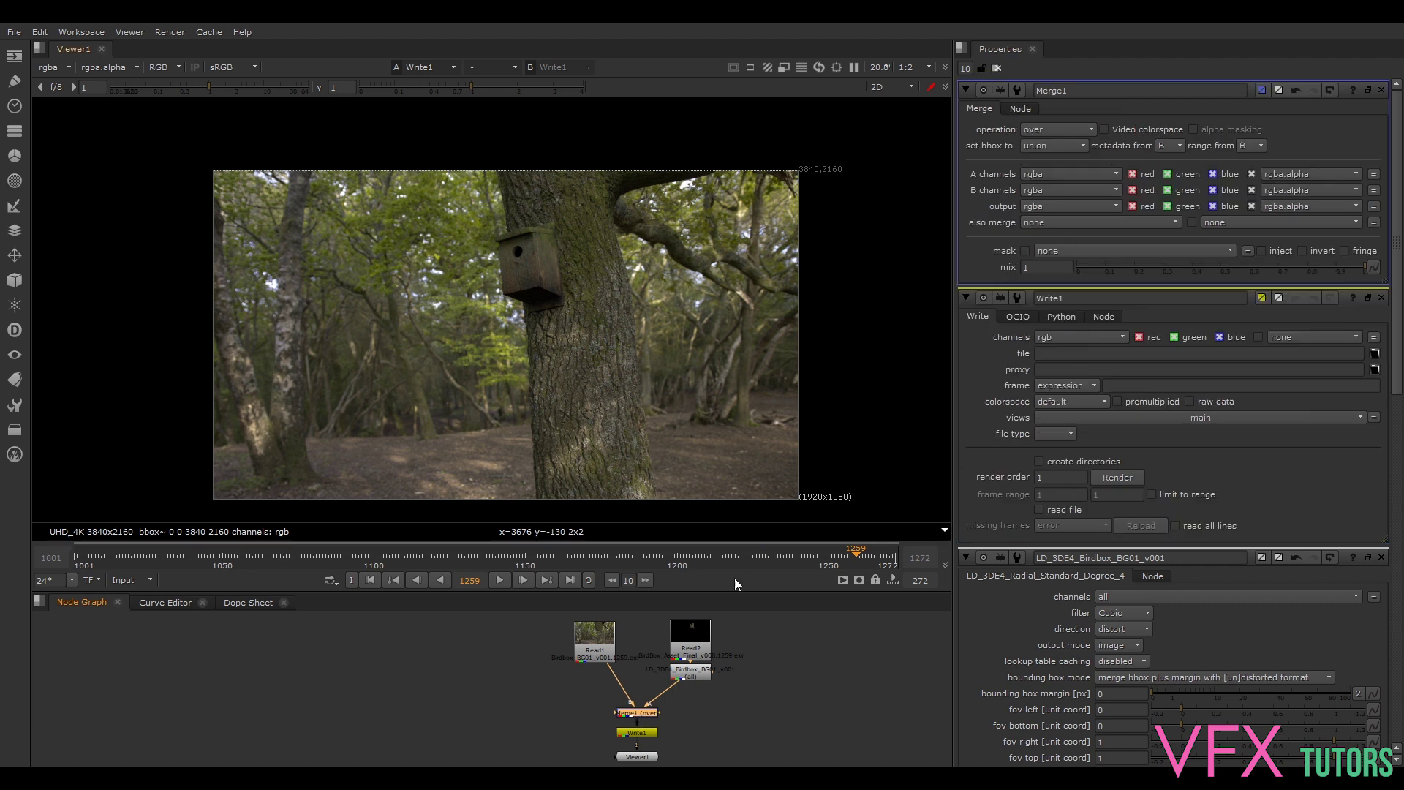
double_click(646, 733)
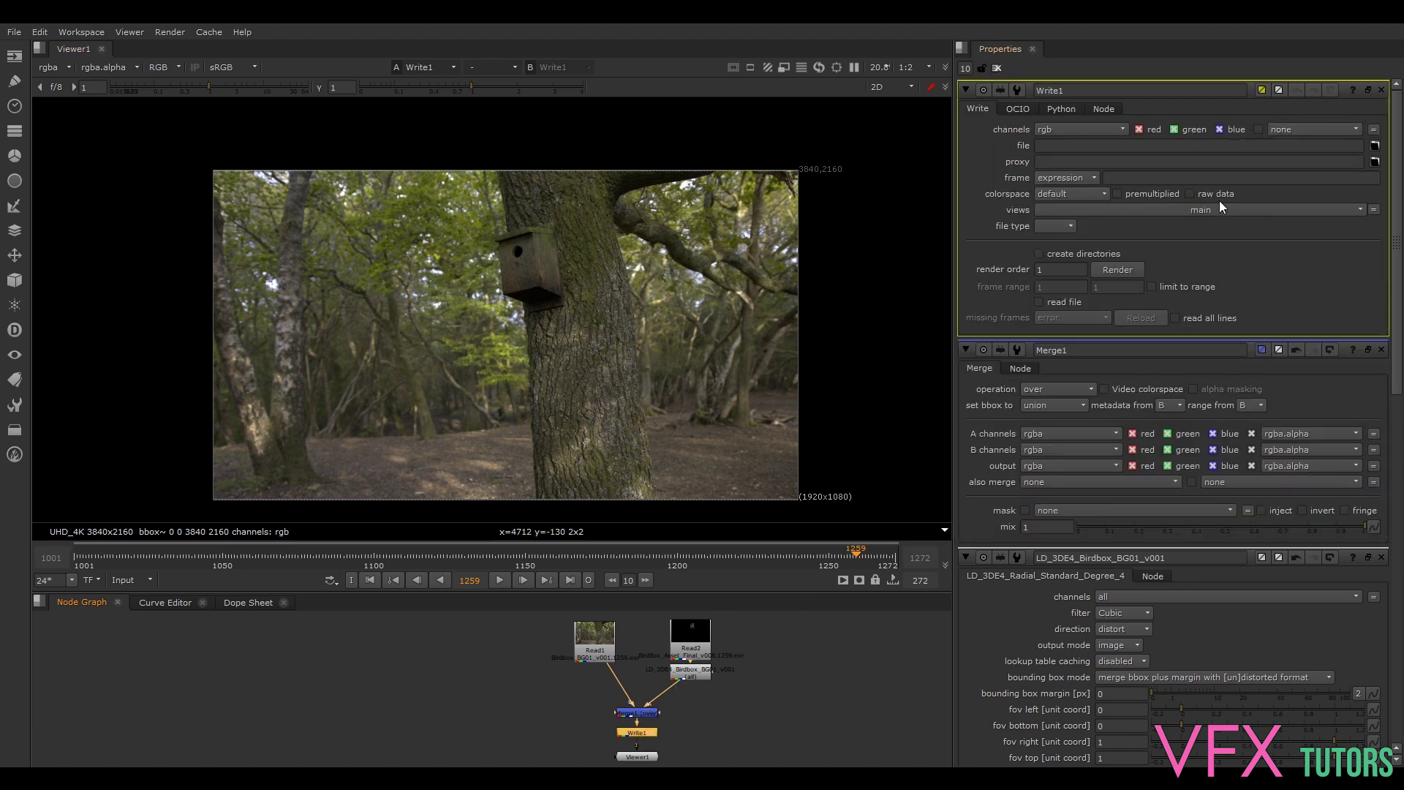
click(997, 68)
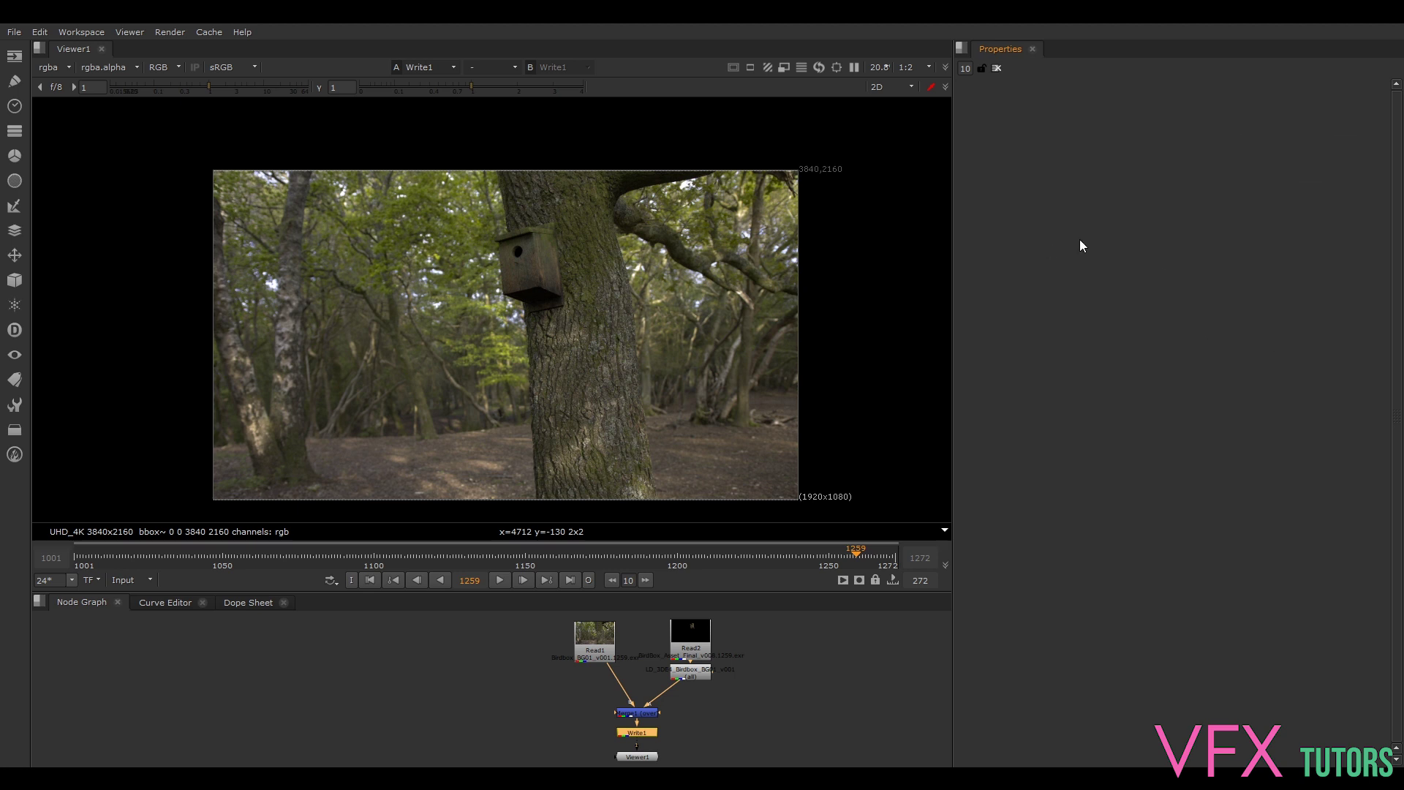
double_click(641, 733)
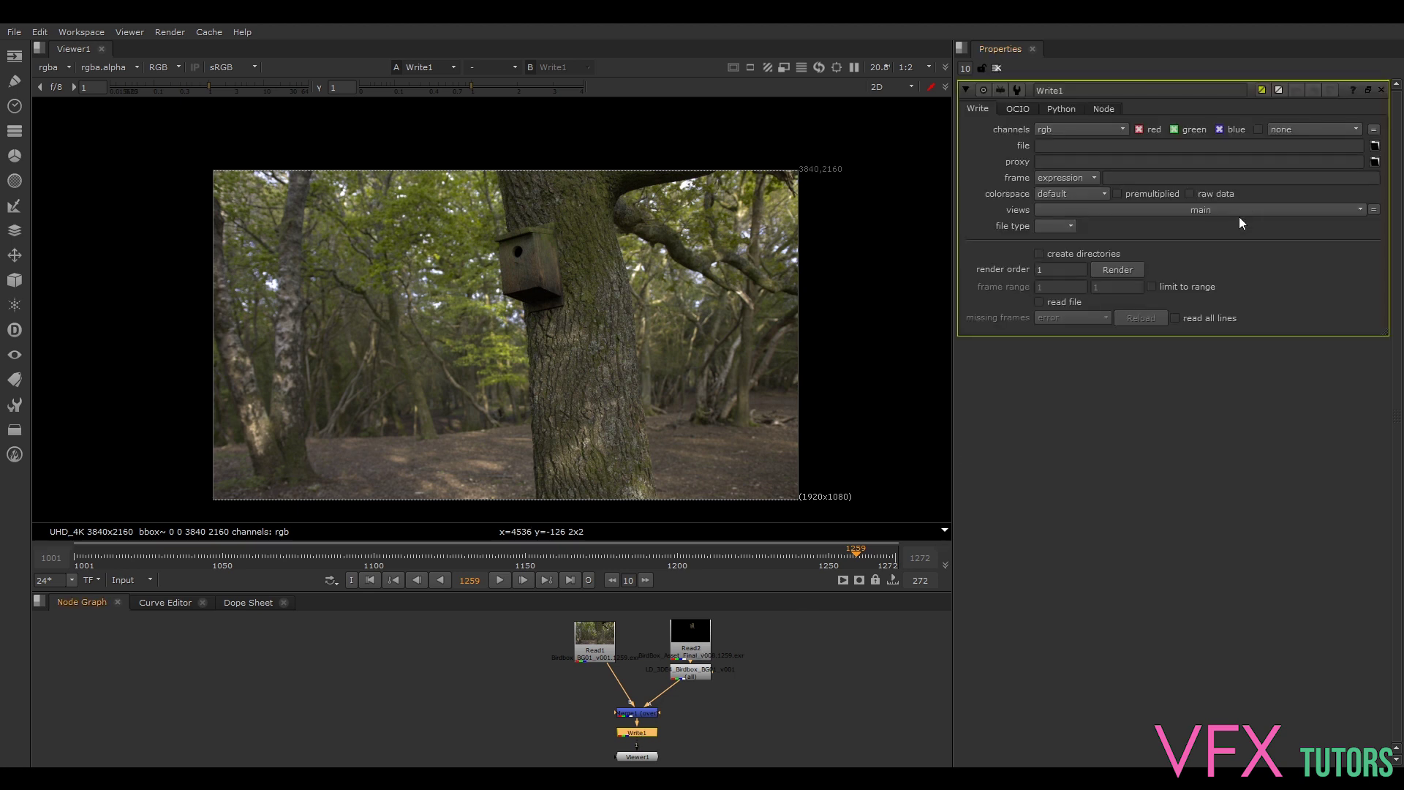
click(640, 715)
double_click(640, 716)
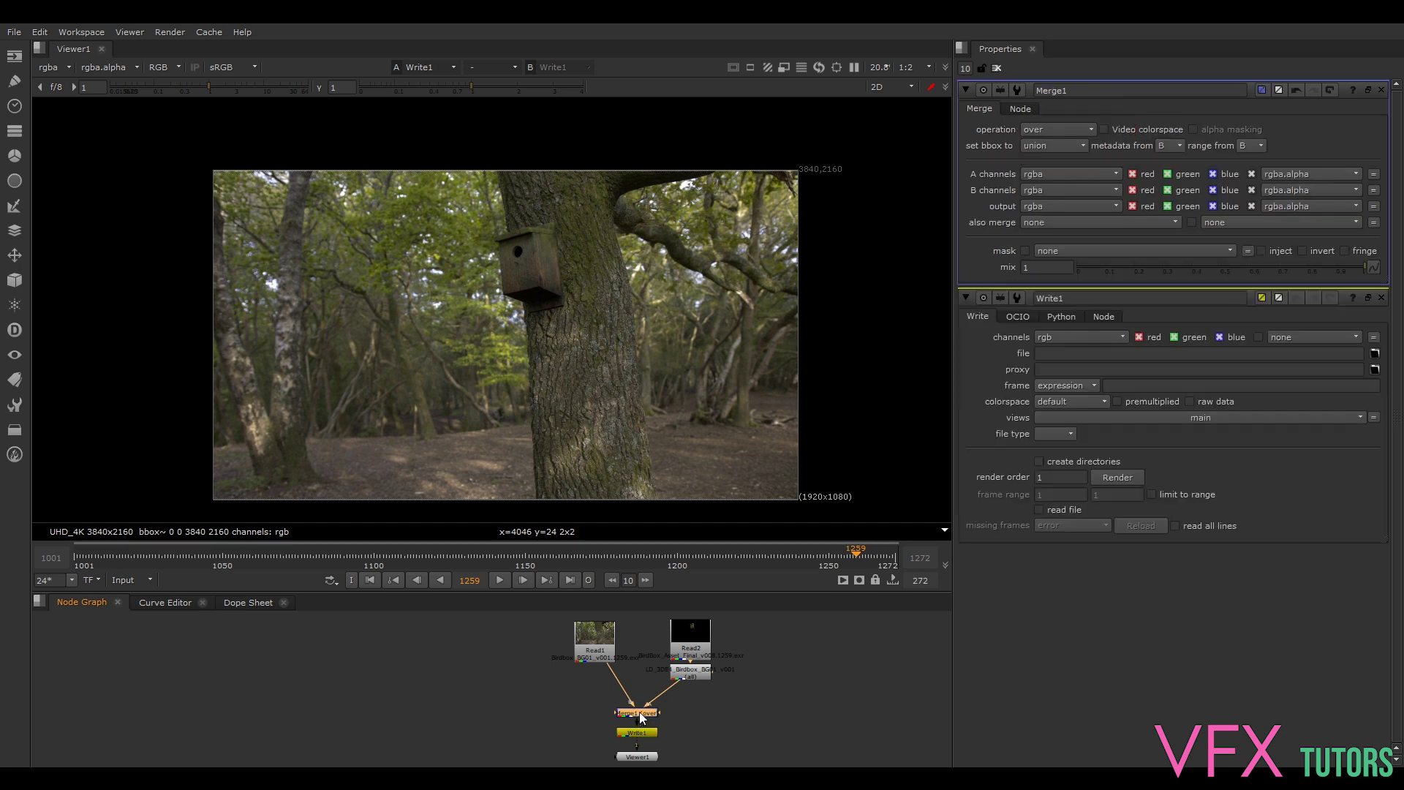
double_click(645, 732)
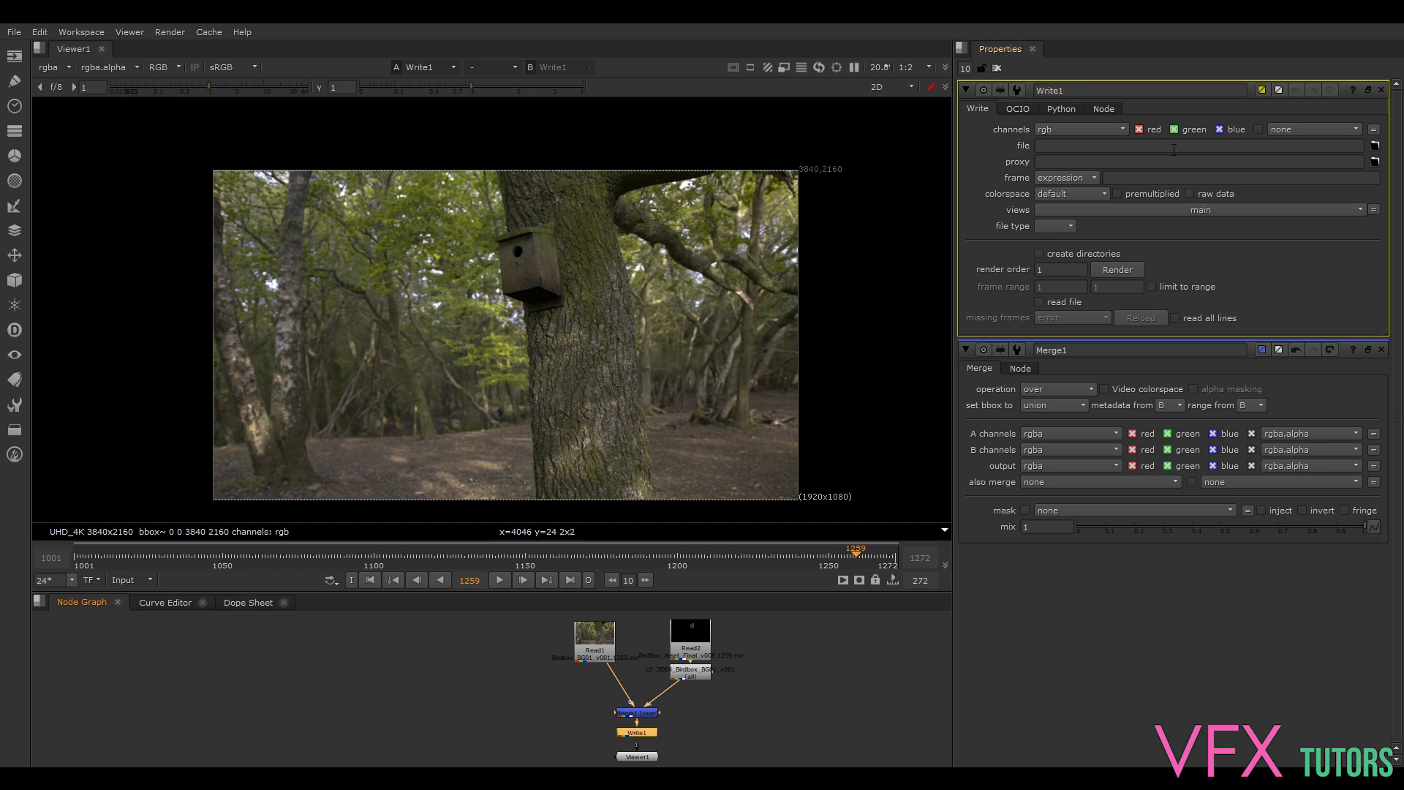
Step: In Write1's file browser, create a SlapComp folder inside images
click(1375, 145)
click(432, 278)
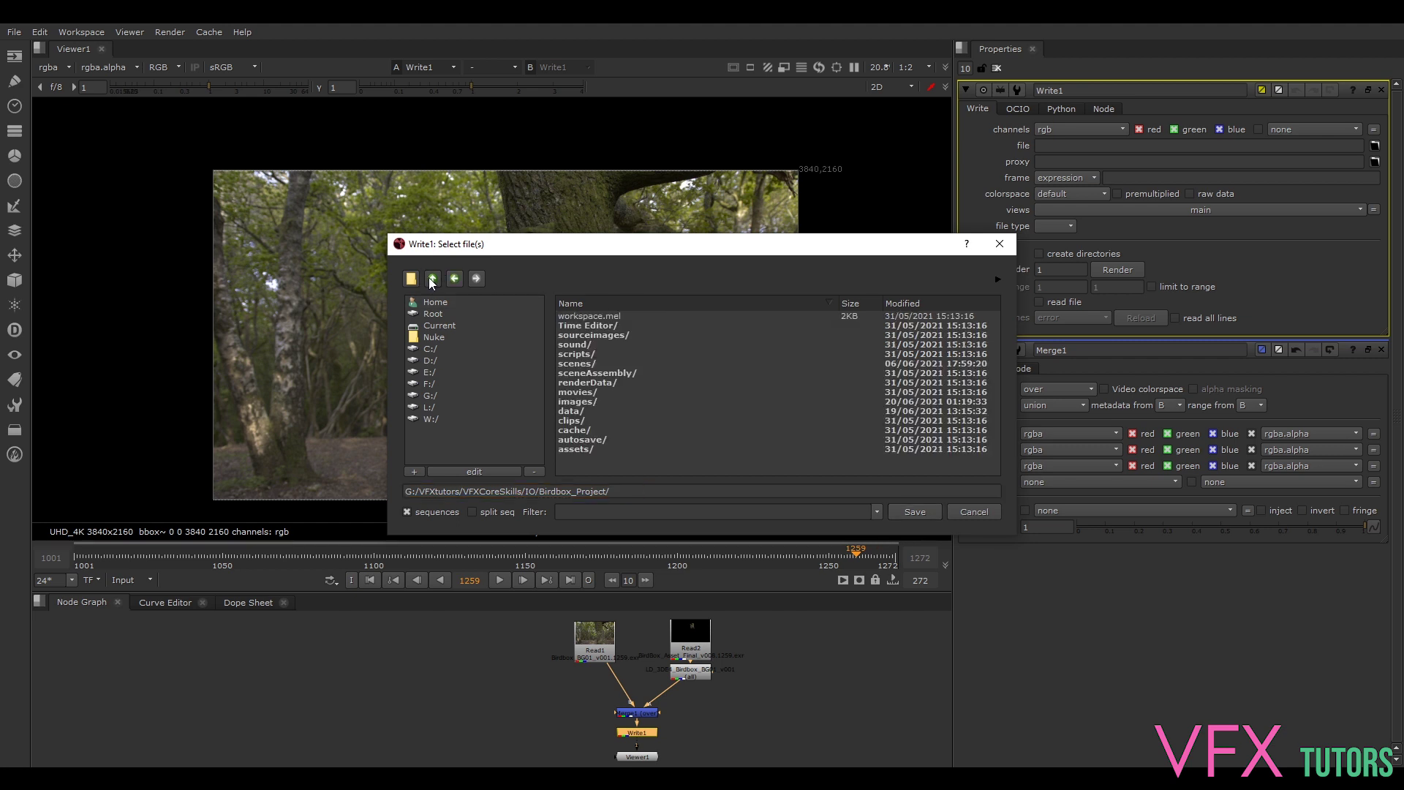
double_click(593, 402)
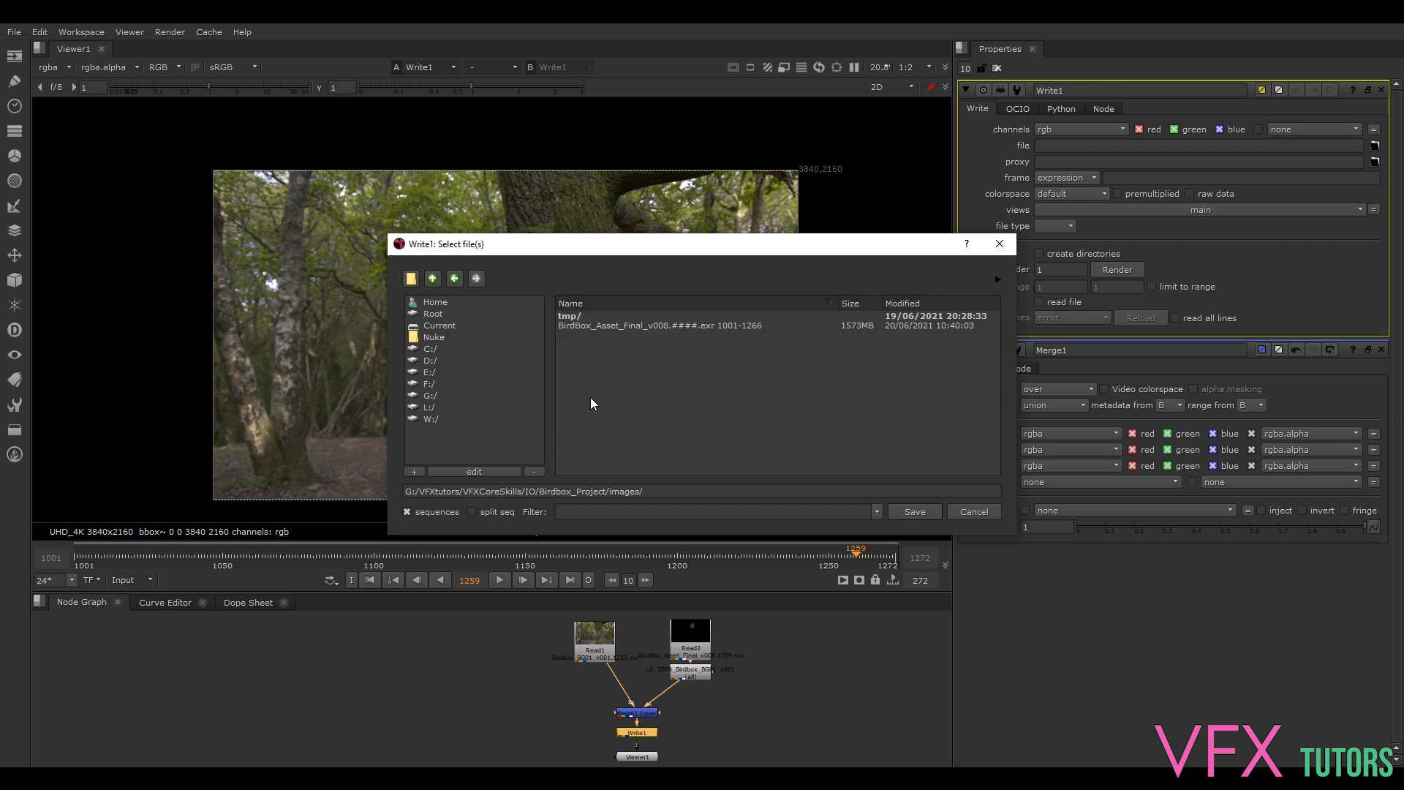
click(413, 279)
text(Sla)
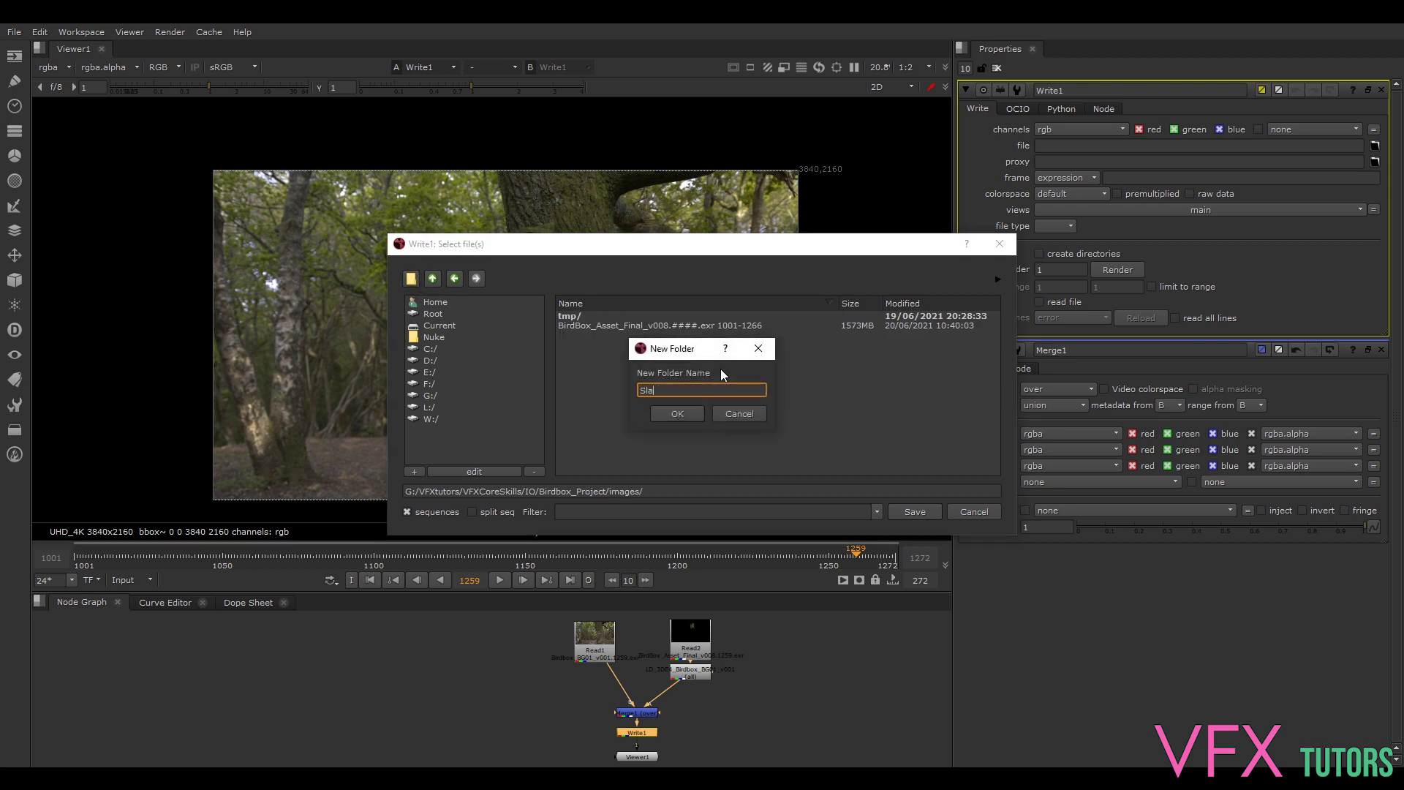
text(pComp)
click(678, 414)
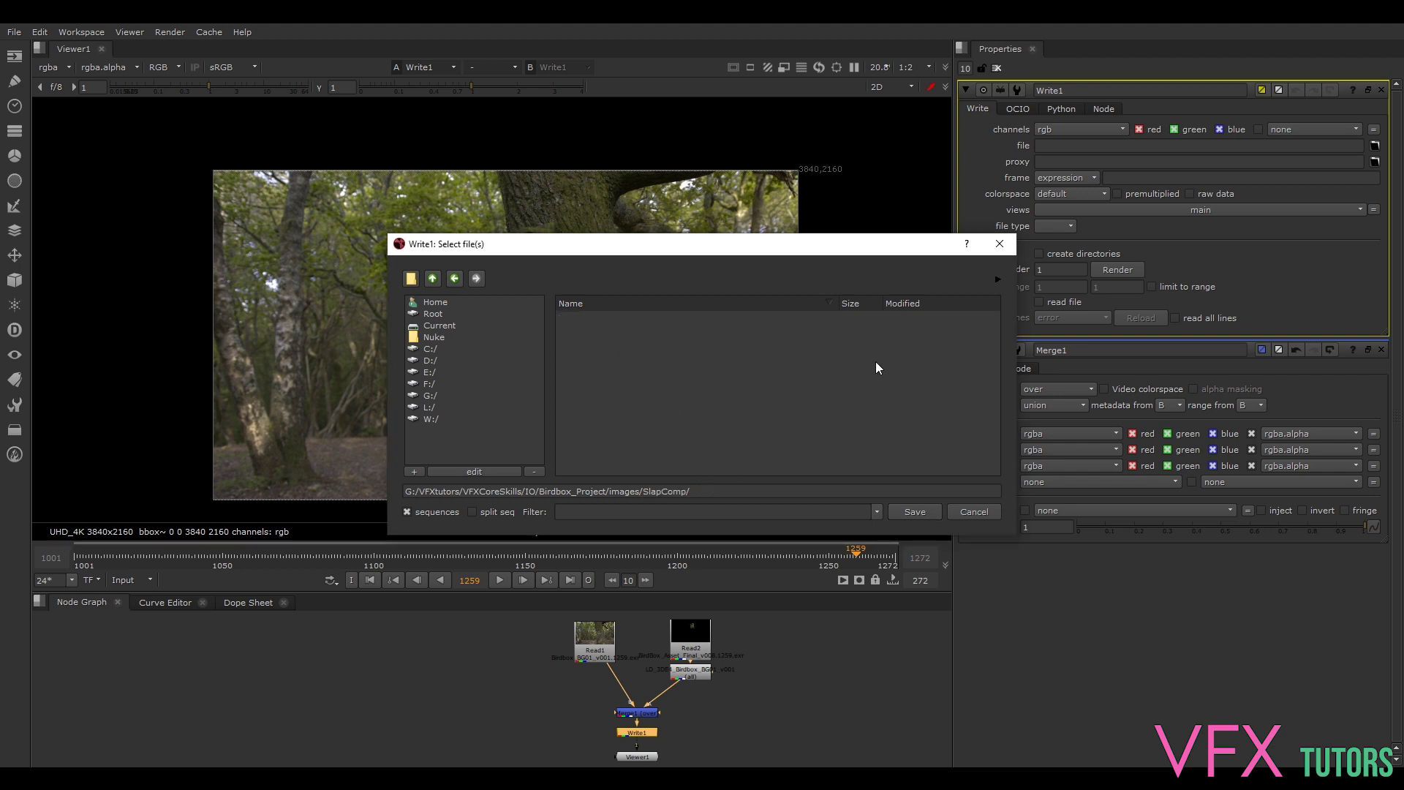
Step: Copy the BirdBox_Asset_Final sequence file name from the images folder
click(432, 279)
click(636, 335)
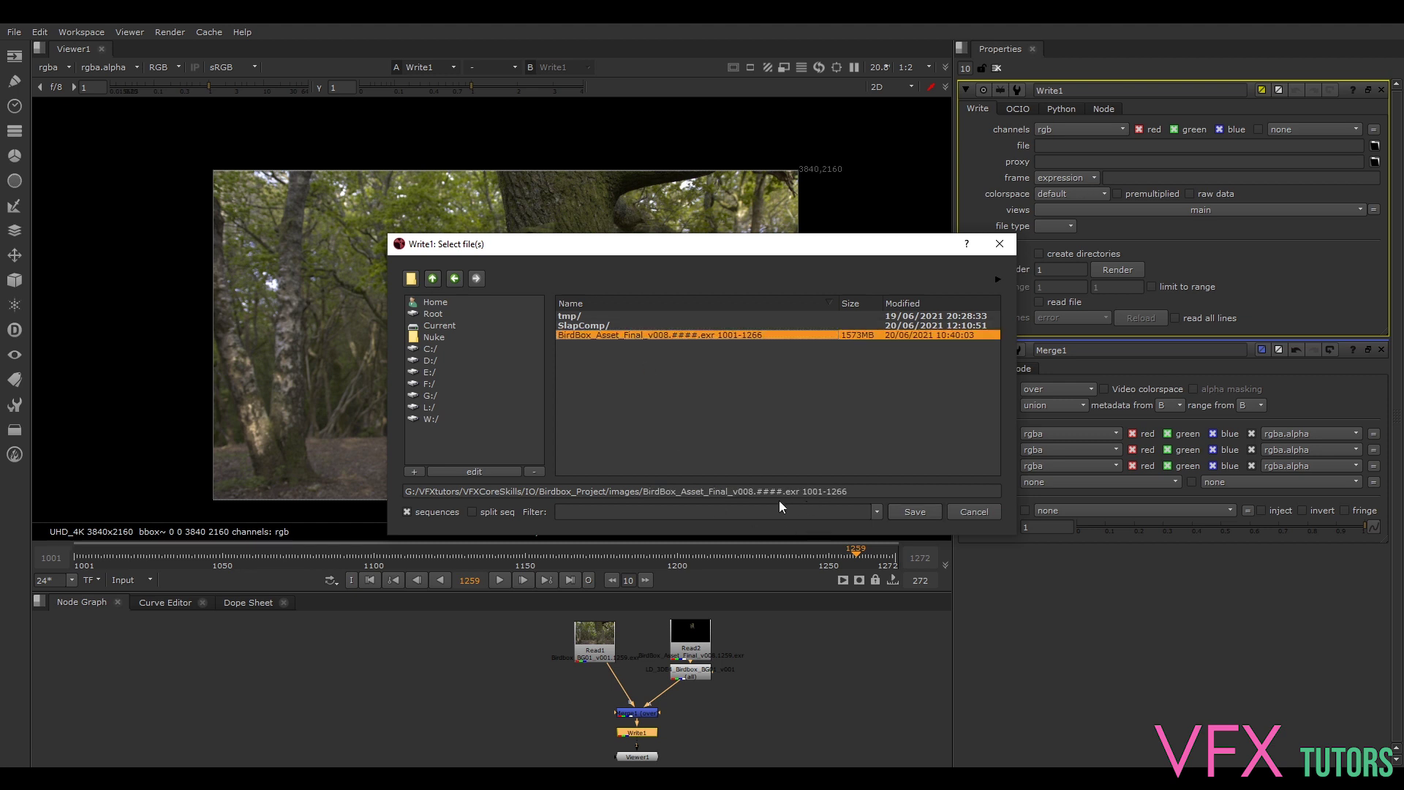
drag(799, 491, 653, 488)
right_click(653, 491)
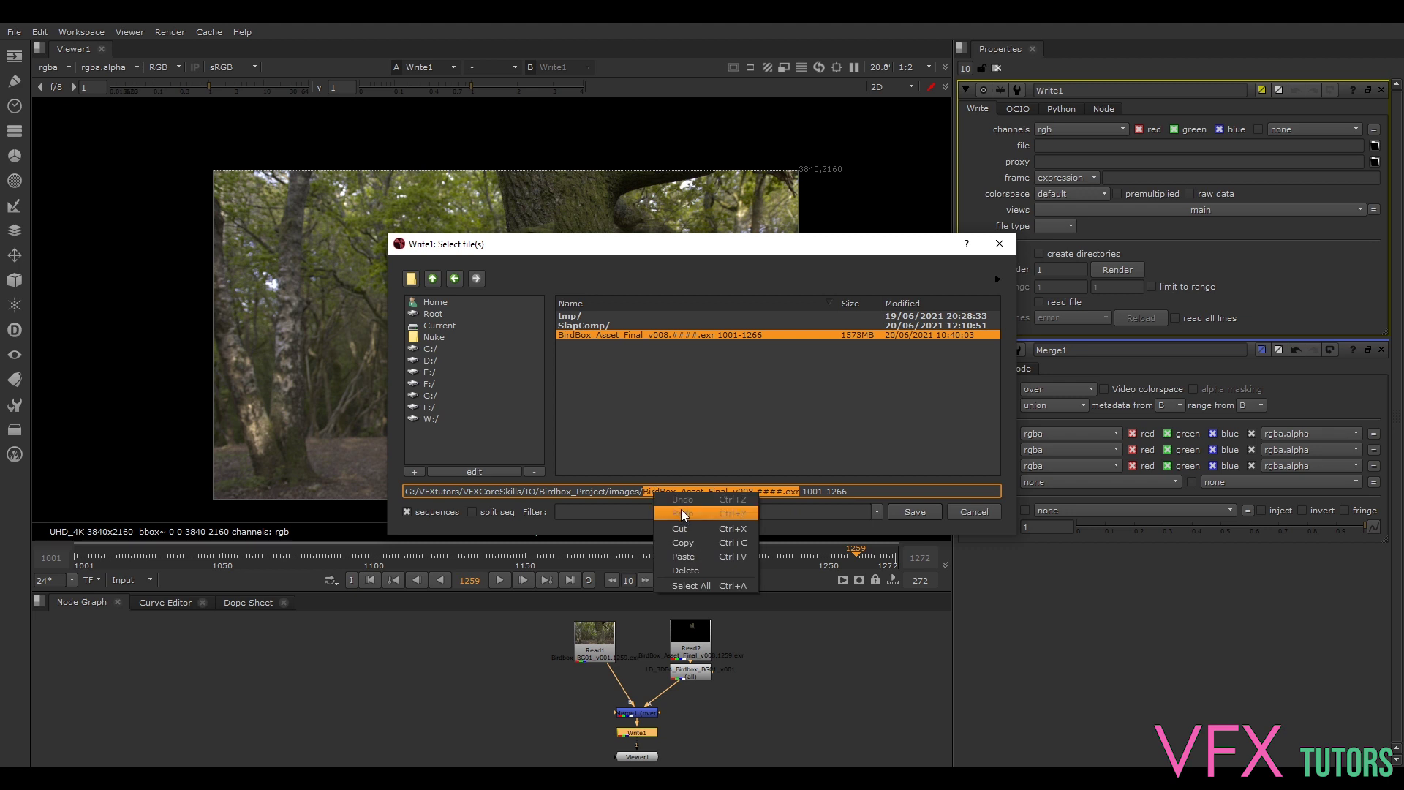
click(695, 551)
Step: In SlapComp, paste and edit the name to BirdBox_Asset_SlapComp_v001.####.exr
click(433, 279)
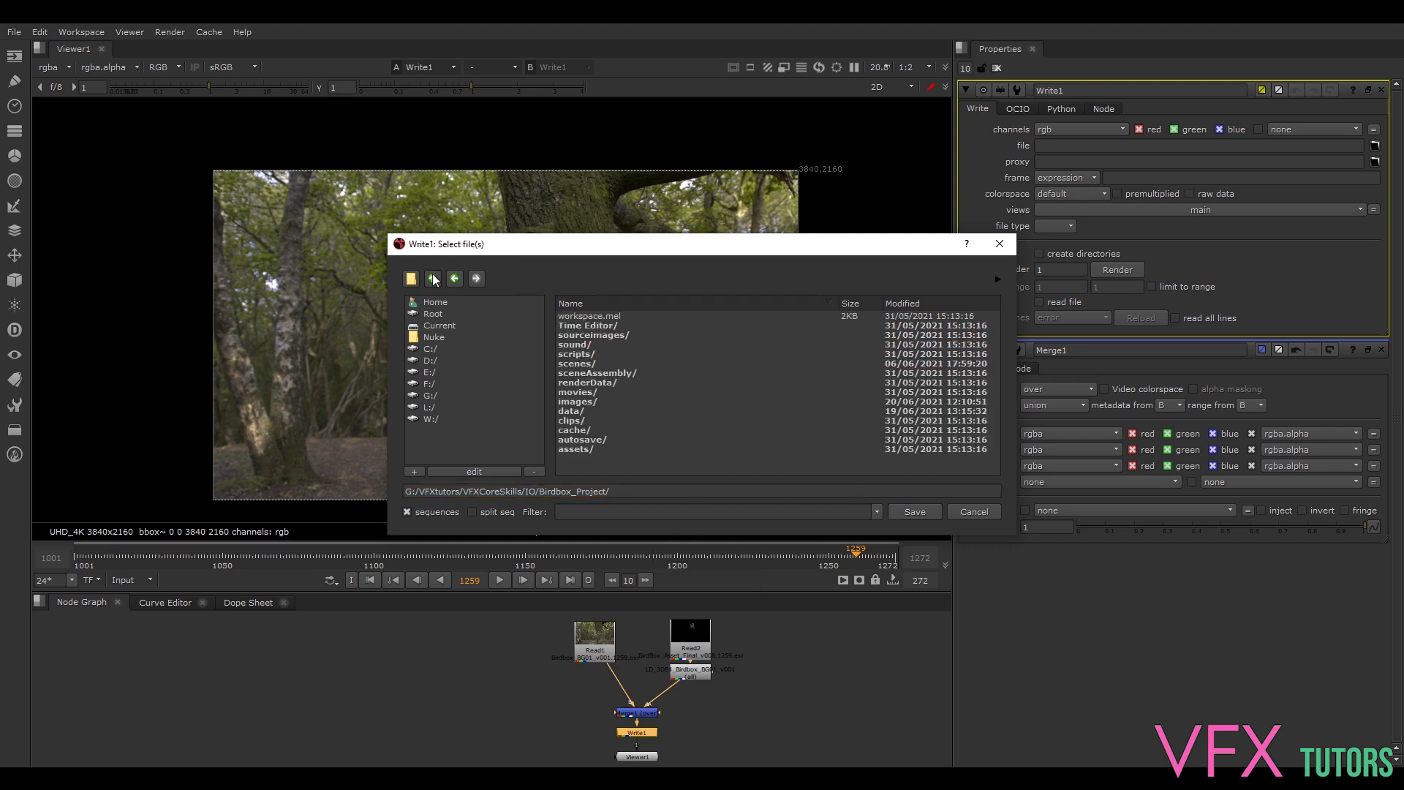
click(454, 279)
double_click(589, 326)
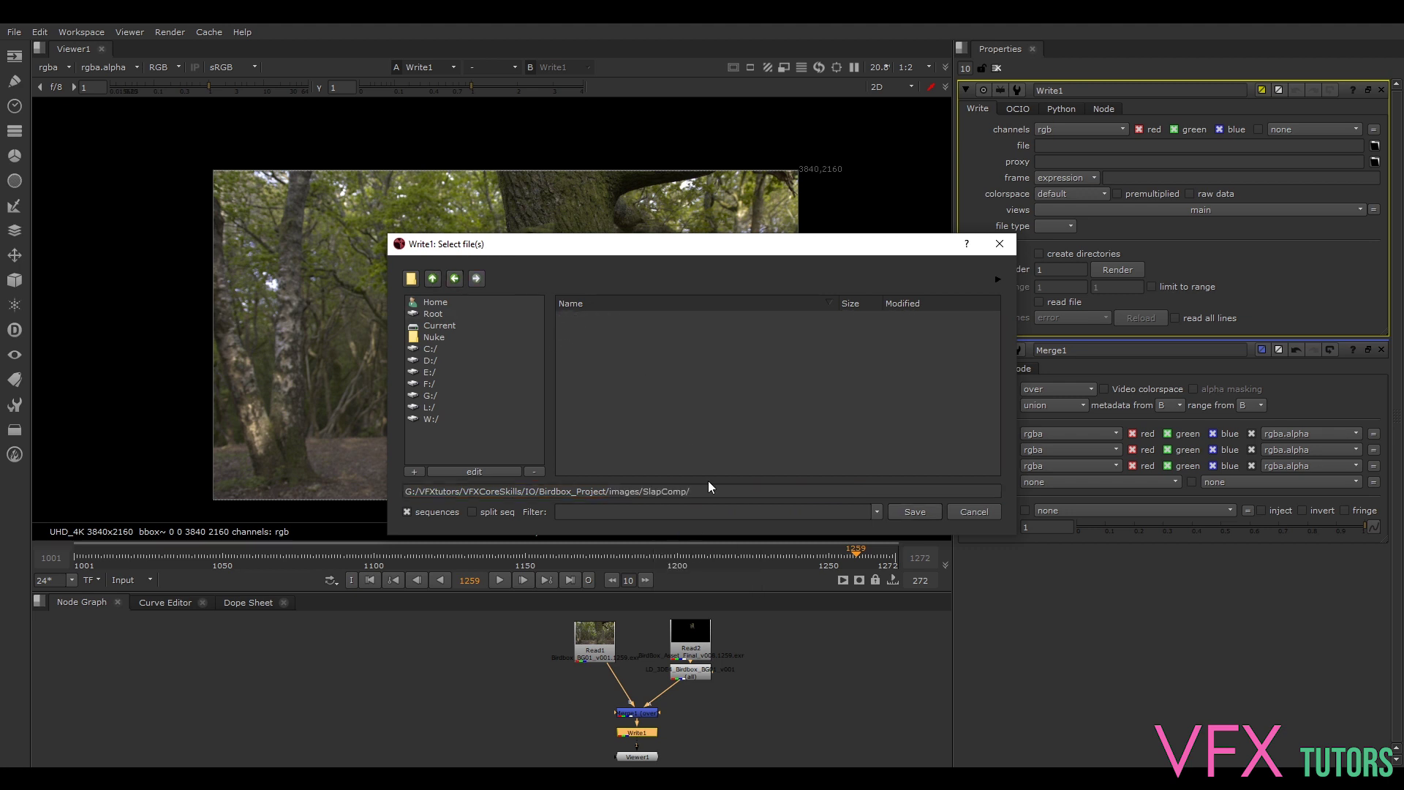
click(714, 491)
key(ctrl+v)
text(v008.####.exr)
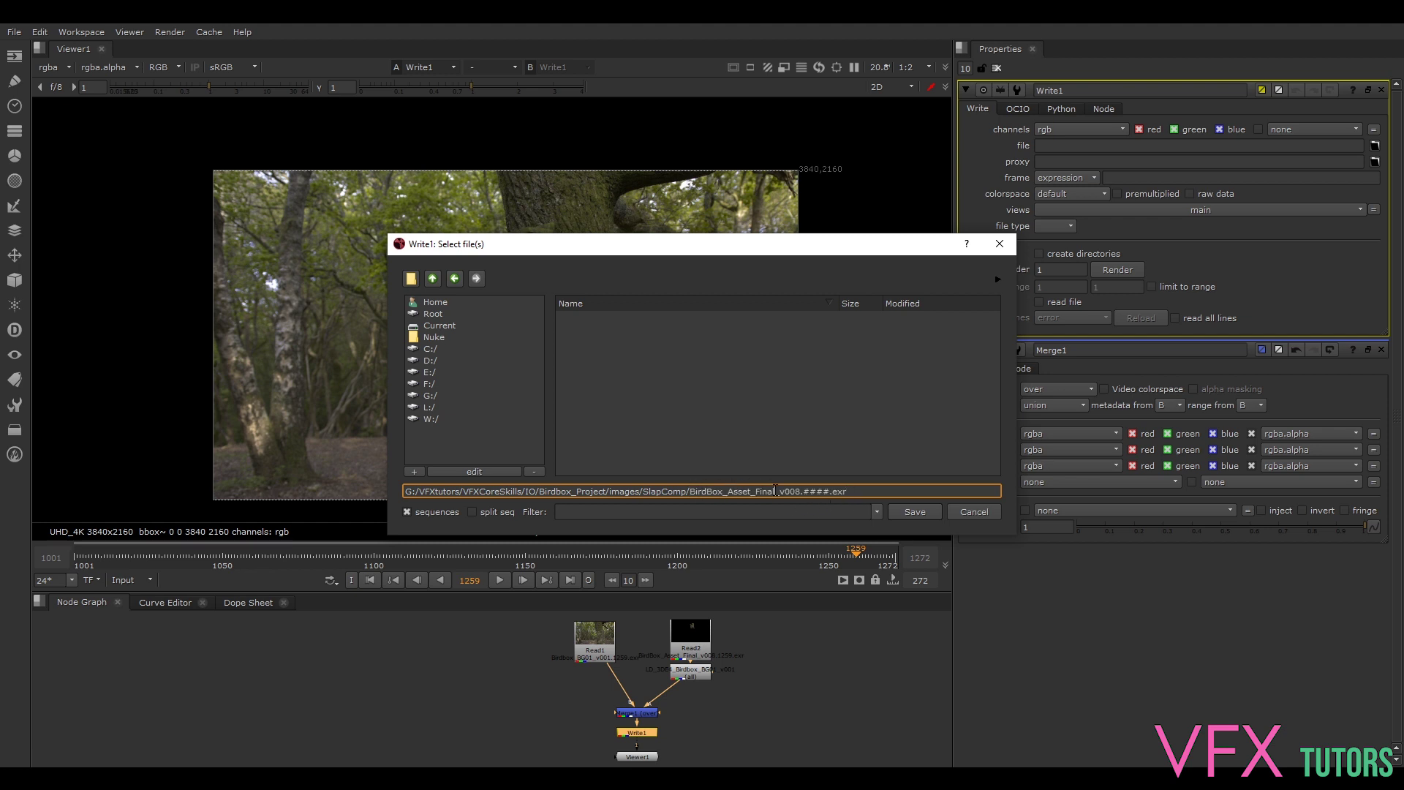
drag(775, 490, 756, 491)
text(SlapComp_v001)
Step: Save Write1's SlapComp output path and switch the viewer proxy from 1:2 to 1:1
click(923, 512)
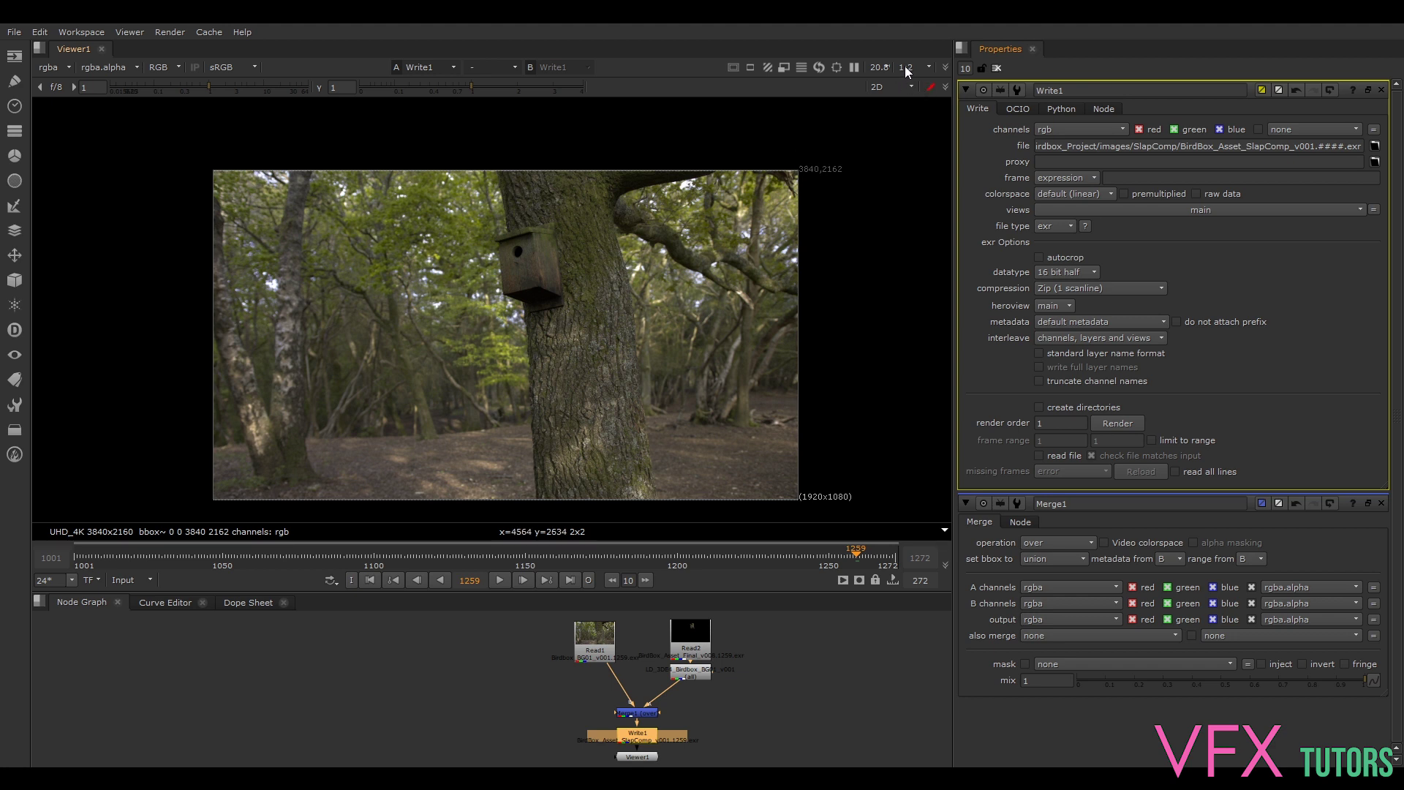
click(905, 66)
click(915, 80)
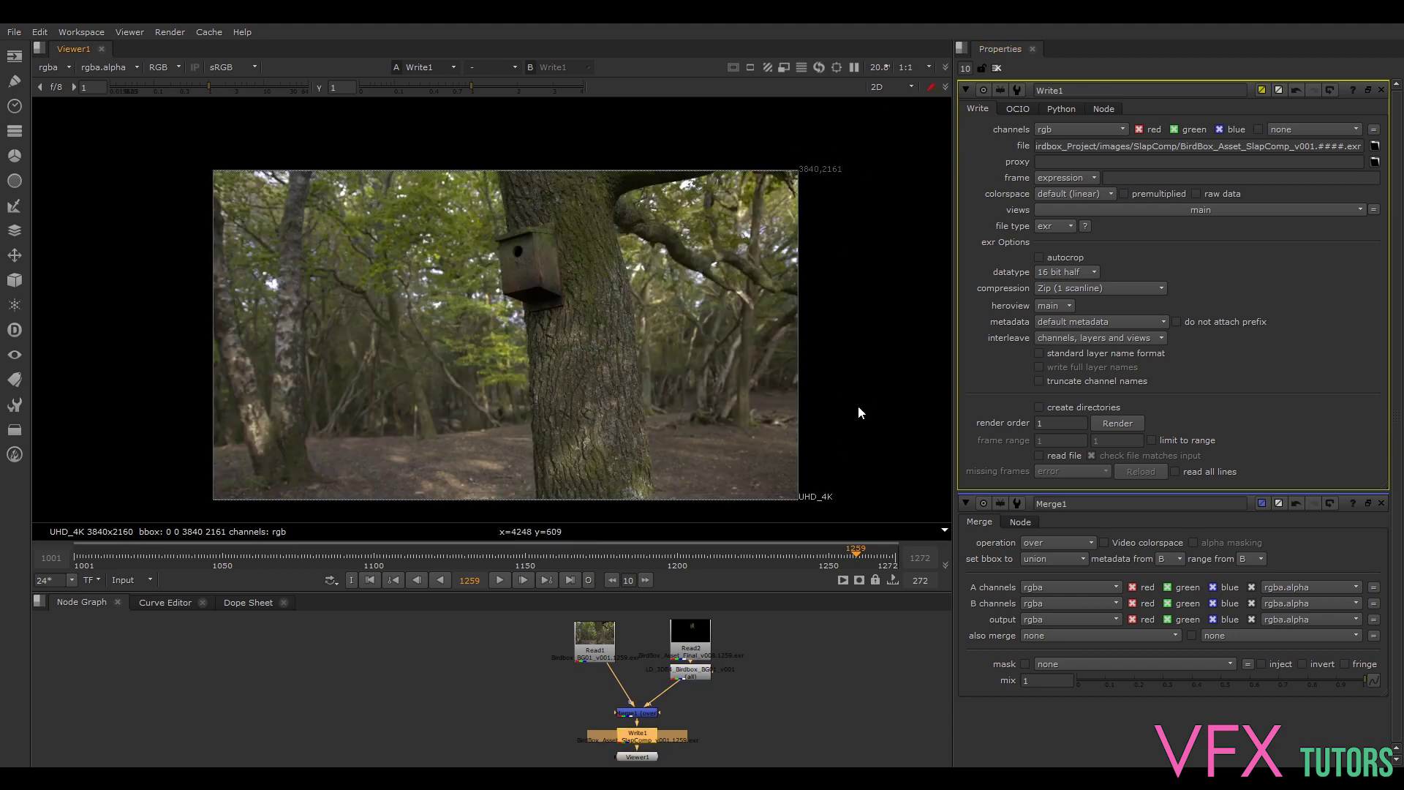
Step: Zoom the viewer to 100% to inspect the birdbox at full resolution
middle_click(494, 241)
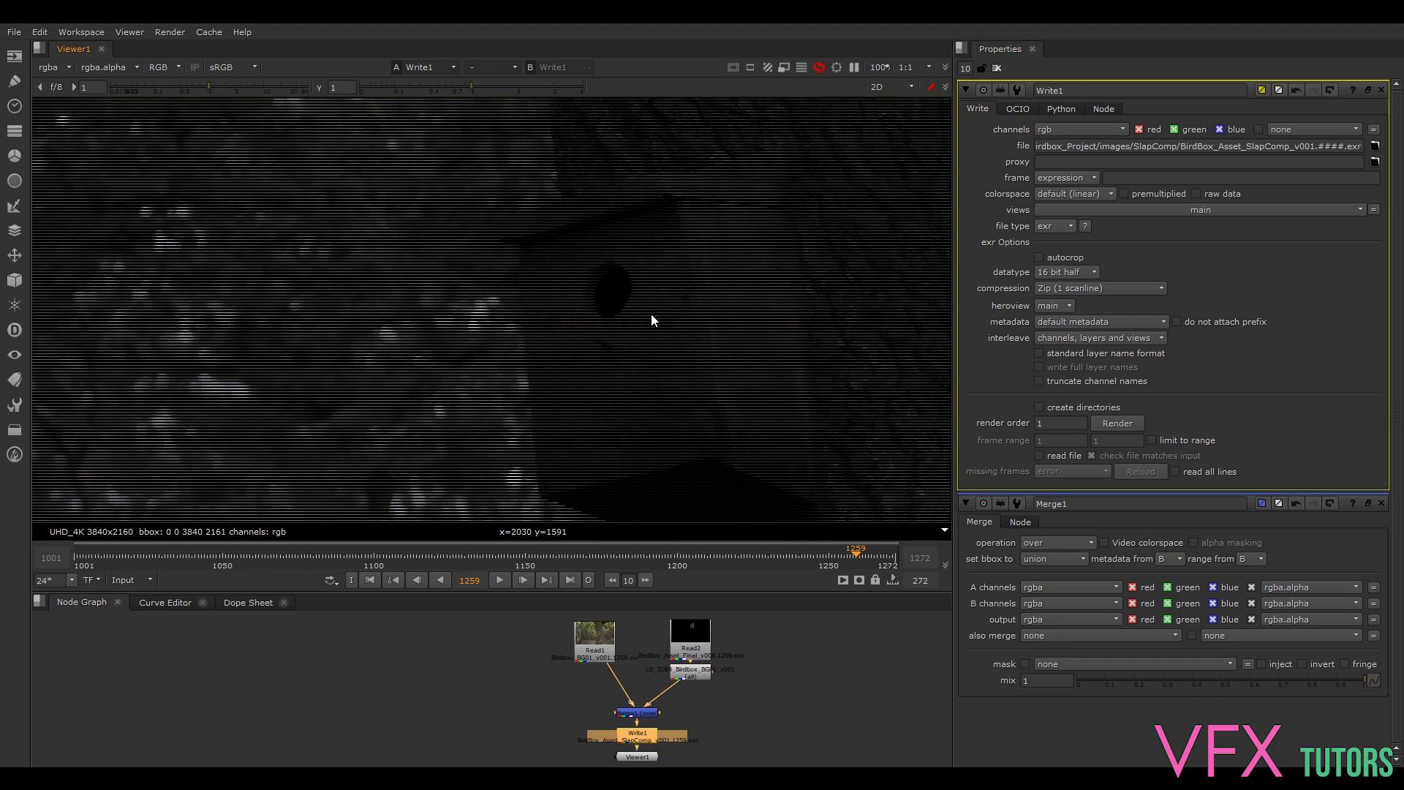
scroll(874, 295, up, 2)
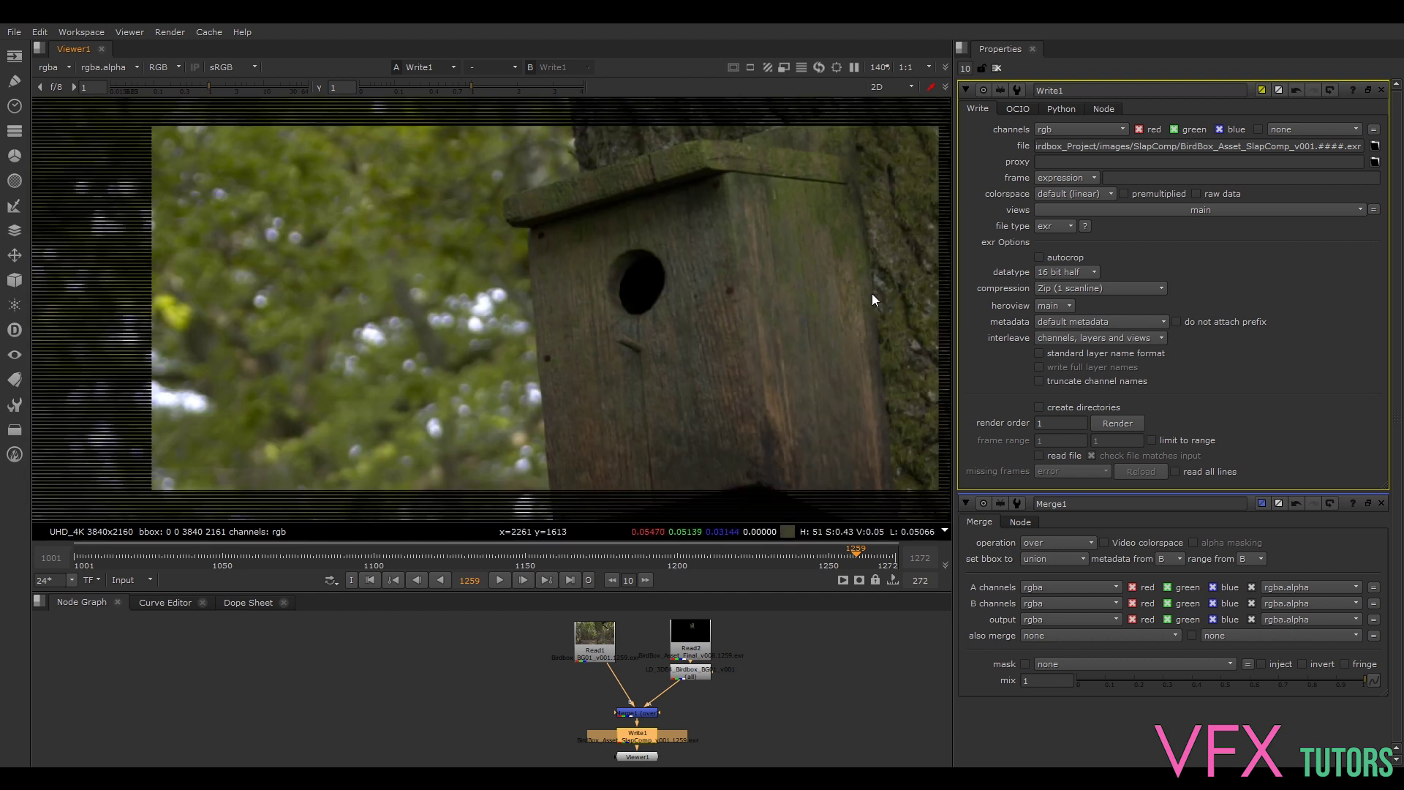
scroll(870, 296, down, 5)
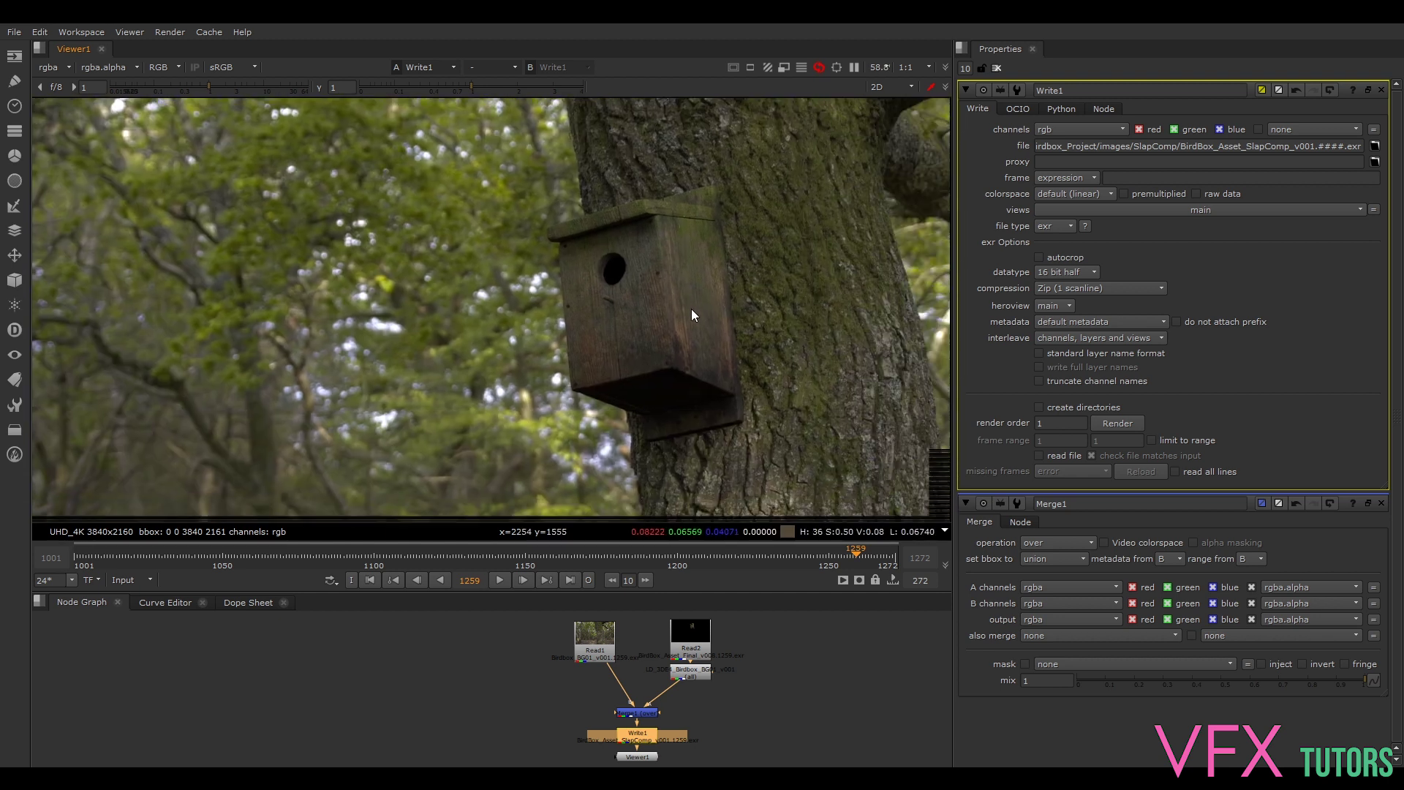
scroll(691, 314, up, 12)
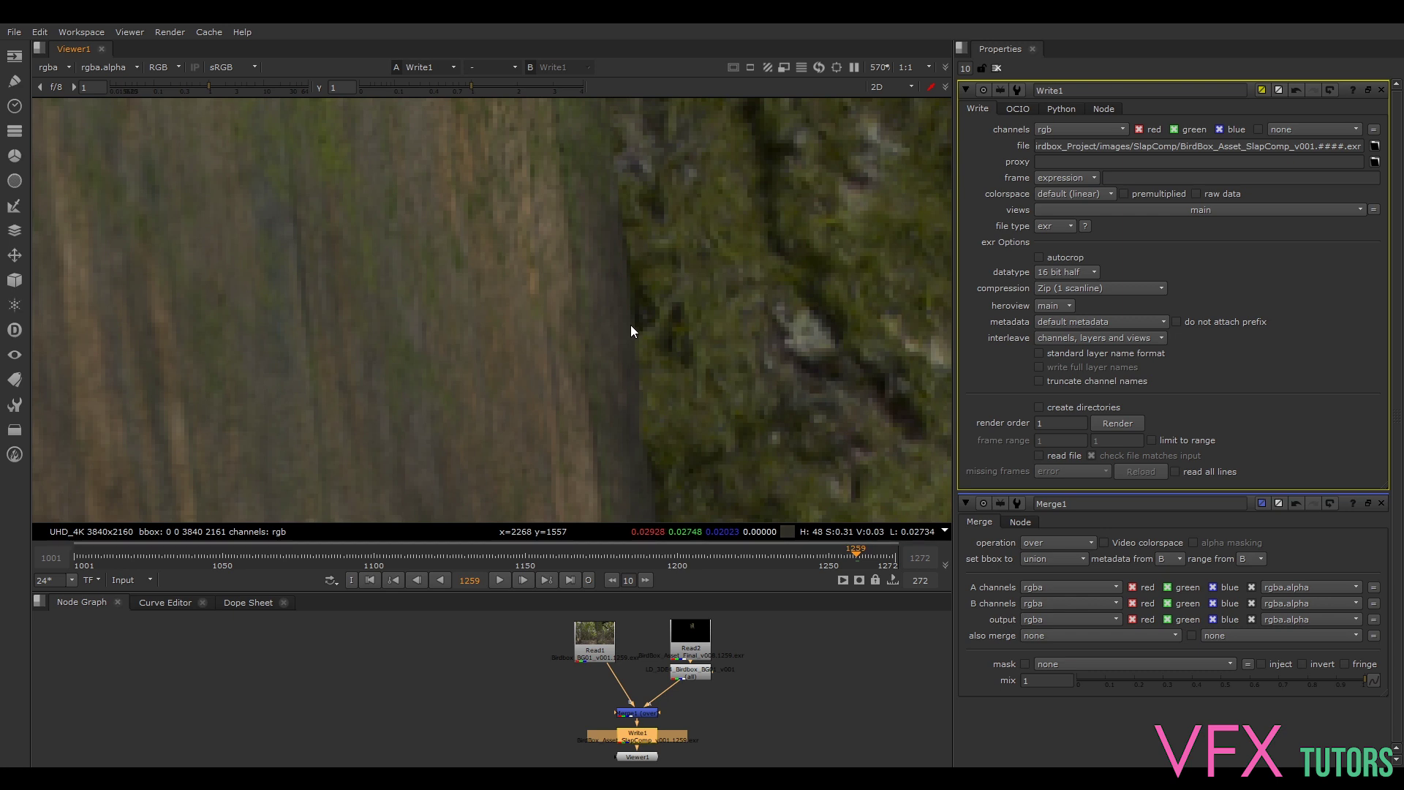
scroll(631, 325, down, 15)
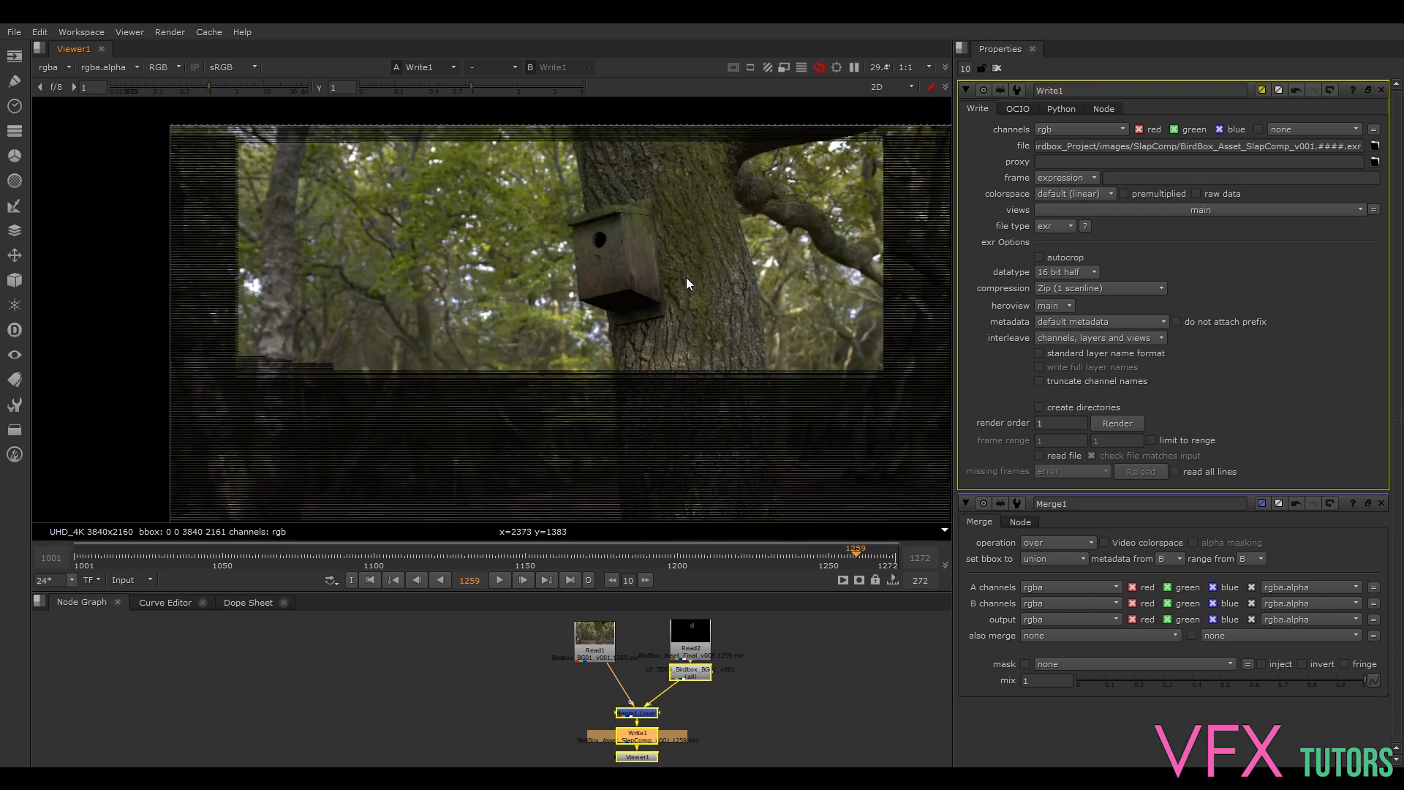
scroll(702, 293, down, 2)
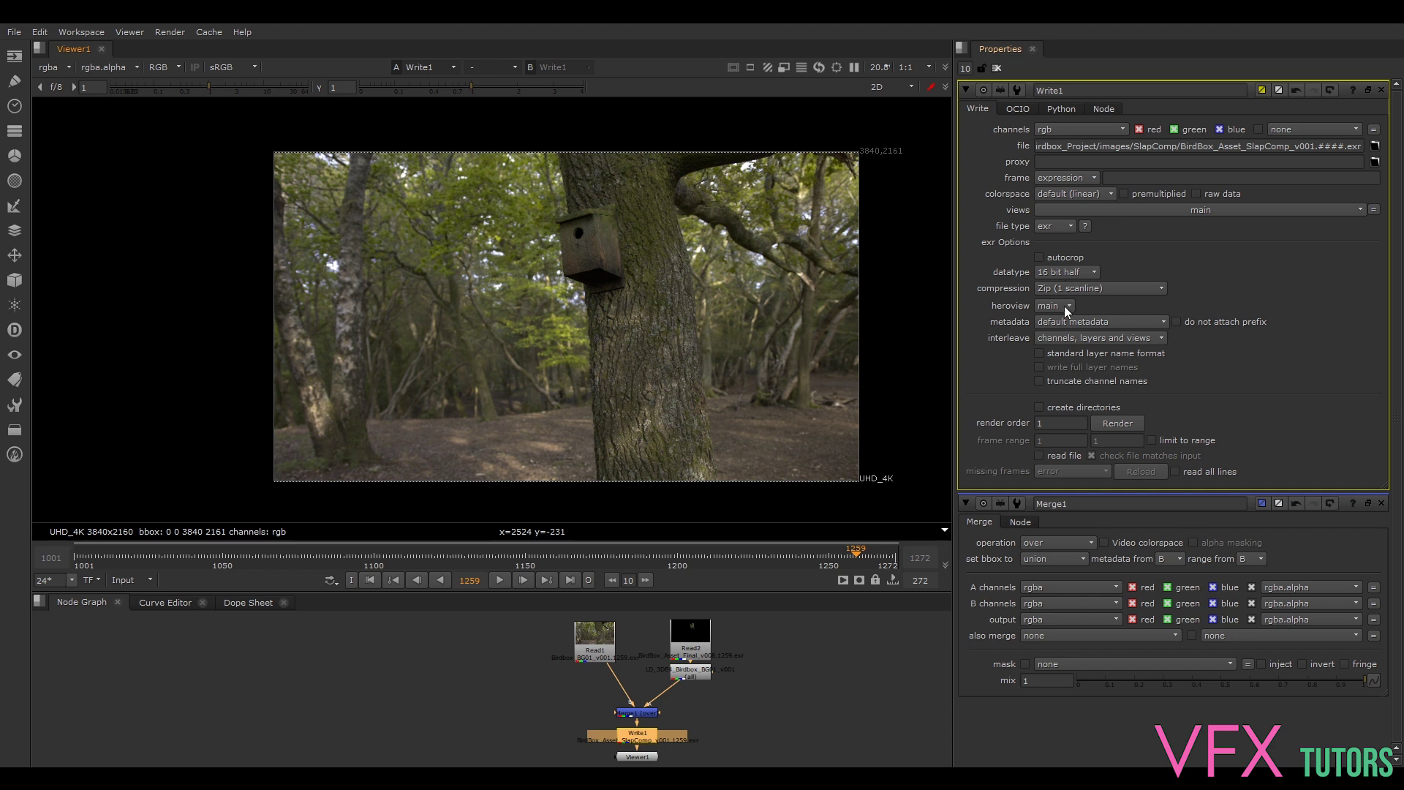
Step: Render Write1 over frames 1001–1272
click(1109, 420)
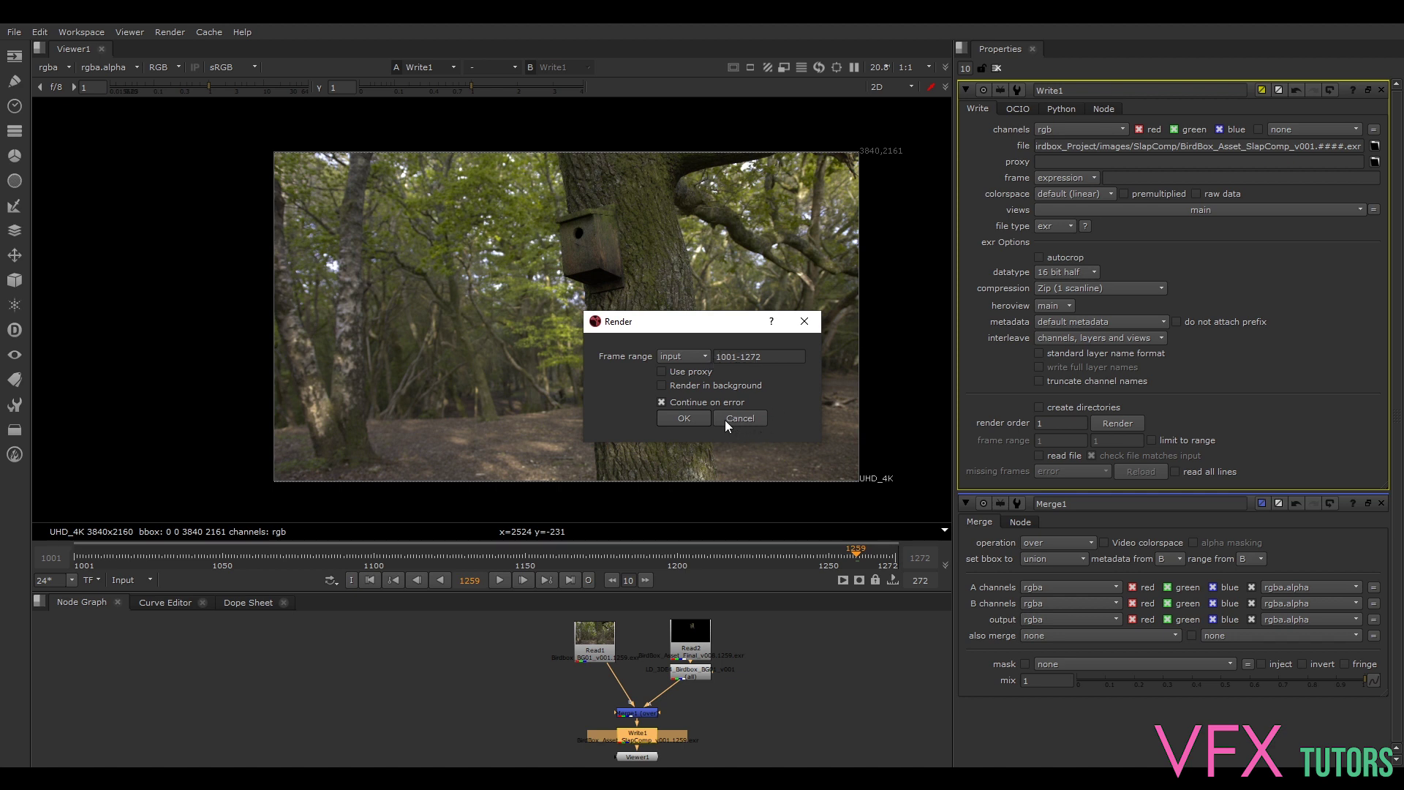
click(681, 416)
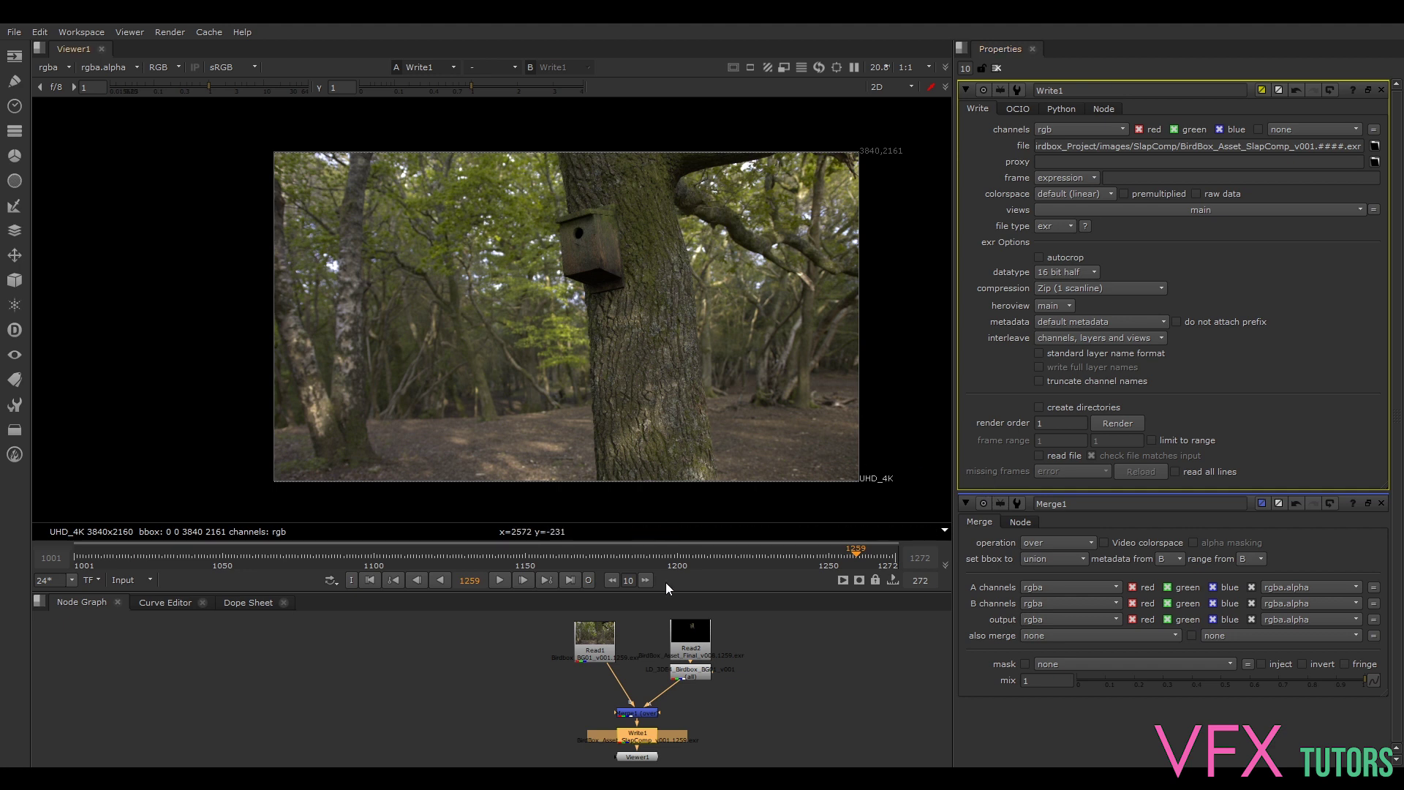
Step: Load the rendered BirdBox_Asset_SlapComp EXR sequence into a new Read3 node and view it
scroll(814, 677, down, 3)
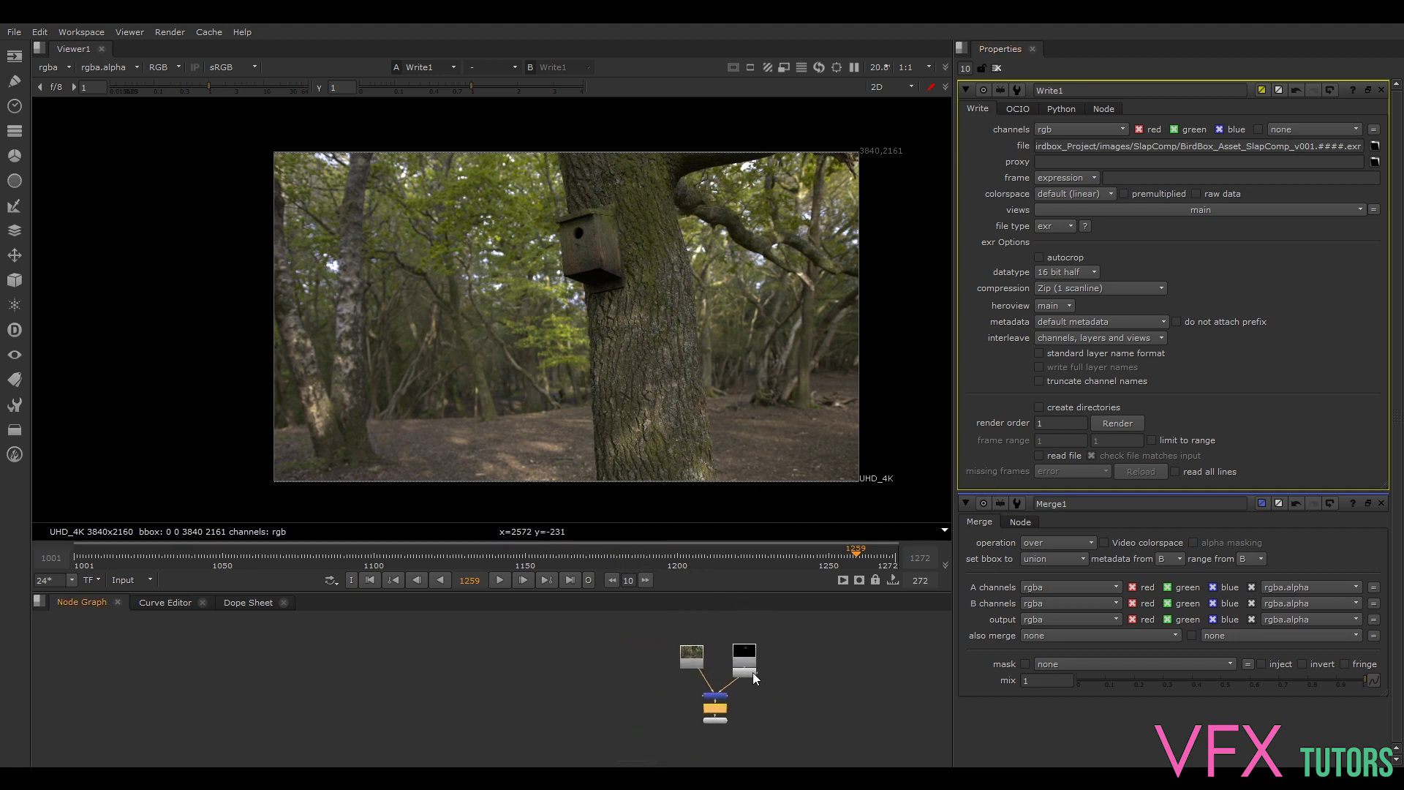
scroll(752, 673, up, 1)
key(Tab)
text(re)
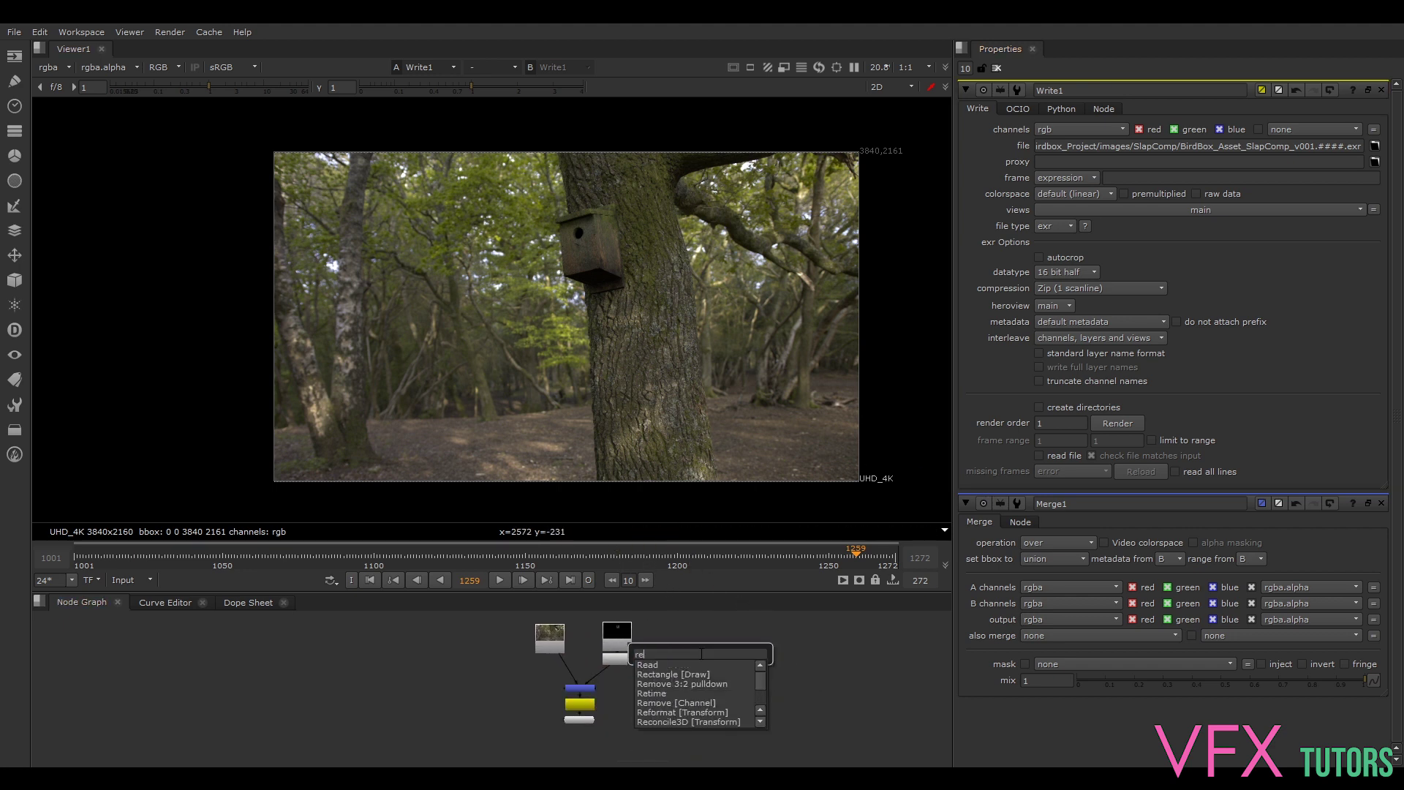
click(670, 663)
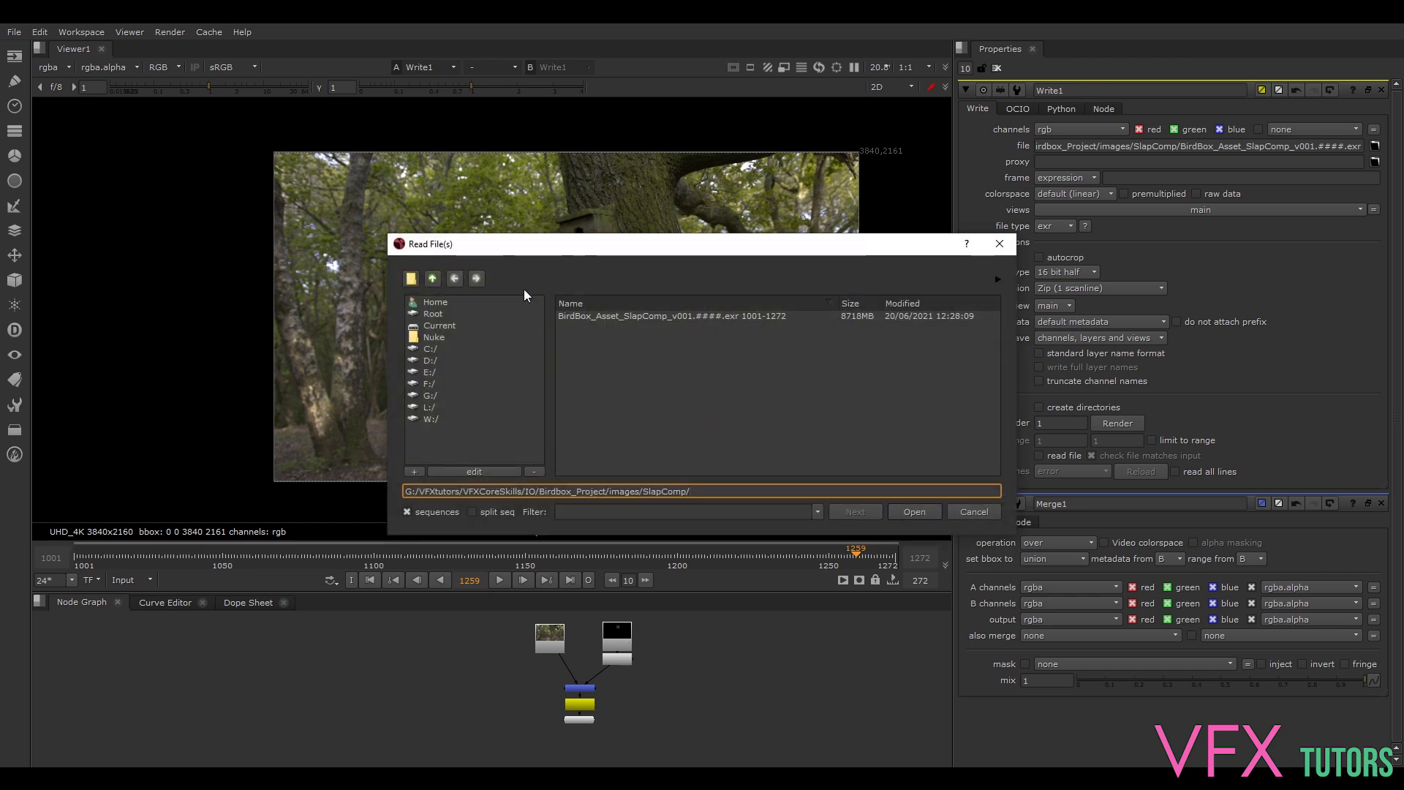
click(676, 315)
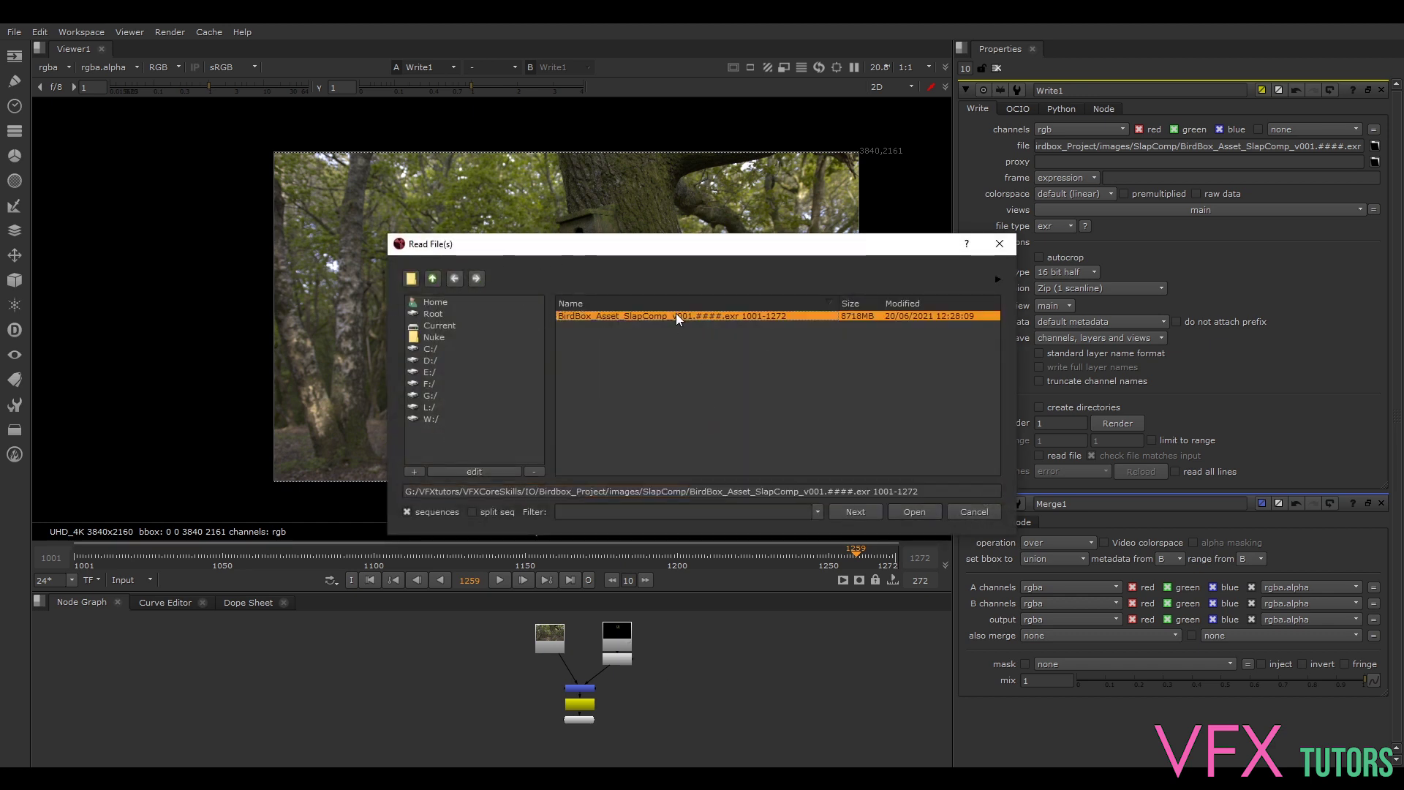
click(925, 514)
drag(701, 657, 711, 638)
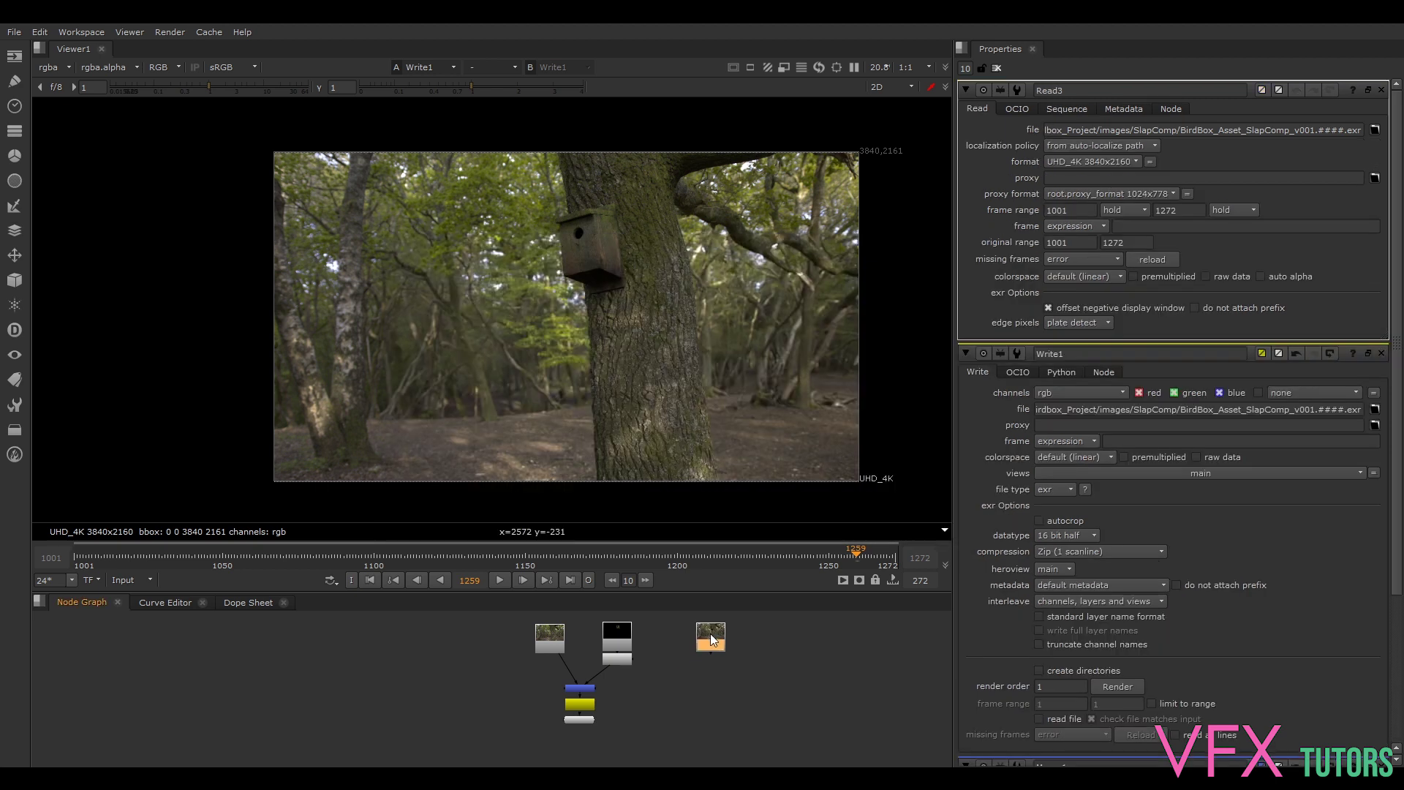
key(1)
Step: Play the render and scrub through its final colour chart frames
click(713, 639)
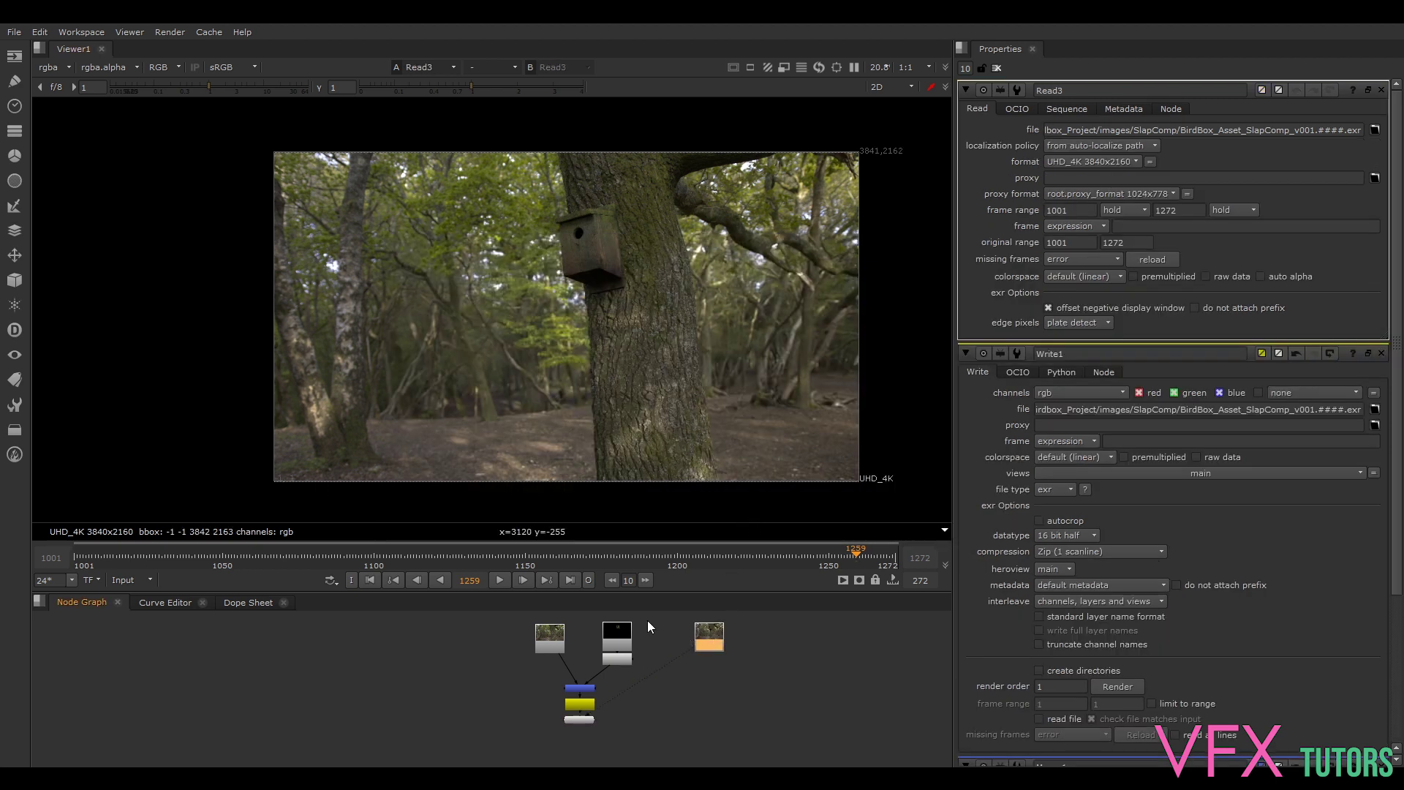
click(499, 580)
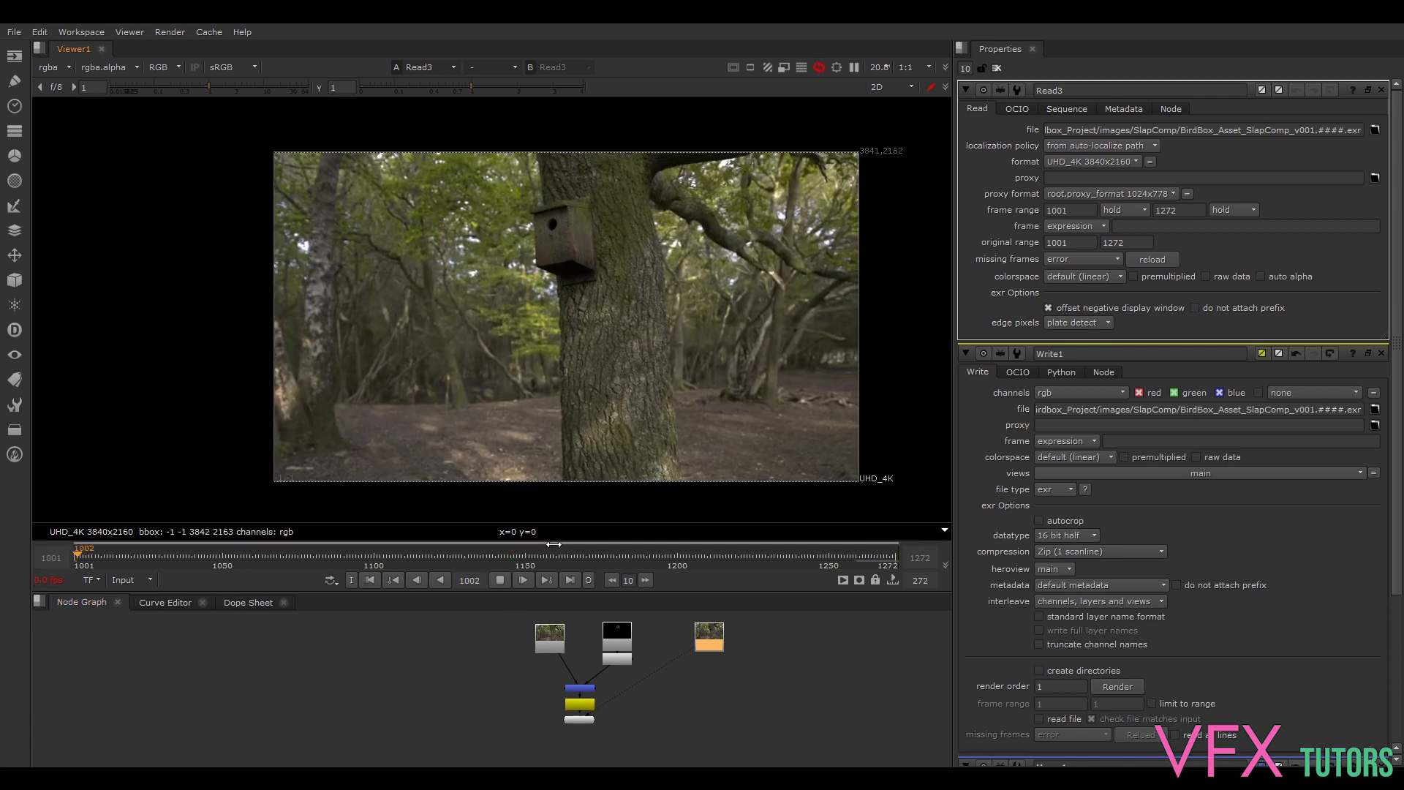
click(839, 557)
drag(840, 558, 893, 558)
click(557, 563)
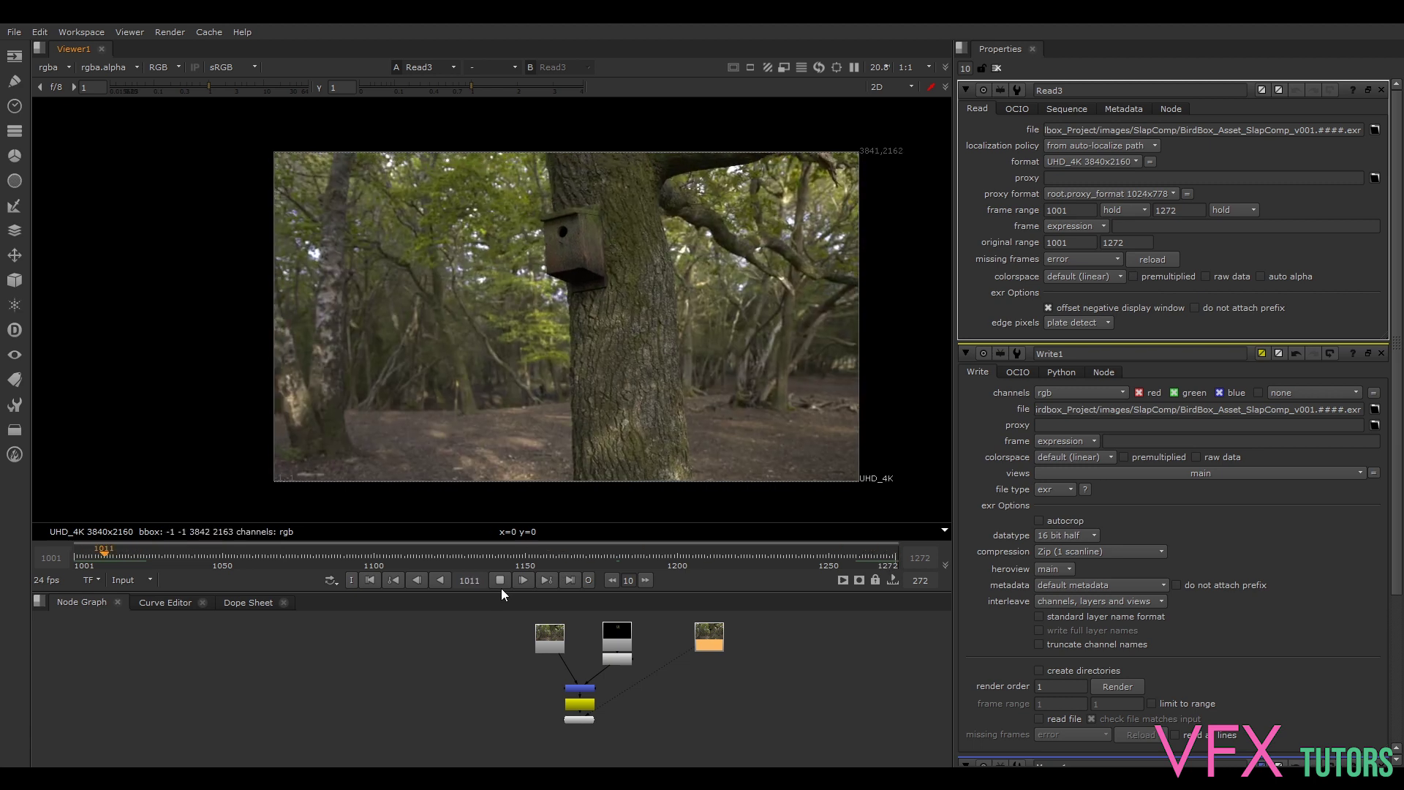
click(891, 559)
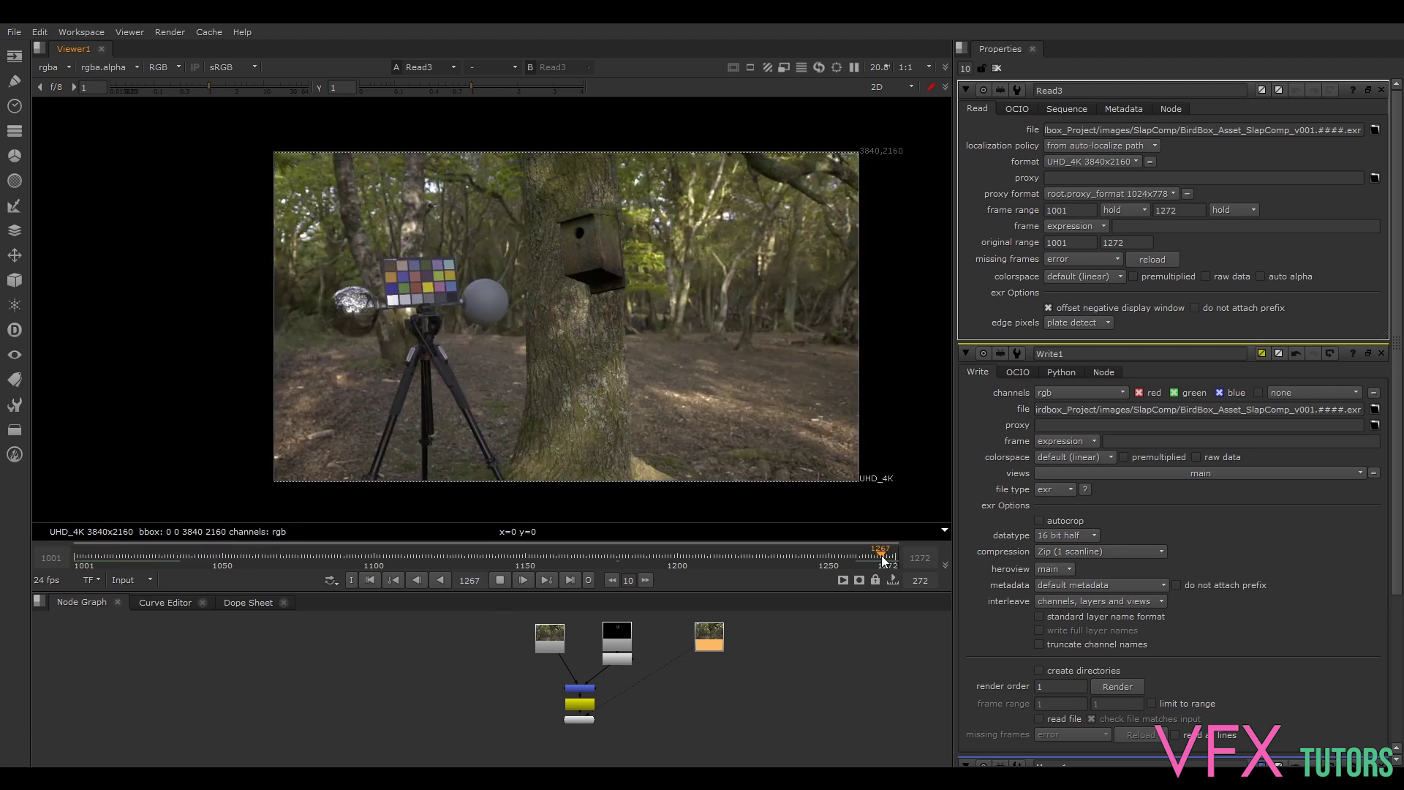
click(503, 579)
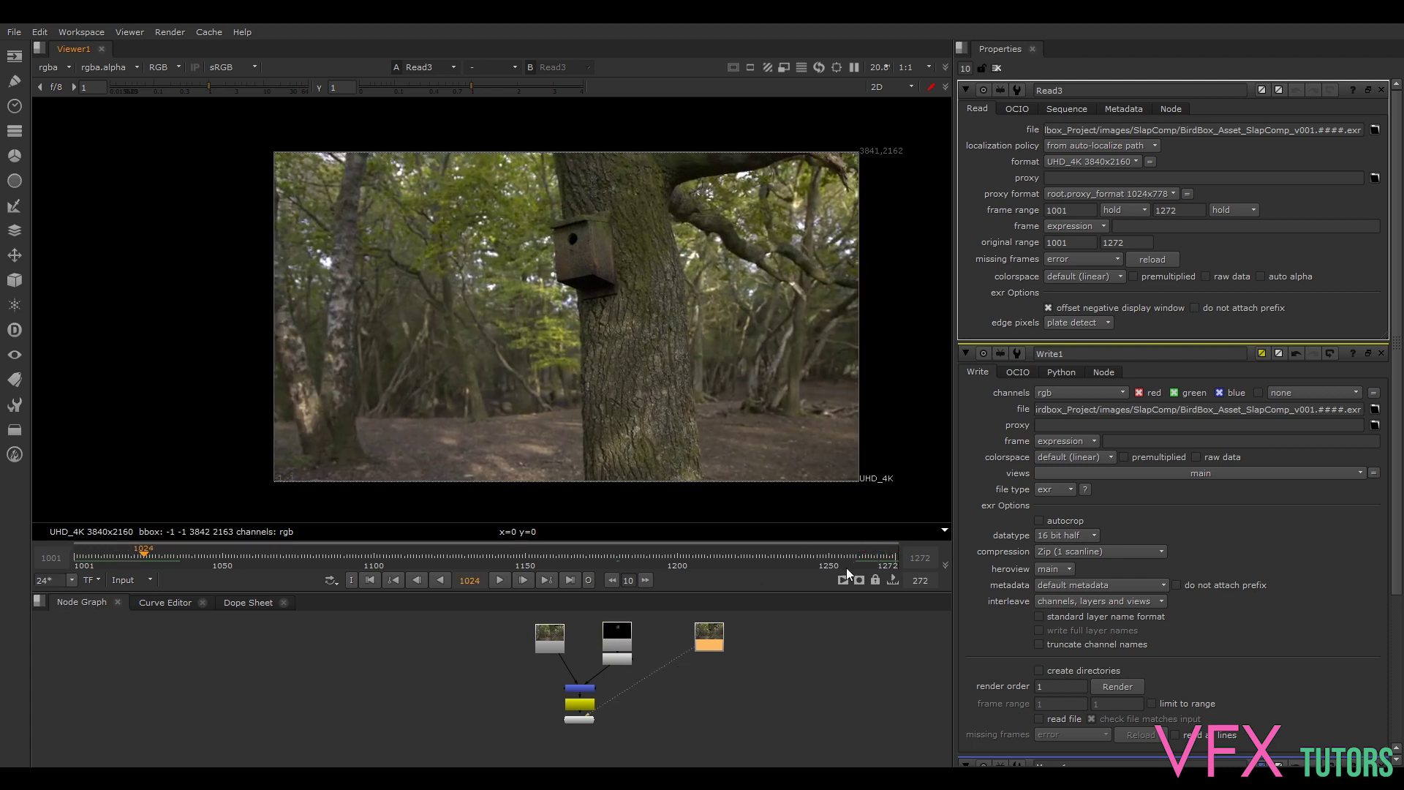
drag(843, 560, 892, 558)
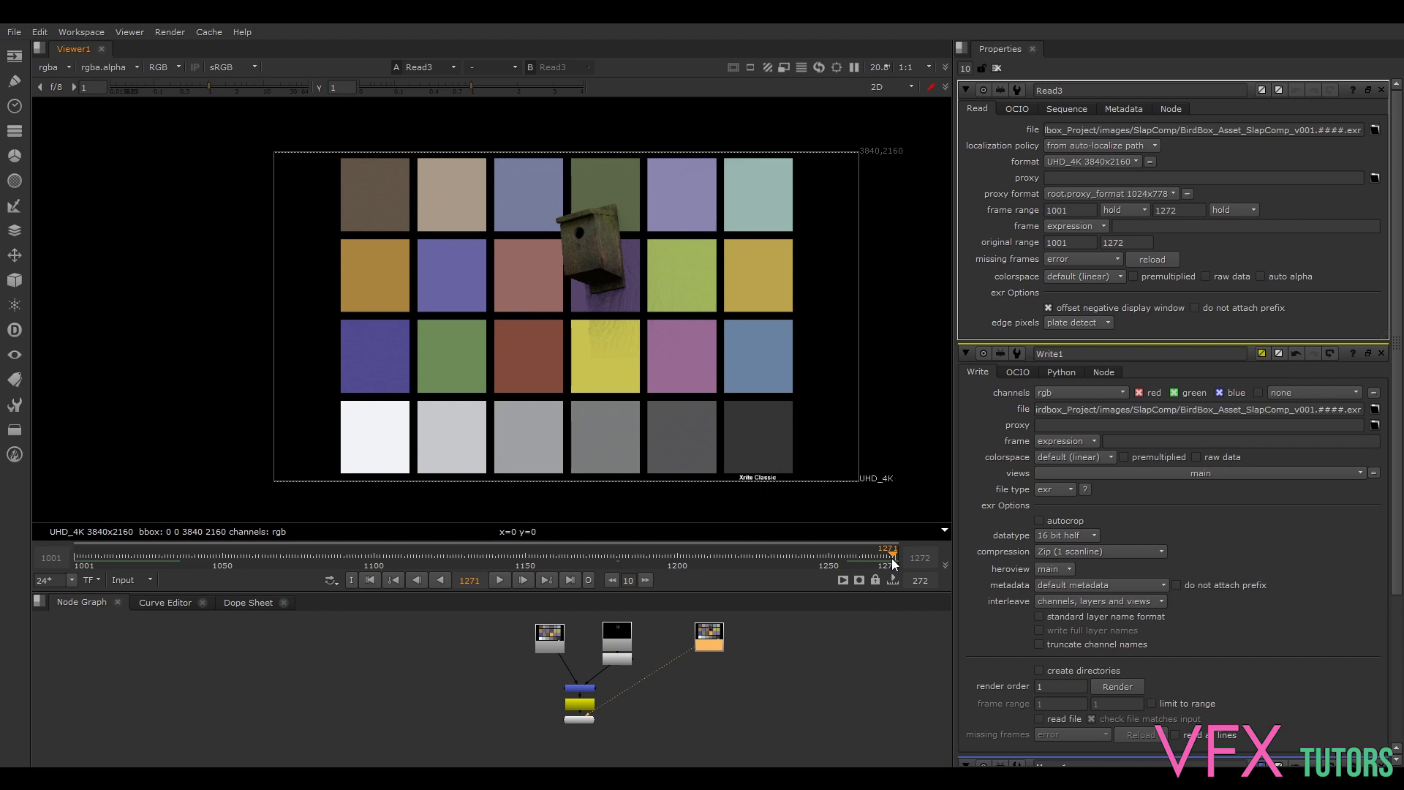
Step: Replay the forest frames fitted in view, stop at frame 1132, and move Viewer1 under Read3
scroll(526, 292, up, 7)
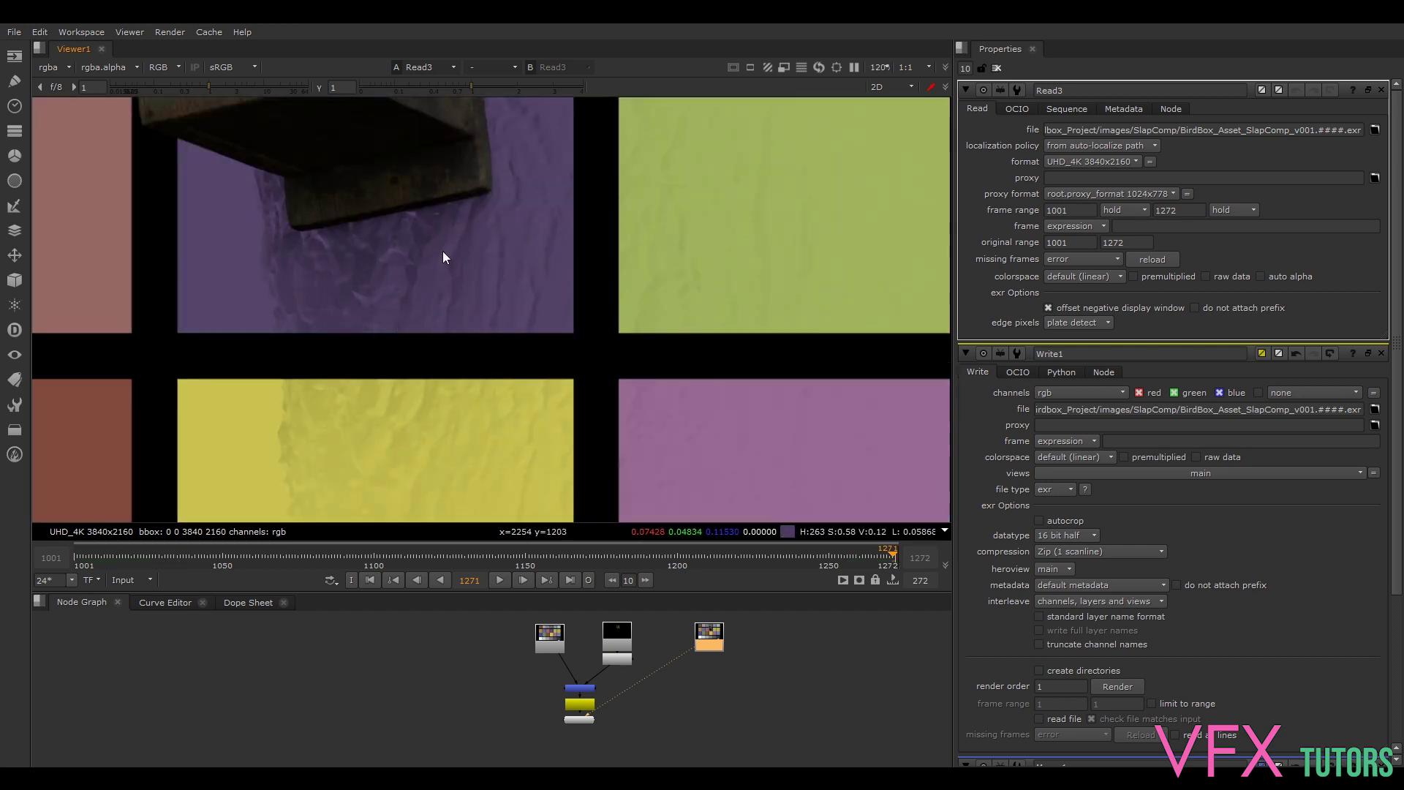
scroll(504, 233, down, 8)
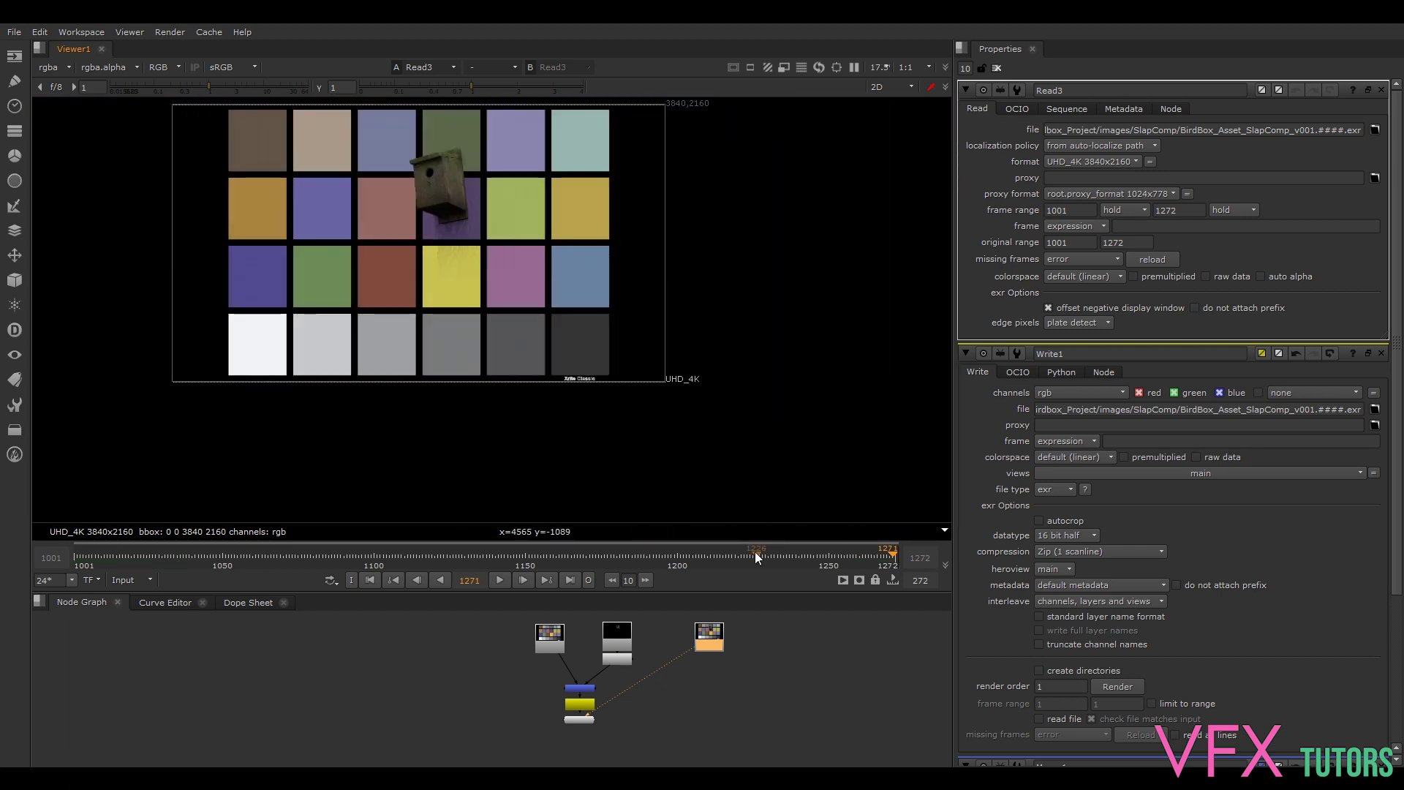
drag(755, 554, 51, 555)
key(f)
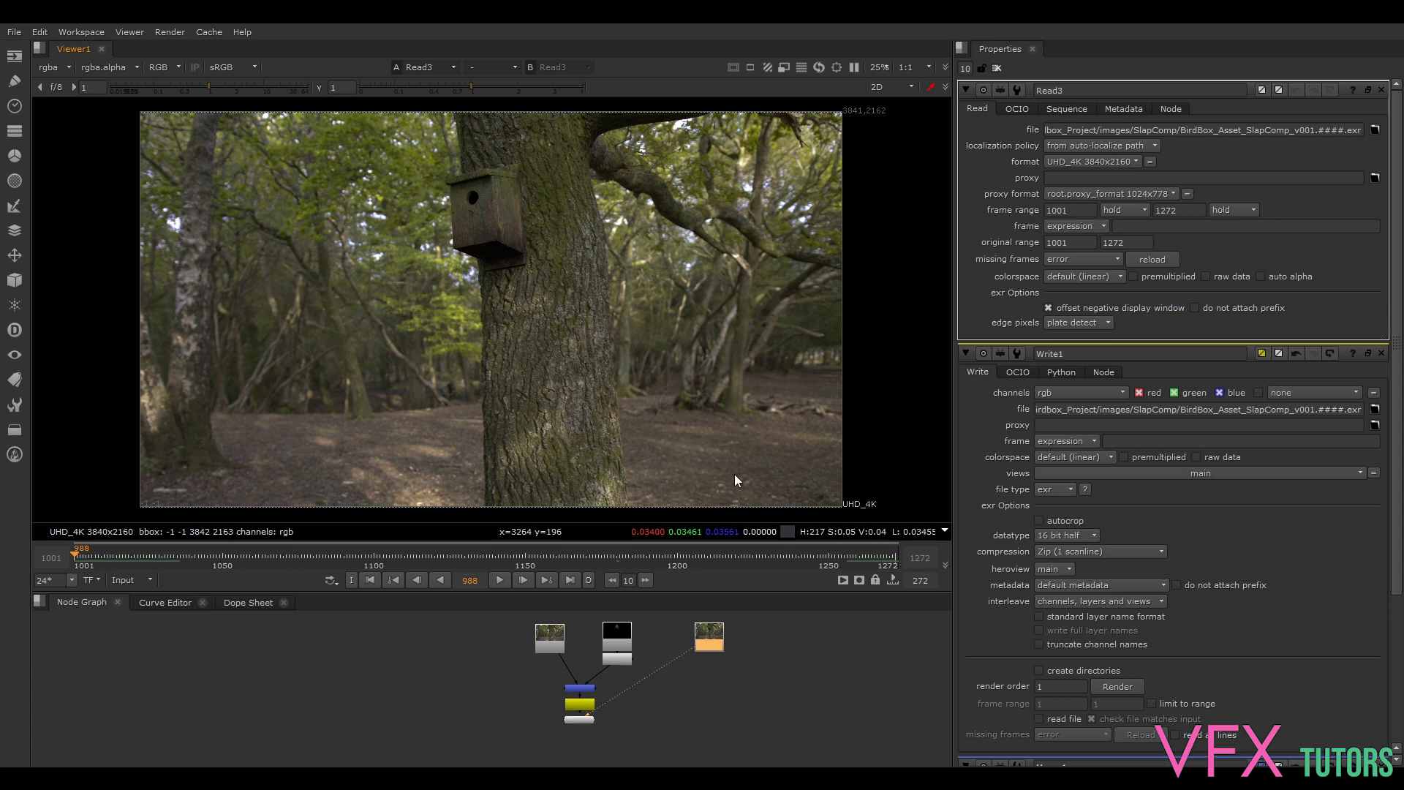
click(499, 580)
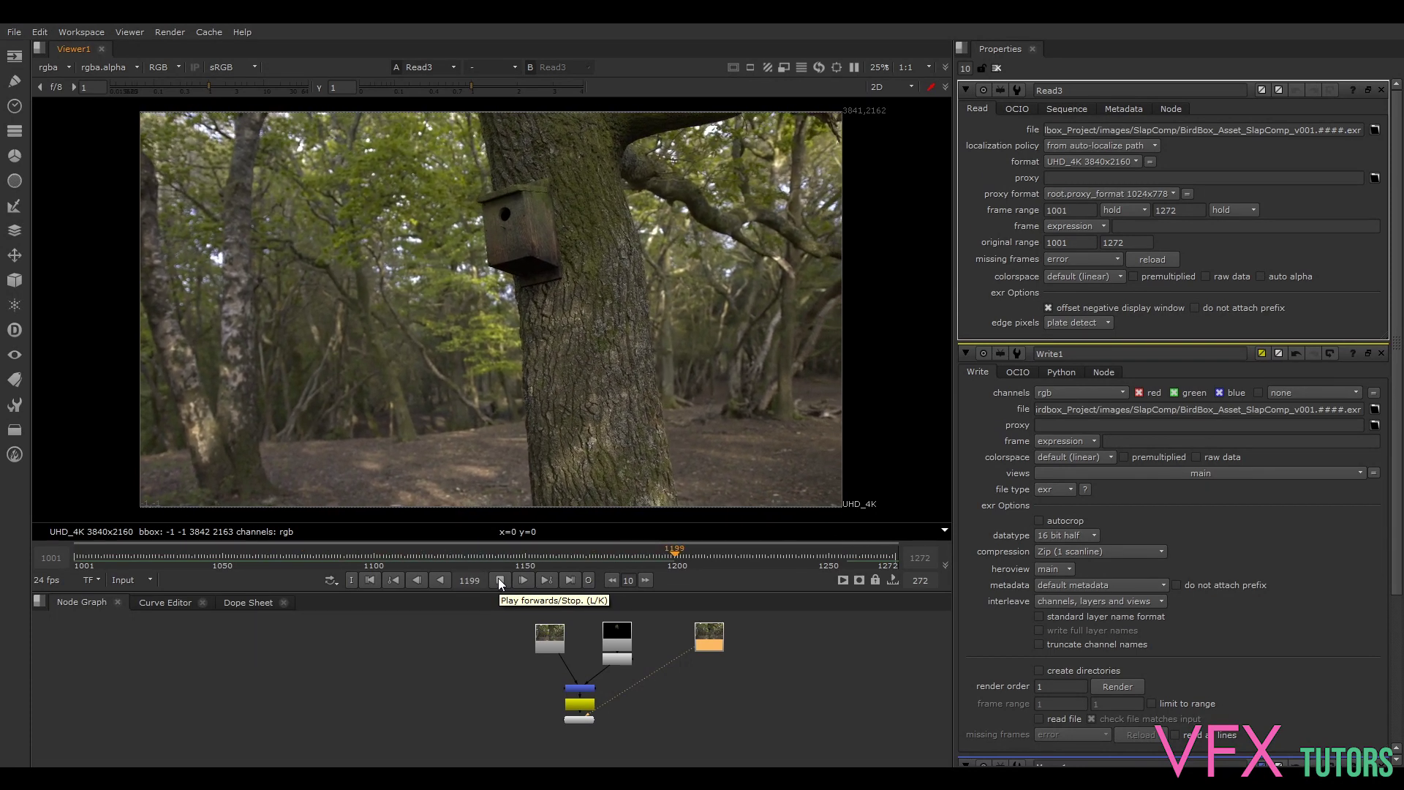
click(499, 580)
drag(721, 554, 486, 554)
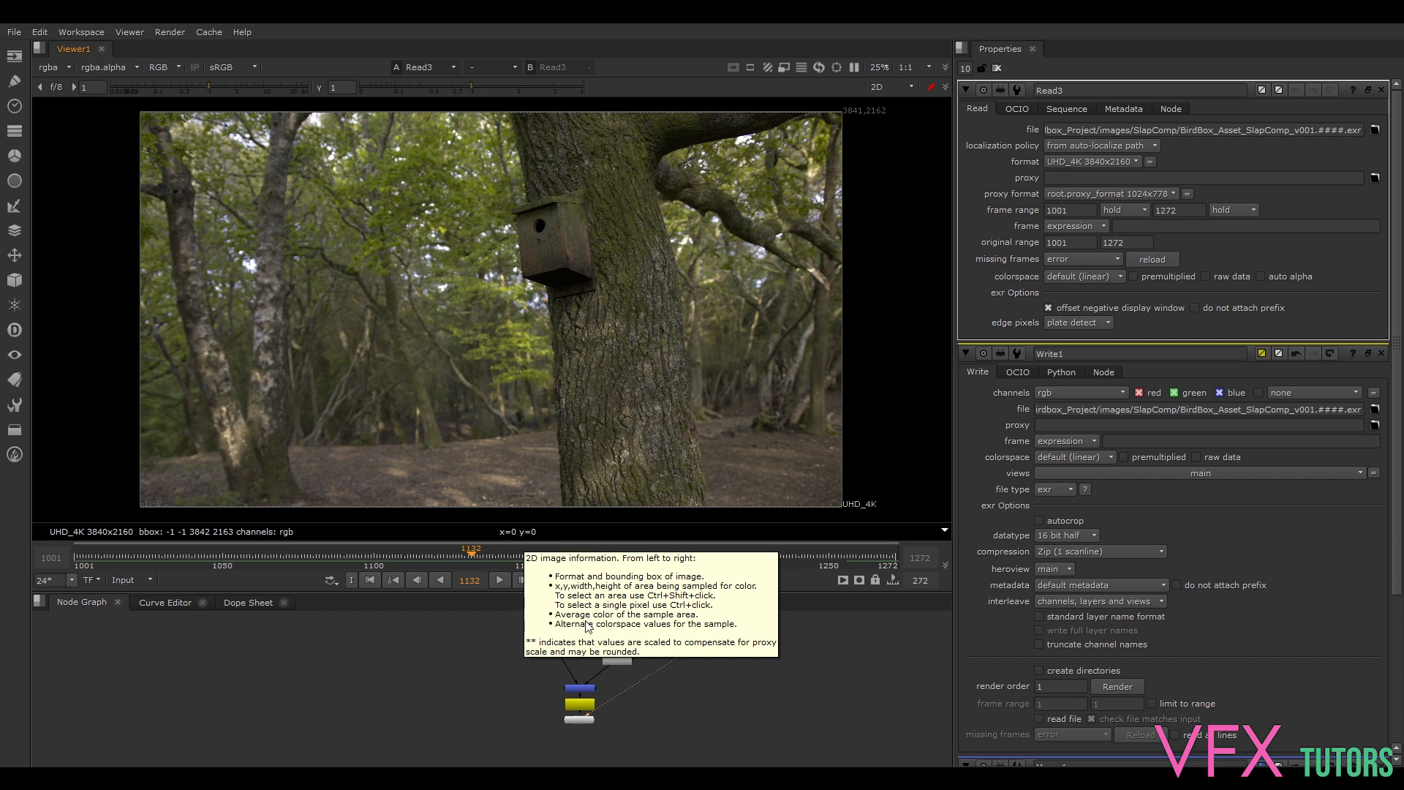
drag(594, 715, 702, 699)
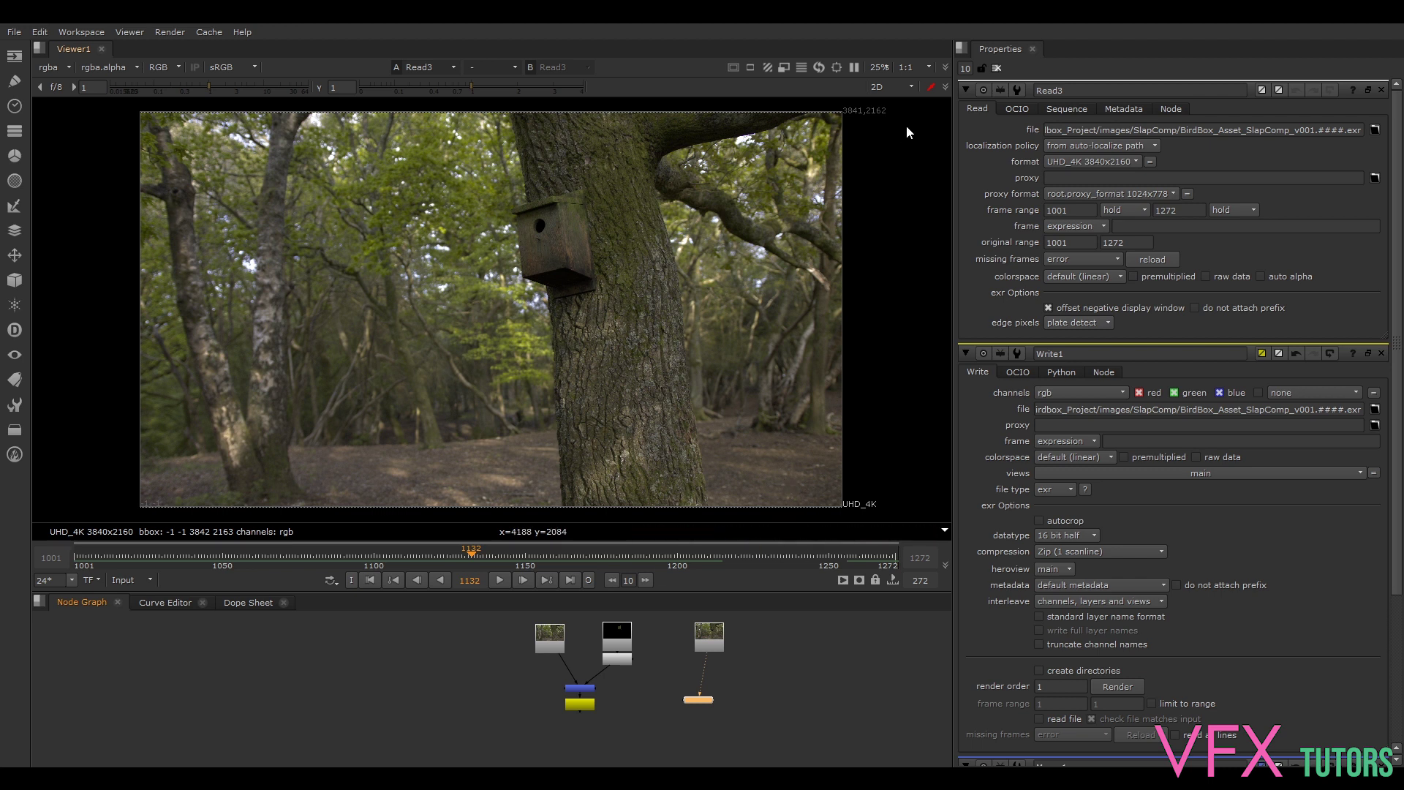
click(236, 67)
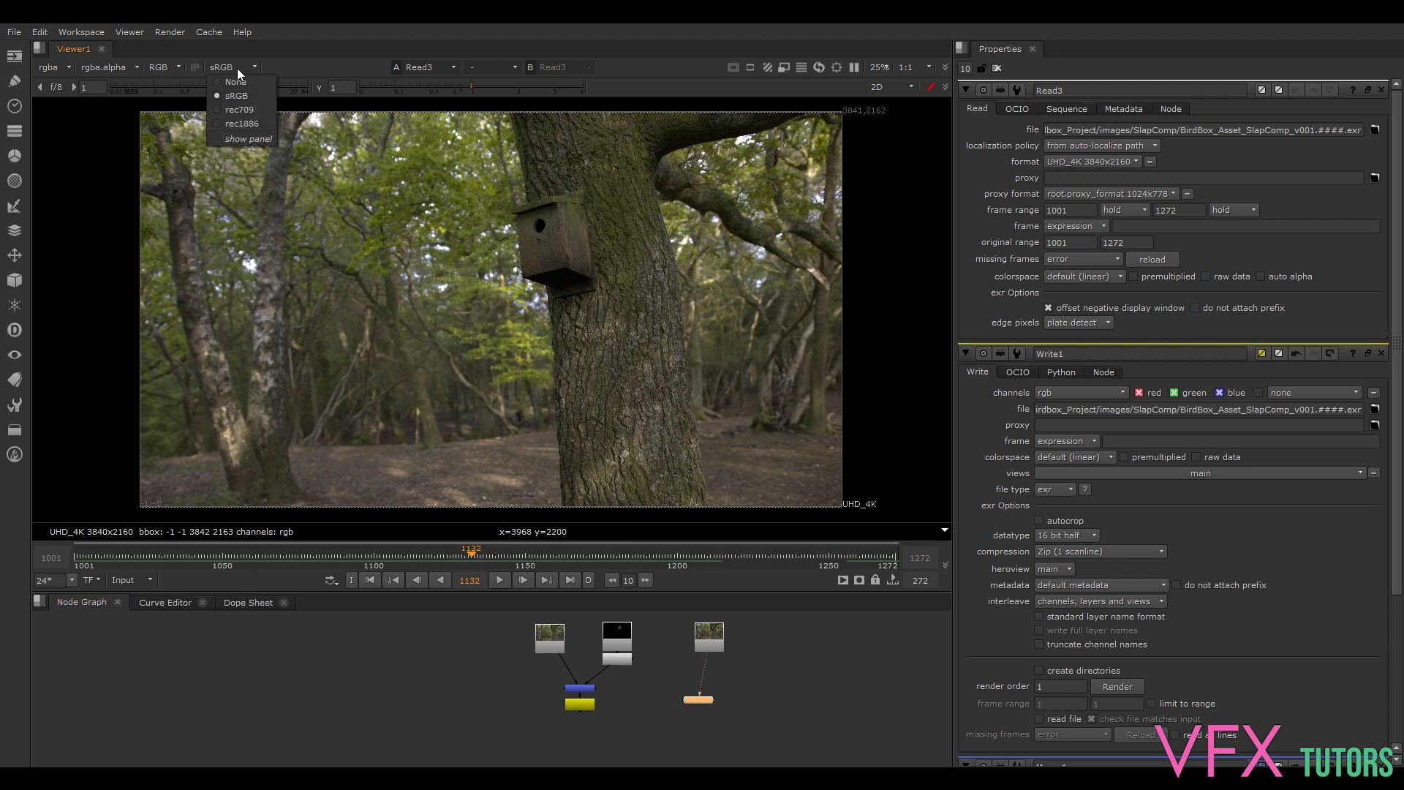
click(230, 64)
click(230, 64)
click(247, 110)
click(251, 66)
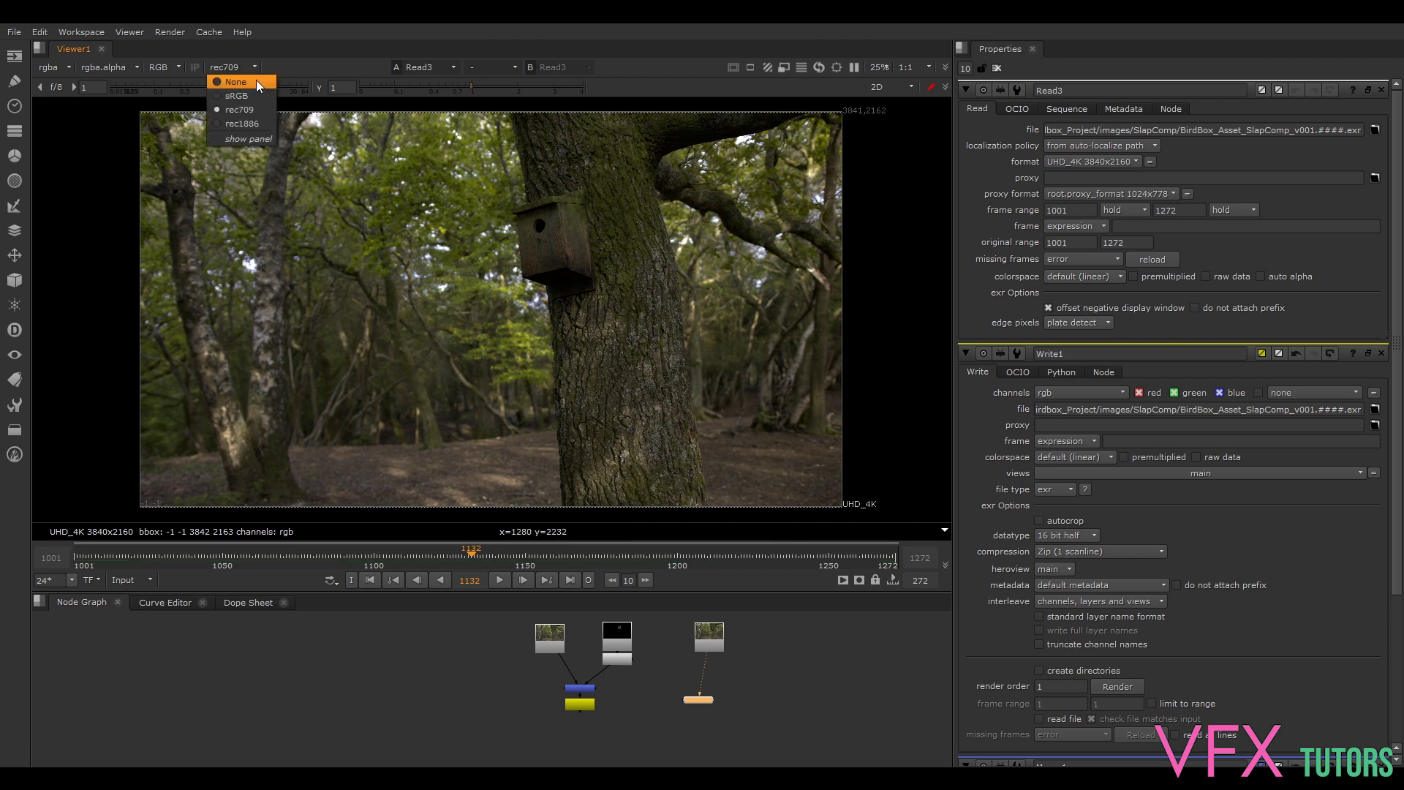
click(256, 100)
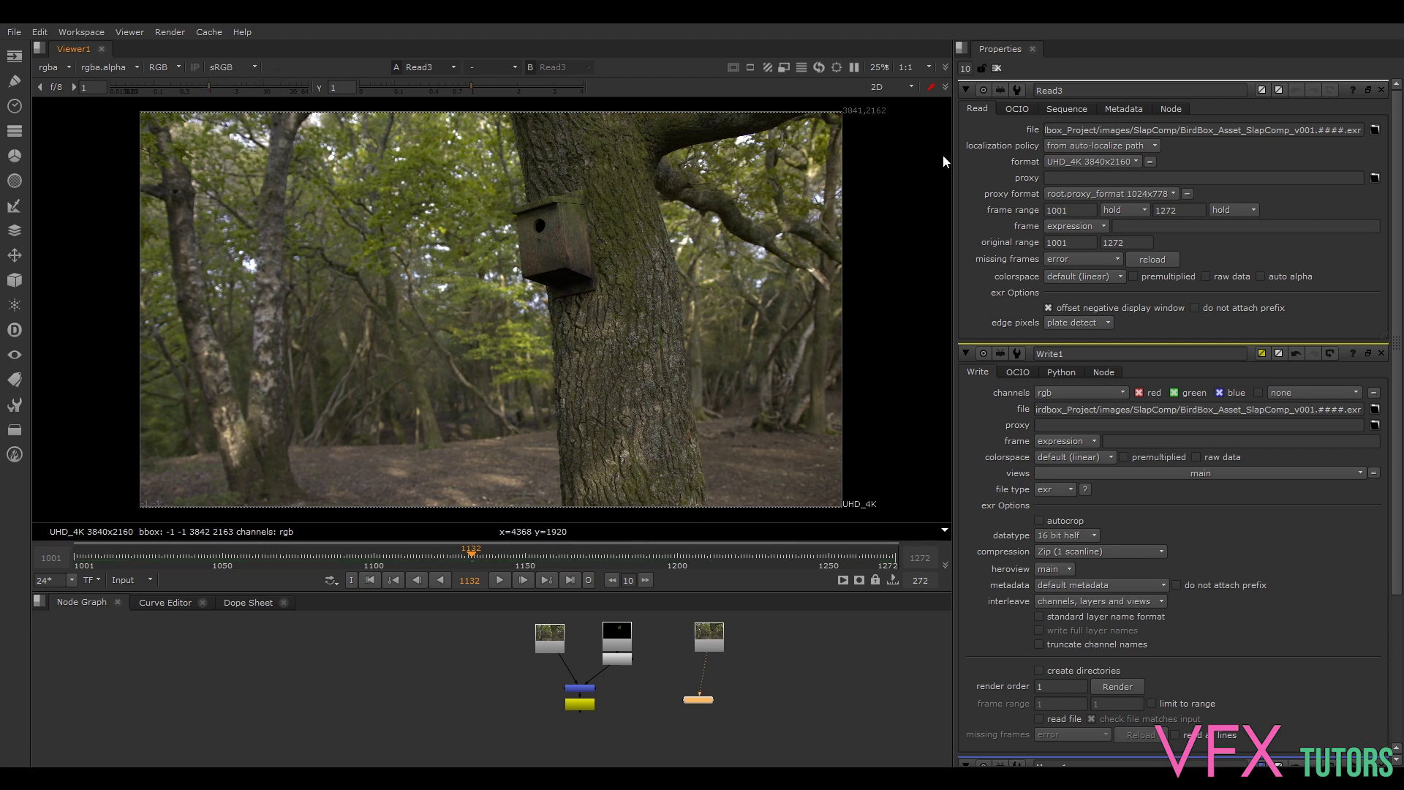
drag(702, 704, 713, 691)
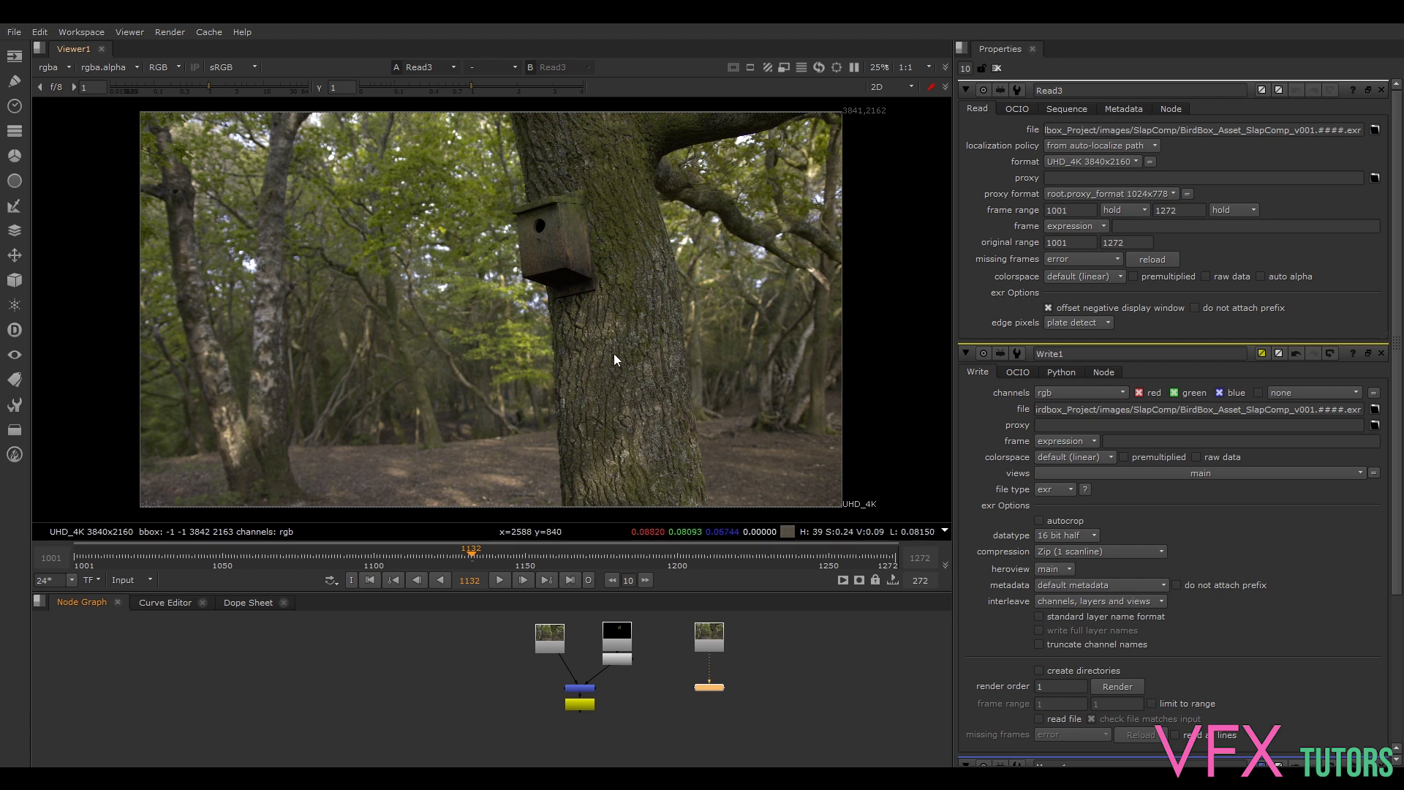
Step: Enlarge the Node Graph and nudge the lens distortion node below the birdbox read
scroll(713, 695, up, 2)
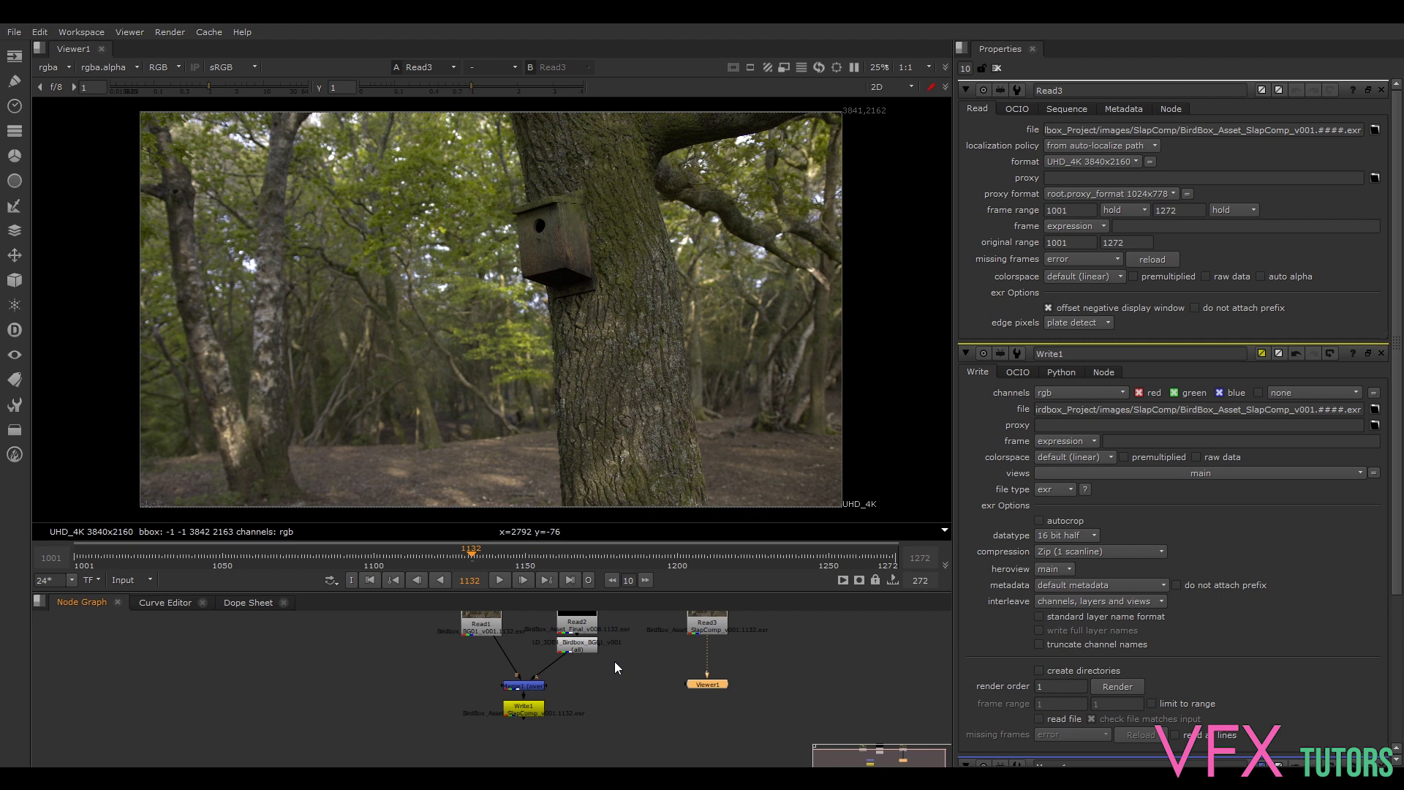
scroll(626, 660, up, 2)
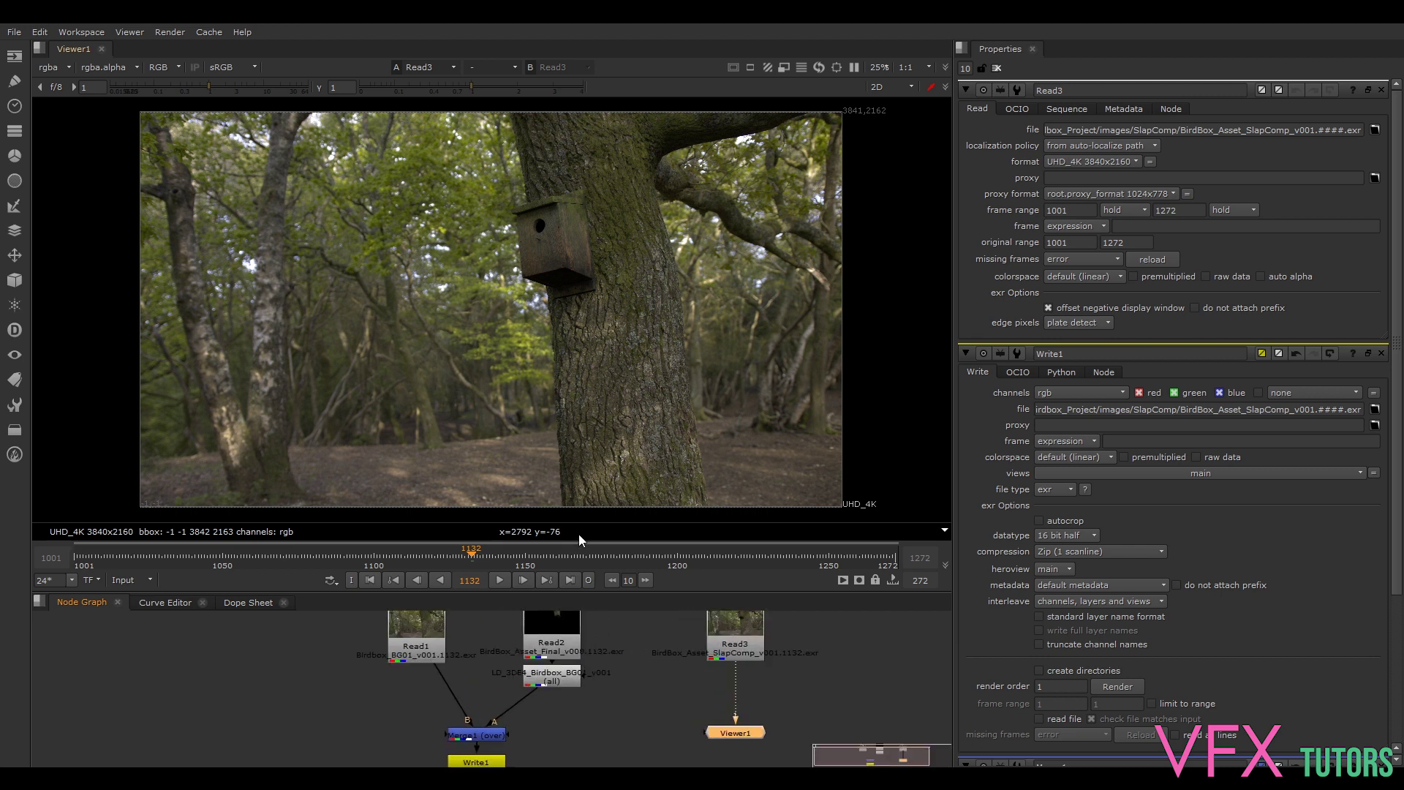
drag(564, 592, 637, 353)
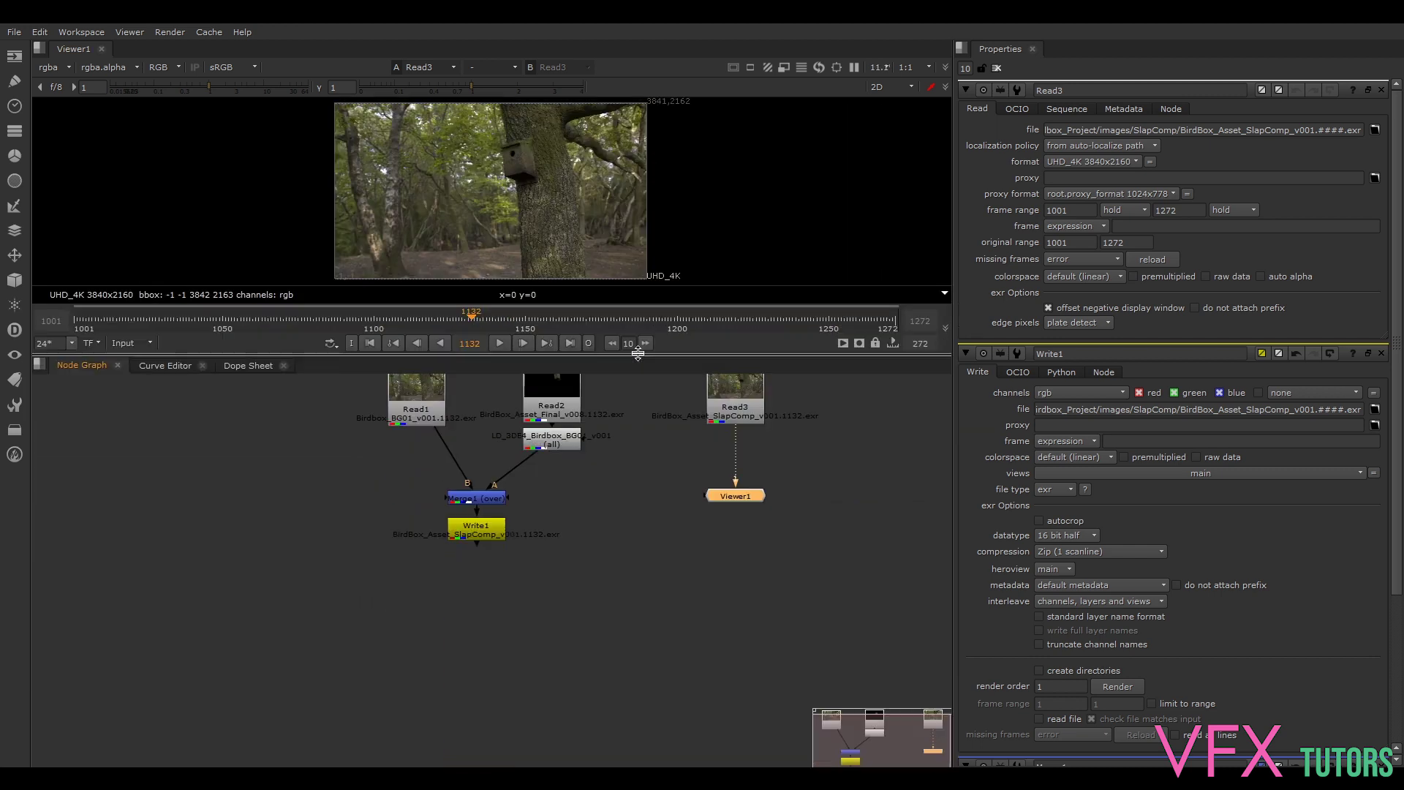
scroll(618, 432, down, 4)
scroll(616, 424, up, 6)
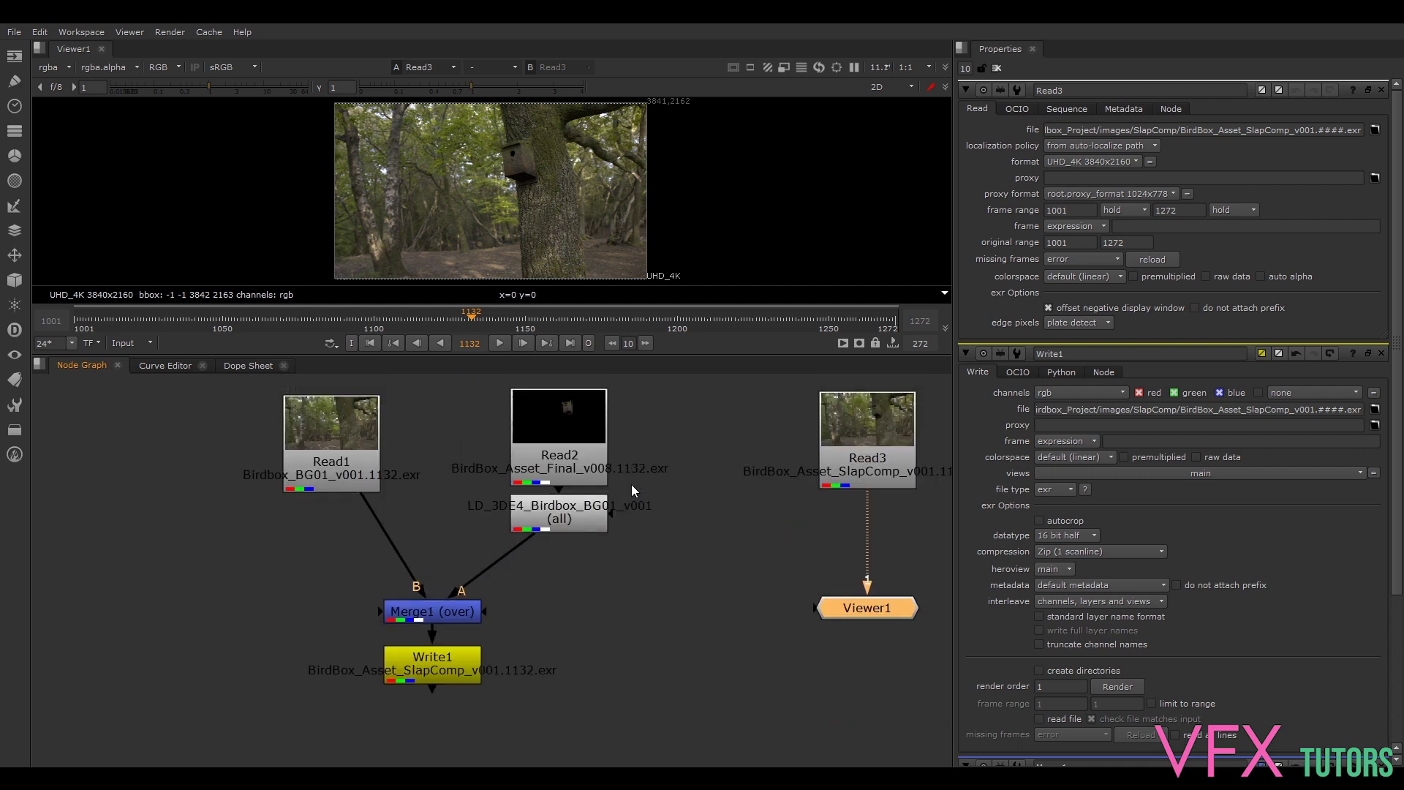
click(392, 465)
click(594, 458)
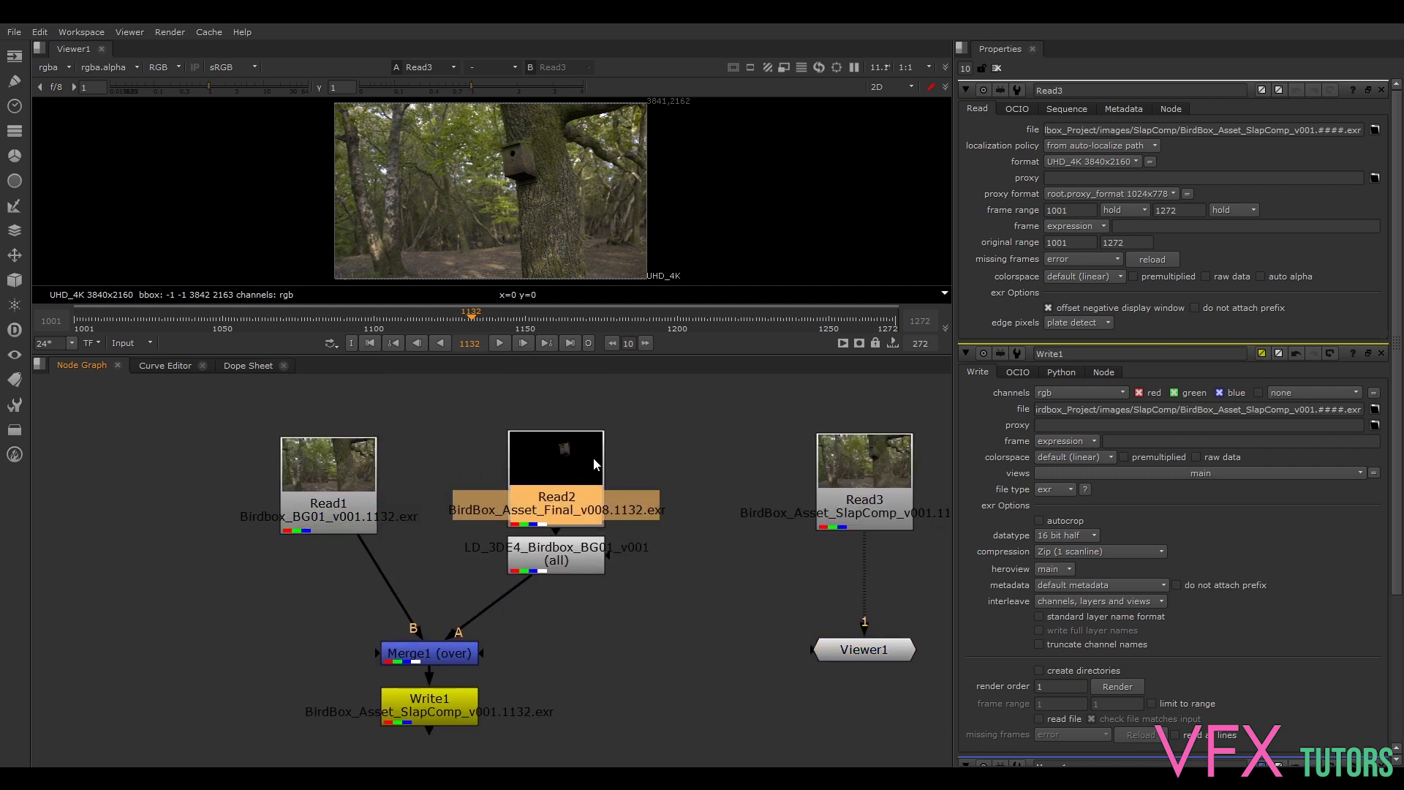
mouse_move(562, 560)
mouse_down()
mouse_move(566, 592)
mouse_move(567, 577)
mouse_up()
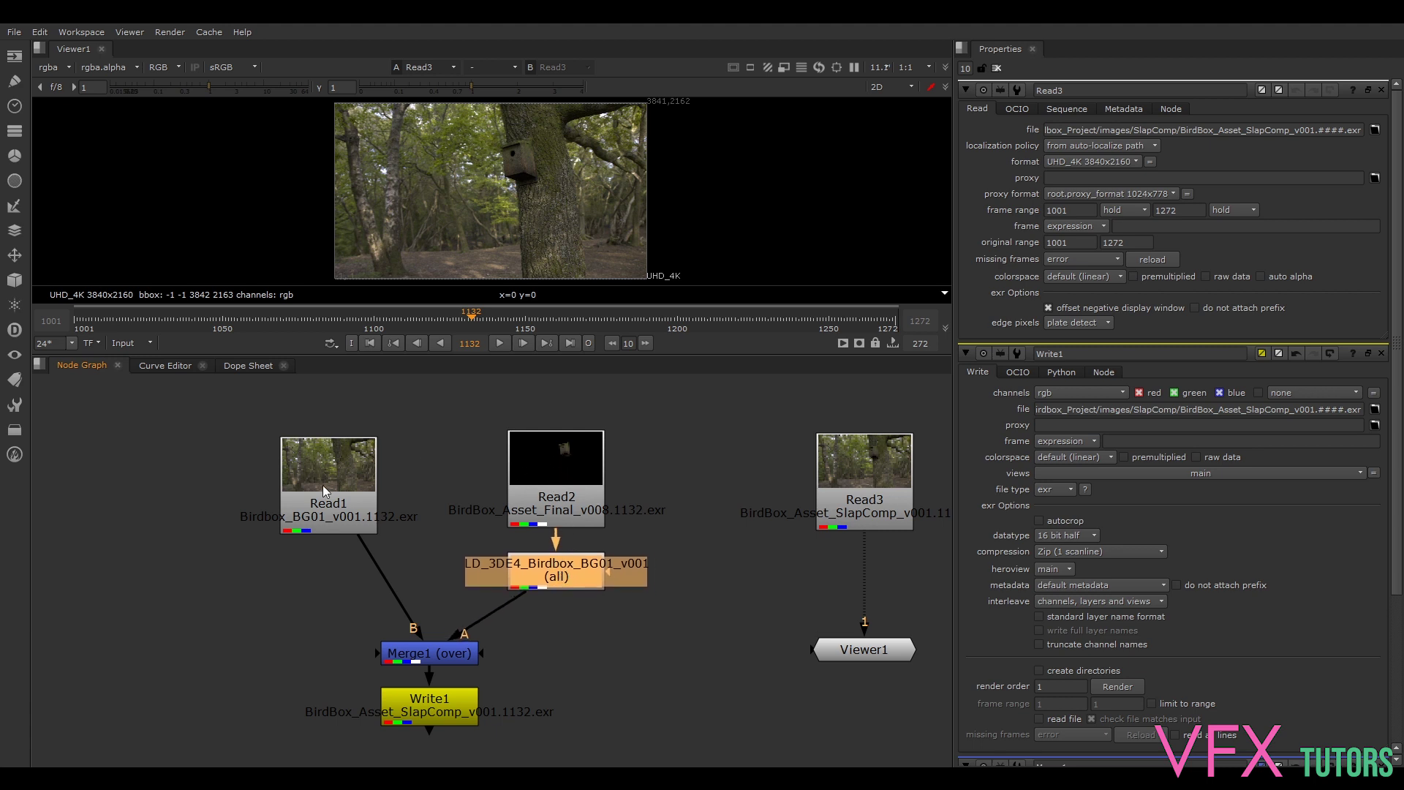
Step: Review the Merge1 and Write1 properties
click(357, 488)
double_click(433, 660)
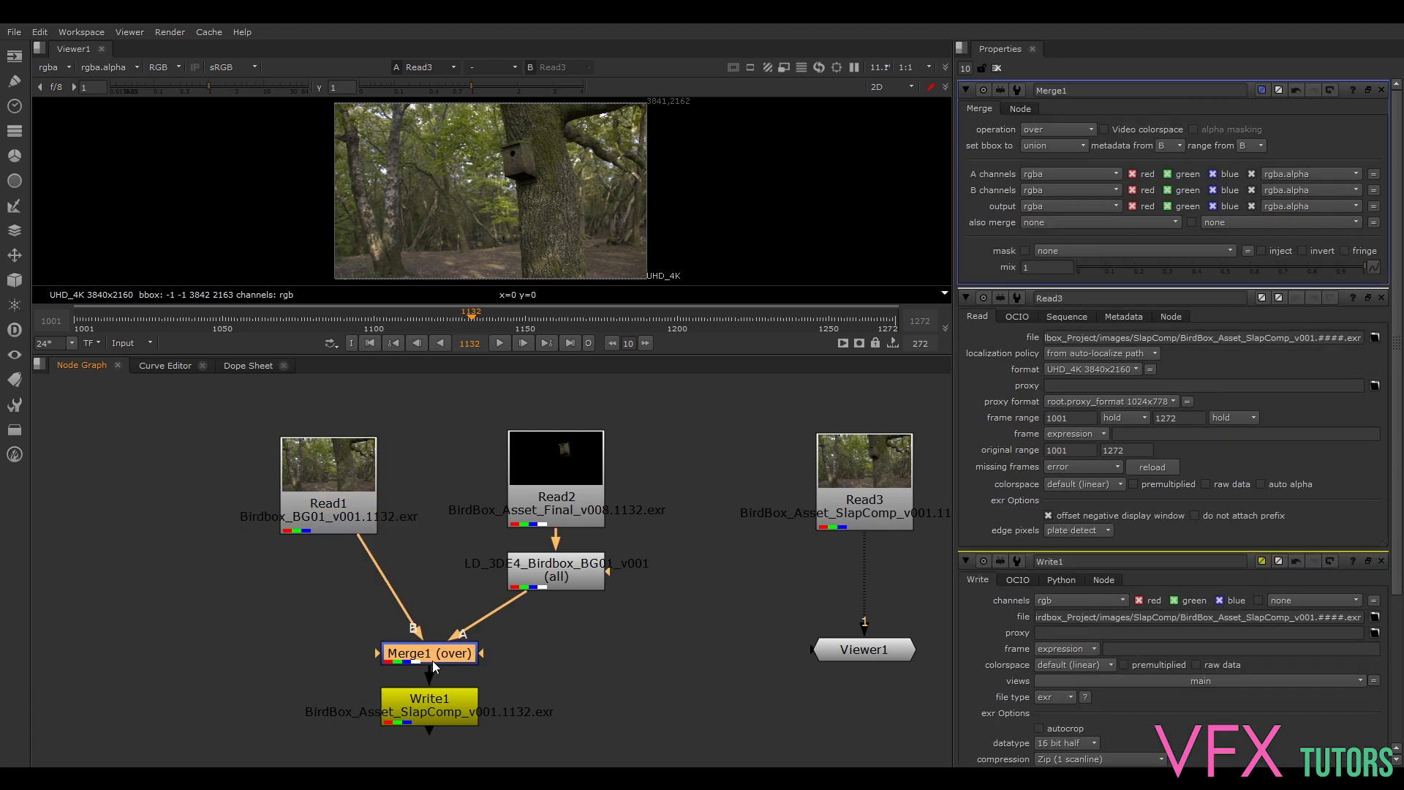
double_click(442, 711)
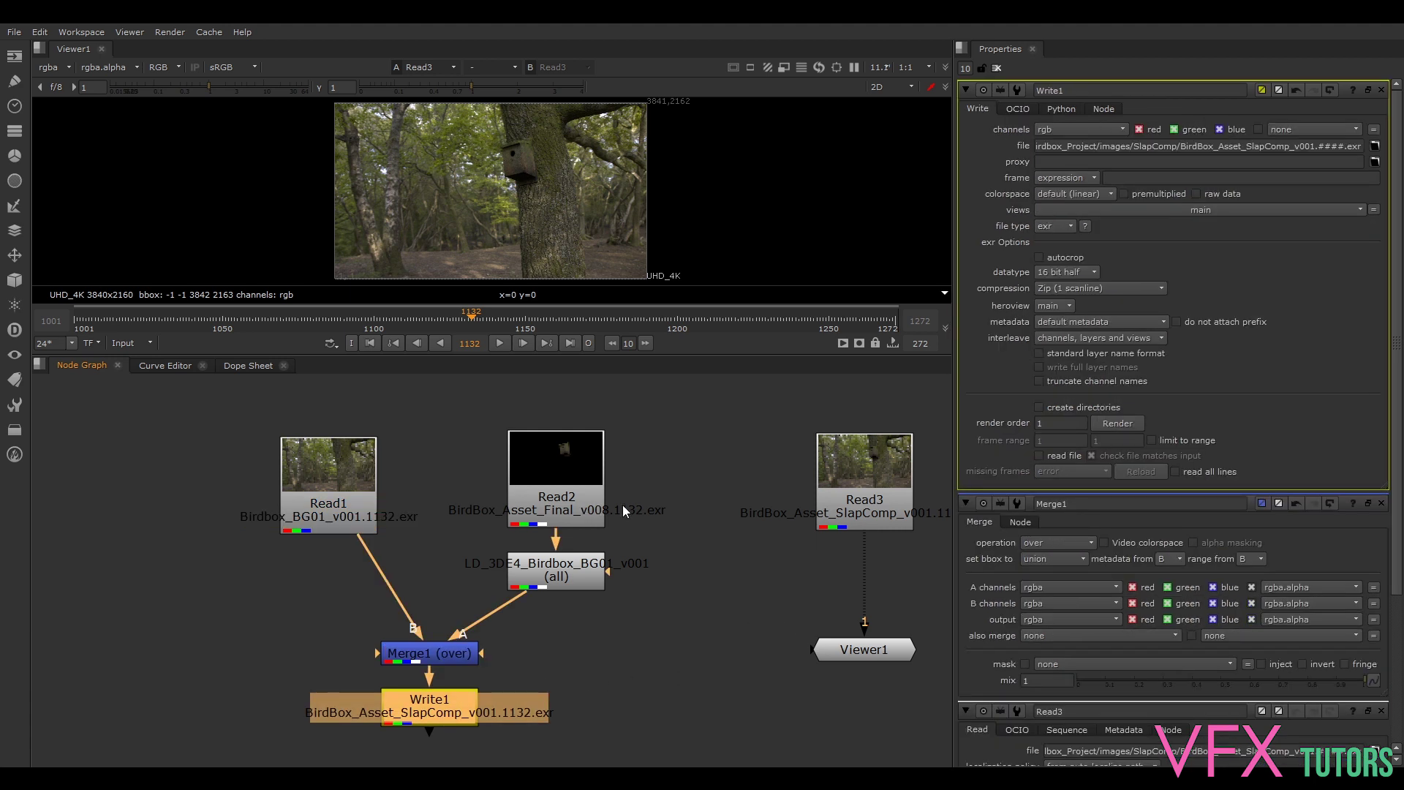
scroll(661, 523, up, 2)
scroll(661, 522, down, 3)
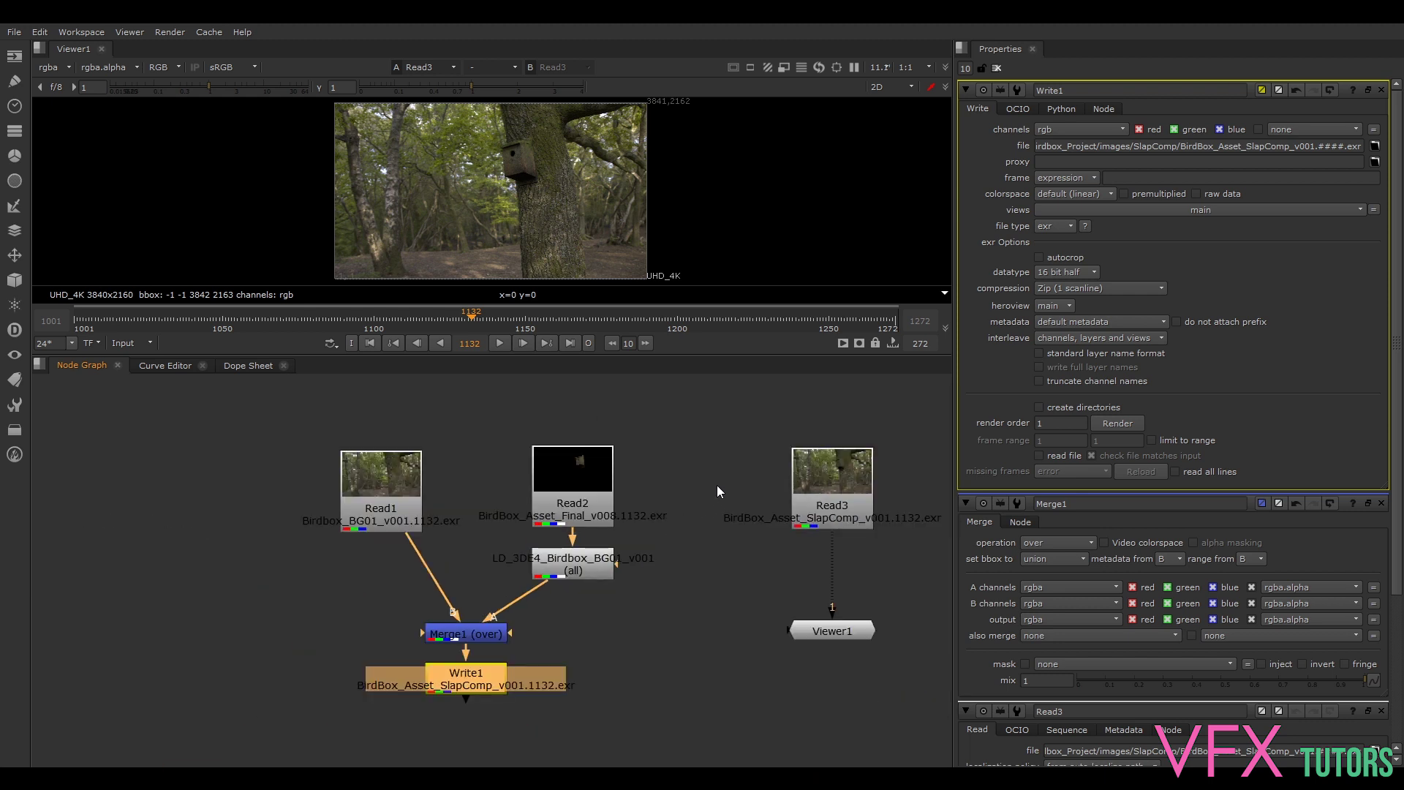